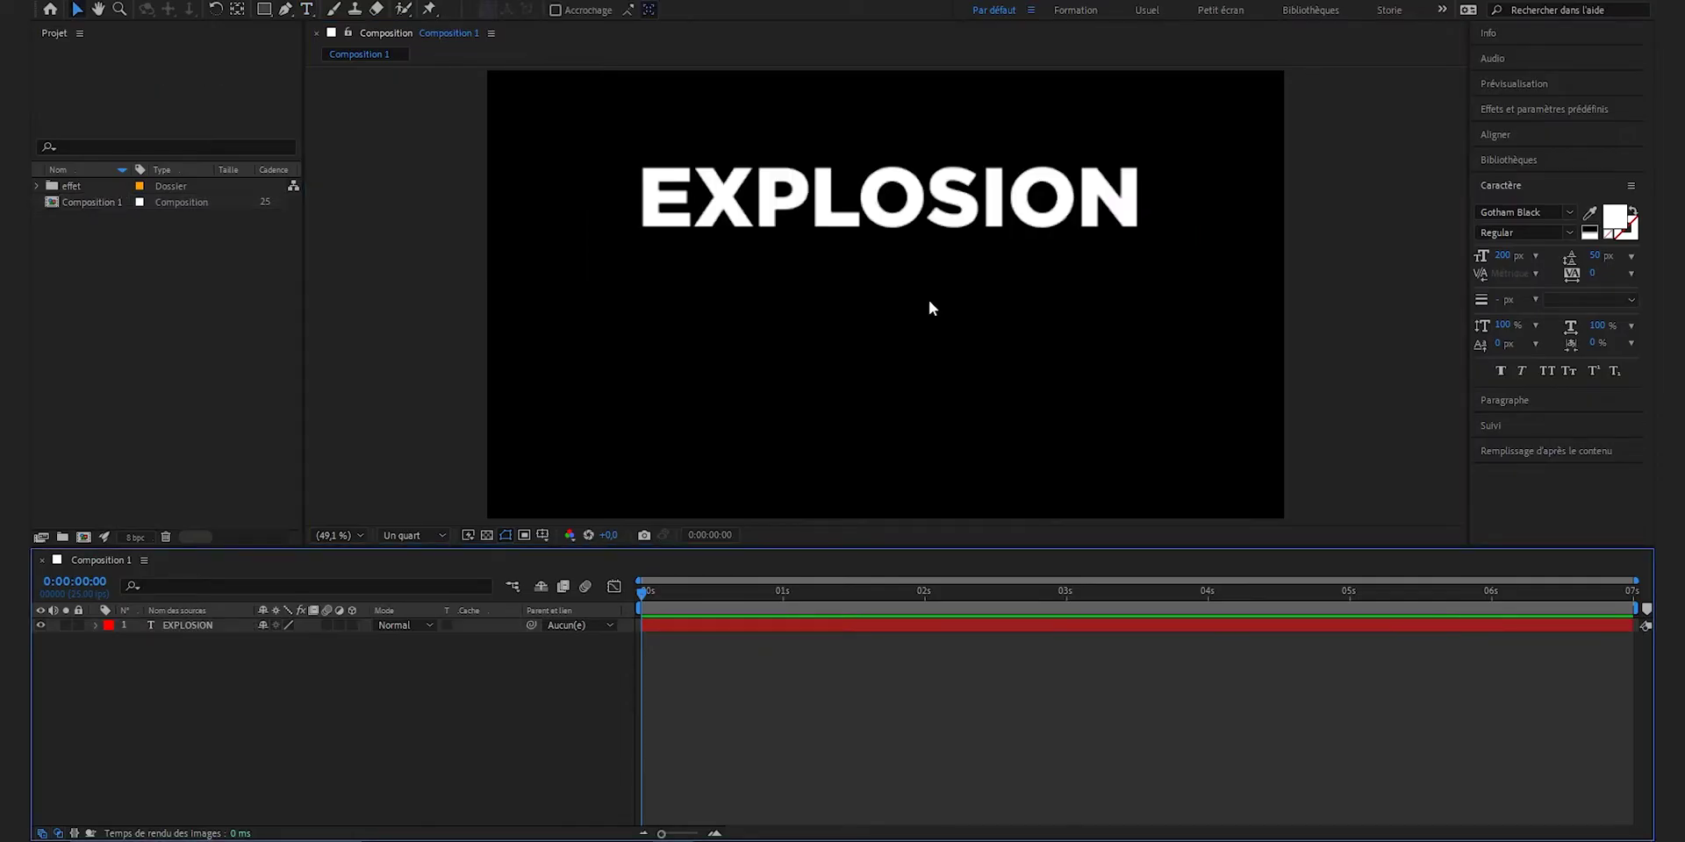
# Step: Centre the EXPLOSION text layer horizontally and vertically in the composition
pyautogui.click(929, 215)
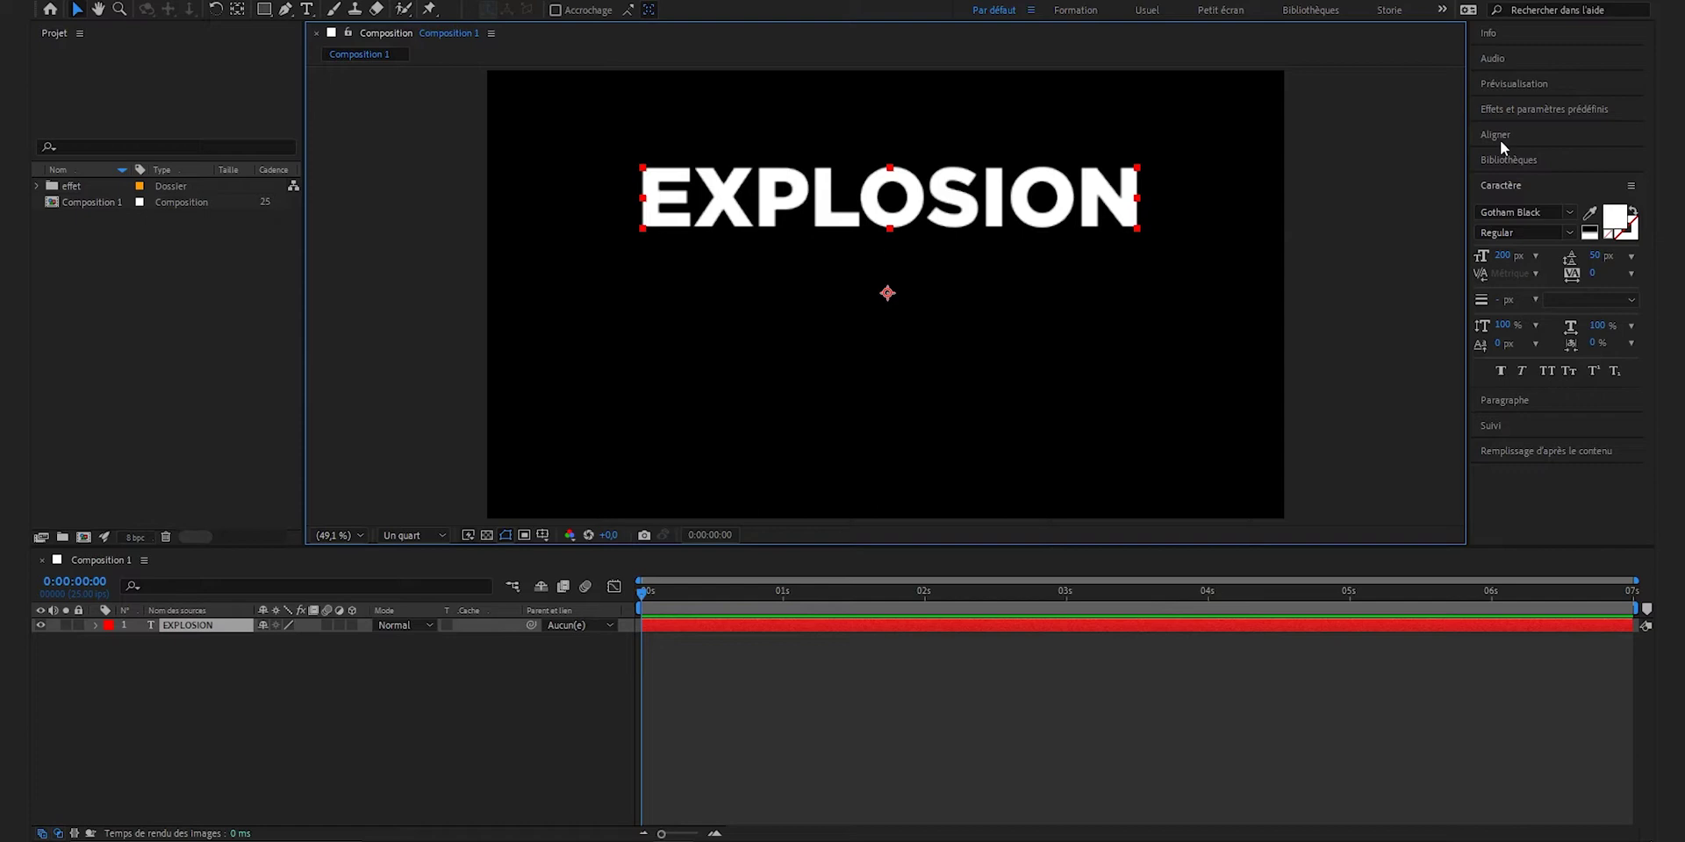
pyautogui.click(393, 3)
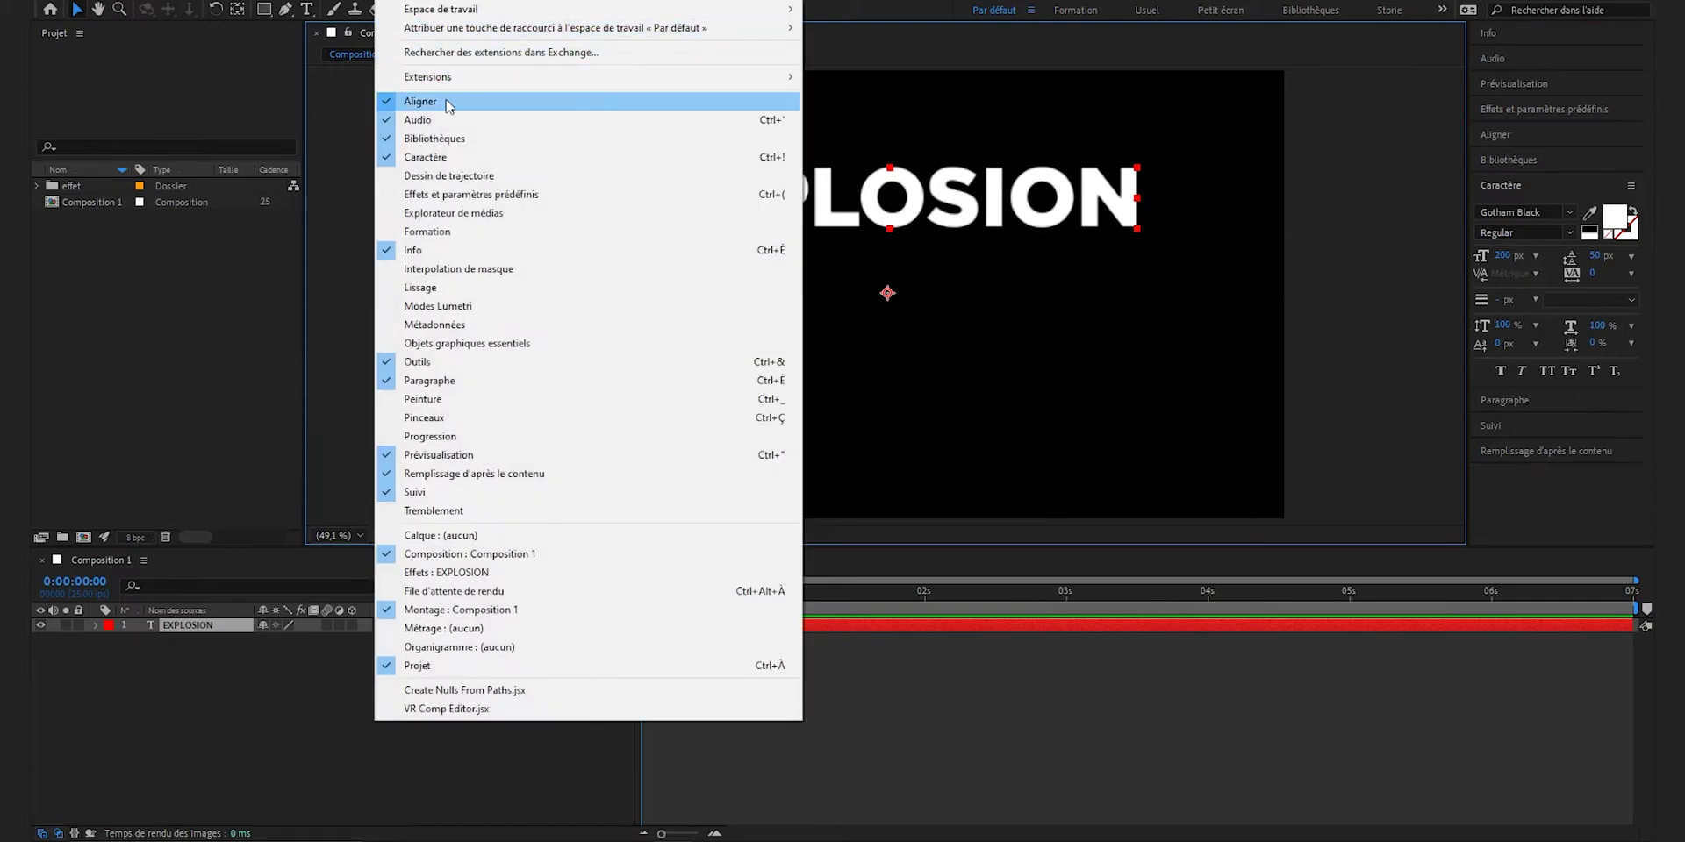
pyautogui.click(1495, 136)
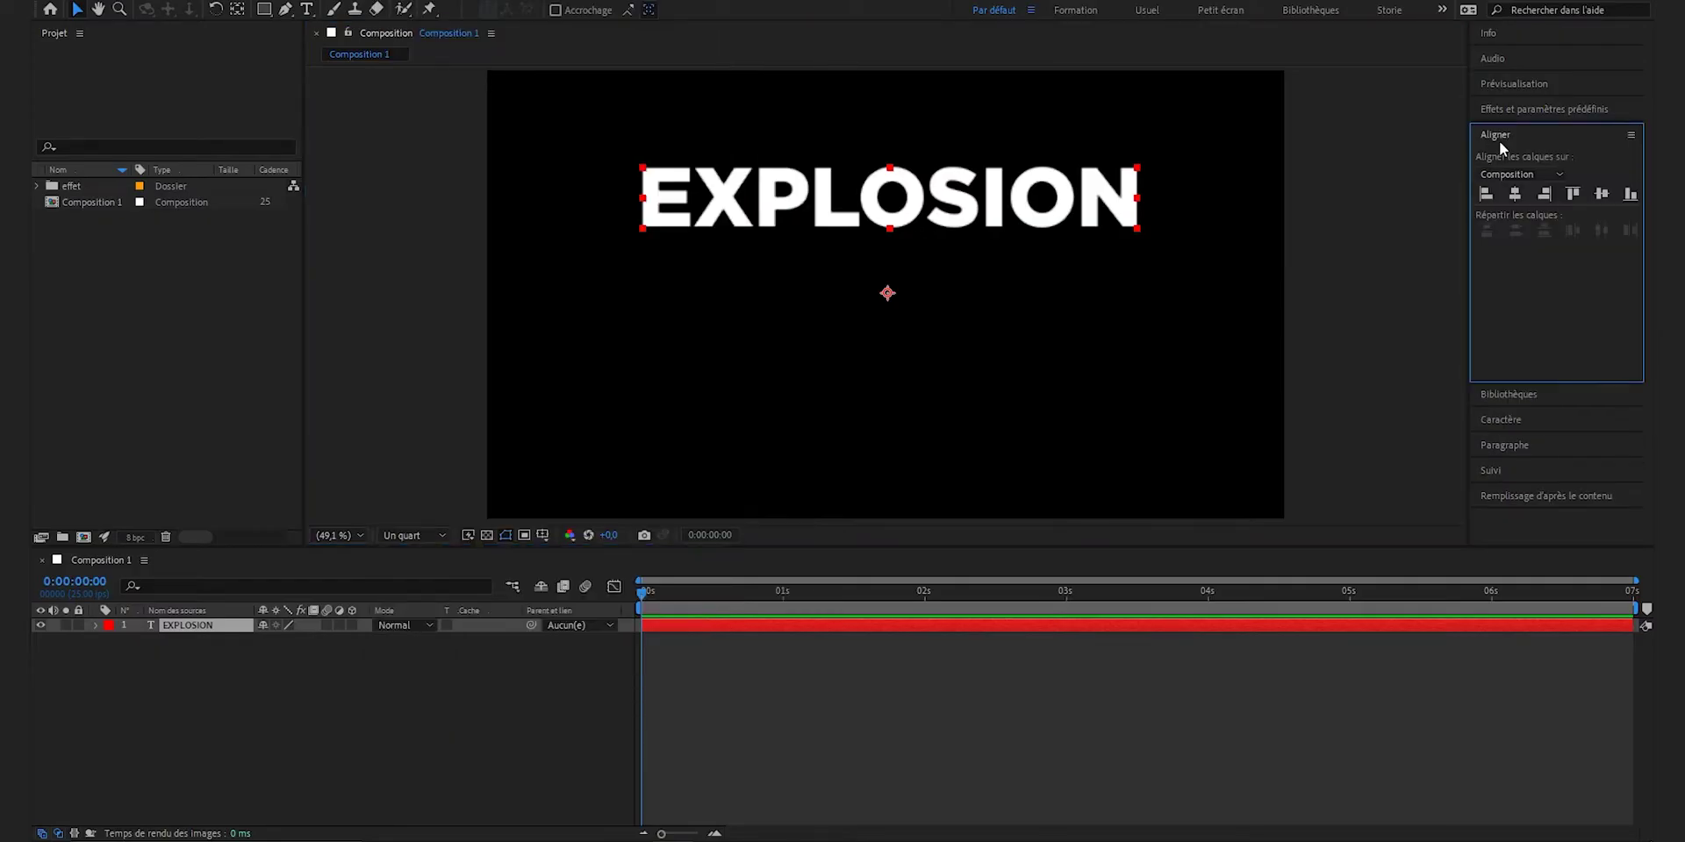
pyautogui.click(1518, 195)
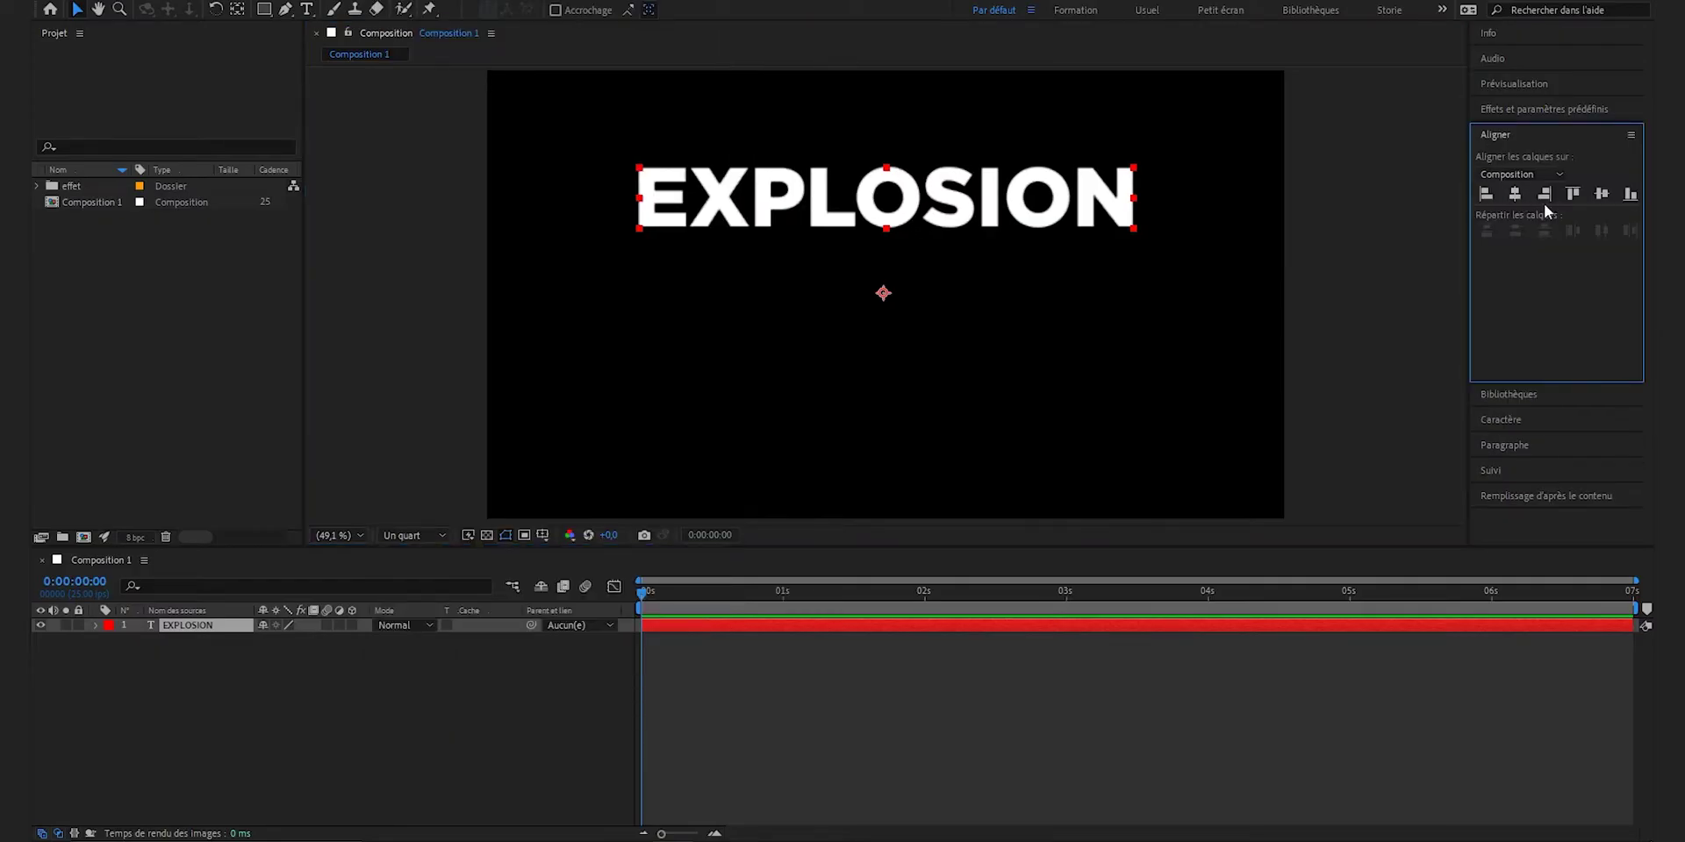
pyautogui.click(1602, 195)
pyautogui.click(888, 718)
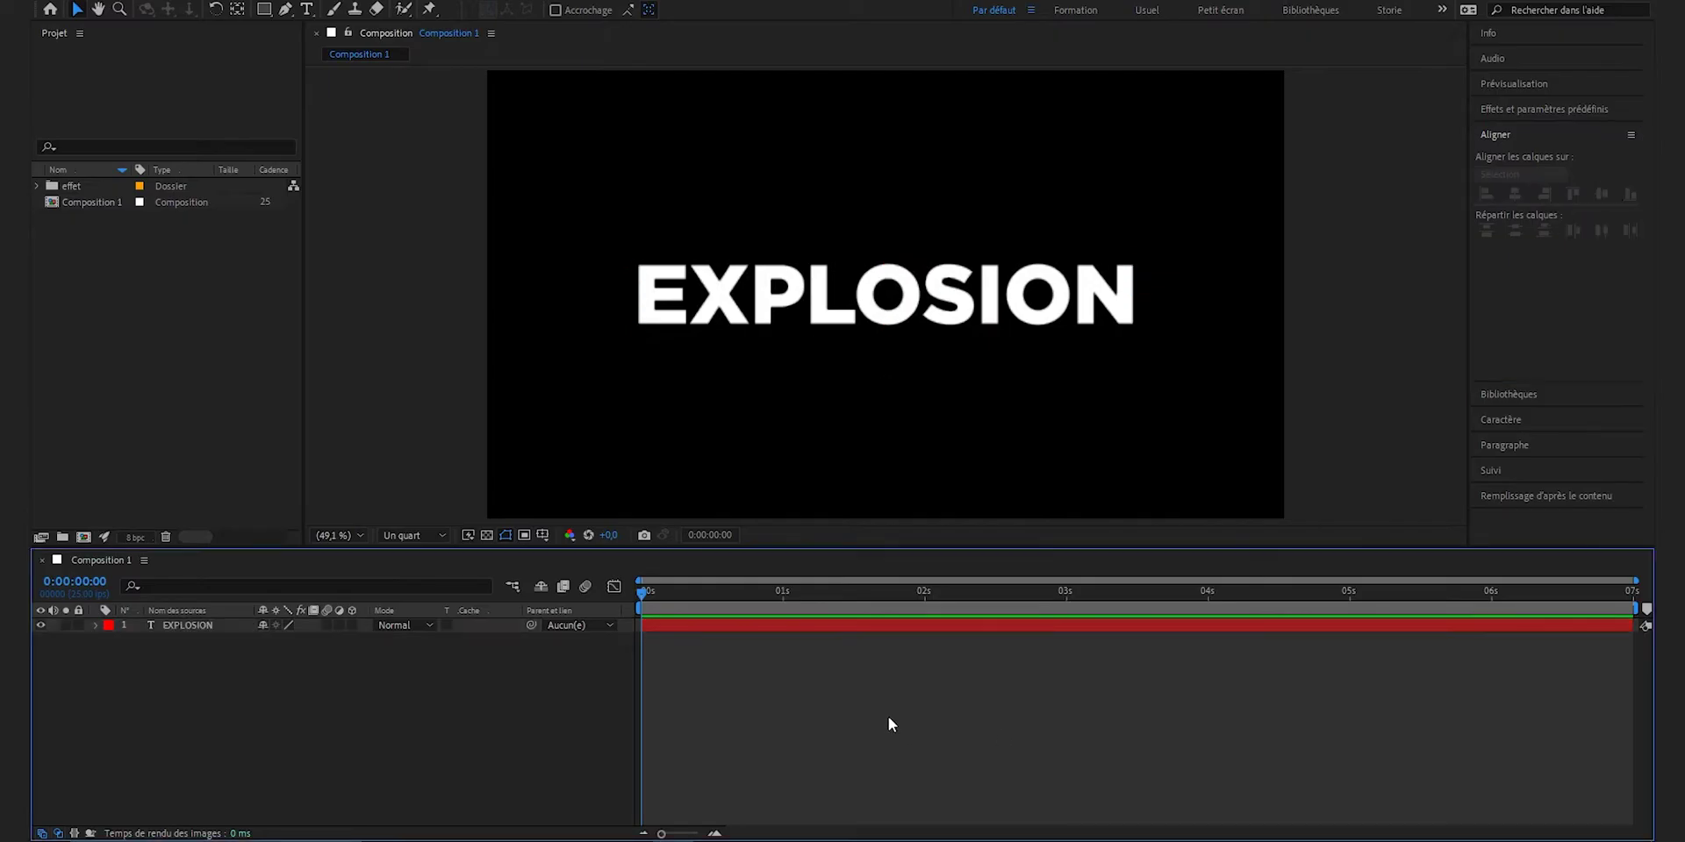
# Step: Precompose the EXPLOSION text layer into a new composition named "texte"
pyautogui.rightClick(195, 626)
pyautogui.click(276, 529)
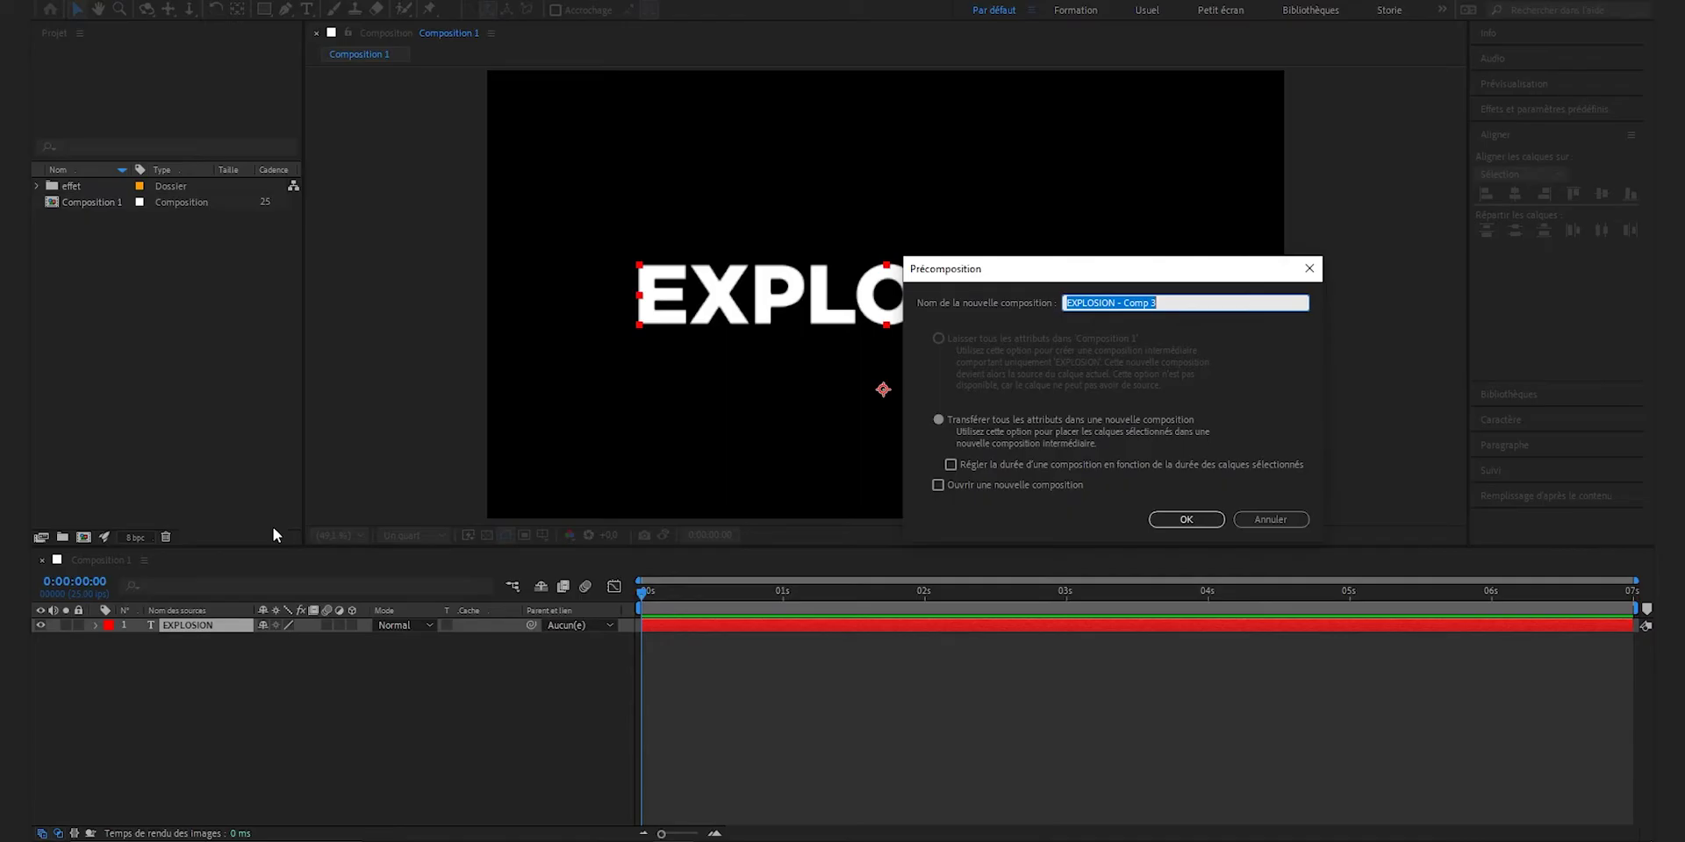
pyautogui.write('texte')
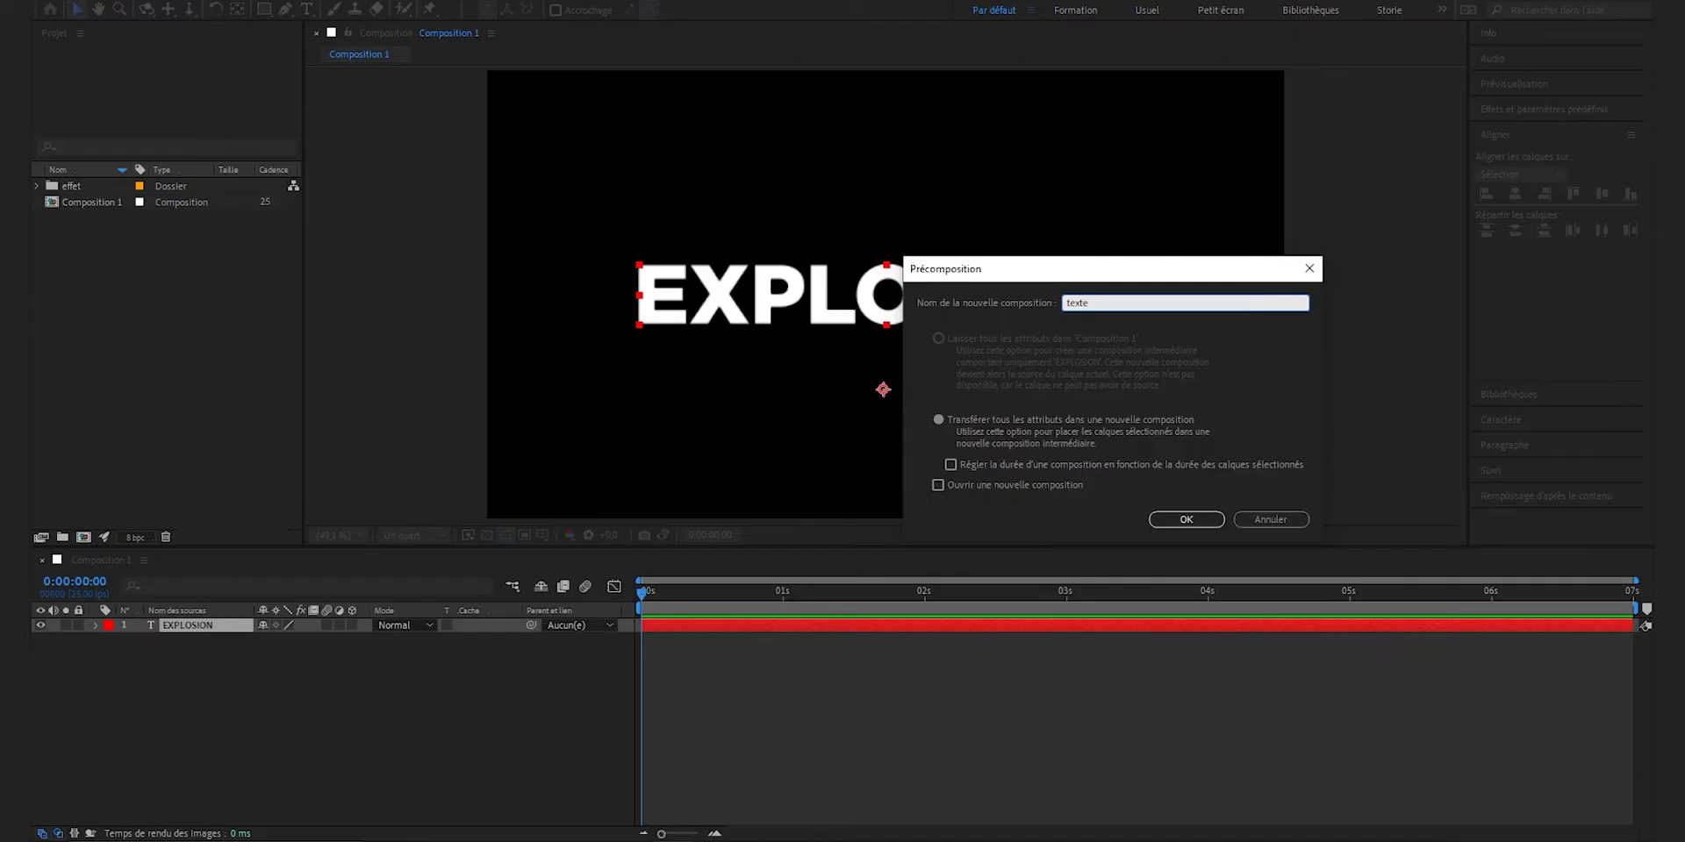
pyautogui.click(1193, 518)
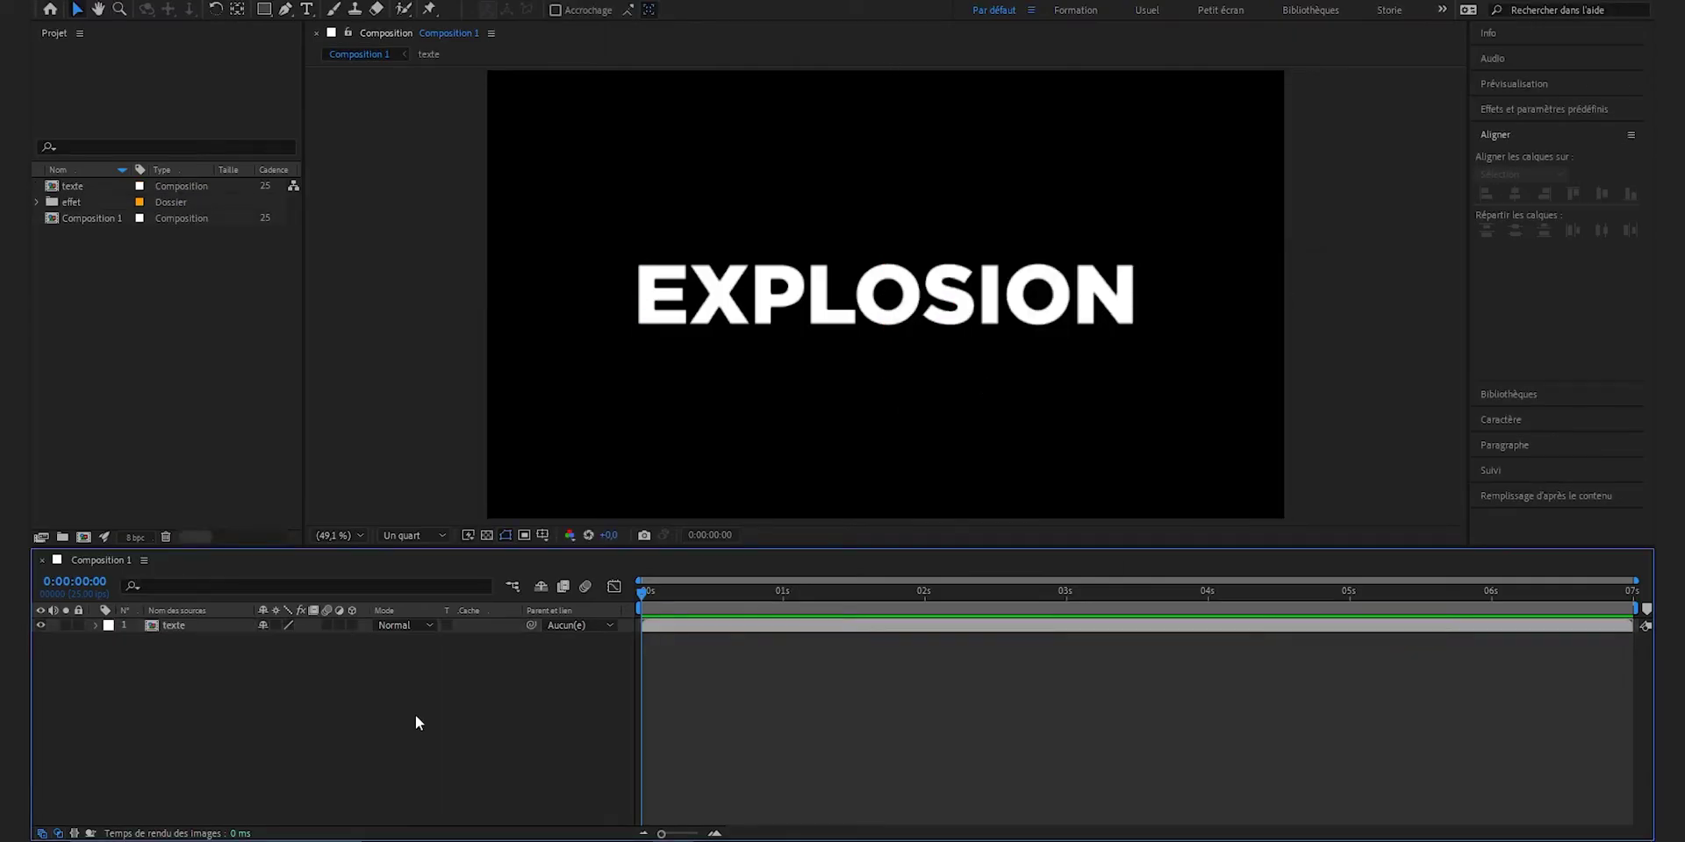
# Step: Apply the Eclat simulation effect to the texte layer and set its Afficher option to Rendu
pyautogui.click(1525, 111)
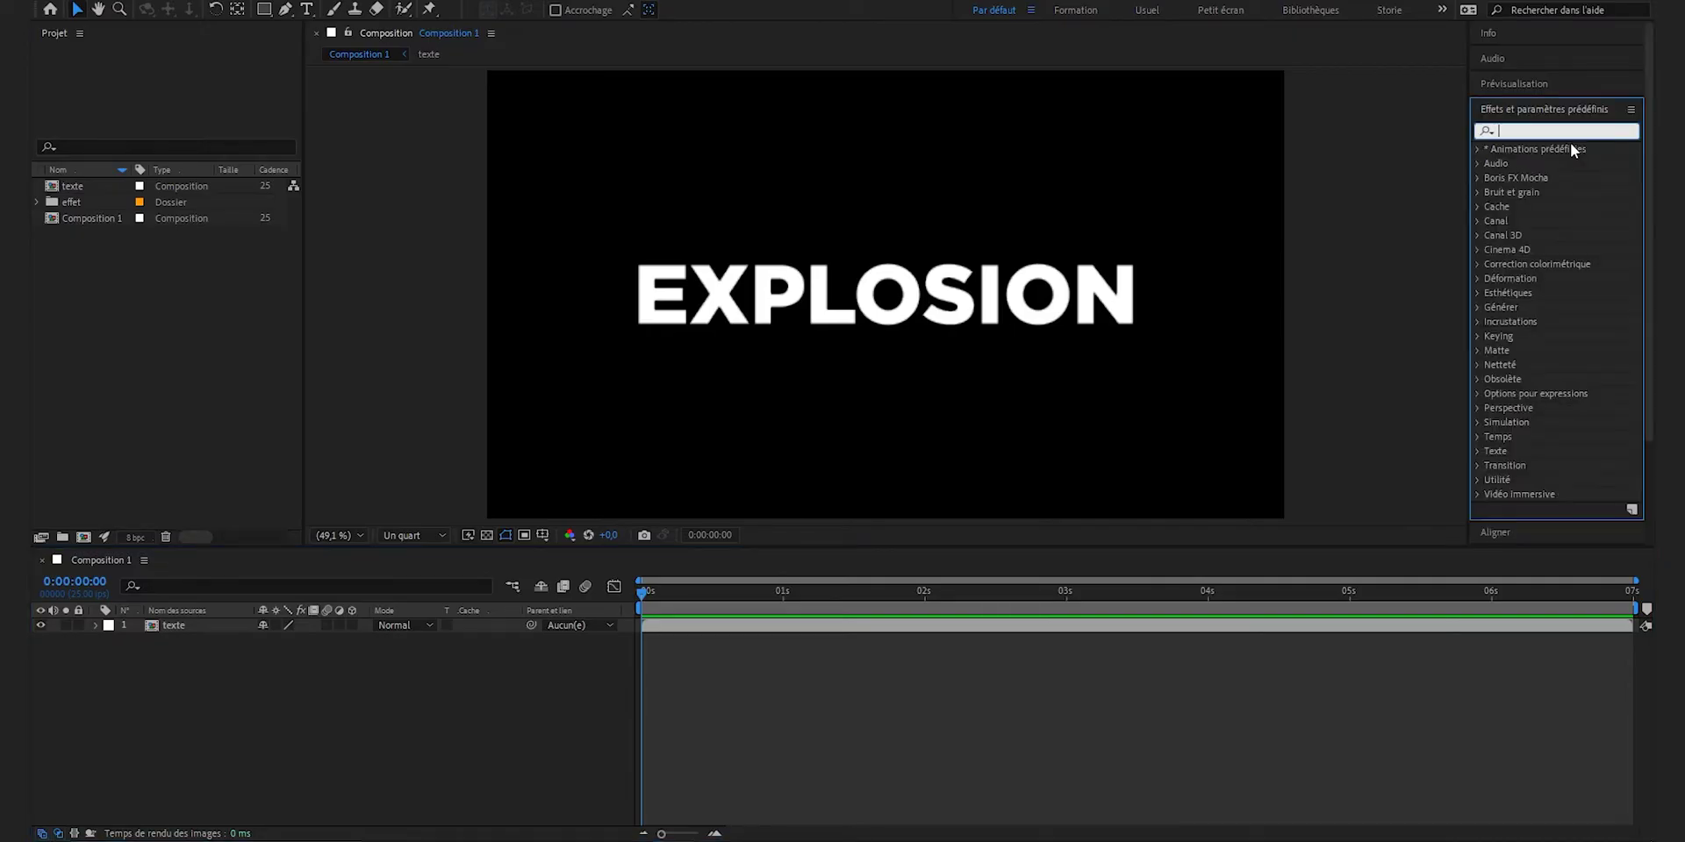
pyautogui.click(1477, 425)
pyautogui.scroll(-5, 1535, 449)
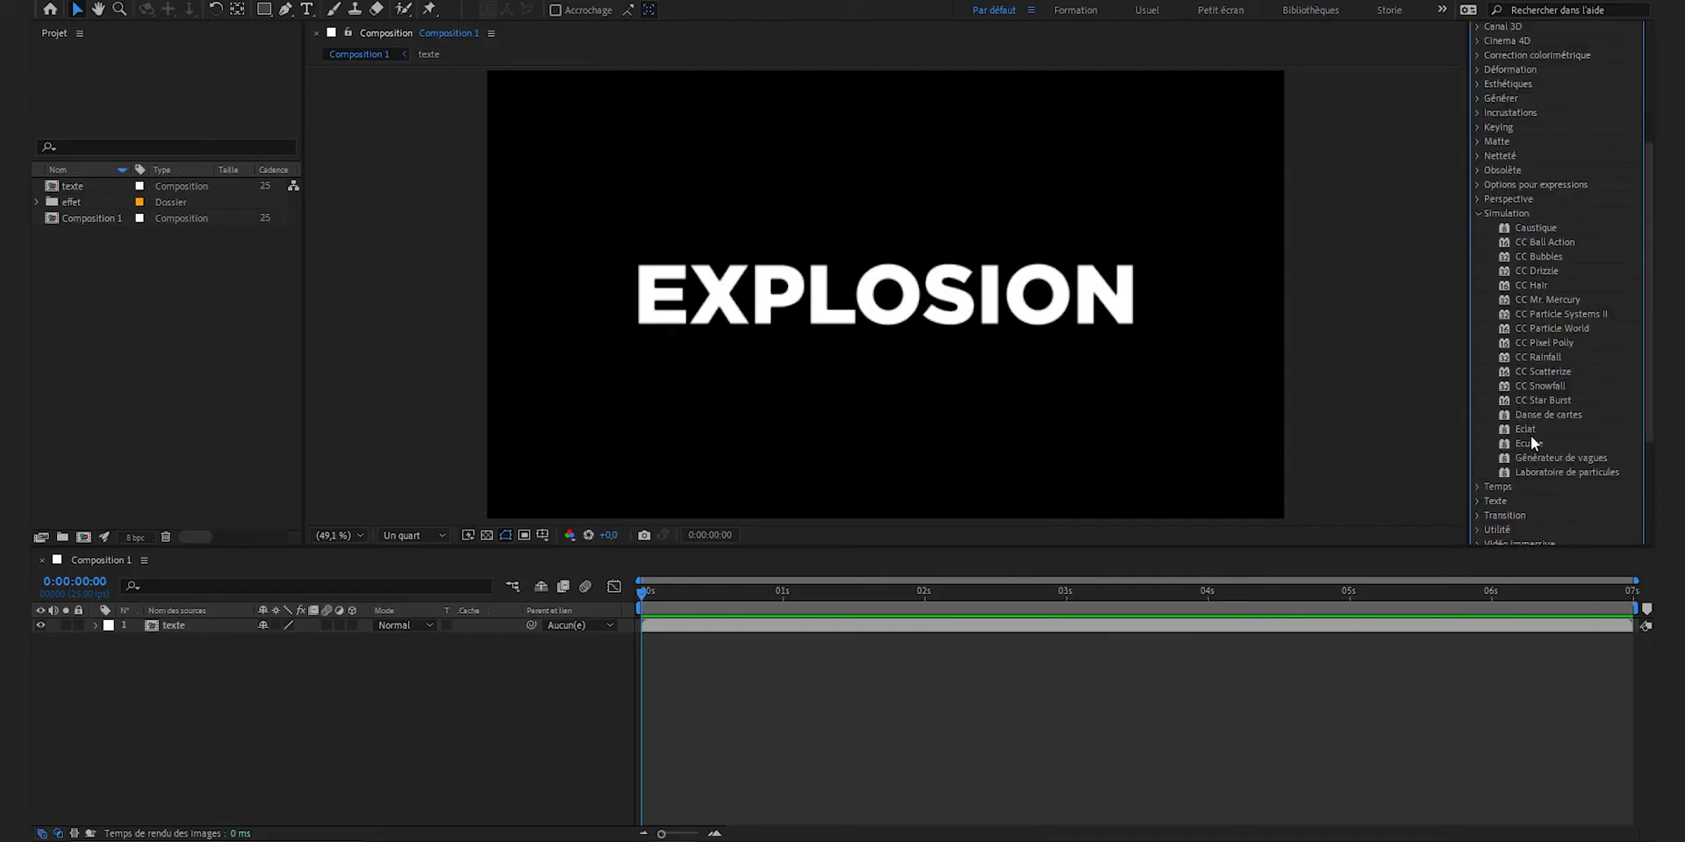
pyautogui.moveTo(1530, 429); pyautogui.dragTo(1049, 325)
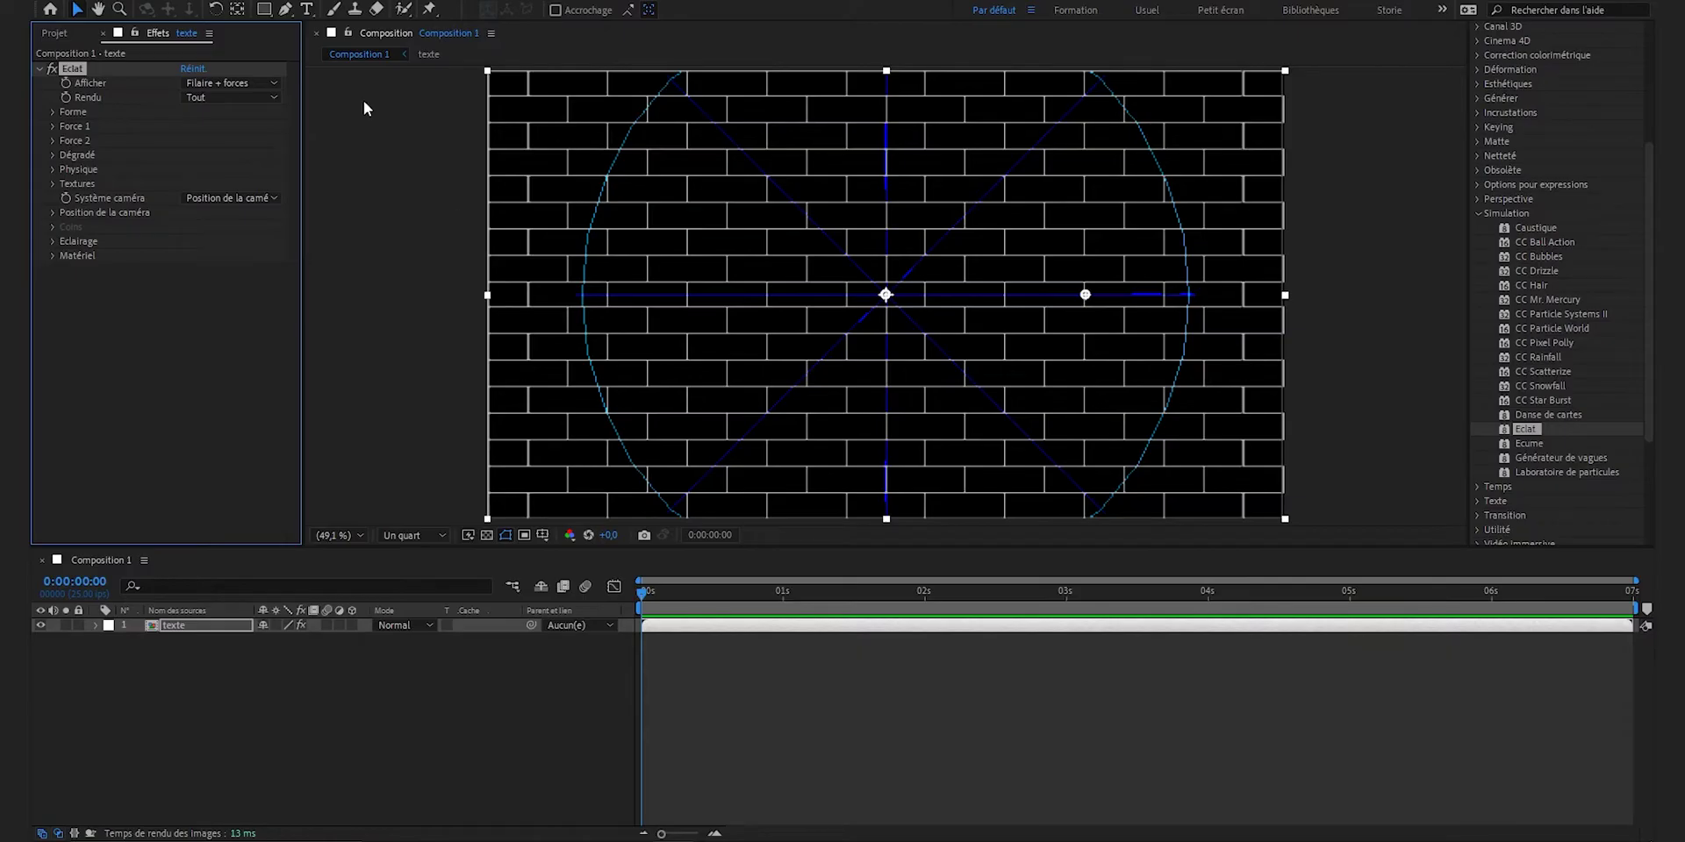
pyautogui.click(271, 83)
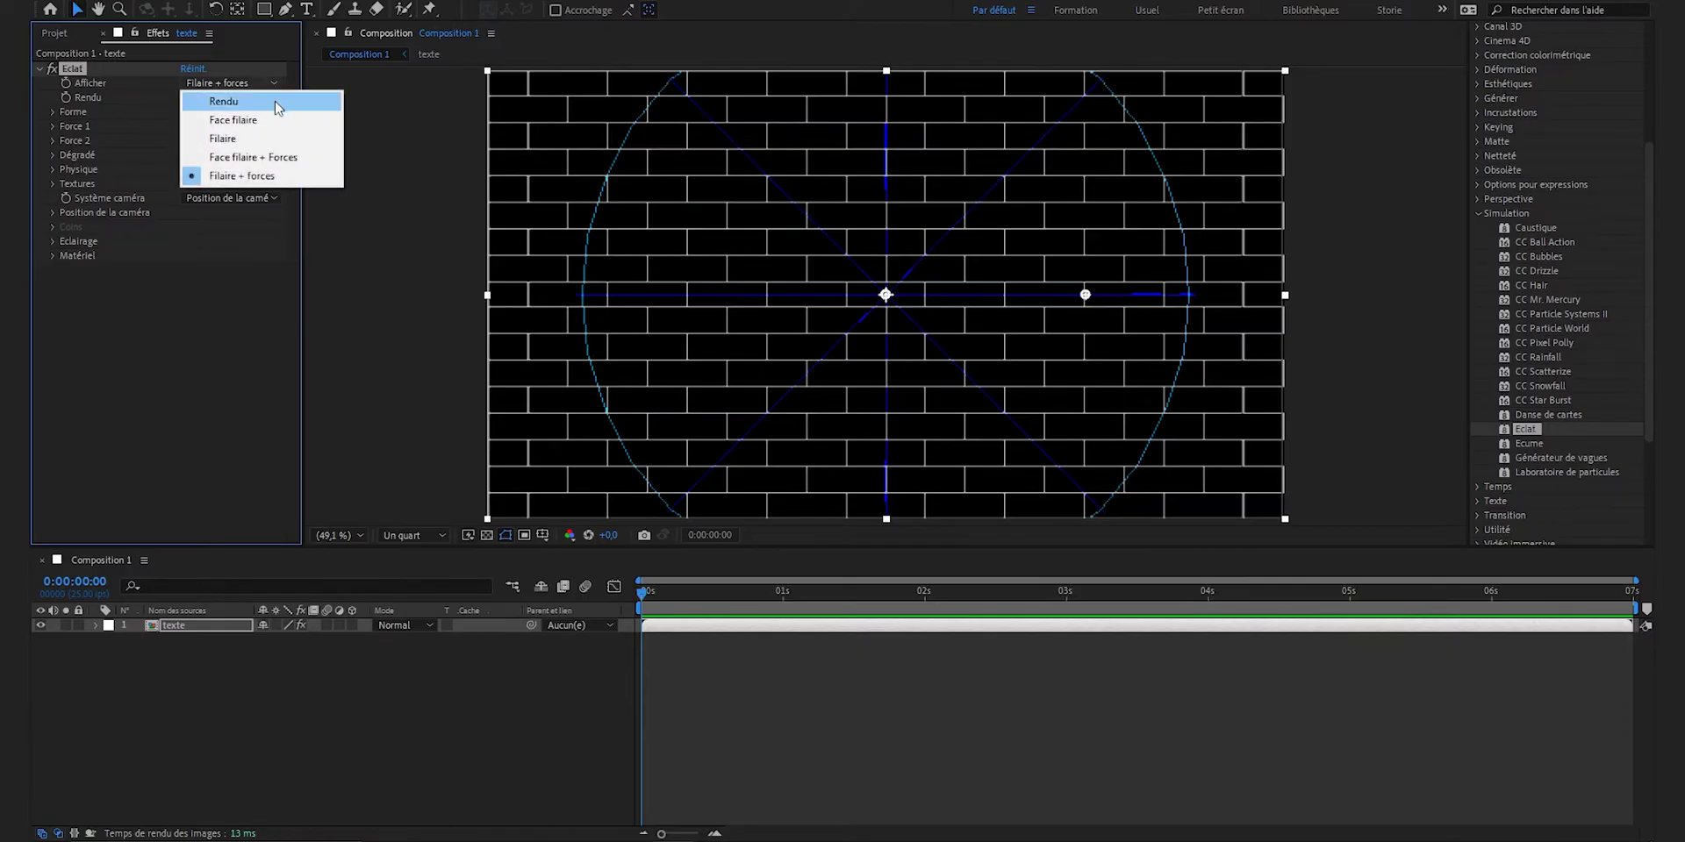
pyautogui.click(276, 98)
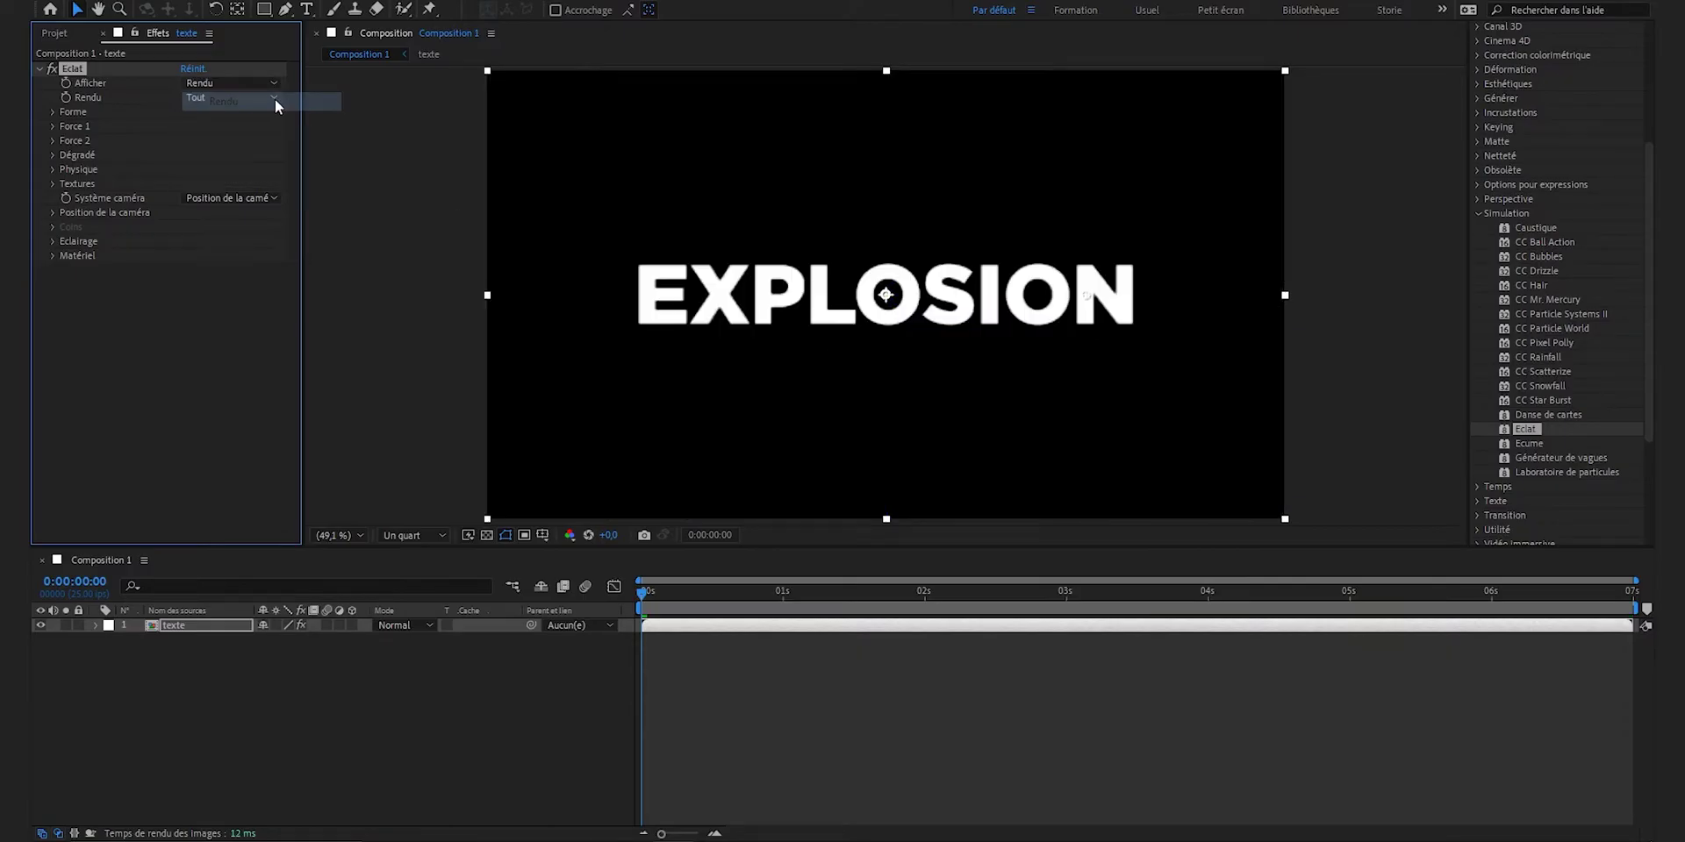
# Step: In the Eclat effect's Forme settings, set the Motif to Verre and the extrusion depth to 0
pyautogui.click(53, 113)
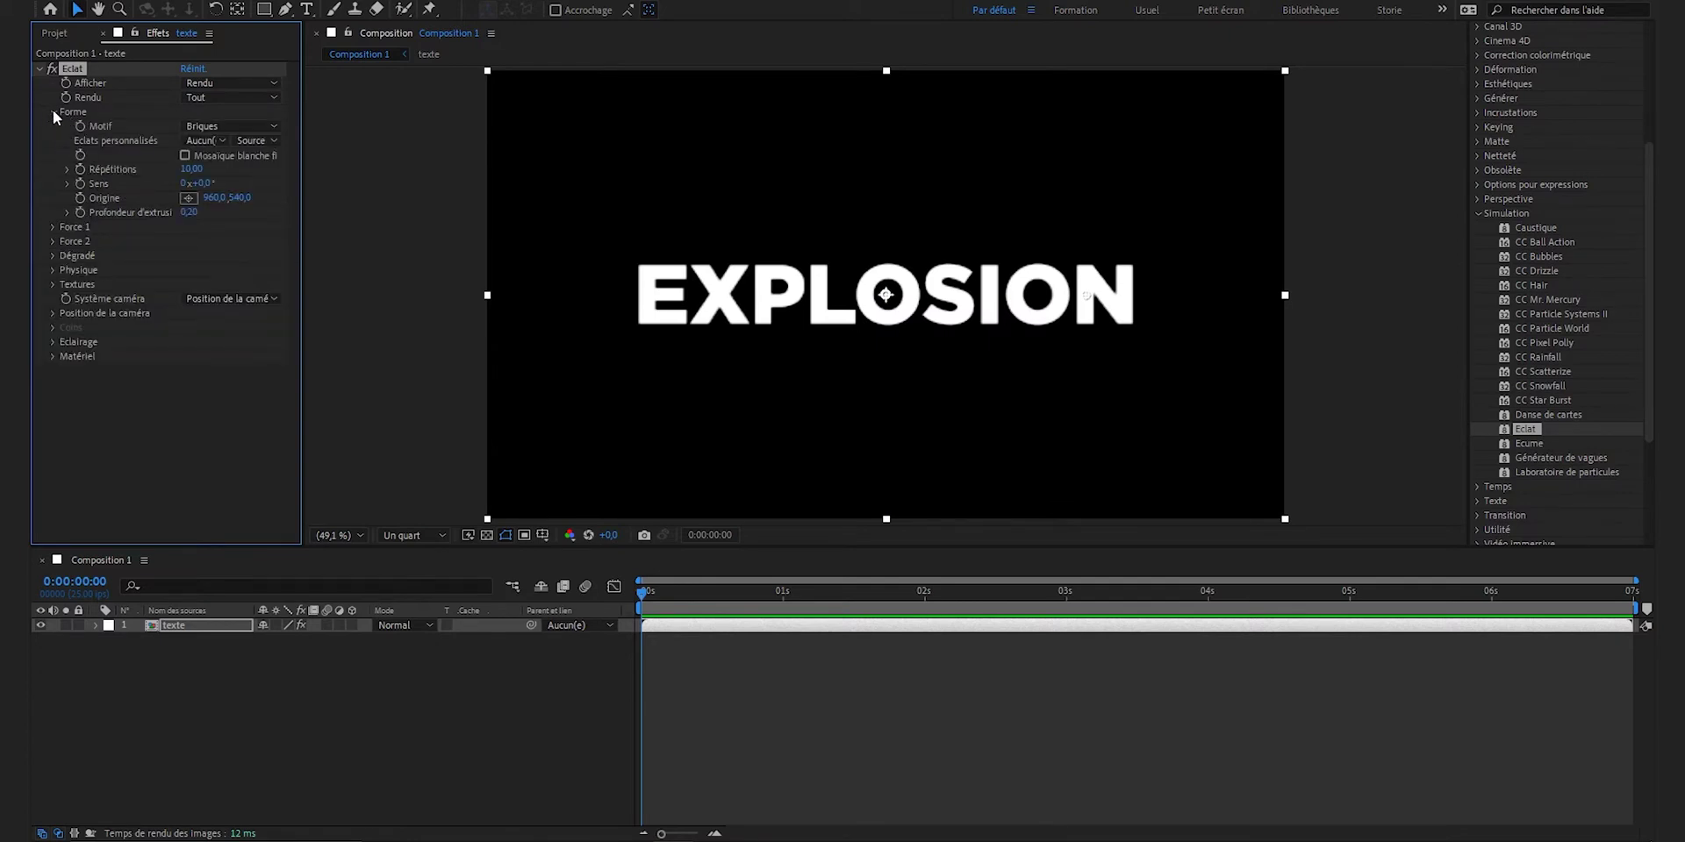
pyautogui.click(240, 130)
pyautogui.click(256, 261)
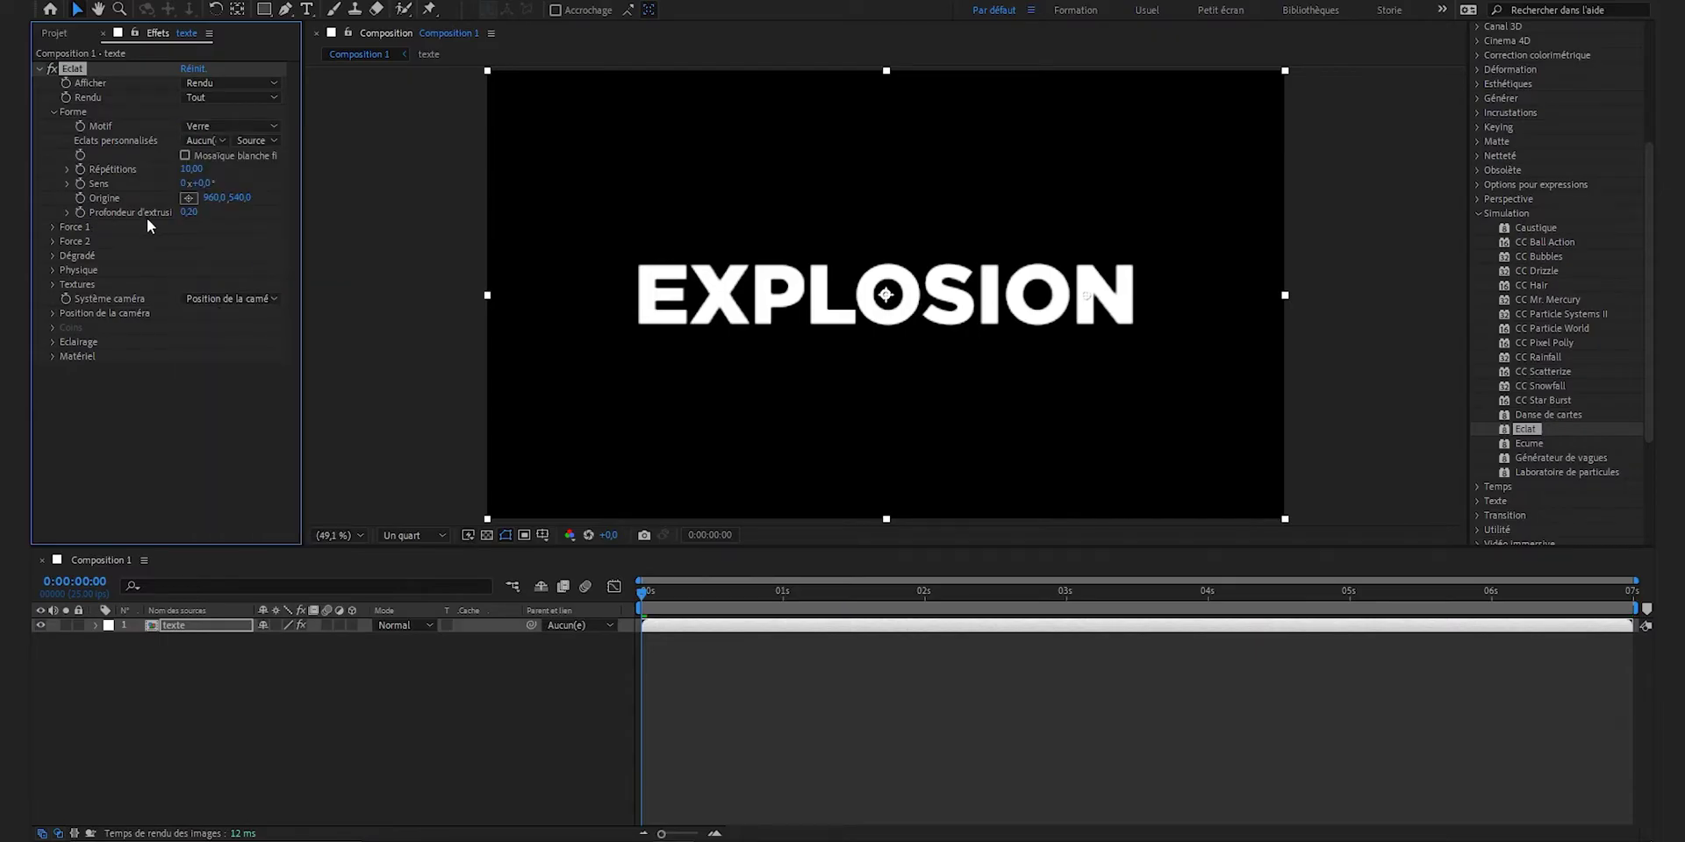
pyautogui.click(187, 212)
pyautogui.write('0')
pyautogui.press('Return')
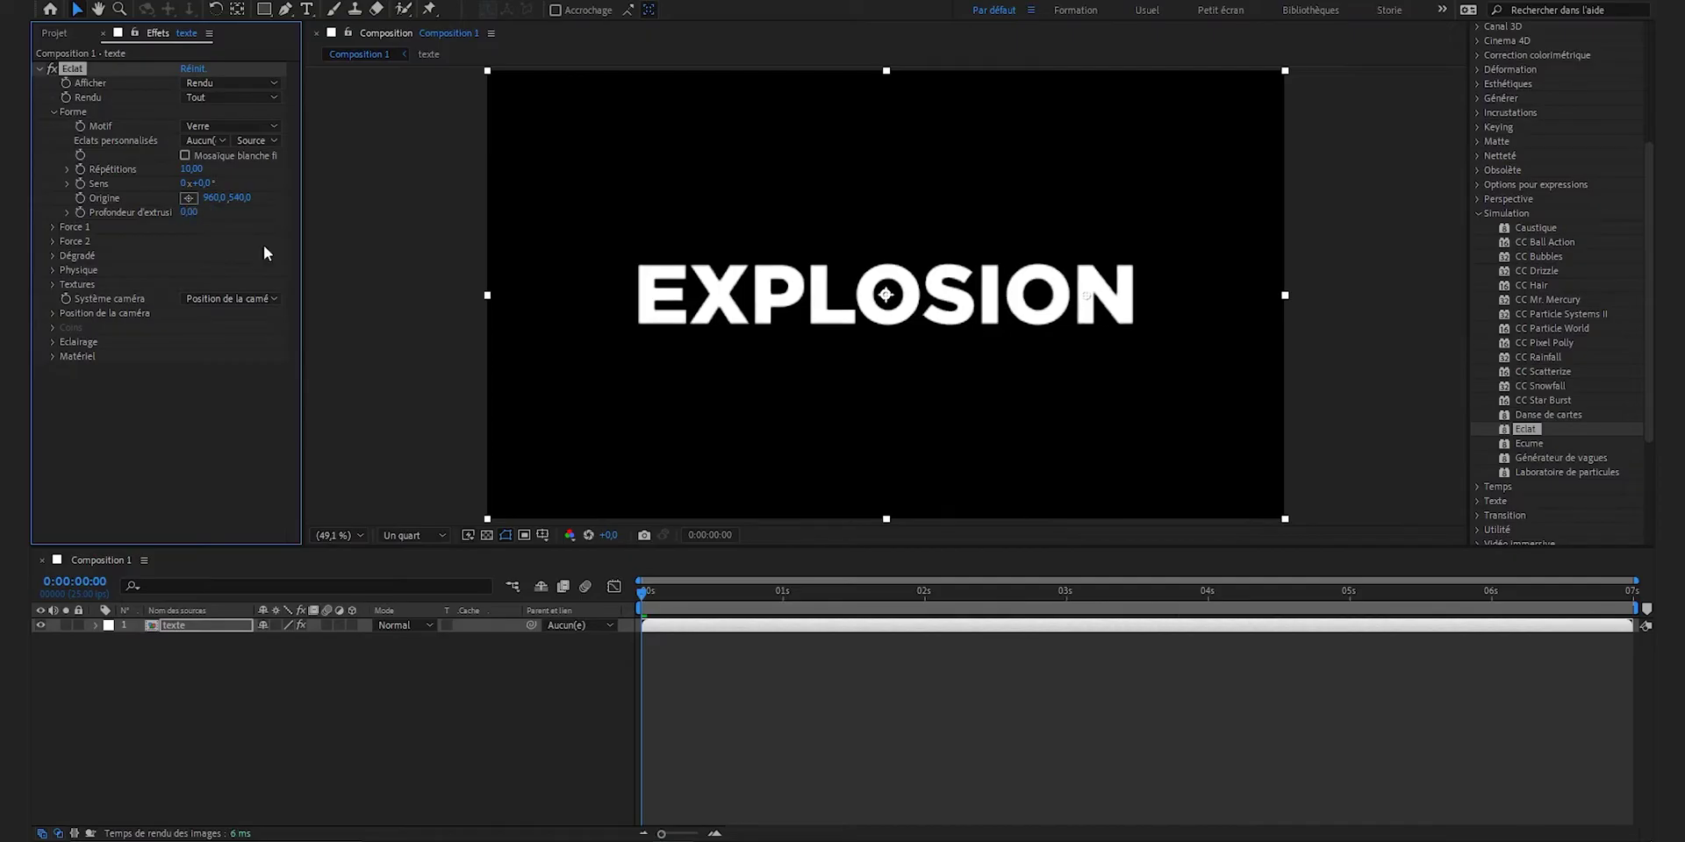
# Step: Set the Force value of Force 1 in the Eclat effect to 0,05
pyautogui.click(53, 227)
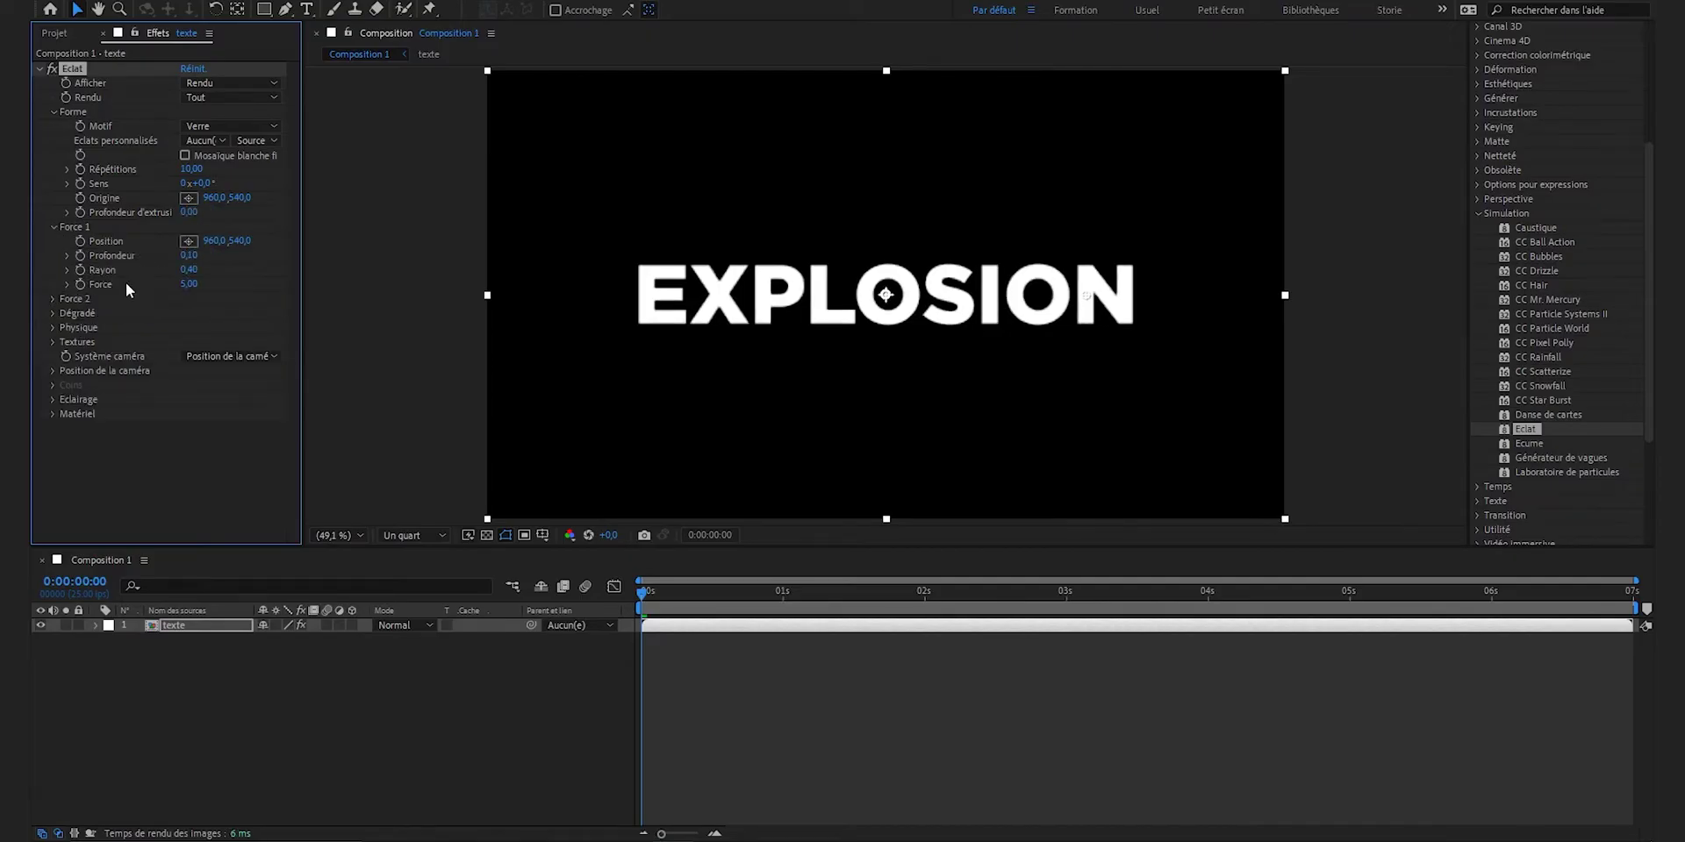
pyautogui.click(188, 285)
pyautogui.write('0,05')
pyautogui.press('Return')
# Step: In the Eclat effect's Physique settings, set the rotation speed to 0,4 and the gravity to 0
pyautogui.click(52, 328)
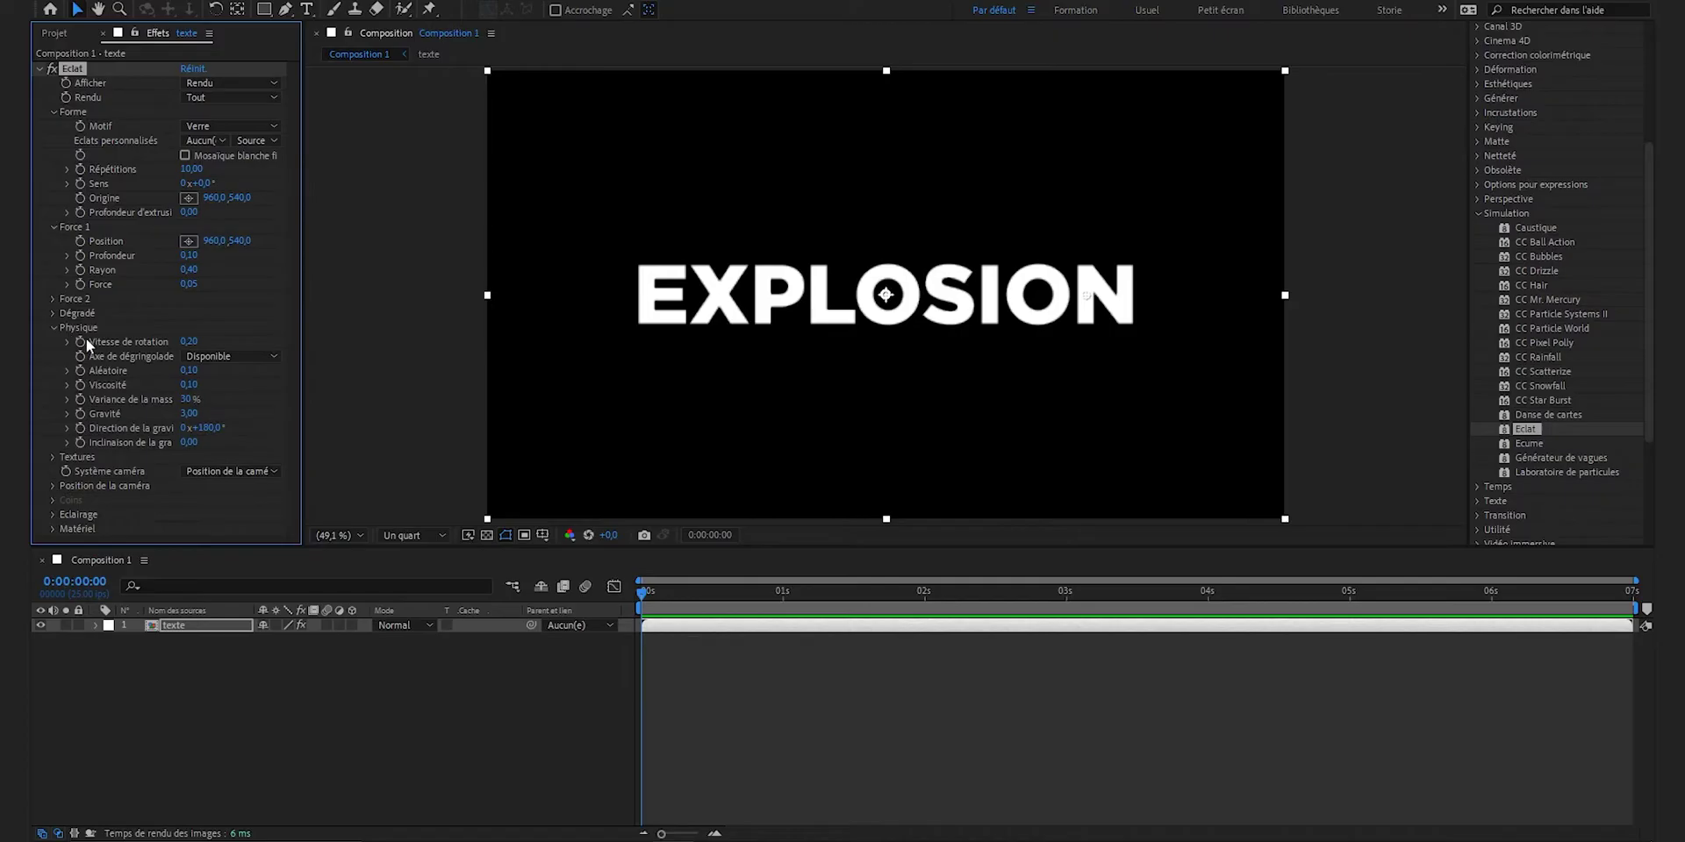
pyautogui.click(189, 342)
pyautogui.write('0,4')
pyautogui.press('Return')
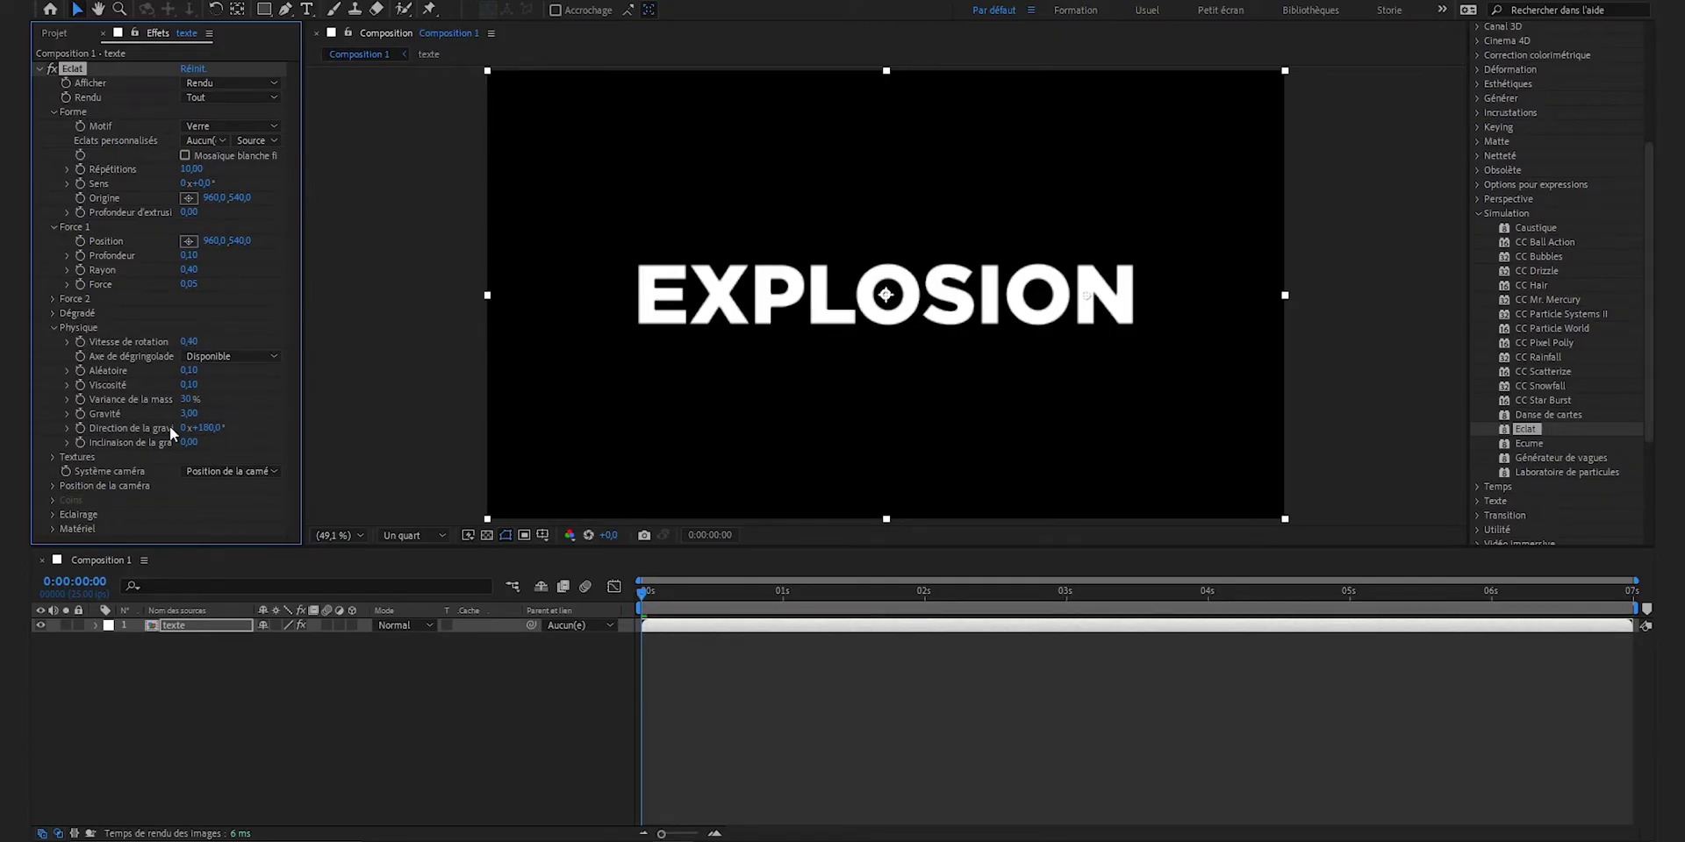
pyautogui.click(189, 414)
pyautogui.write('0')
pyautogui.press('Return')
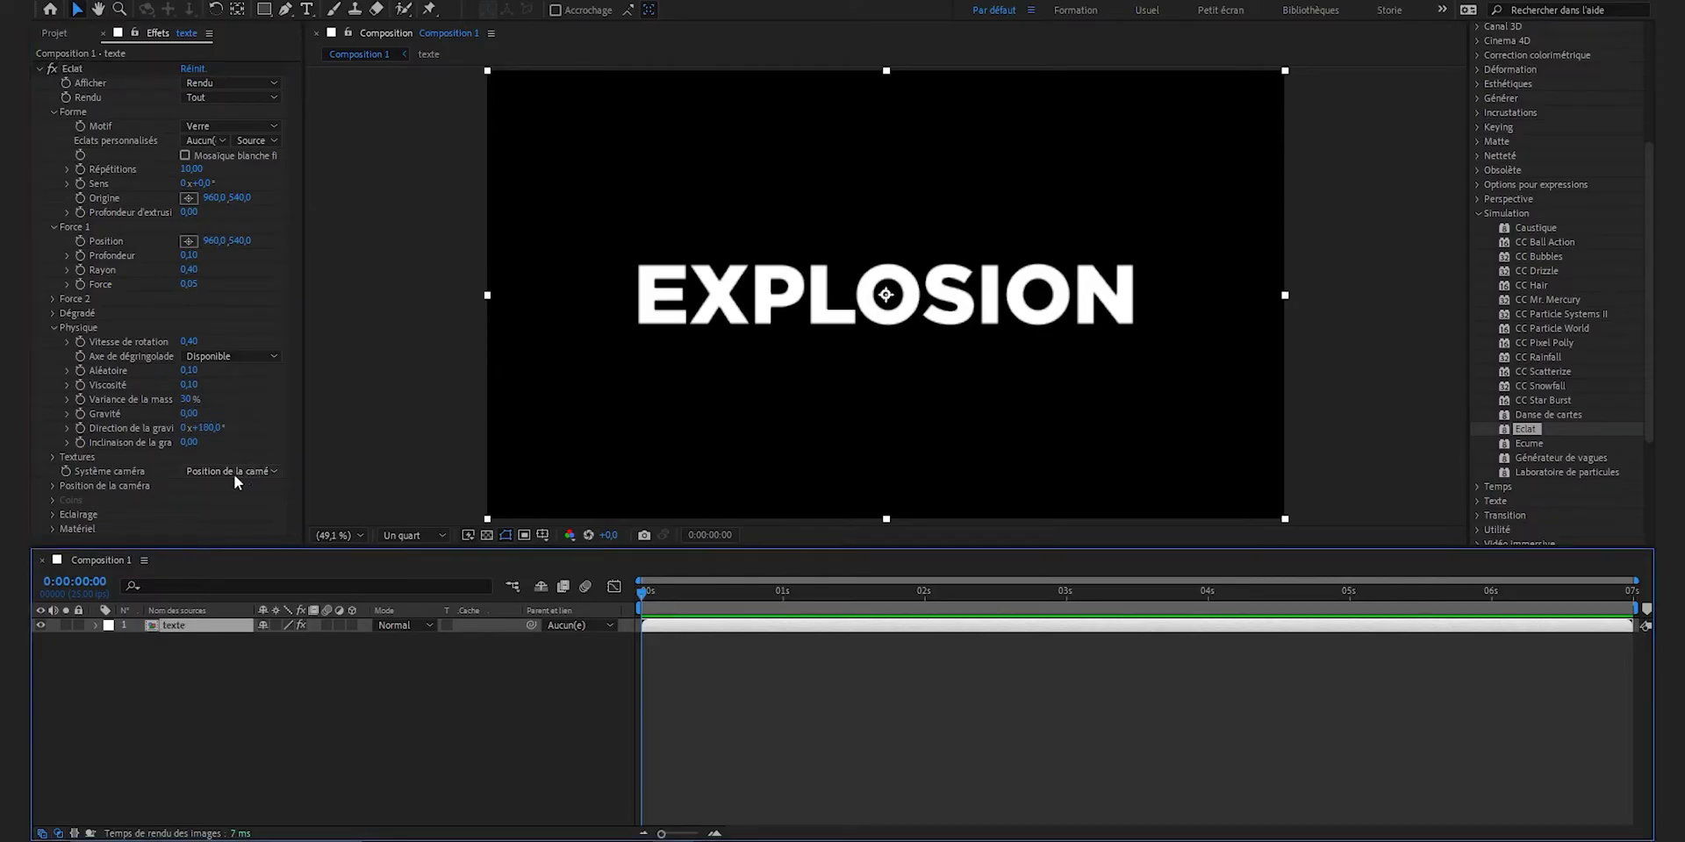
# Step: Precompose the texte layer into a new composition named "explosion de base"
pyautogui.click(79, 68)
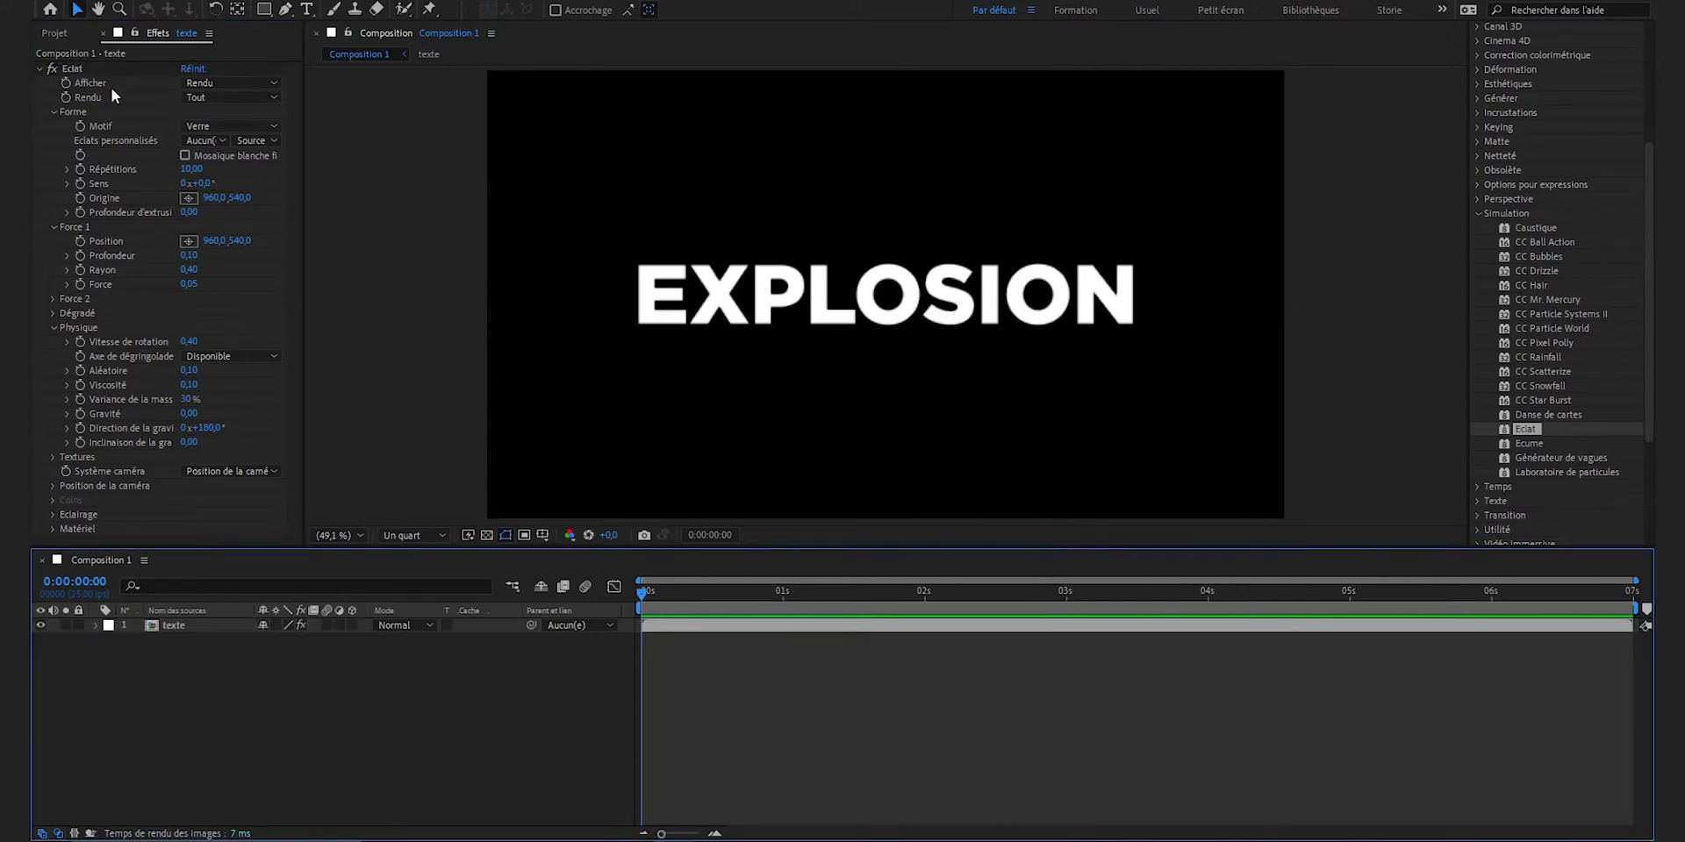
pyautogui.click(186, 630)
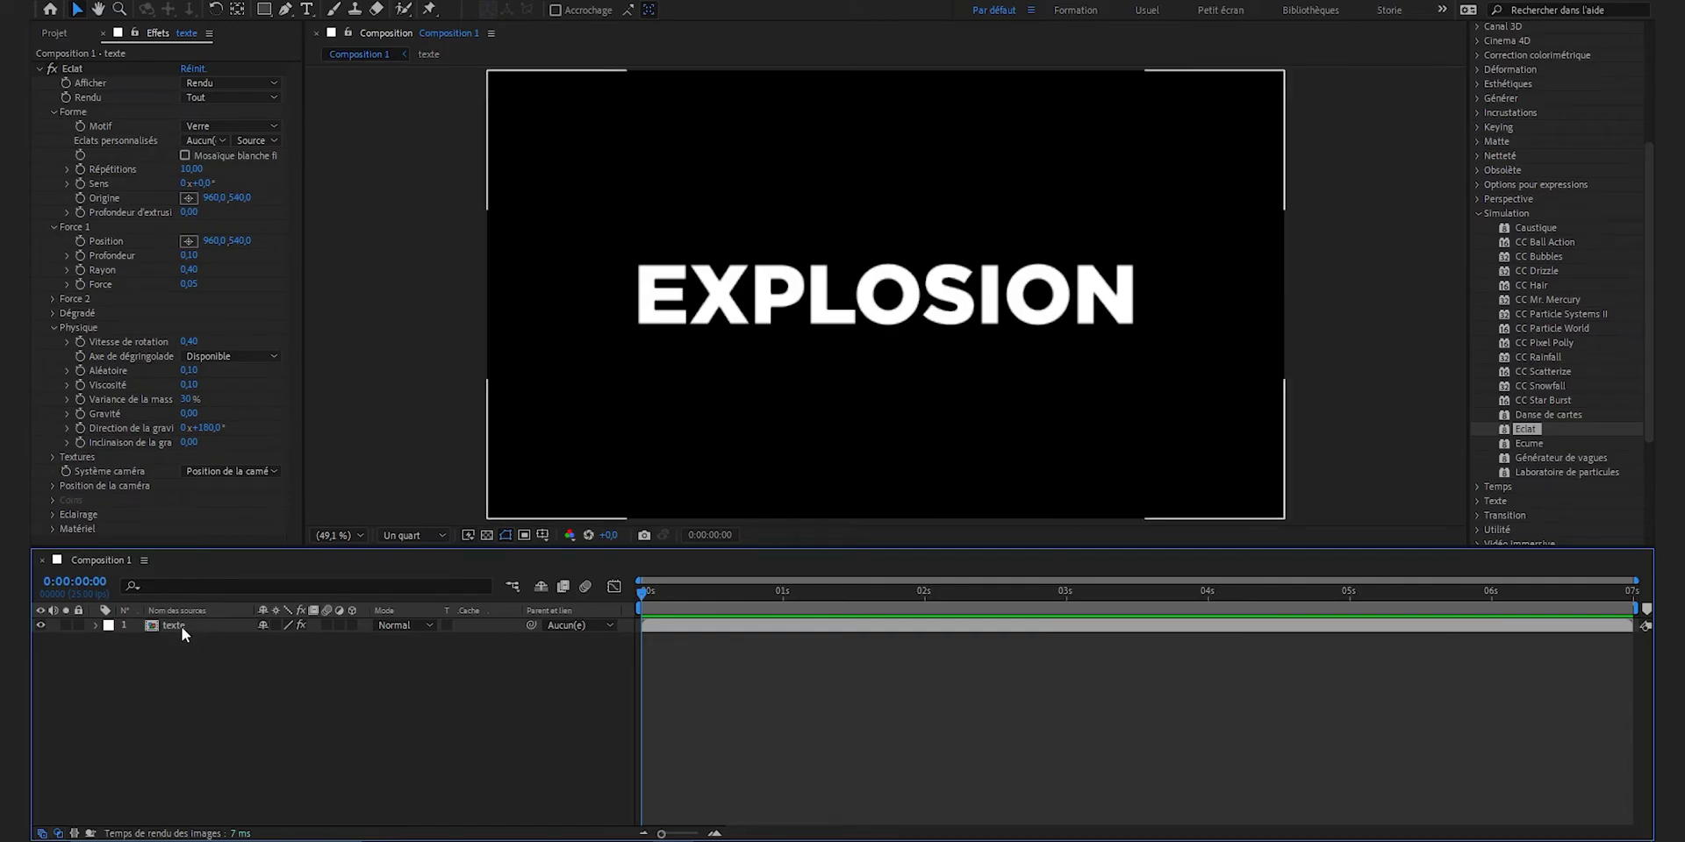
pyautogui.rightClick(181, 627)
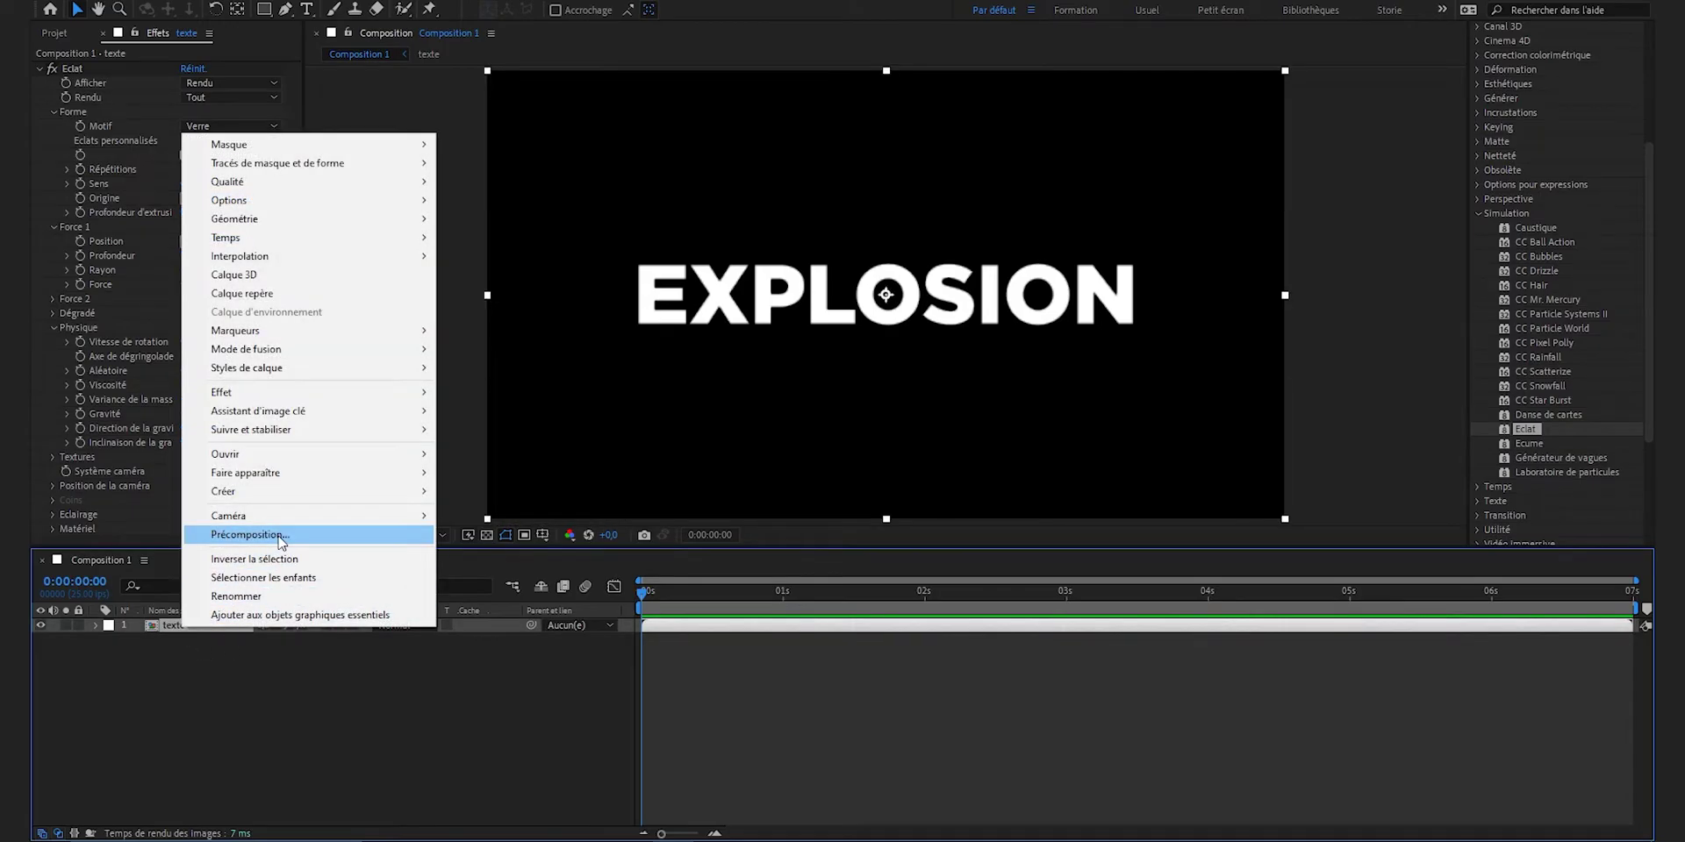
pyautogui.click(251, 535)
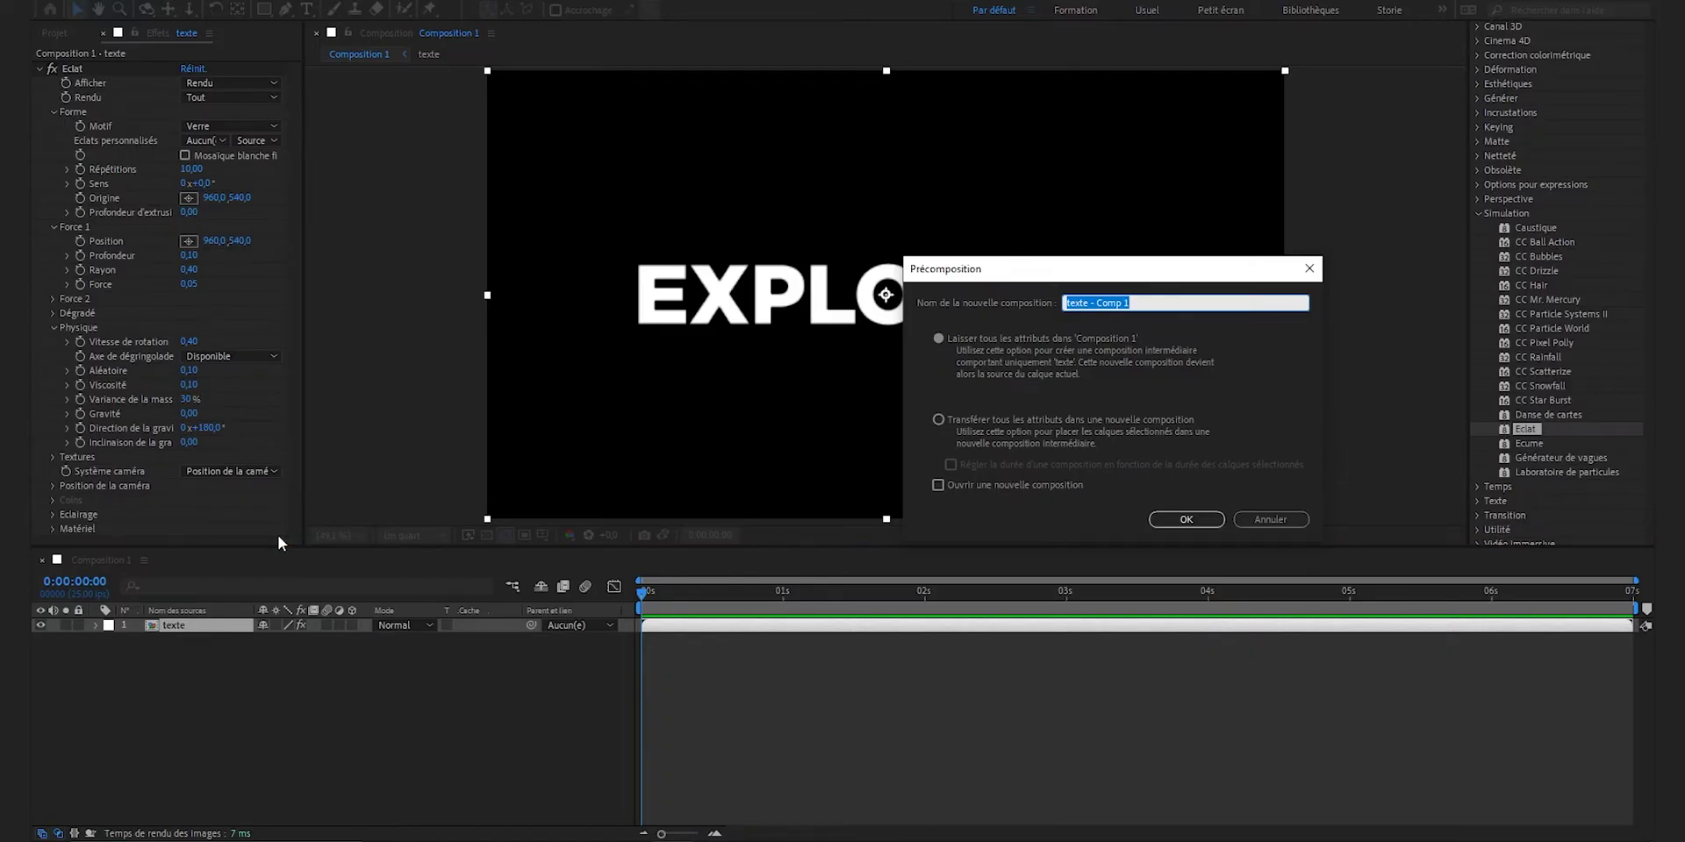
pyautogui.write('explosion de base')
pyautogui.press('Return')
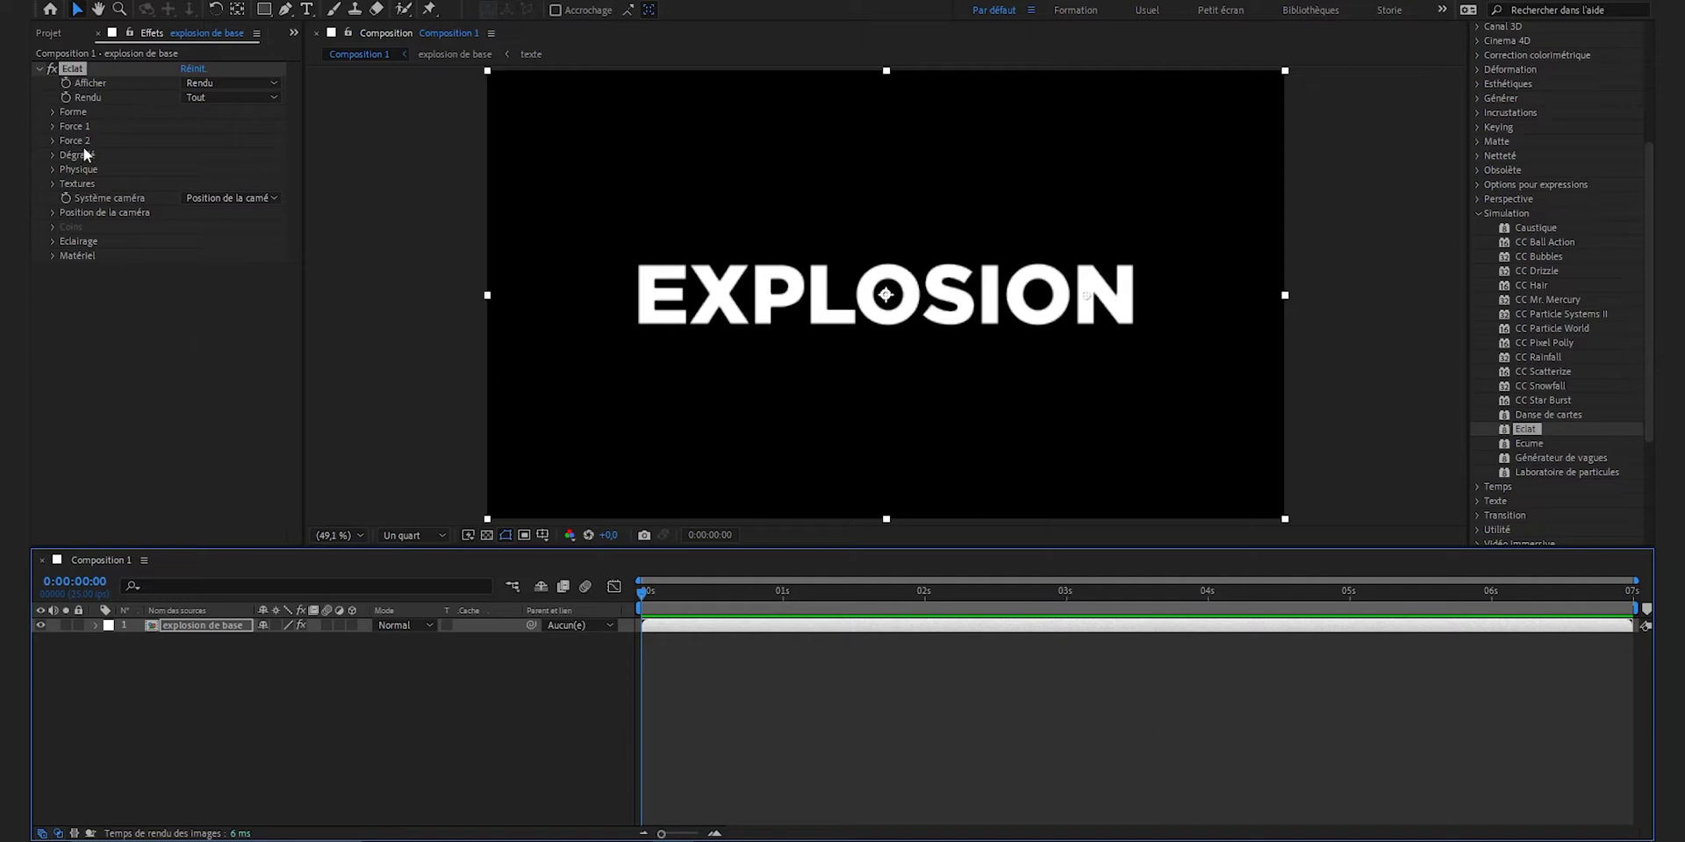
# Step: On the explosion de base layer, set Eclat's Motif to Etoiles et triangles and the extrusion depth to 0,1
pyautogui.click(54, 113)
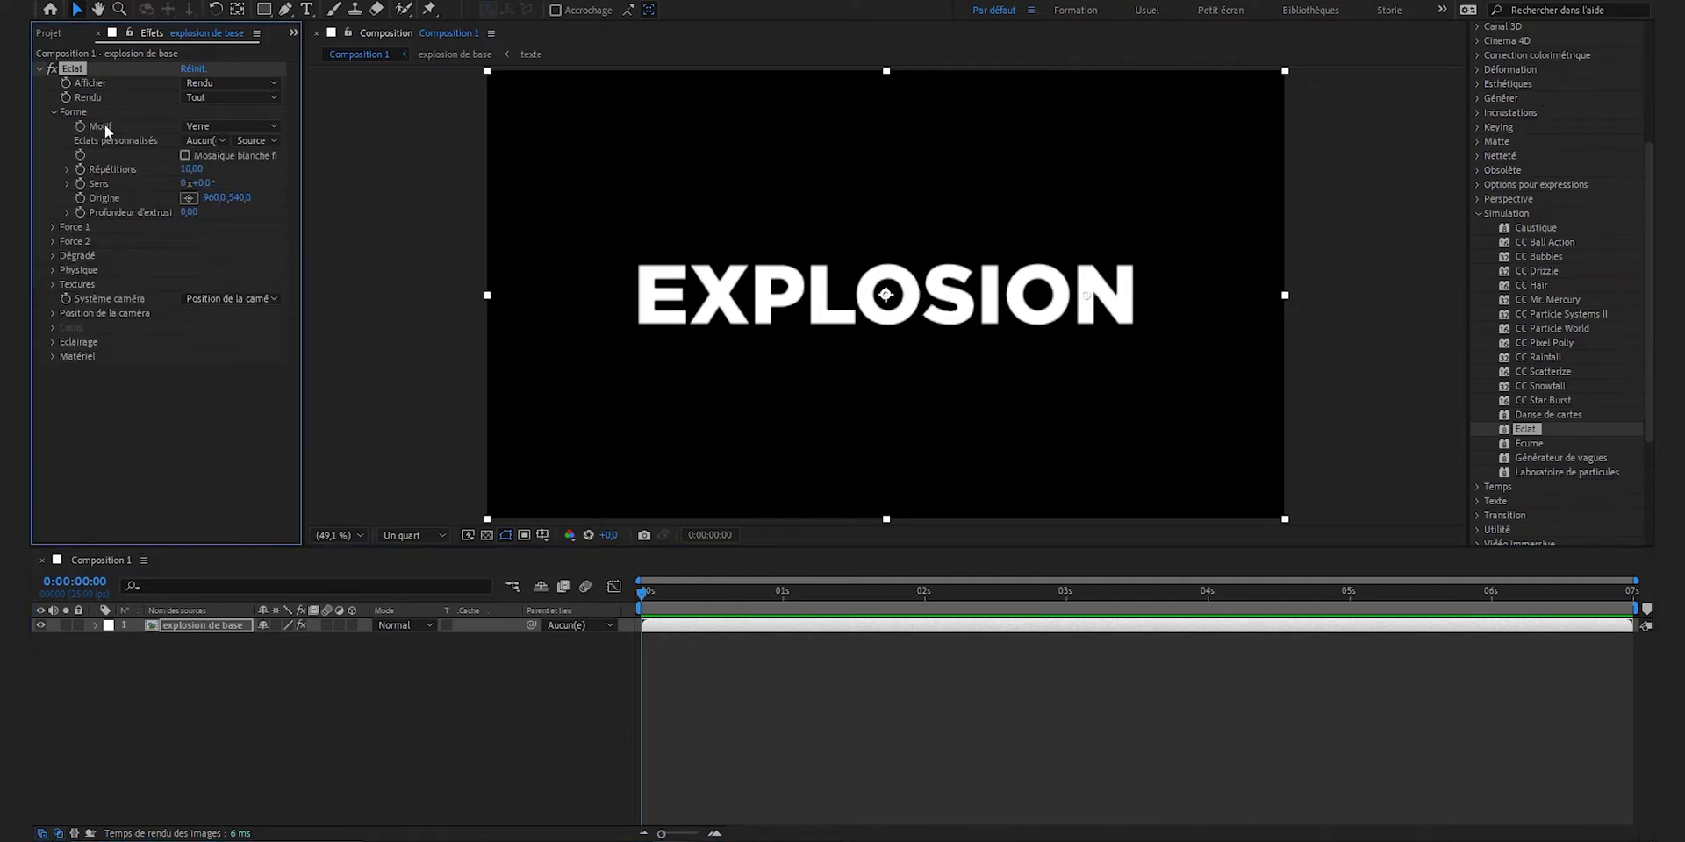
pyautogui.click(229, 127)
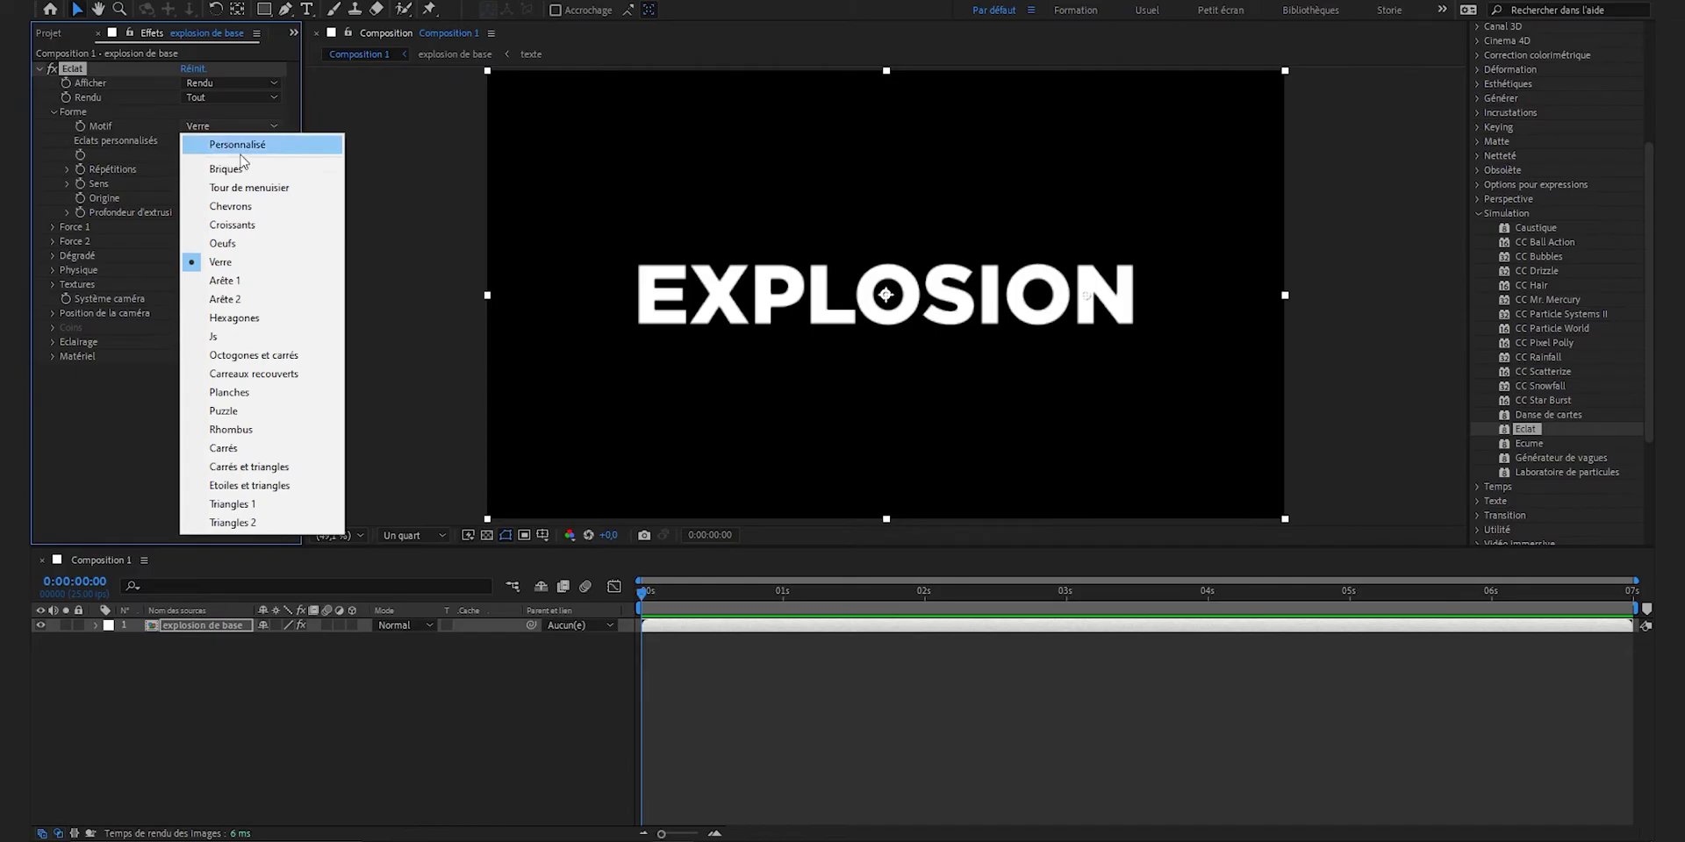
pyautogui.click(298, 493)
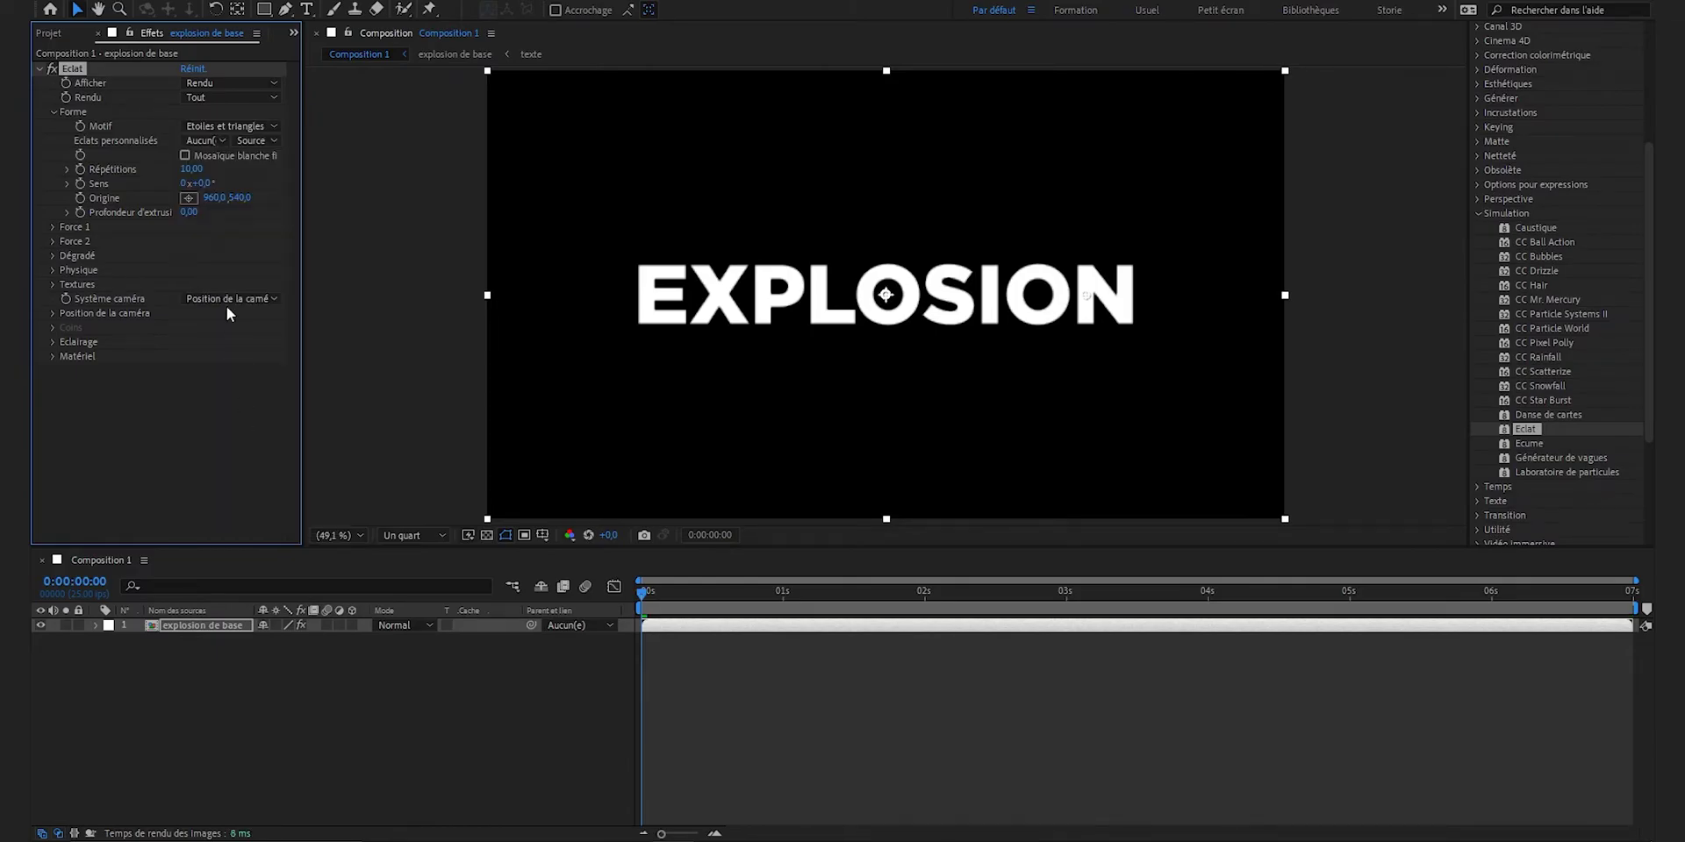
pyautogui.click(189, 213)
pyautogui.write('0,1')
pyautogui.press('Return')
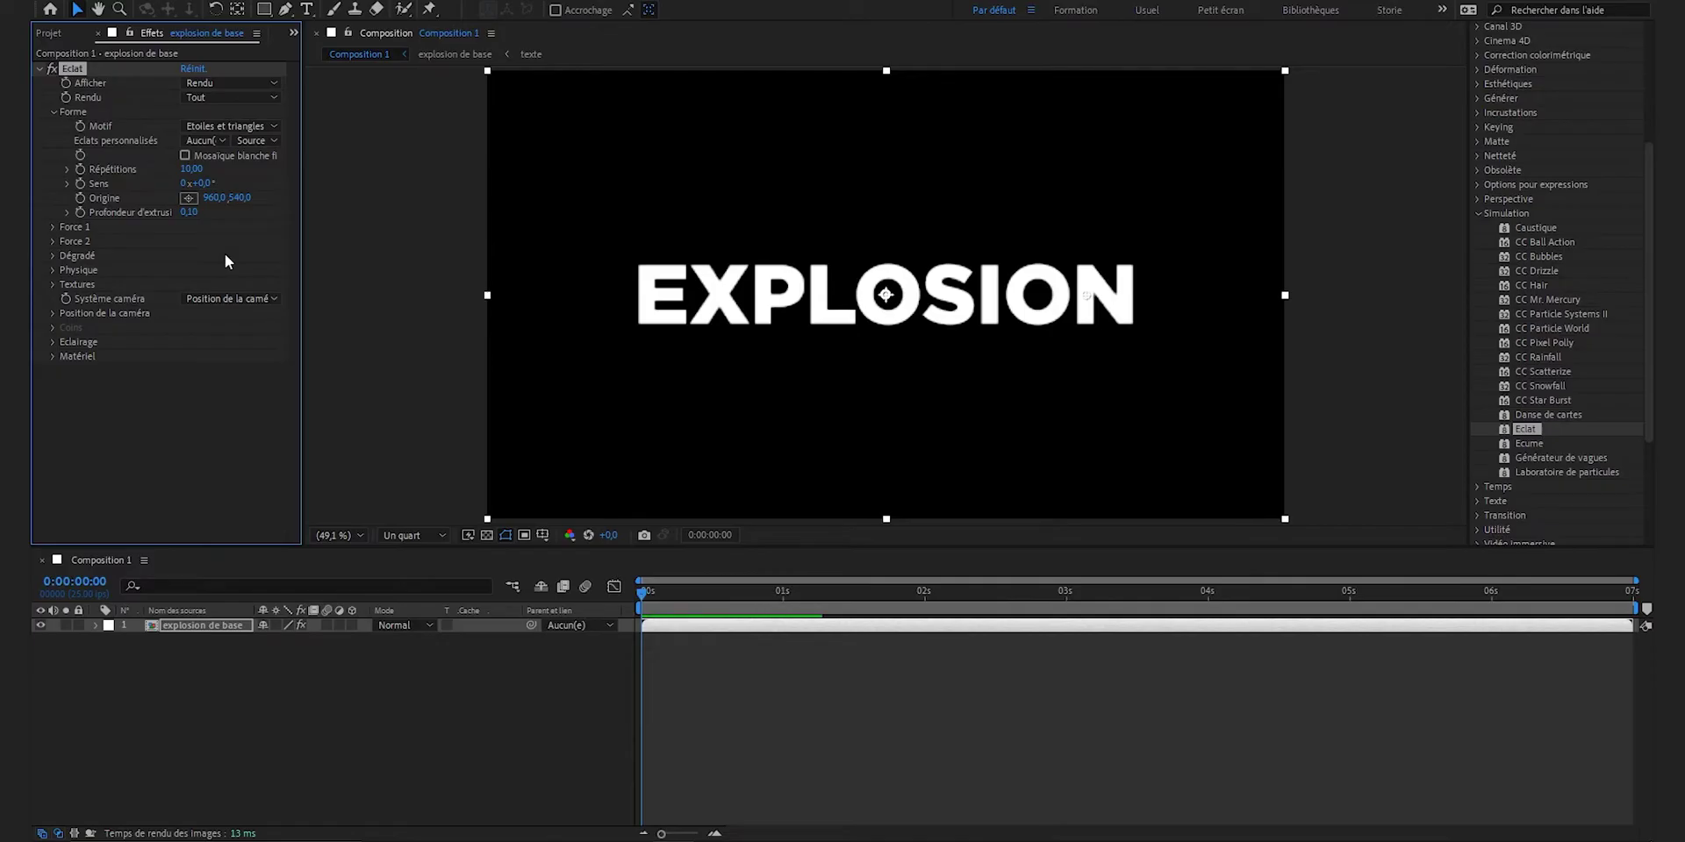
# Step: Set the Force value of Force 1 to 1 on the explosion de base layer
pyautogui.click(53, 226)
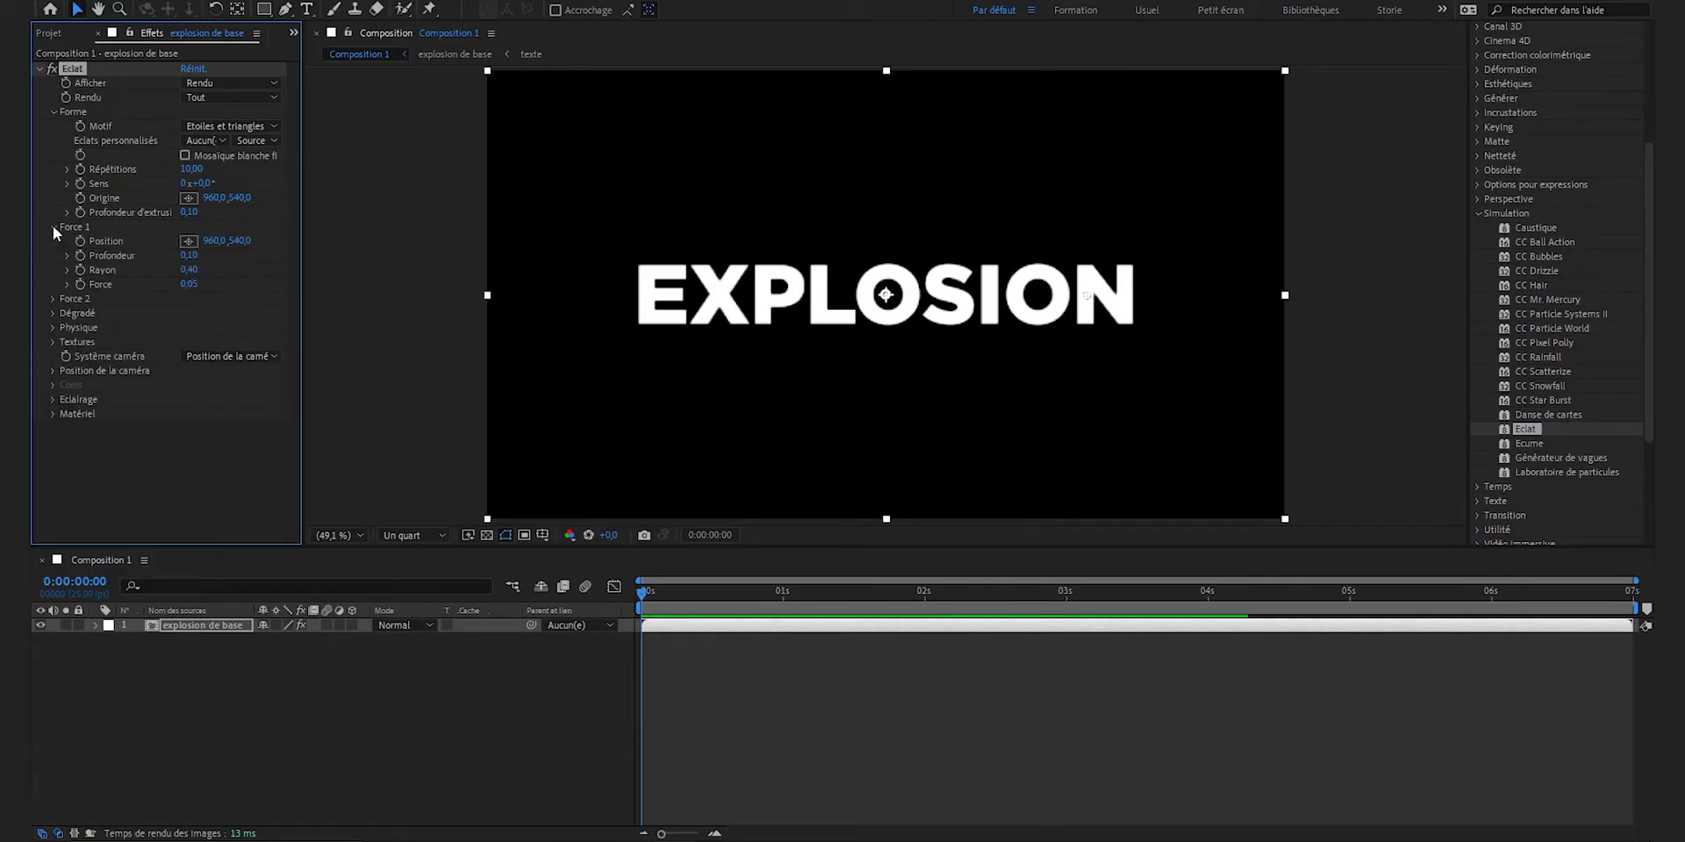
pyautogui.click(189, 283)
pyautogui.write('1')
pyautogui.press('Return')
# Step: Keyframe the Rayon of Force 1 at 2 seconds with a value of 0,1
pyautogui.click(925, 595)
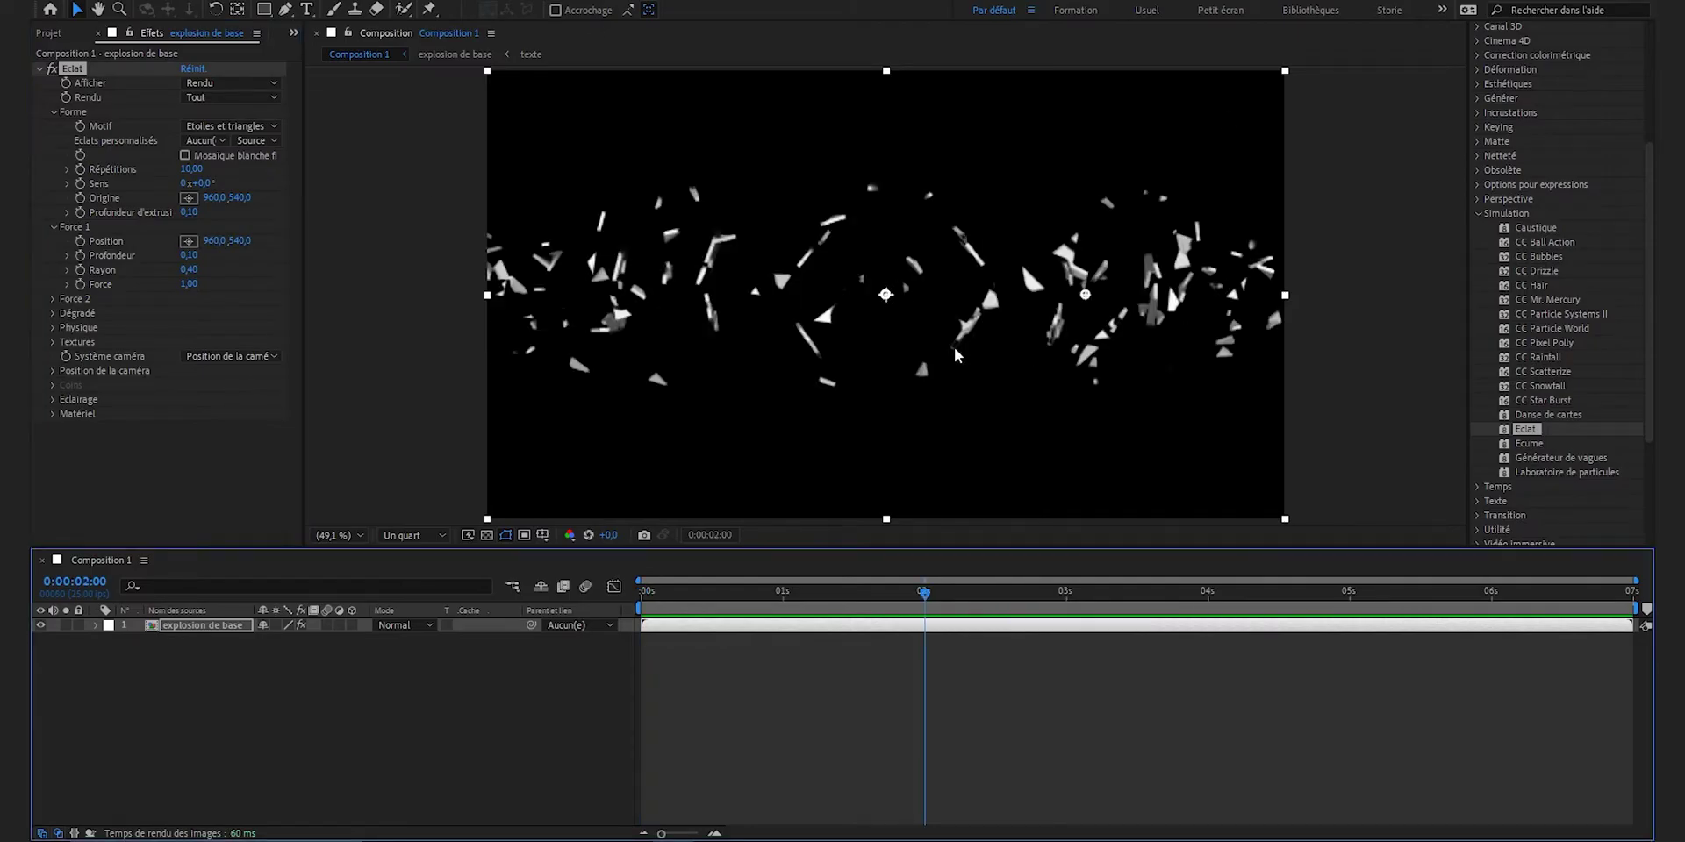
pyautogui.click(81, 271)
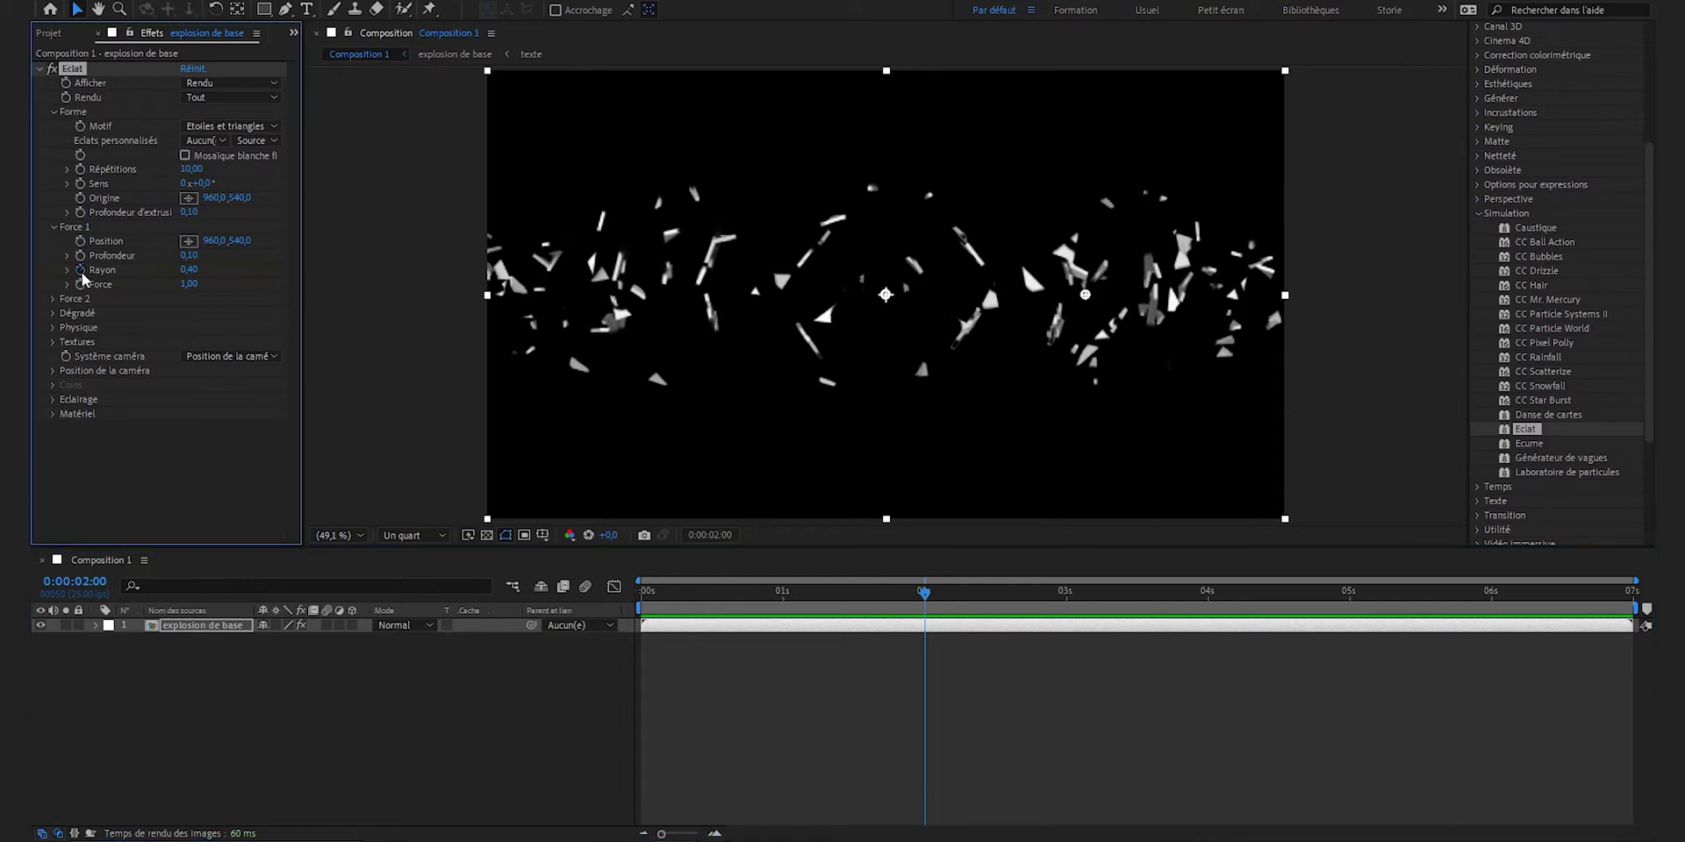
pyautogui.click(190, 271)
pyautogui.write('0,1')
pyautogui.press('Return')
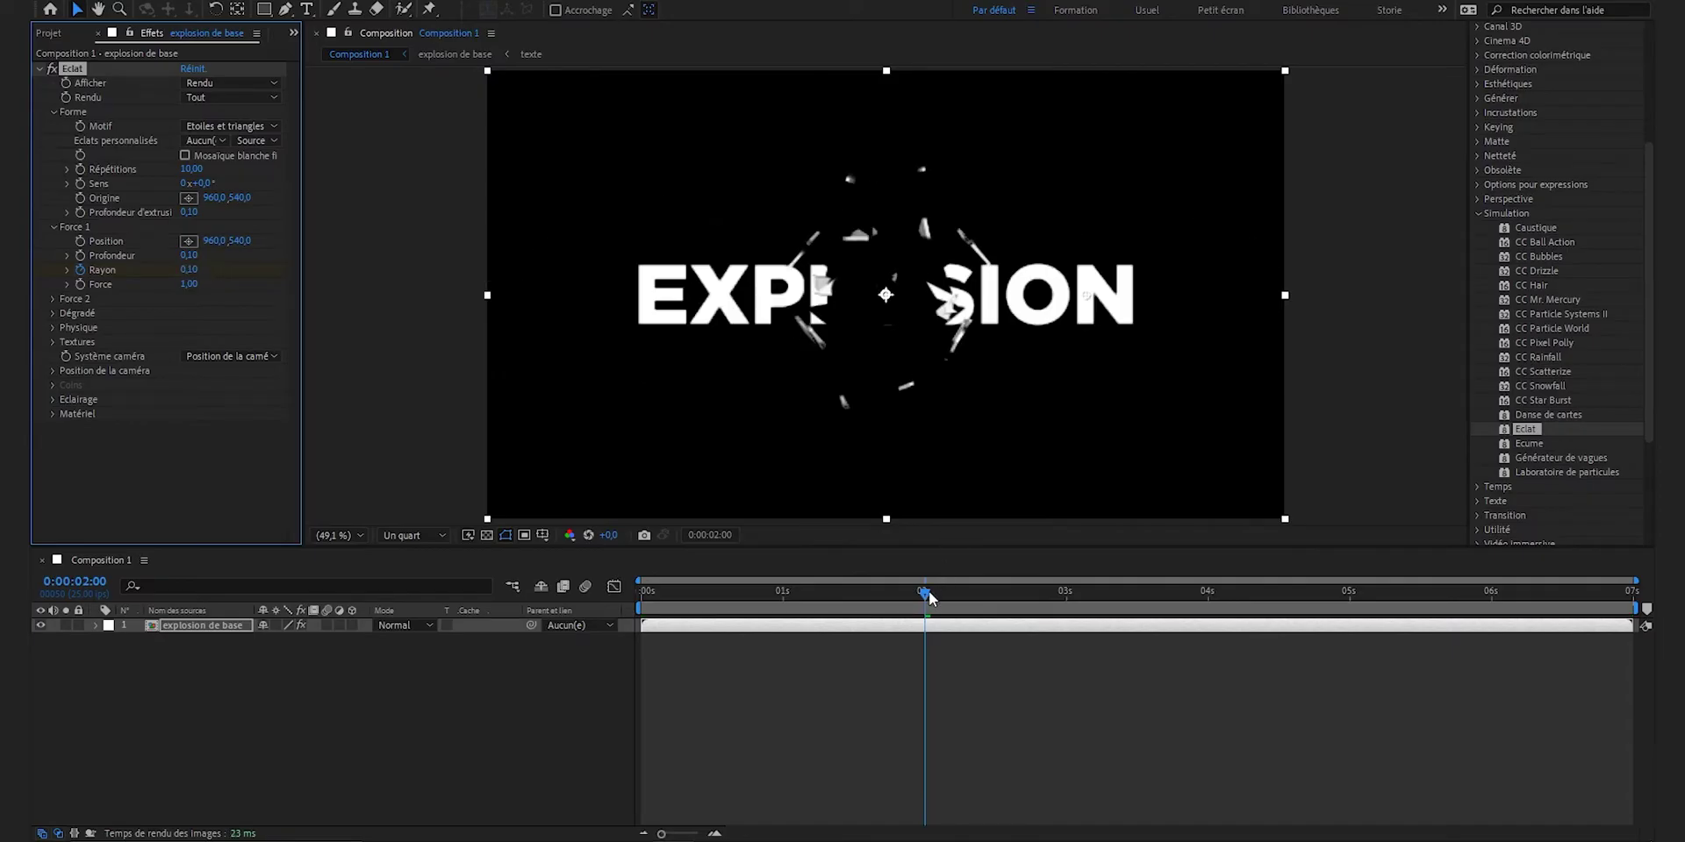
# Step: Keyframe the Rayon of Force 1 at 4 seconds with a value of 0,8 on the explosion de base layer
pyautogui.click(1207, 601)
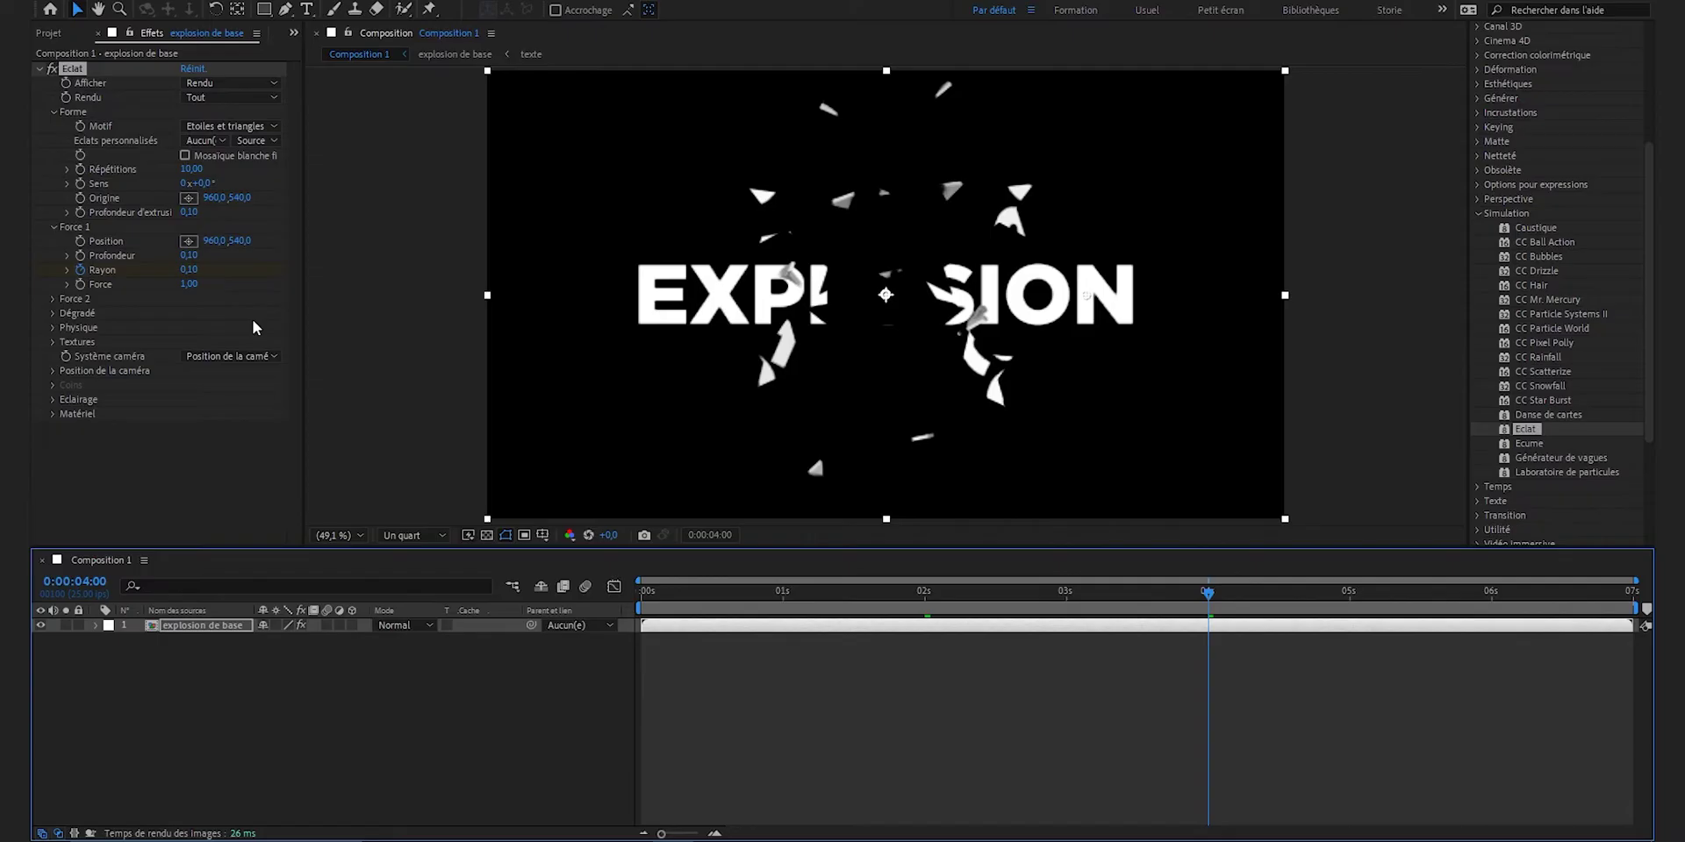
pyautogui.click(189, 270)
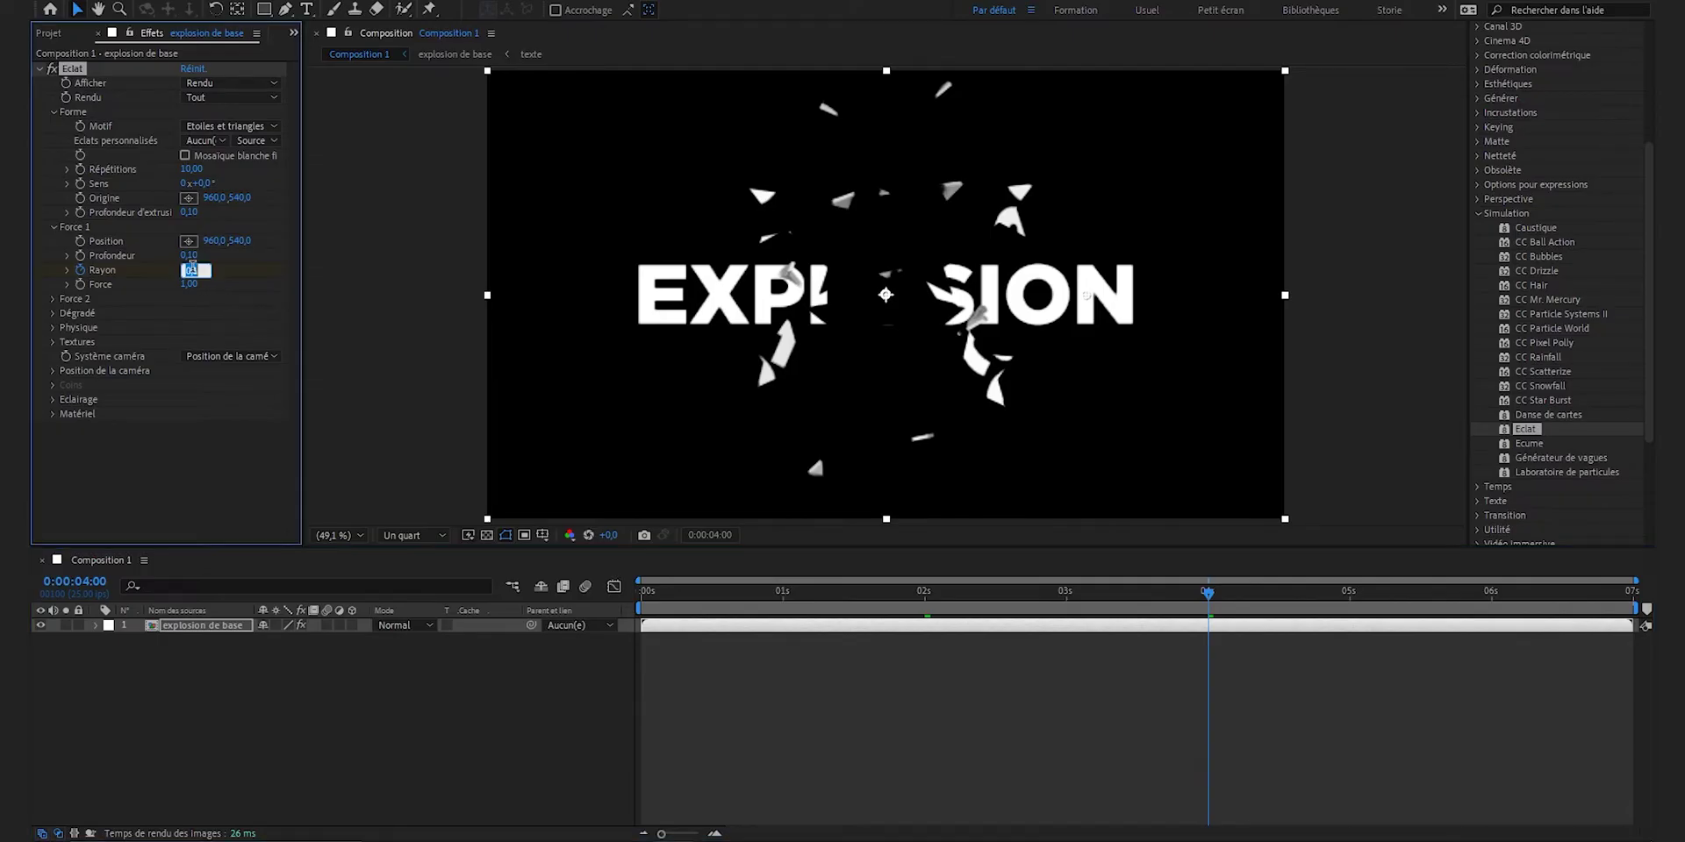
pyautogui.write(',8')
pyautogui.click(788, 726)
# Step: Apply easy ease to both Rayon keyframes of the explosion de base layer
pyautogui.press('u')
pyautogui.moveTo(1287, 710); pyautogui.dragTo(893, 645)
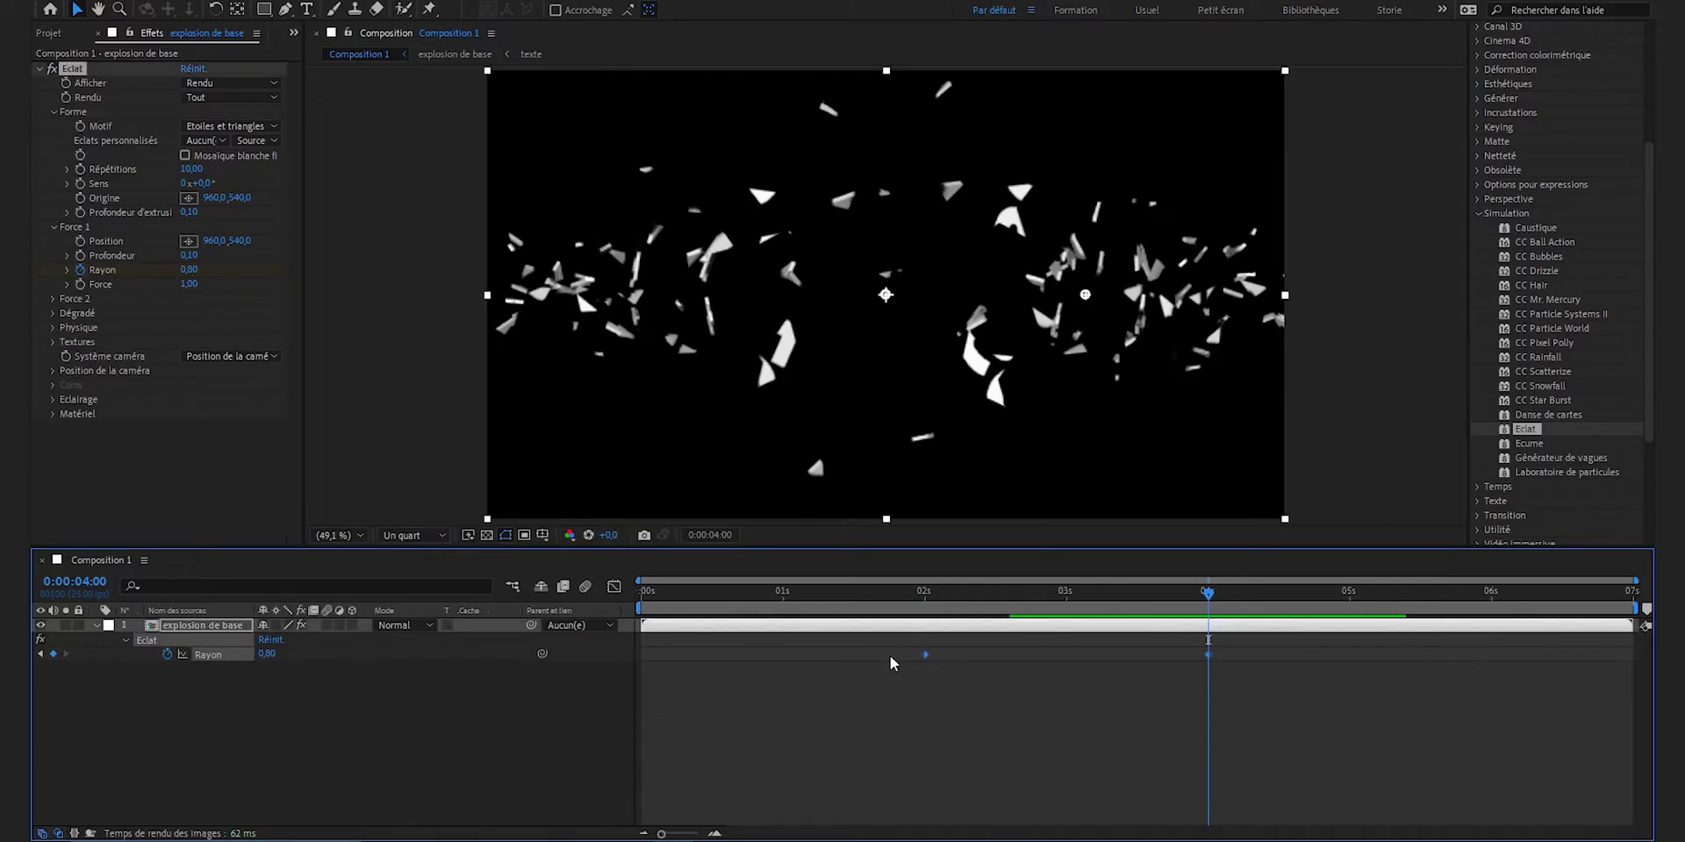
pyautogui.press('F9')
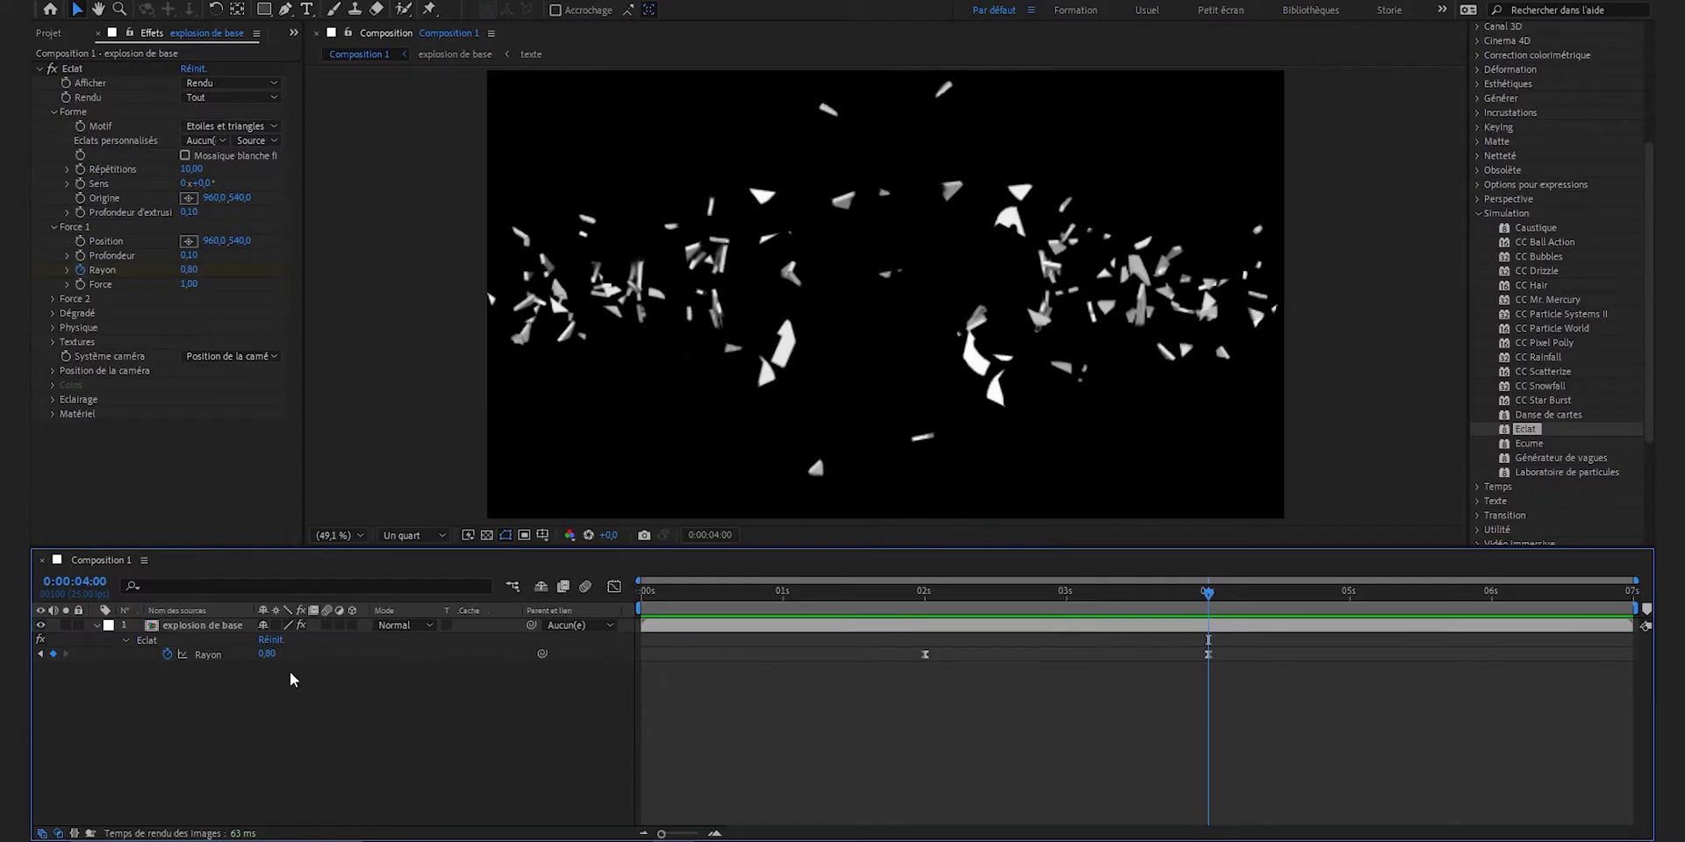
# Step: Enable motion blur for the explosion de base layer and duplicate the layer
pyautogui.click(325, 624)
pyautogui.press('u')
pyautogui.click(217, 628)
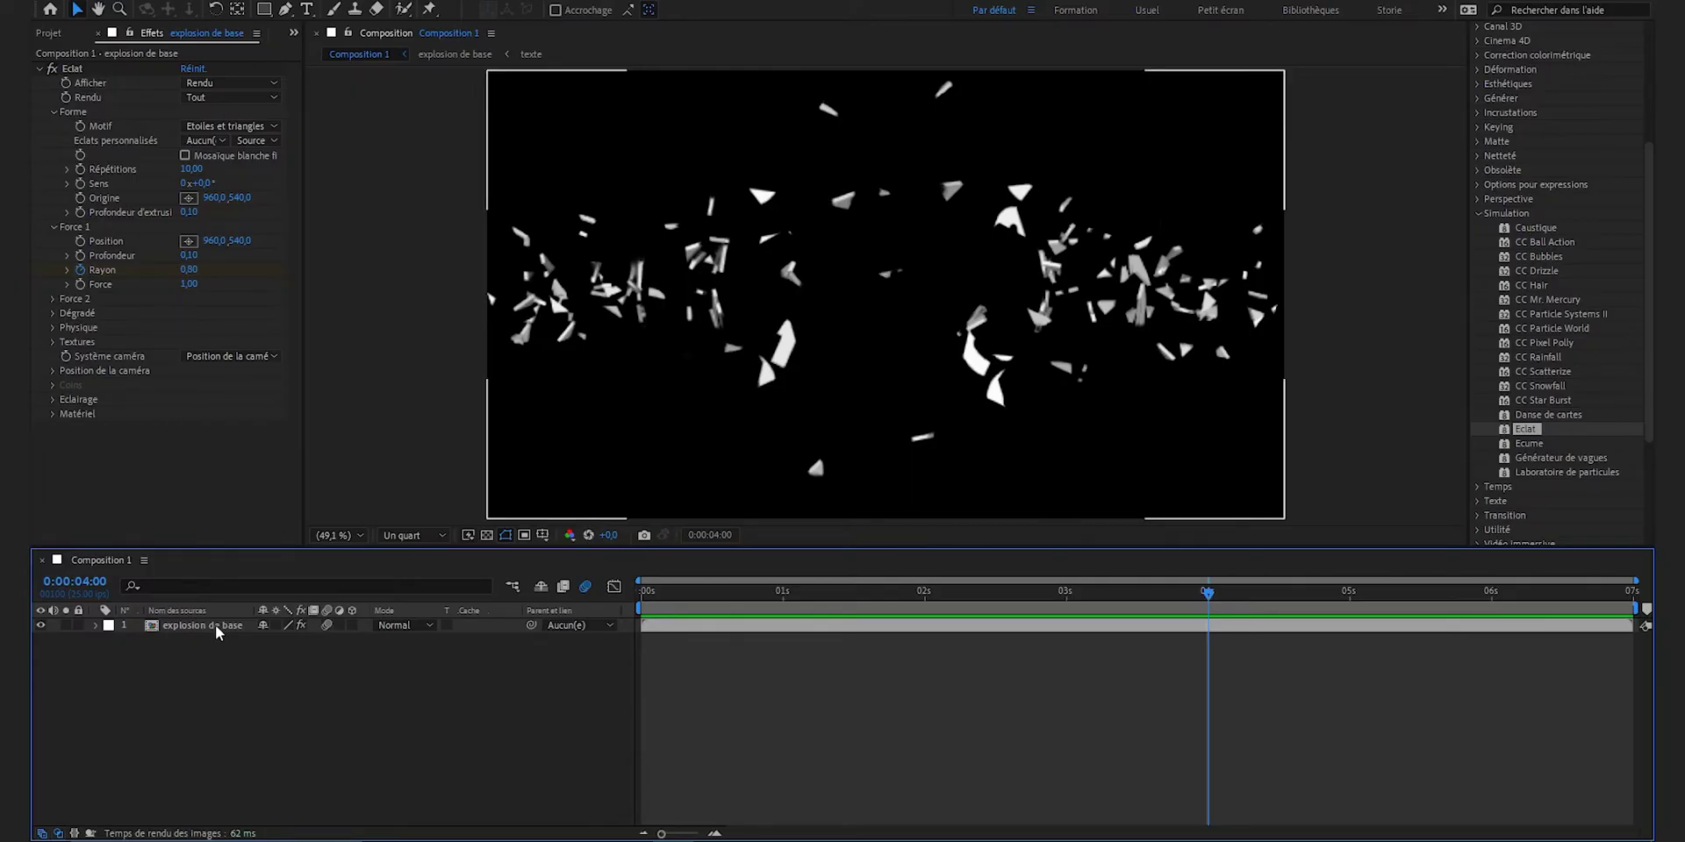
pyautogui.click(214, 625)
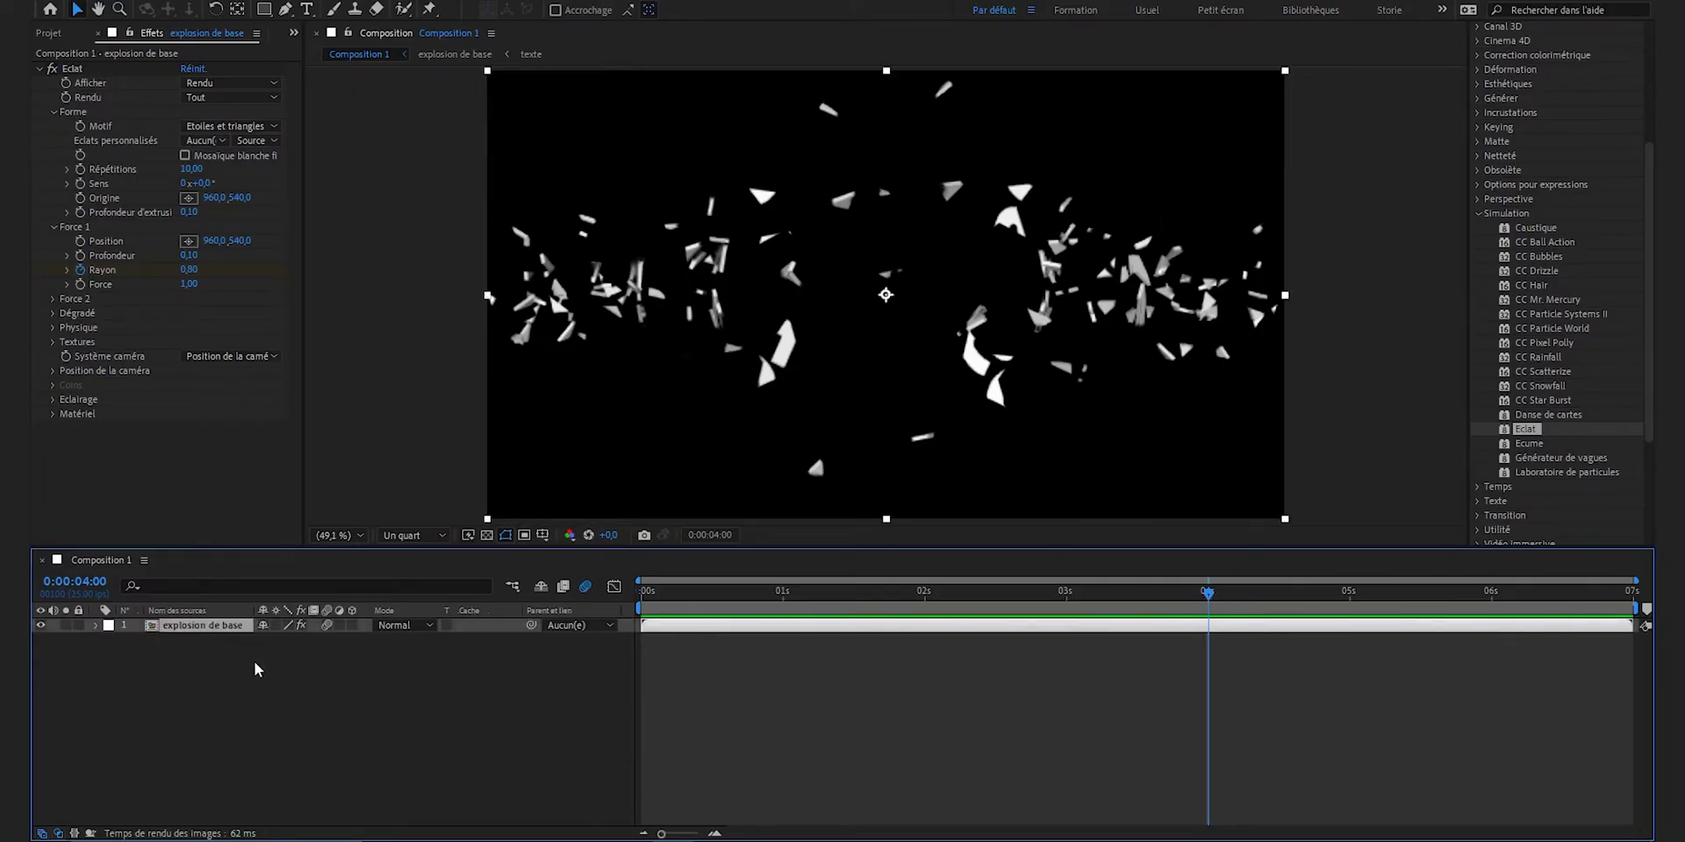
pyautogui.hotkey('ctrl', 'd')
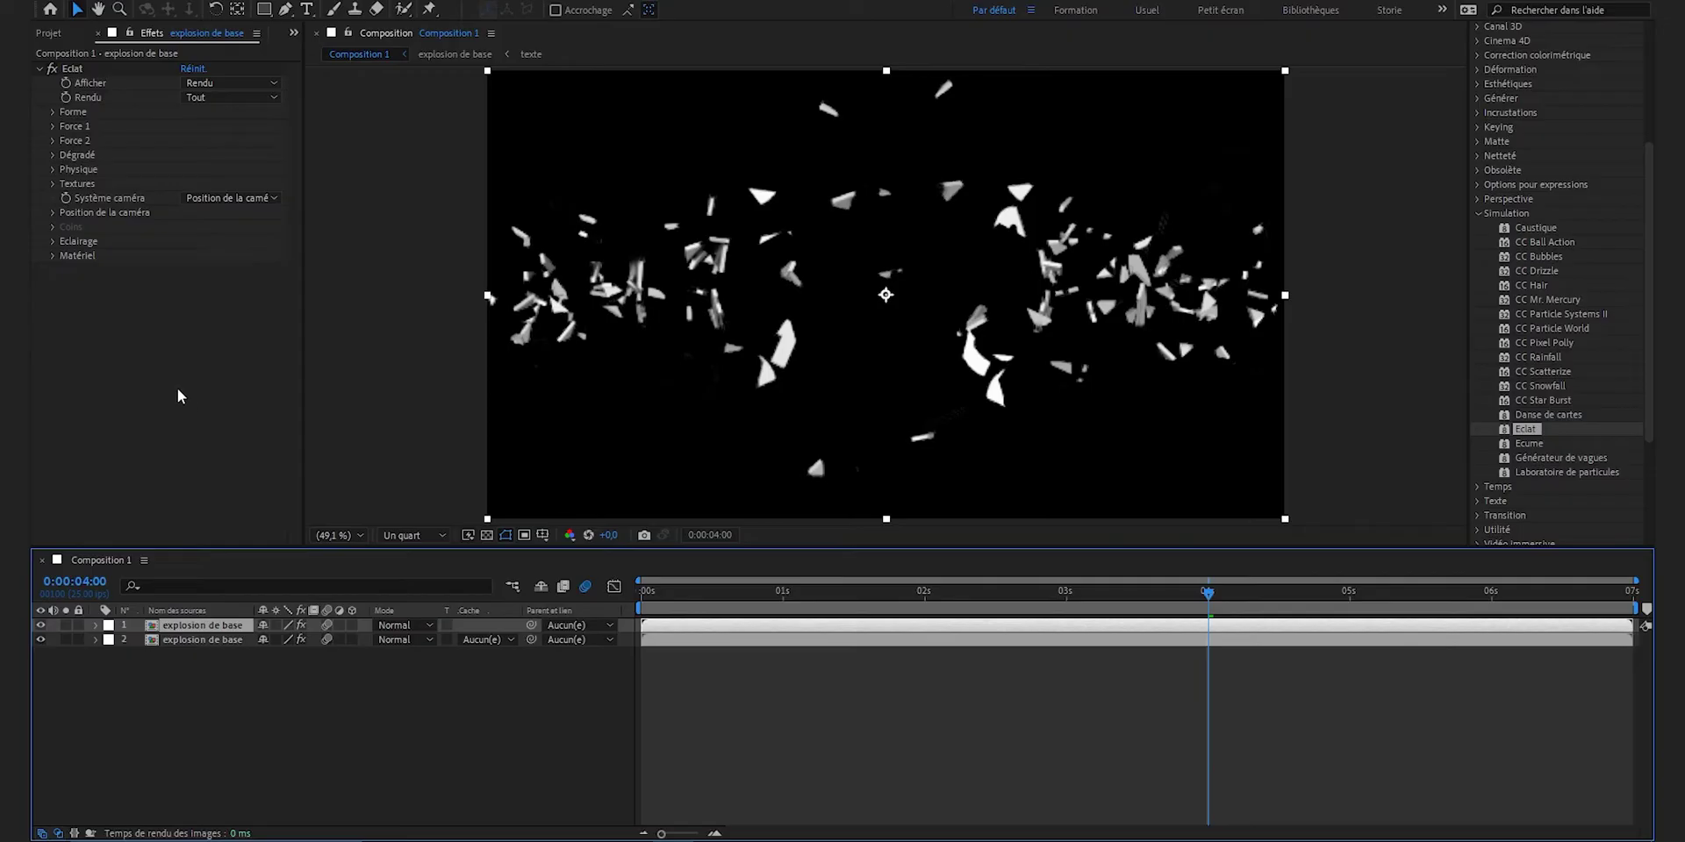
# Step: In the duplicate layer's Eclat effect, set the Motif to Verre, the Répétitions to 200 and the extrusion depth to 0,2
pyautogui.click(53, 113)
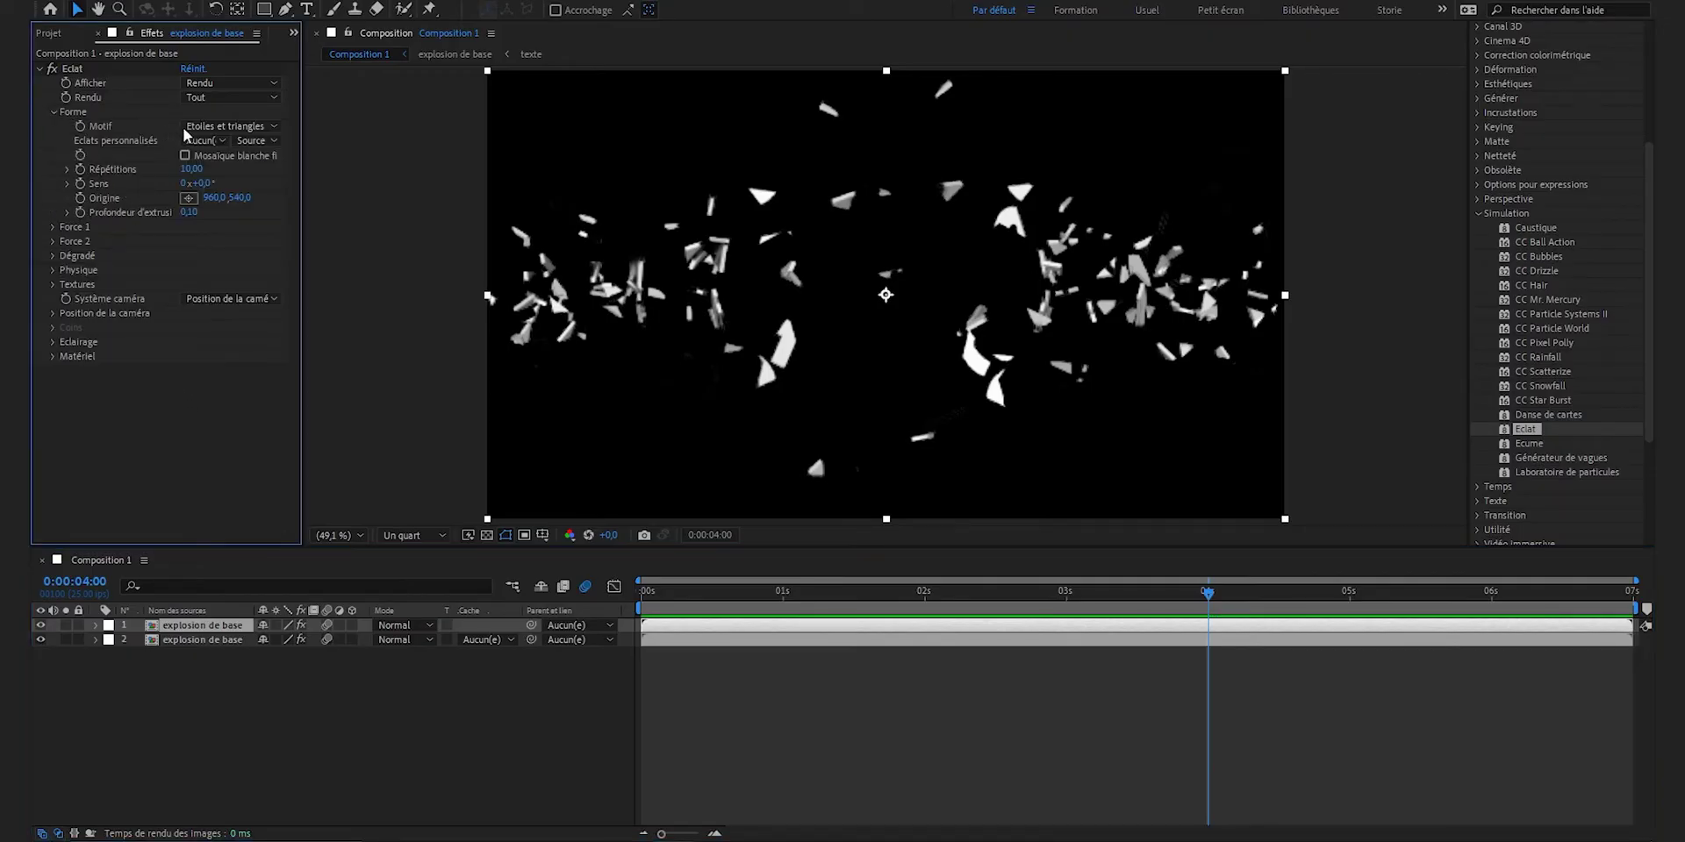
pyautogui.click(184, 129)
pyautogui.click(279, 261)
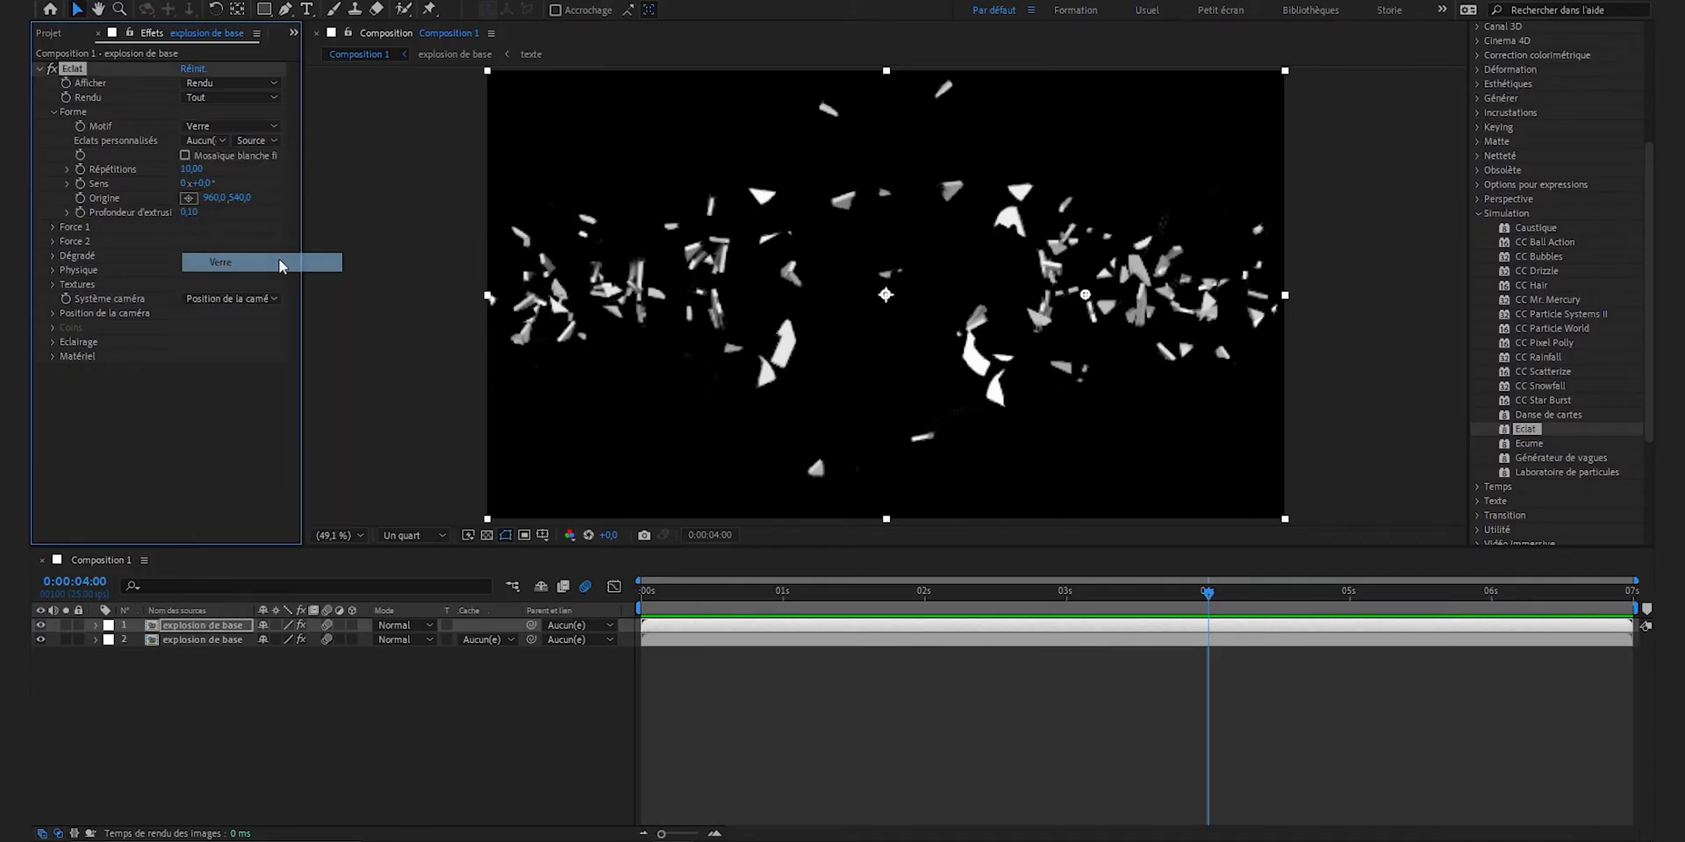
pyautogui.click(193, 170)
pyautogui.write('200')
pyautogui.press('Return')
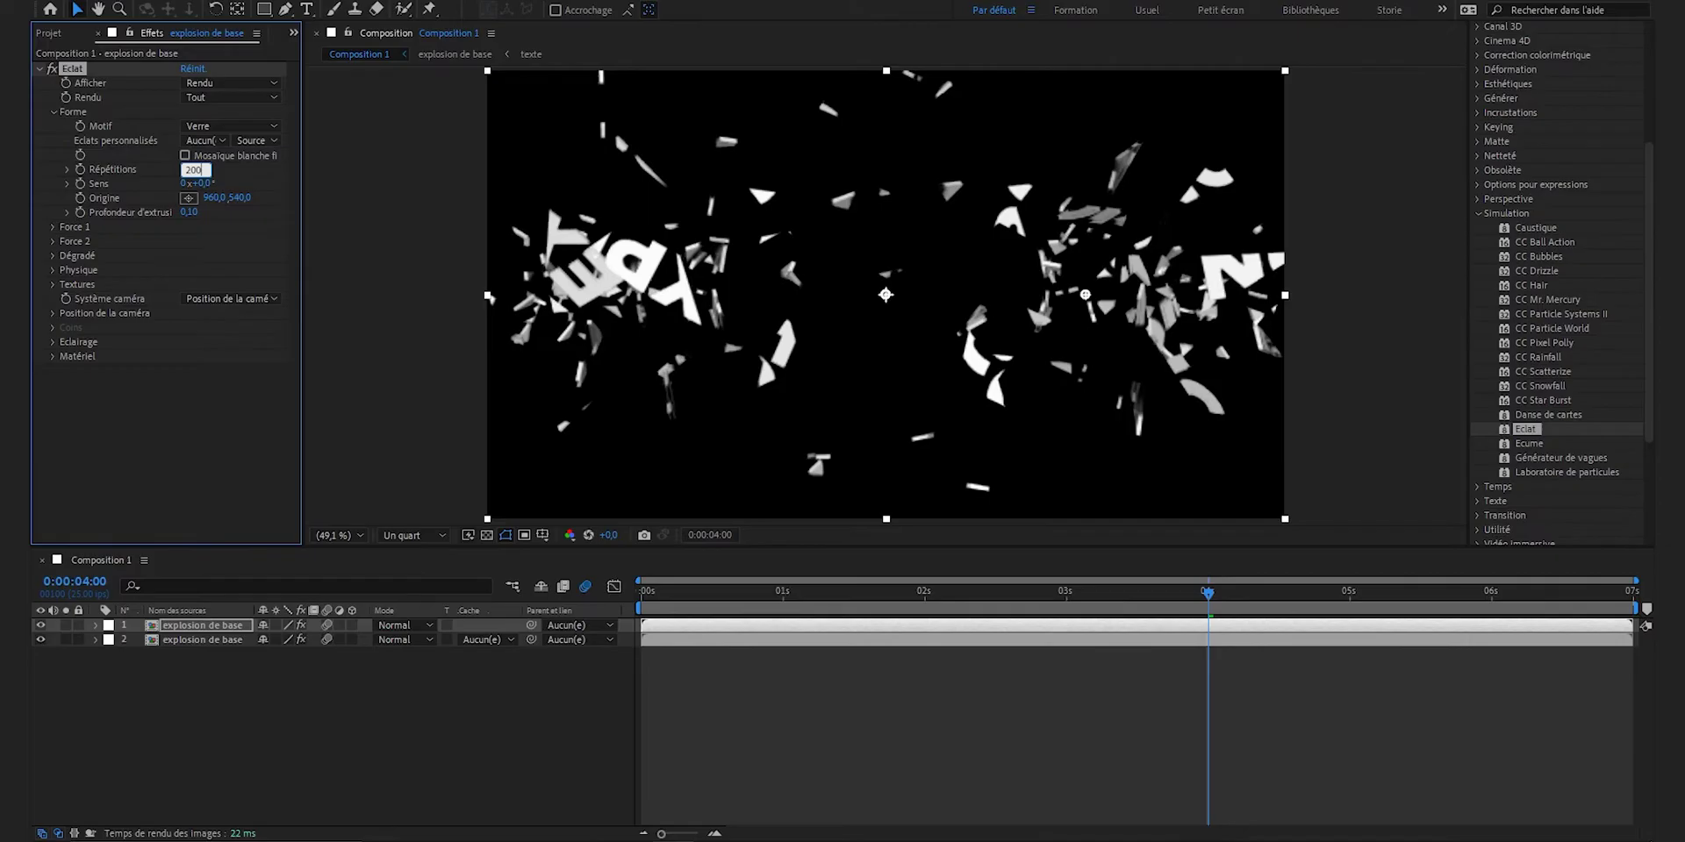
pyautogui.click(190, 213)
pyautogui.write('0,2')
pyautogui.press('Return')
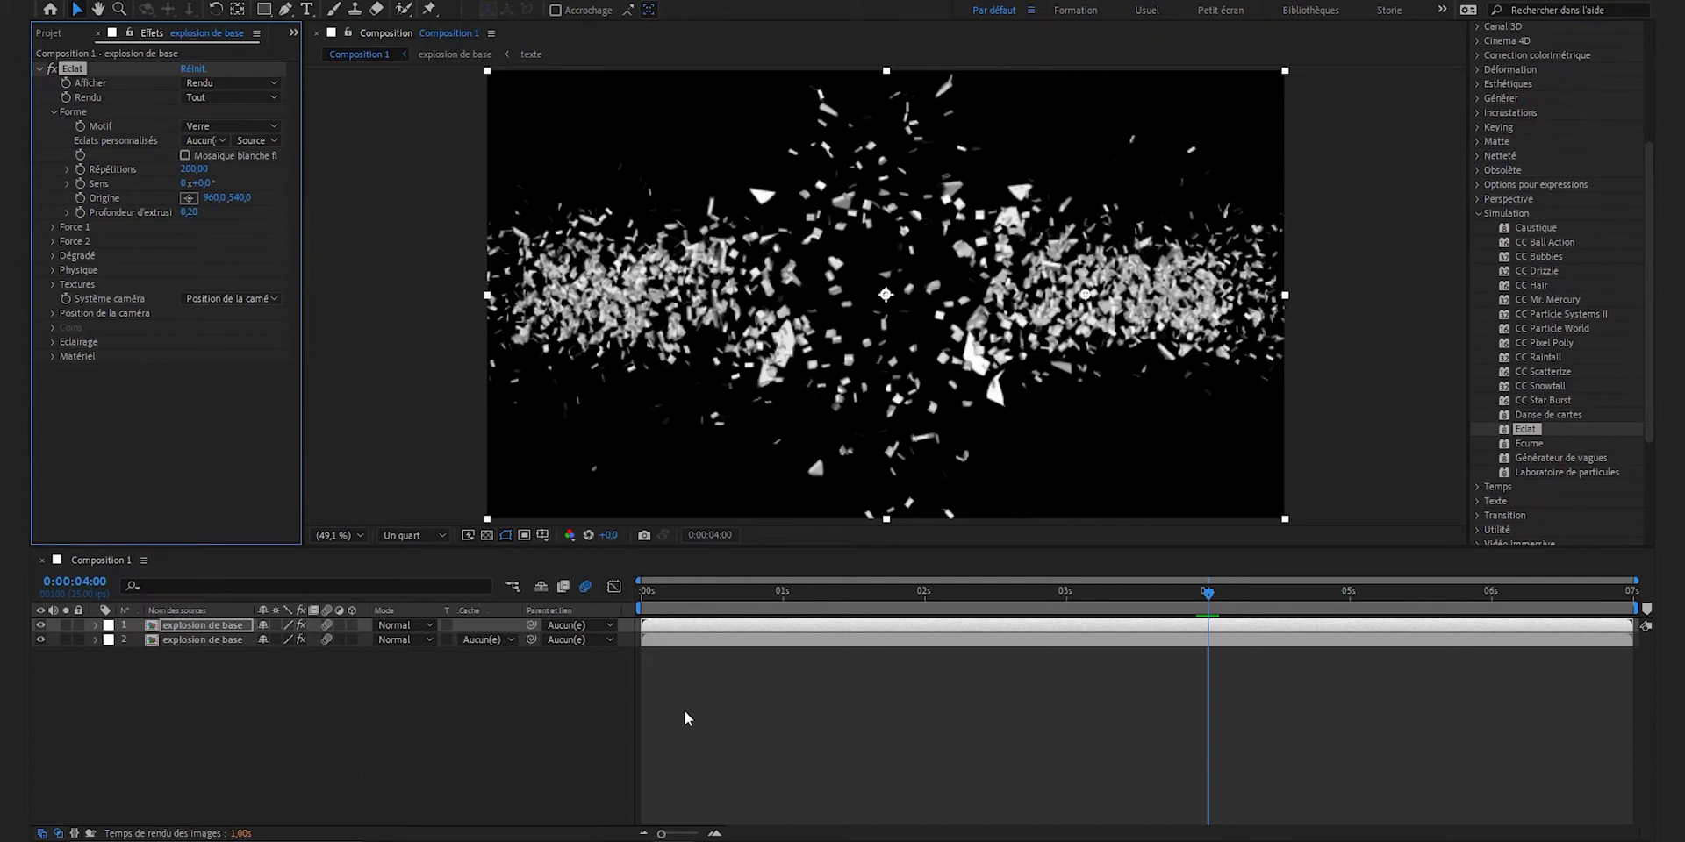
# Step: Set the Rayon keyframe at 2 seconds to 0,14 on the topmost explosion de base layer
pyautogui.press('u')
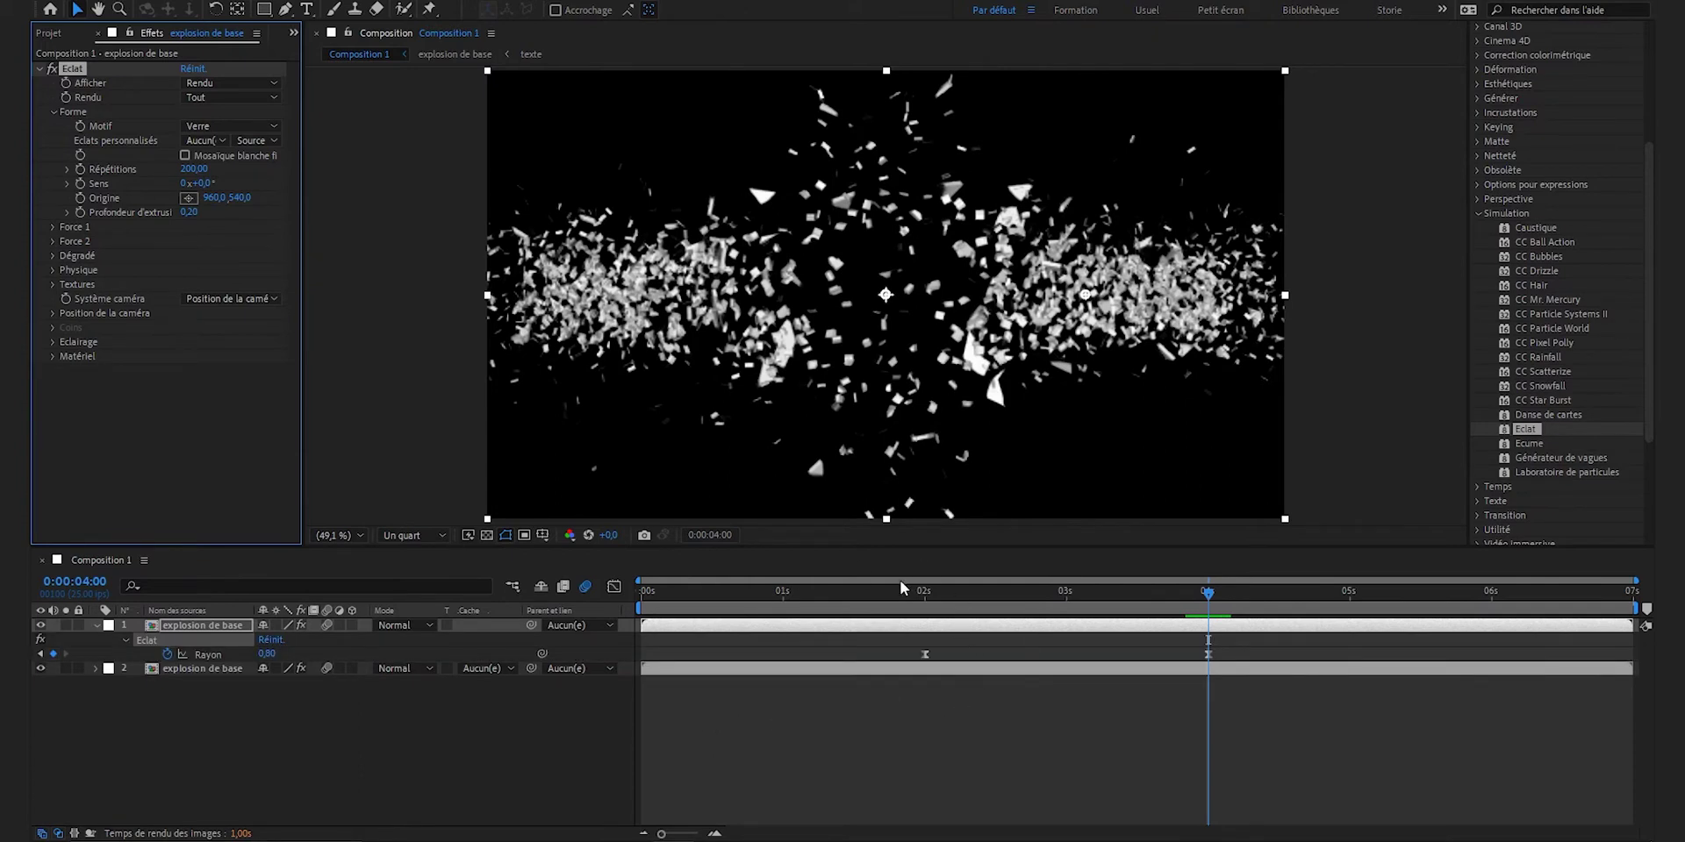
pyautogui.press('j')
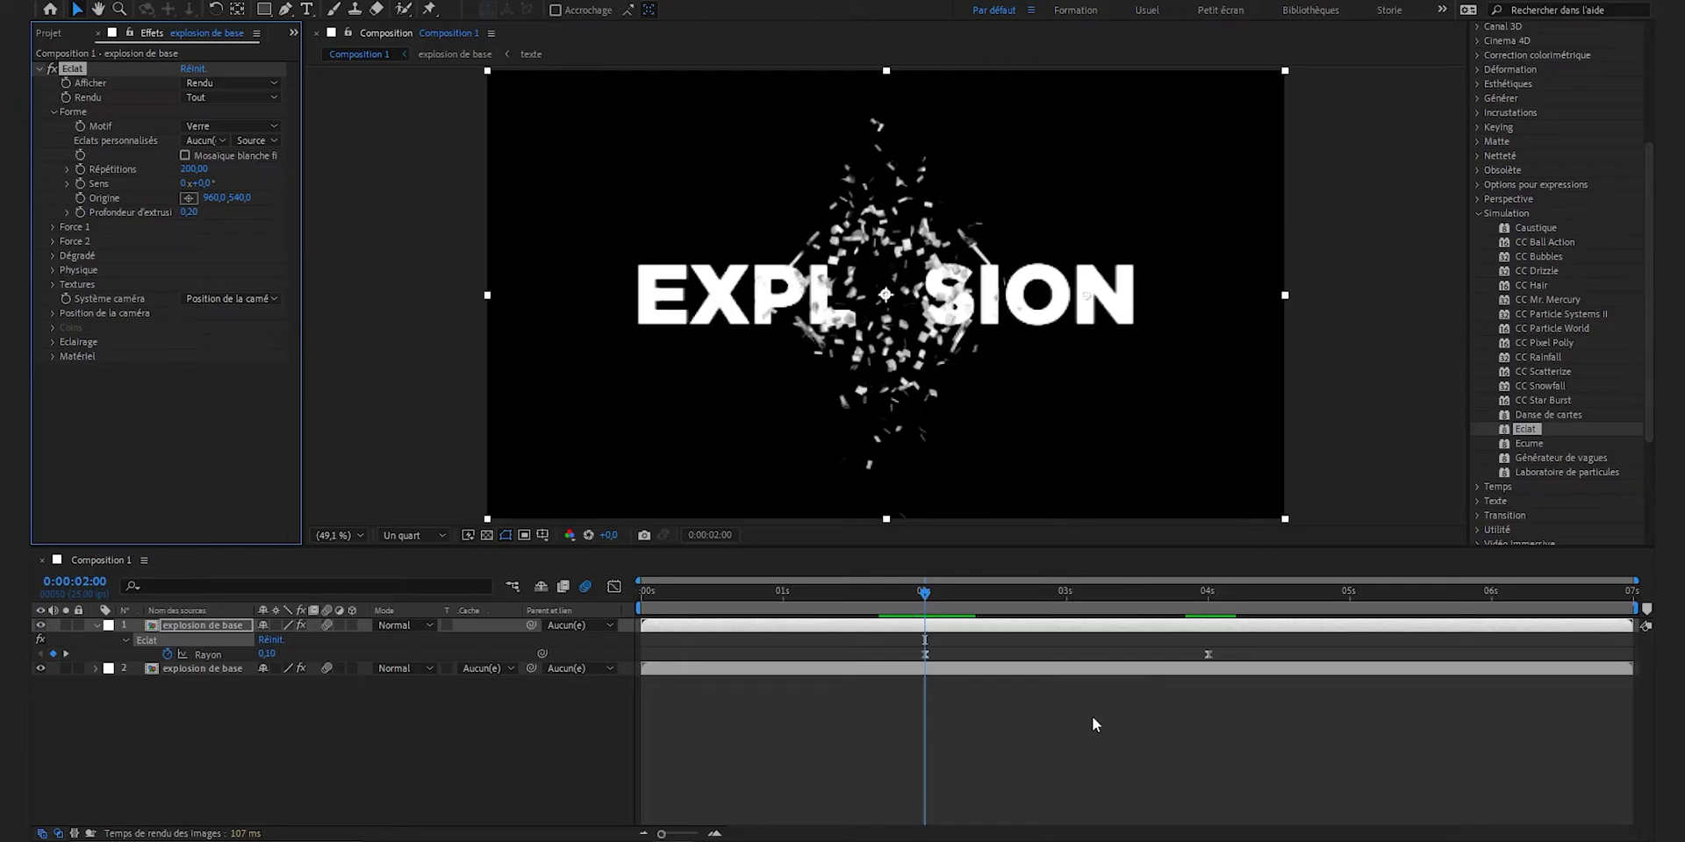
pyautogui.press('k')
pyautogui.press('j')
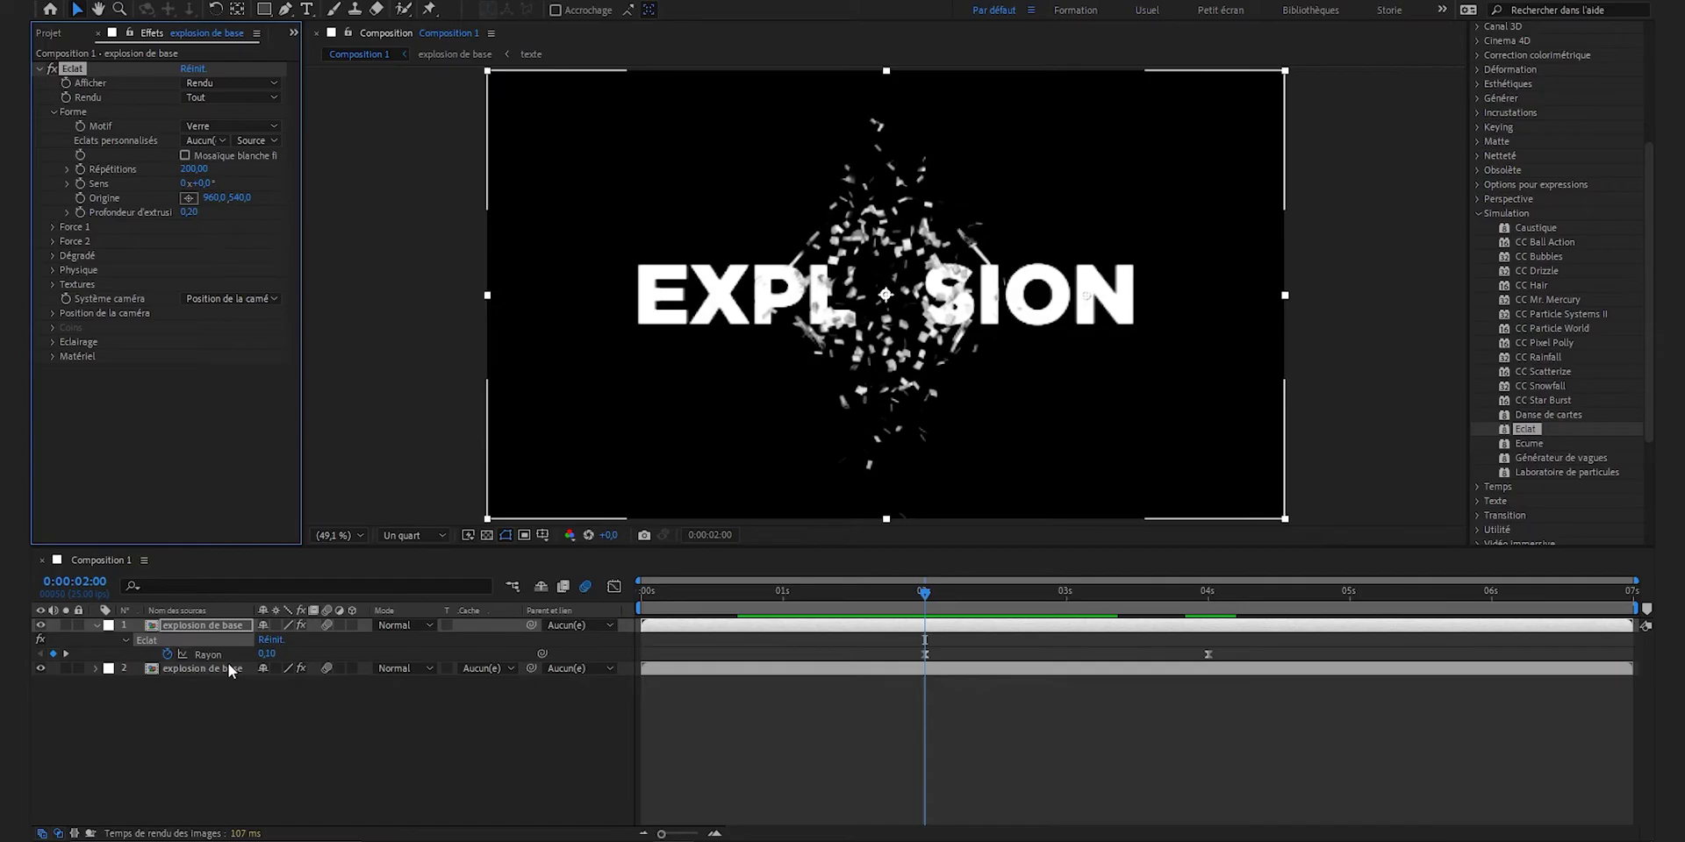
pyautogui.click(265, 655)
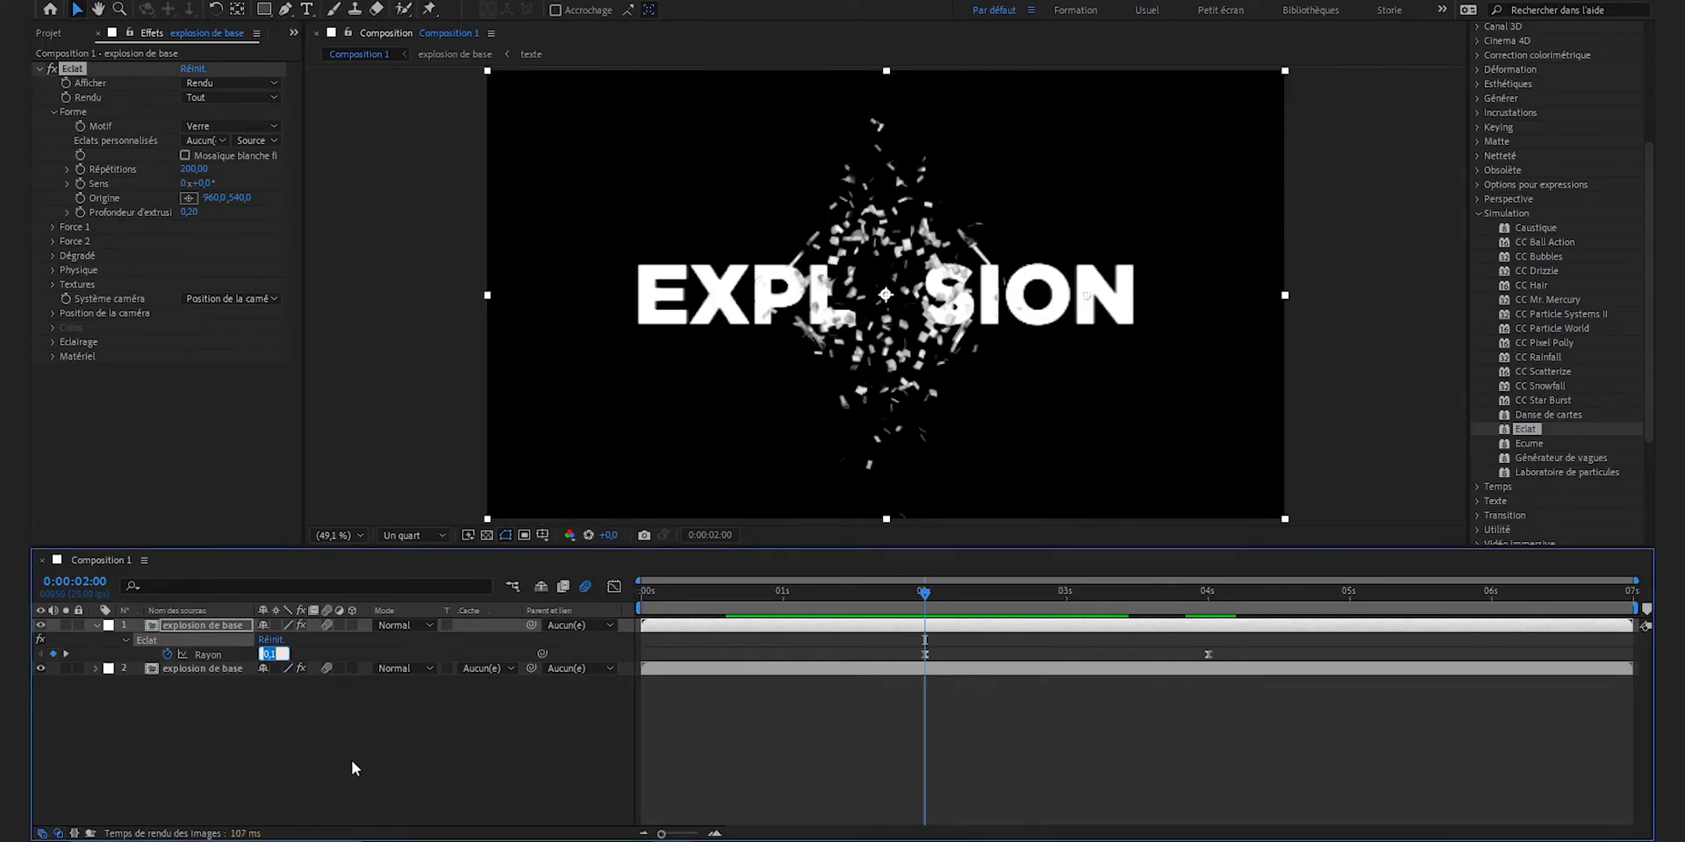
pyautogui.write('0,14')
pyautogui.press('Return')
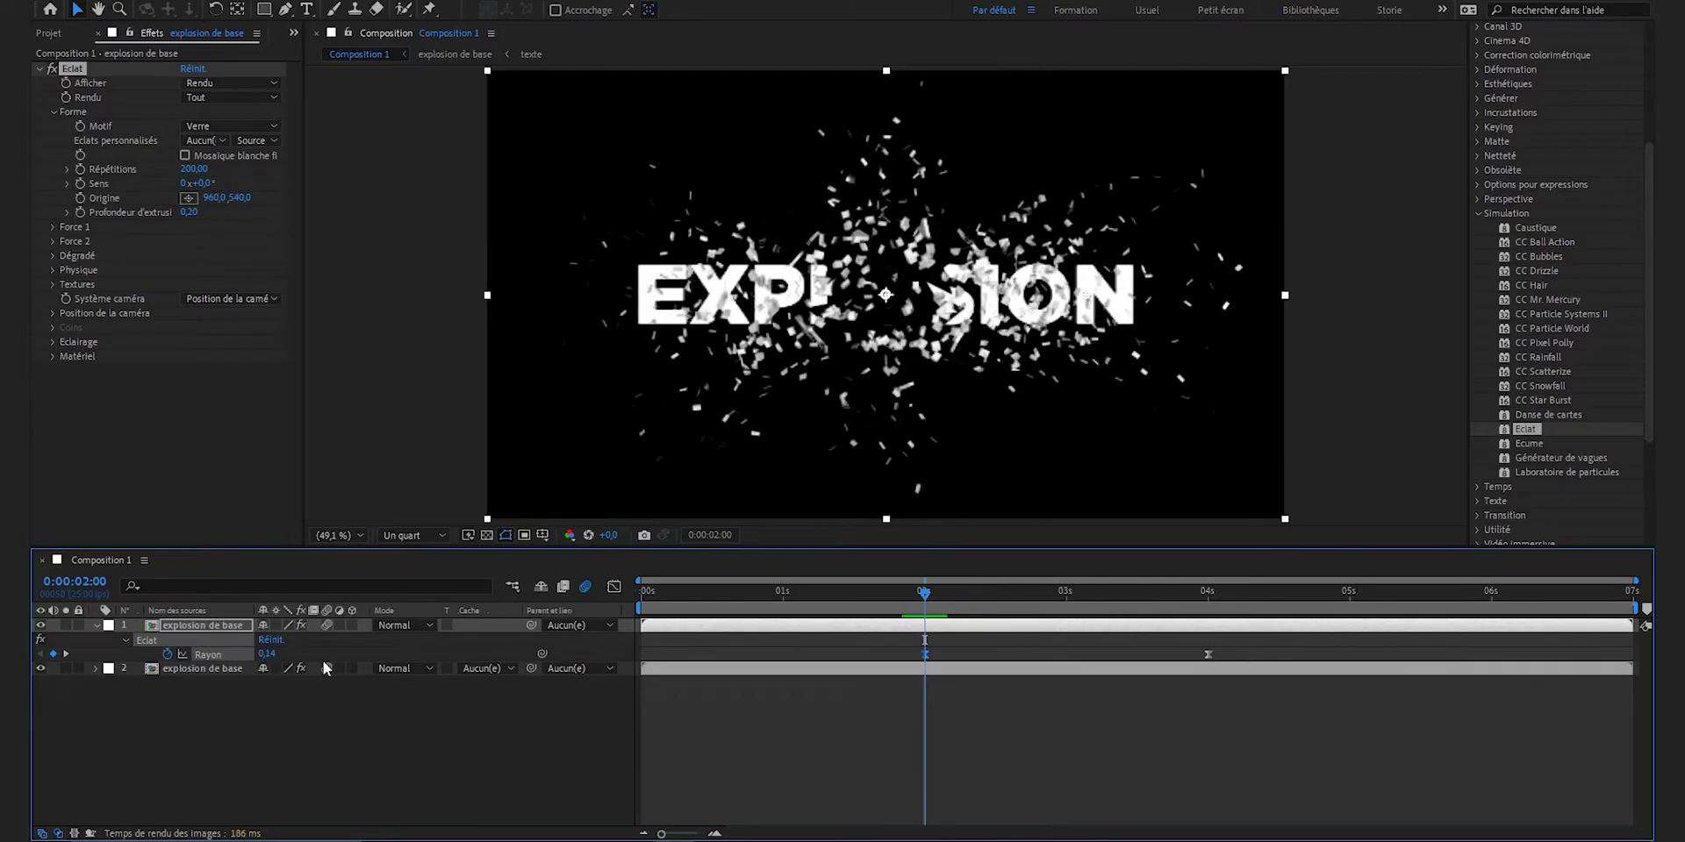
# Step: Set the Force value of Force 1 to 0,5 on the topmost explosion de base layer
pyautogui.click(53, 225)
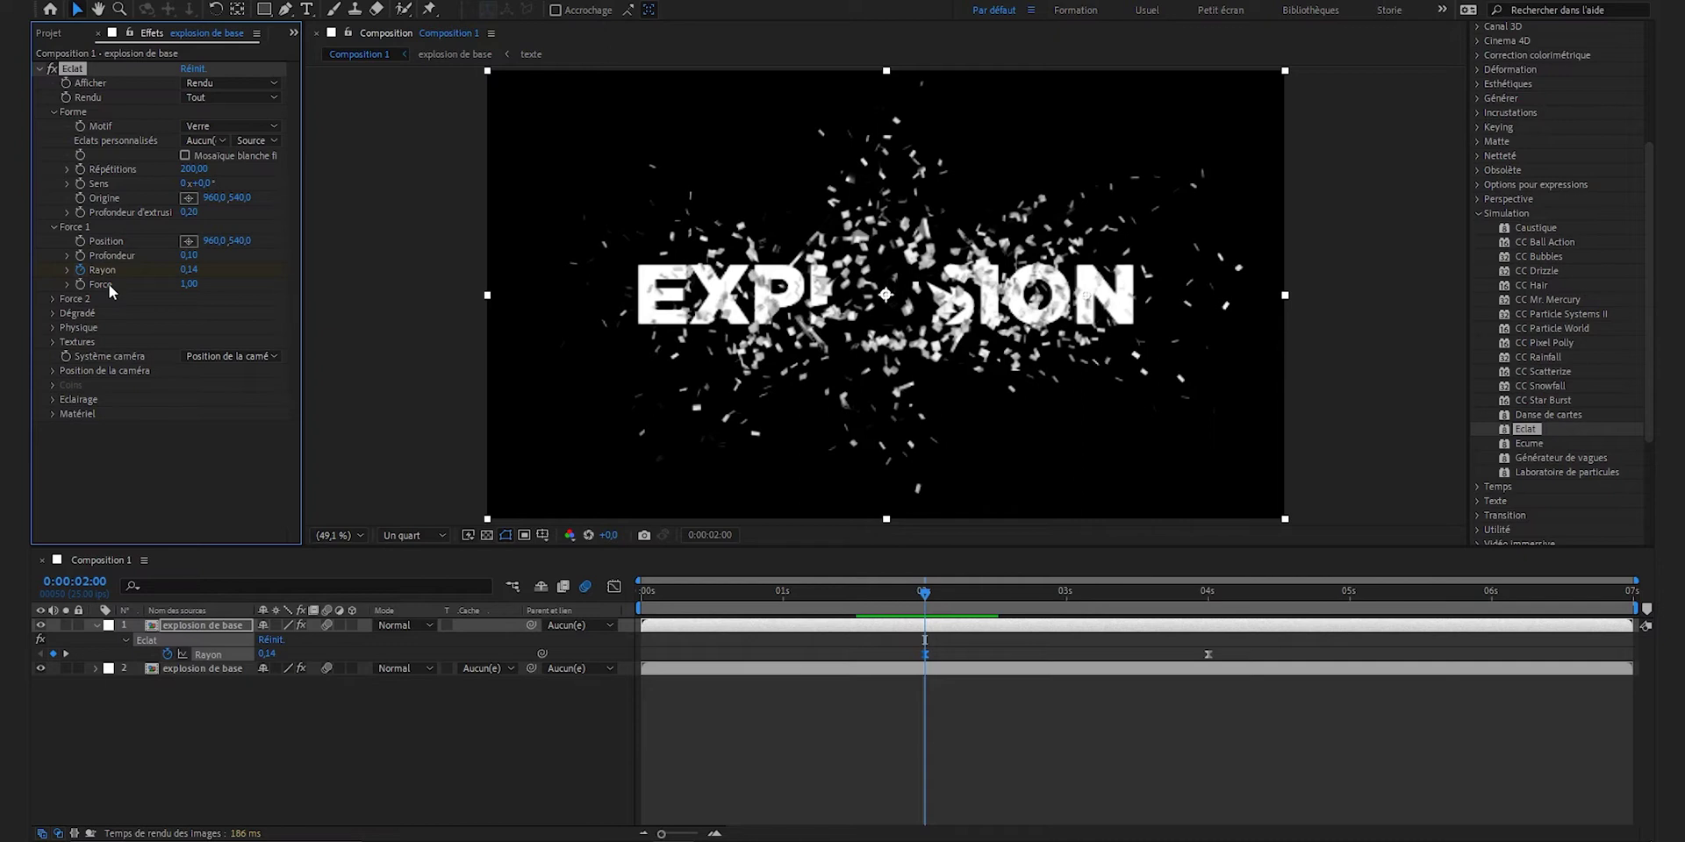
pyautogui.write('0,5')
pyautogui.click(302, 735)
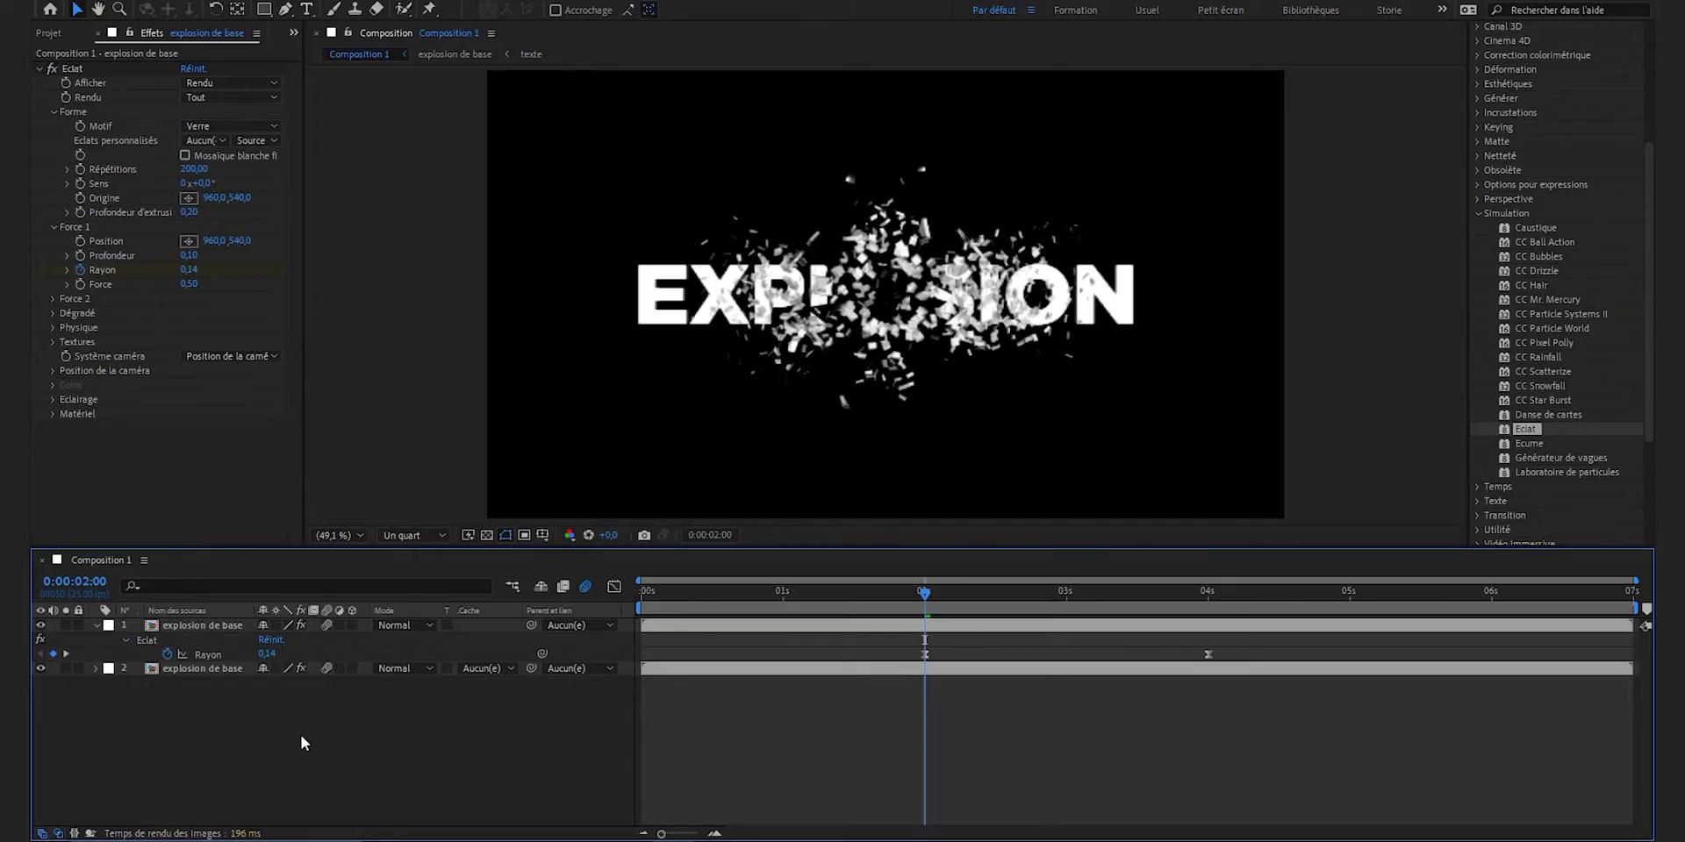
pyautogui.press('u')
# Step: Duplicate the topmost explosion de base layer and set the copy's mass variance in Physique to 50 %
pyautogui.click(212, 625)
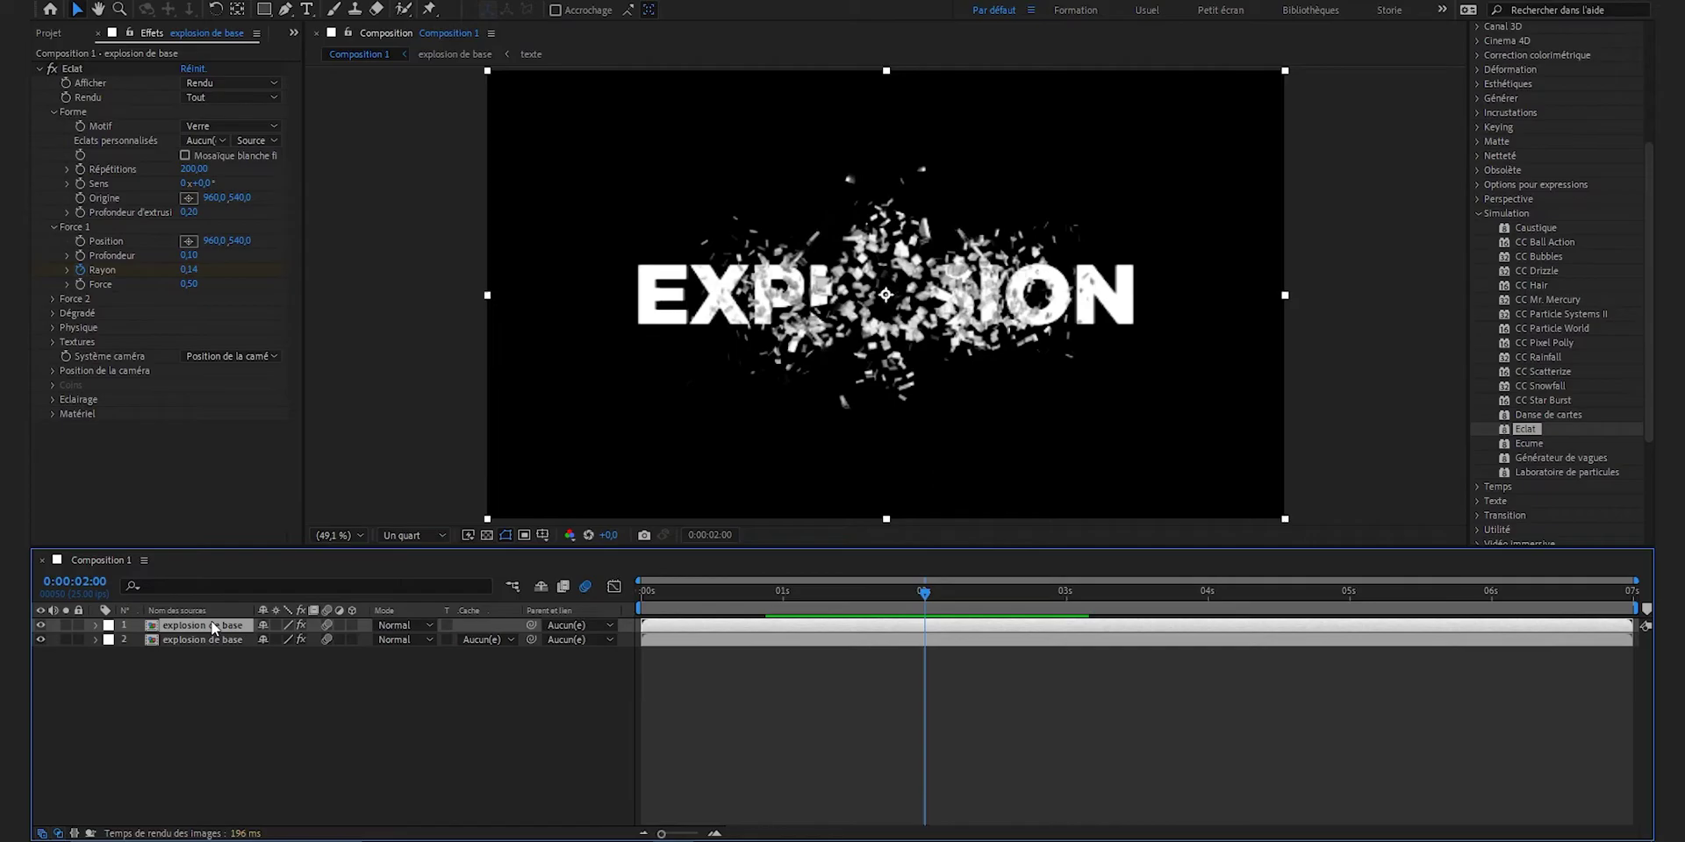
pyautogui.hotkey('ctrl', 'd')
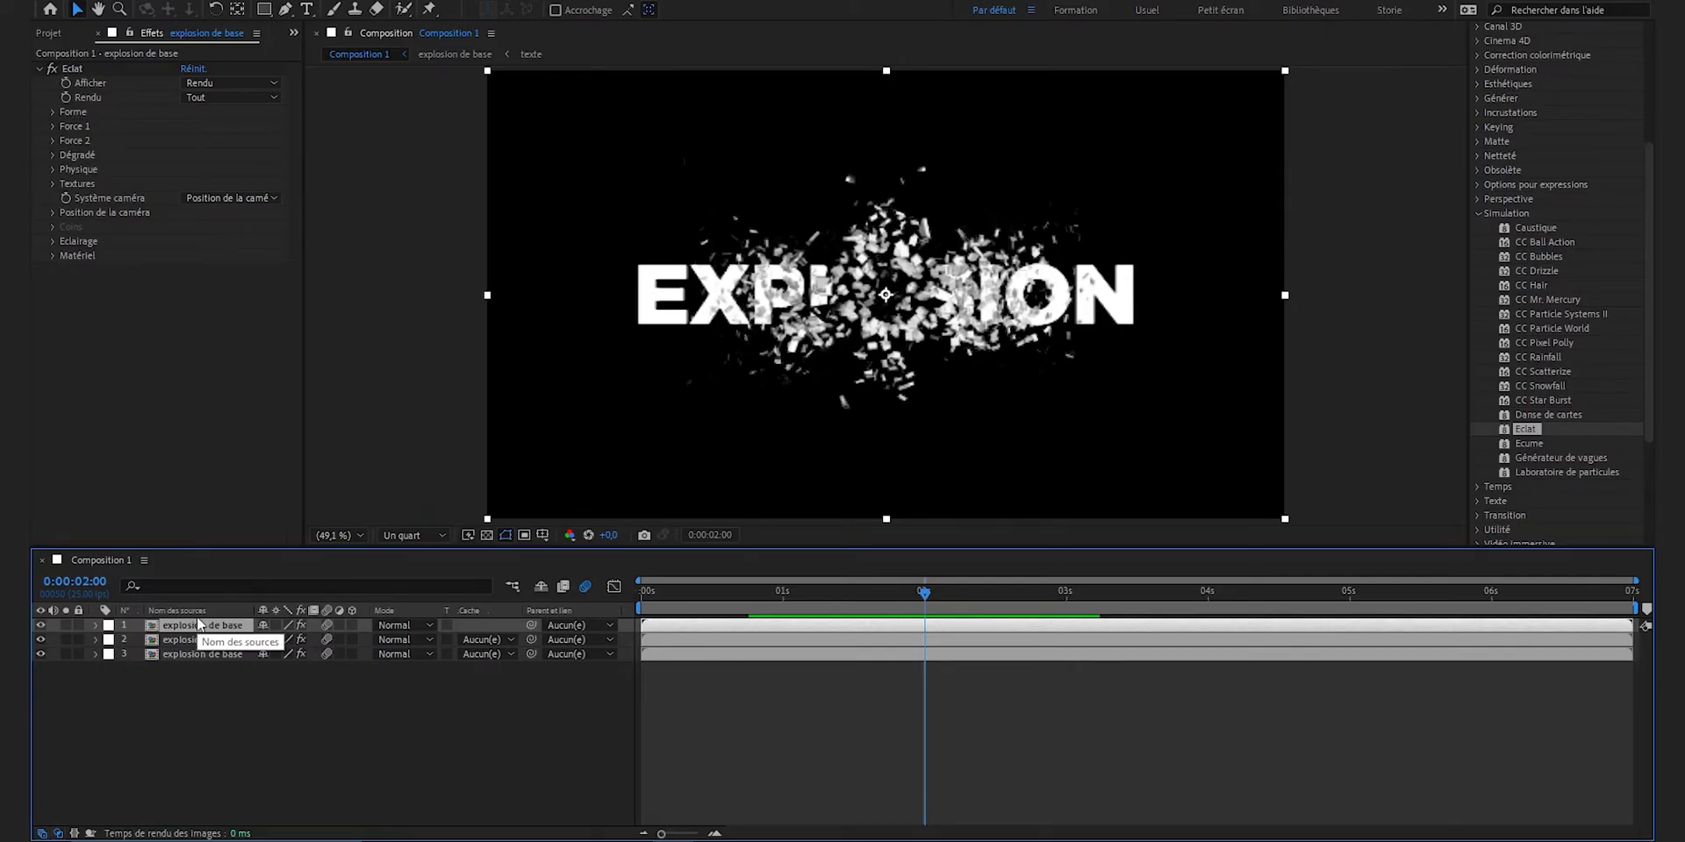
pyautogui.click(55, 168)
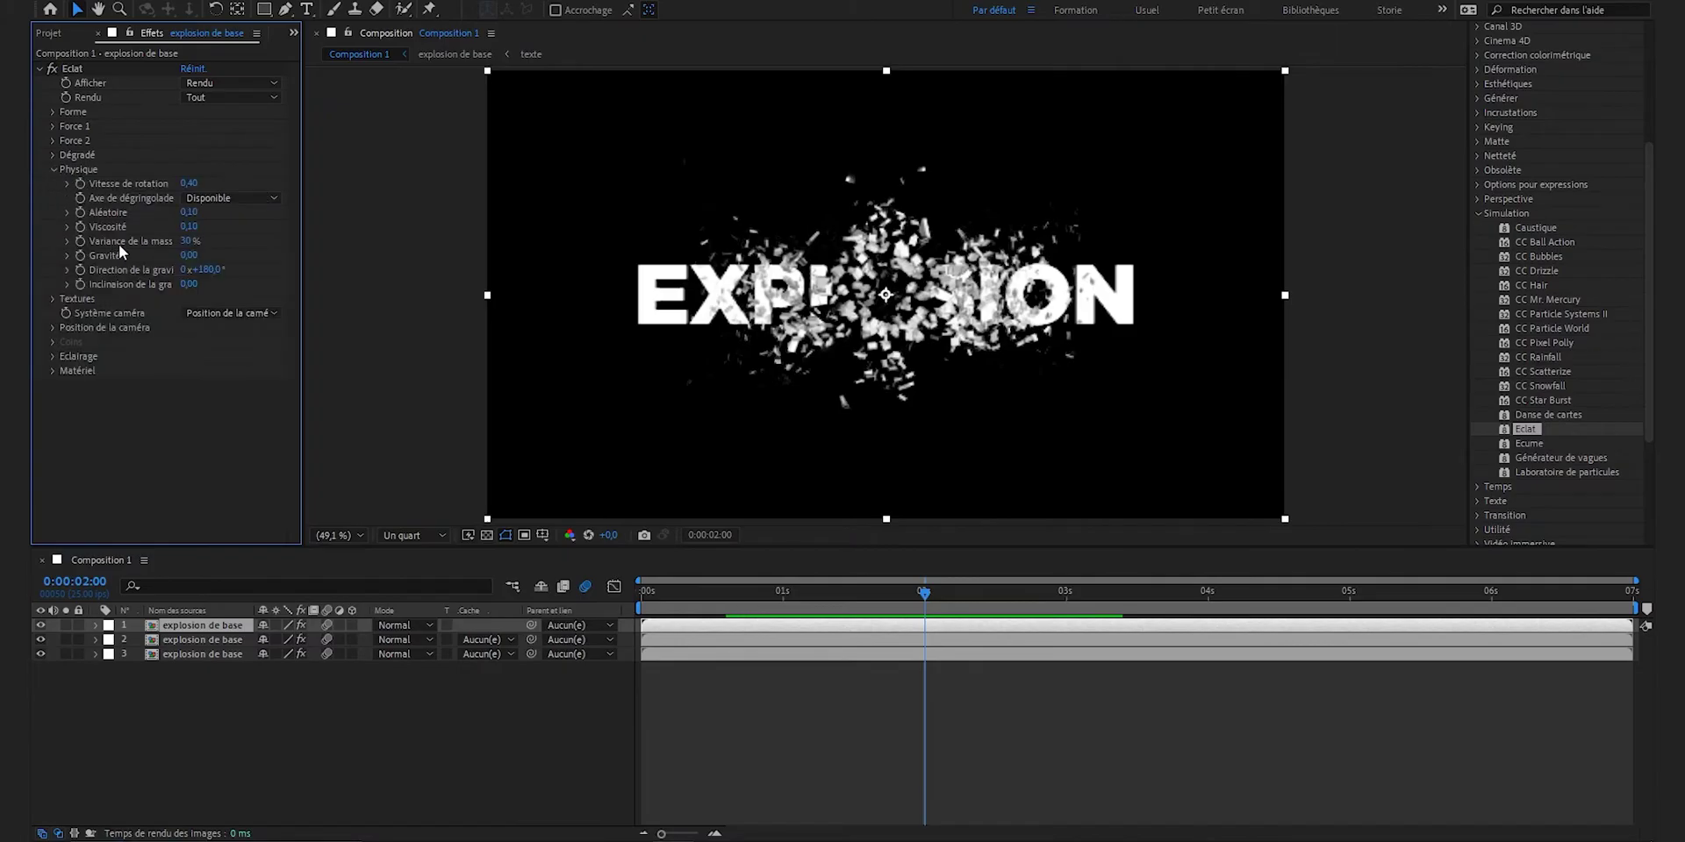
pyautogui.click(186, 242)
pyautogui.write('50')
pyautogui.press('Return')
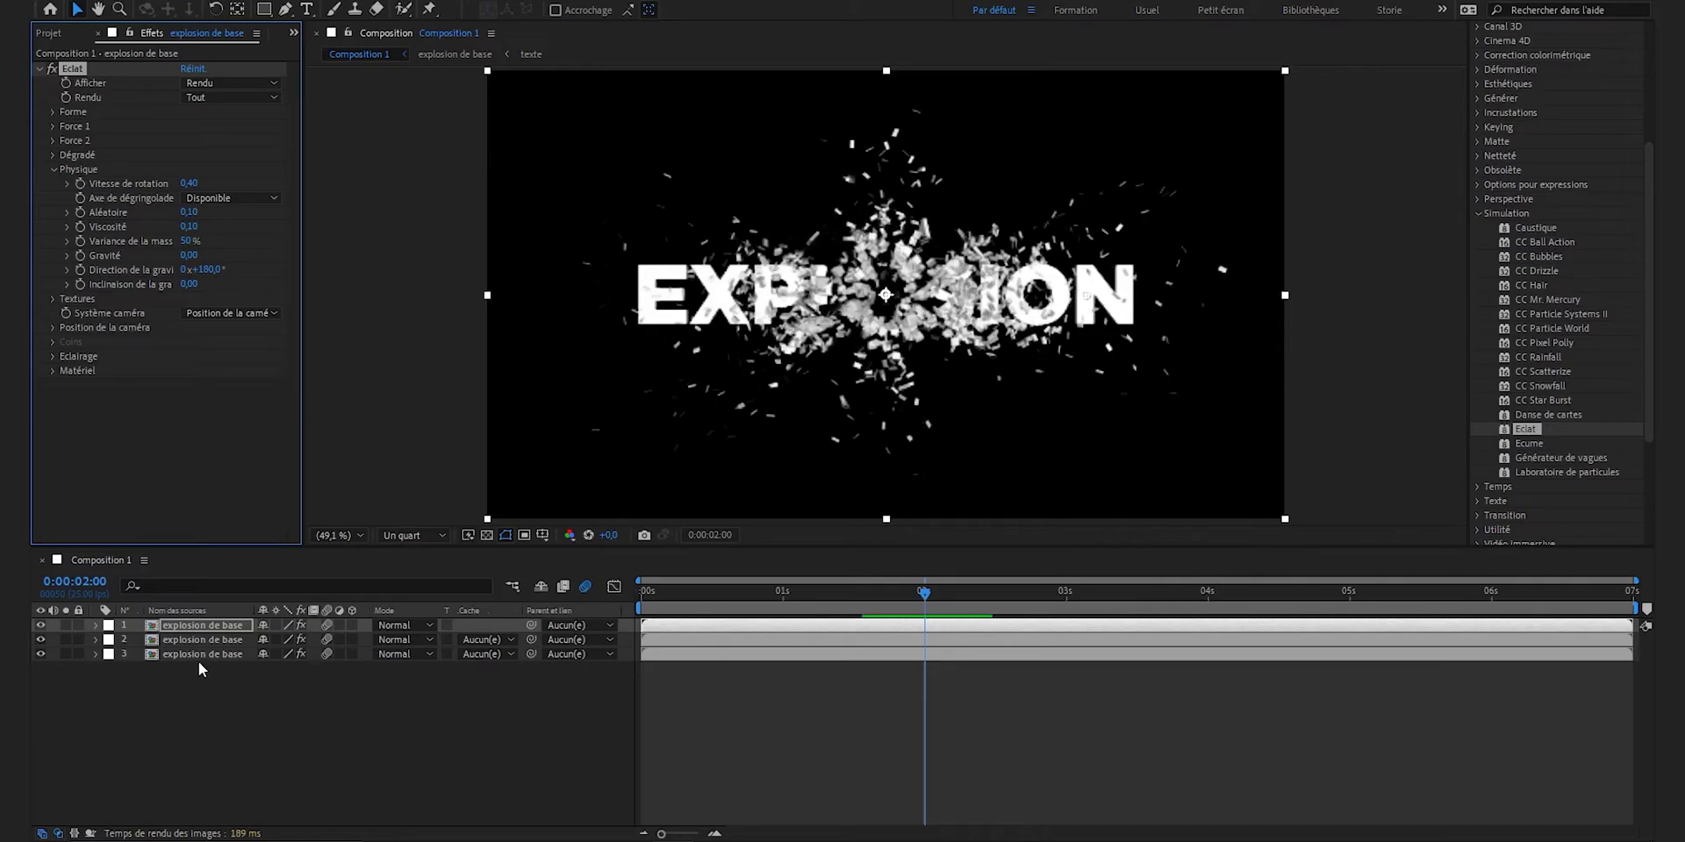
# Step: Duplicate the bottommost explosion de base layer and move the copy above all other layers
pyautogui.click(210, 654)
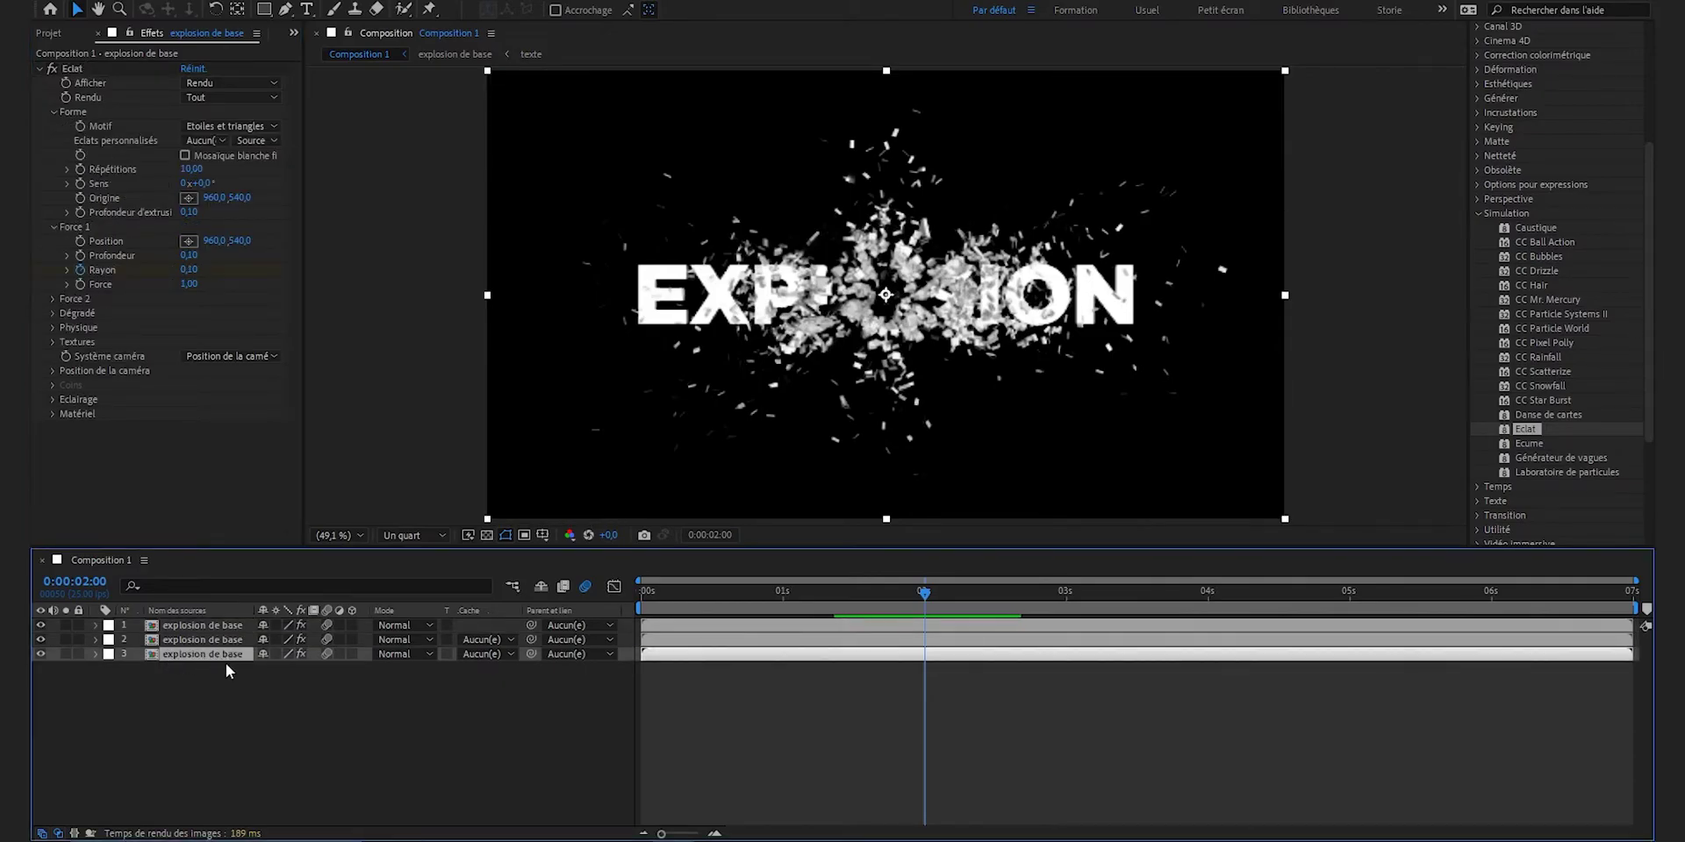
pyautogui.hotkey('ctrl', 'd')
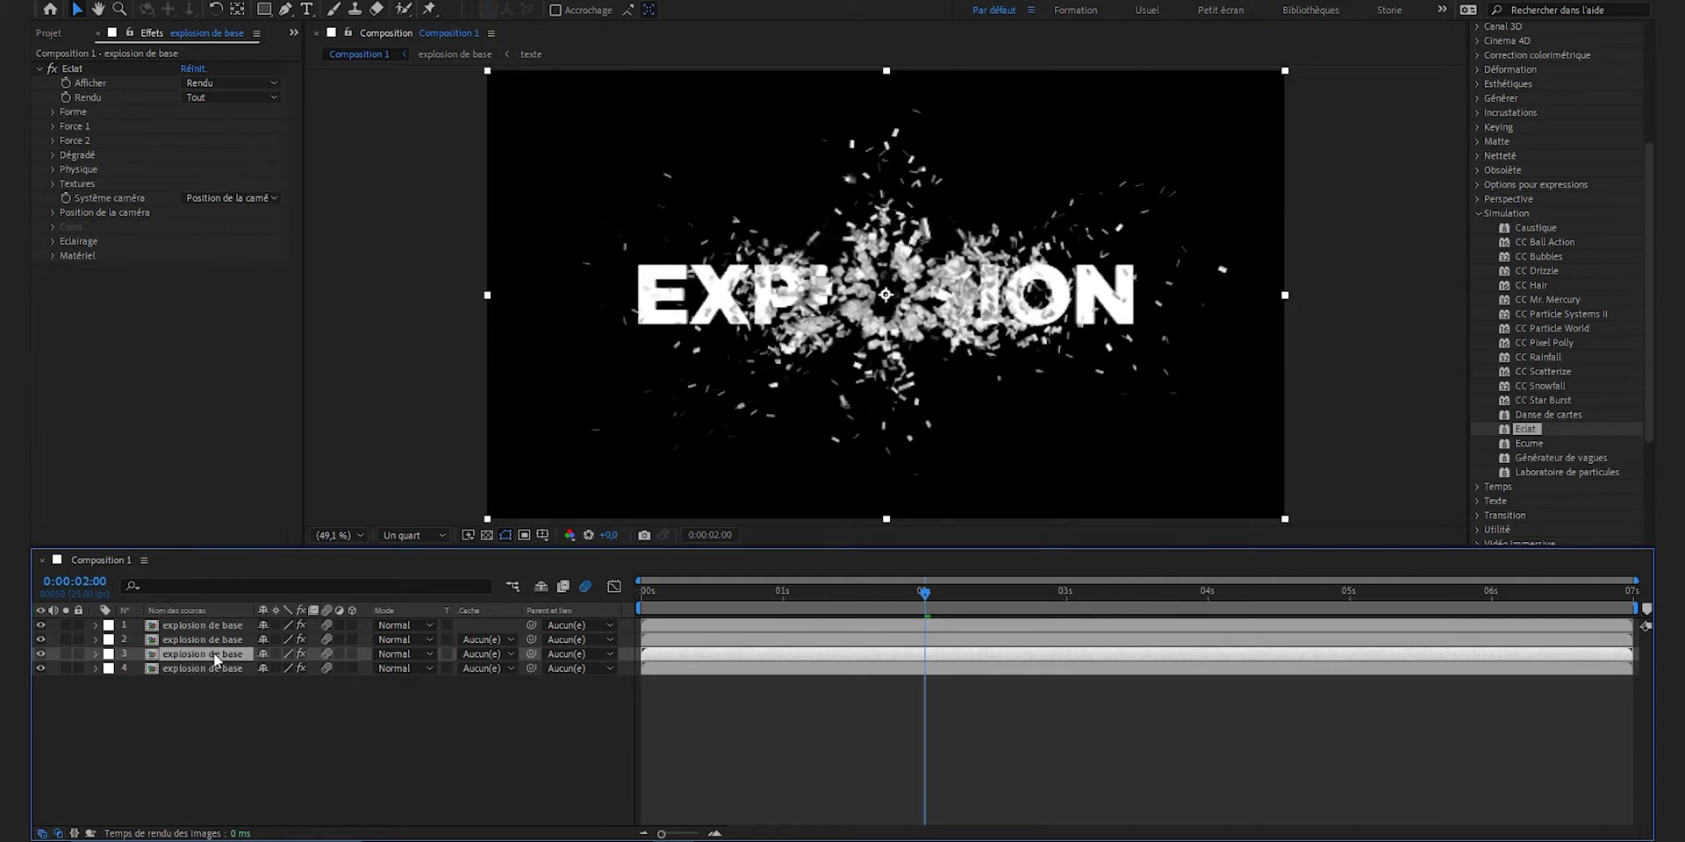
pyautogui.moveTo(216, 653); pyautogui.dragTo(219, 624)
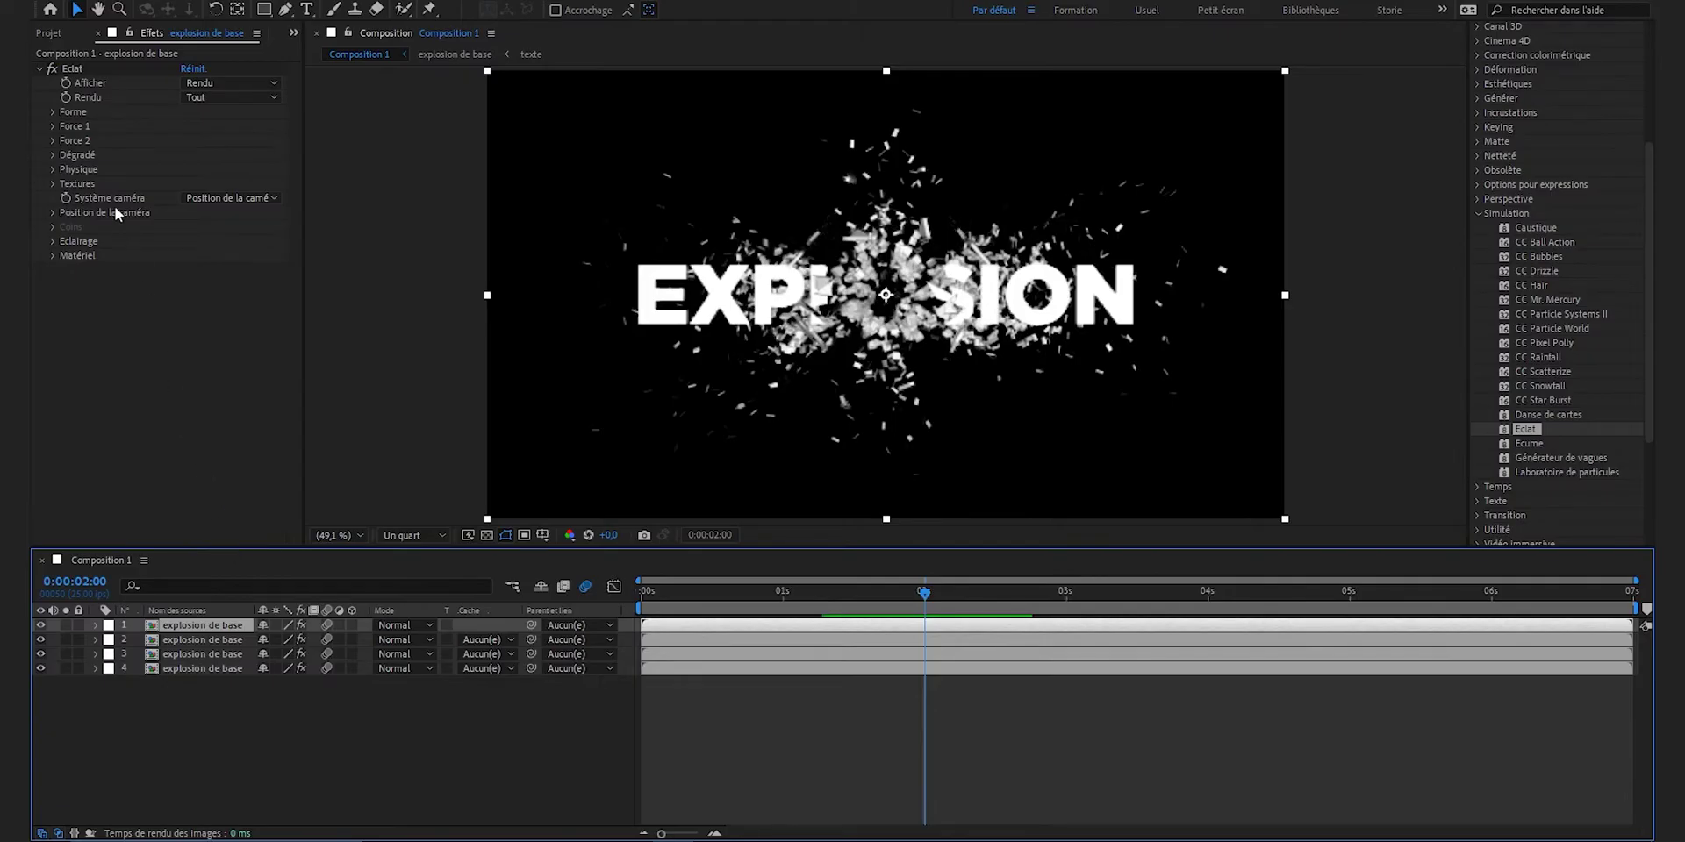
# Step: In the new top layer's Eclat effect, set the Motif to Verre and the Force value of Force 1 to 0,5
pyautogui.click(53, 113)
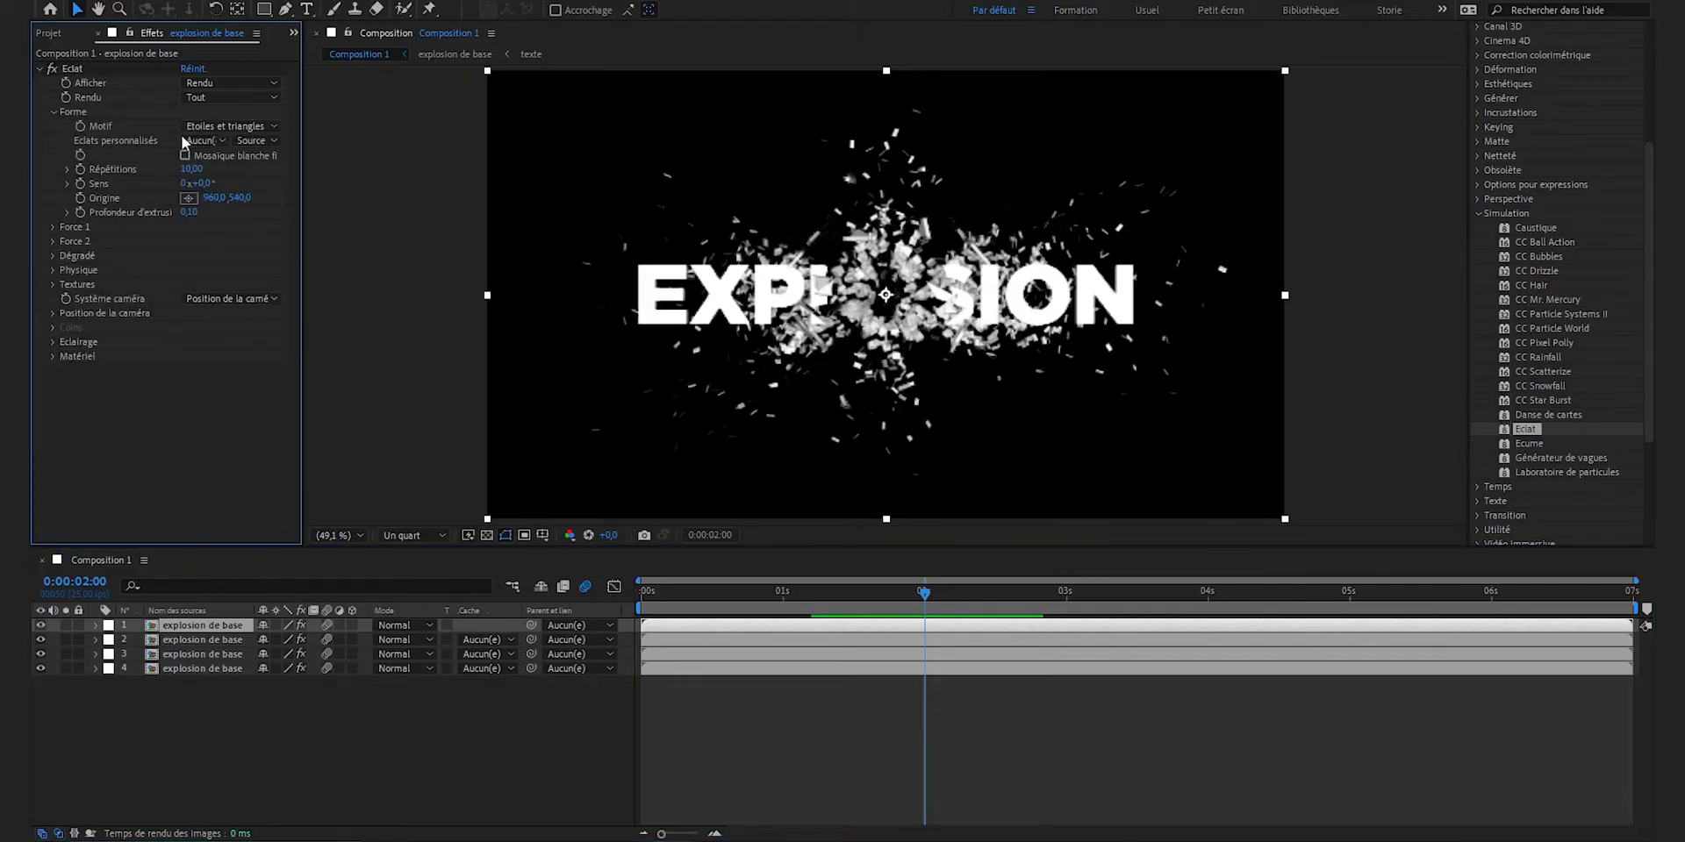
pyautogui.click(245, 127)
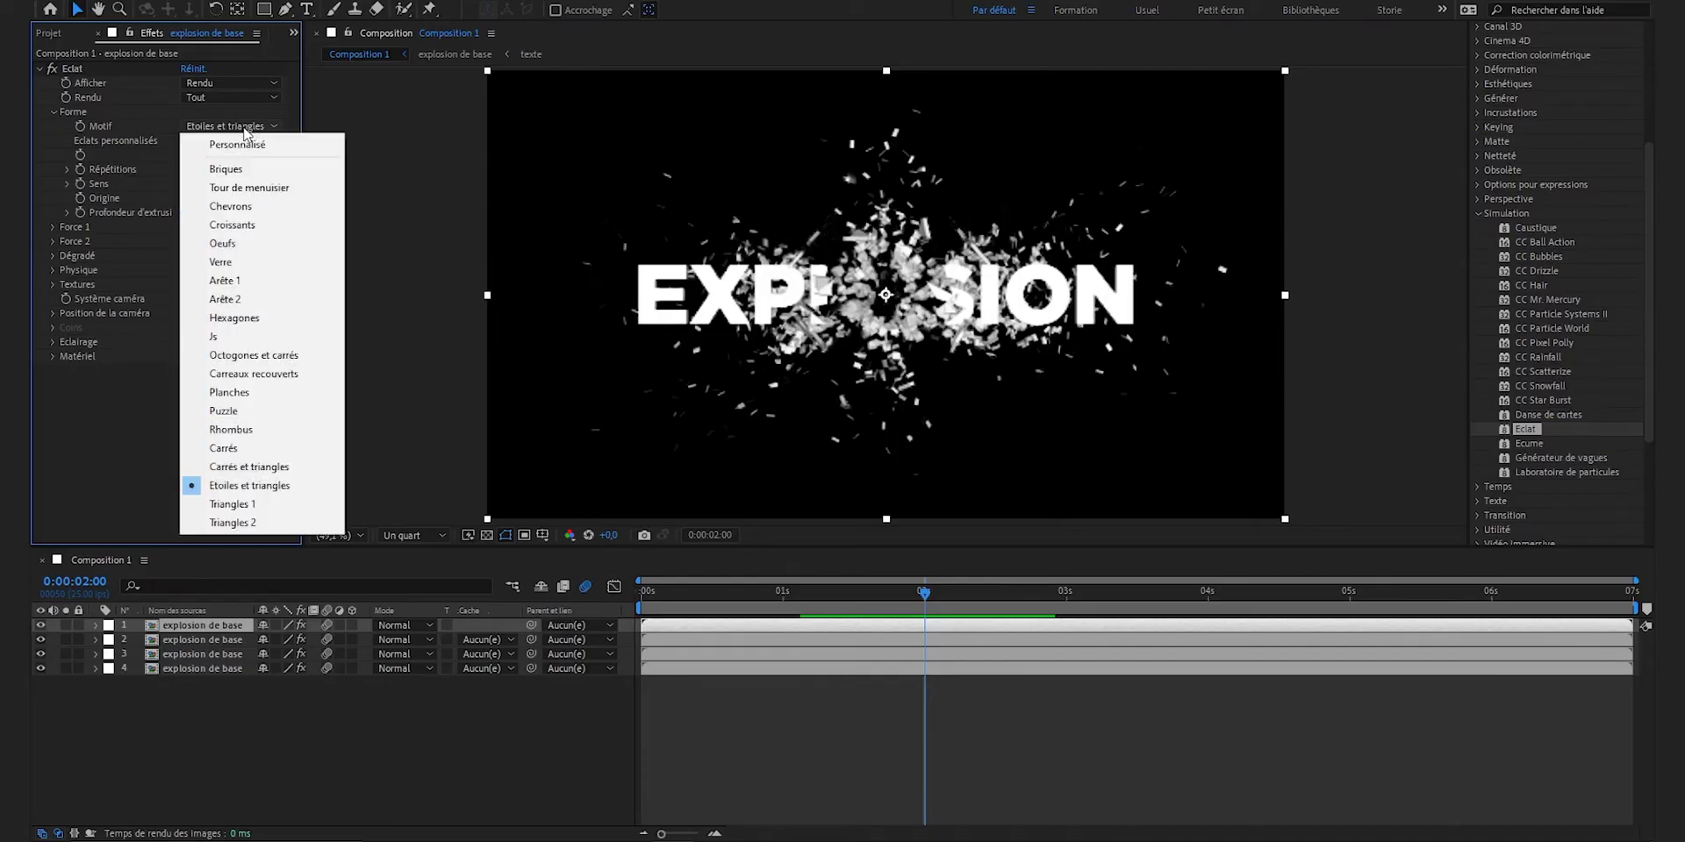
pyautogui.click(238, 266)
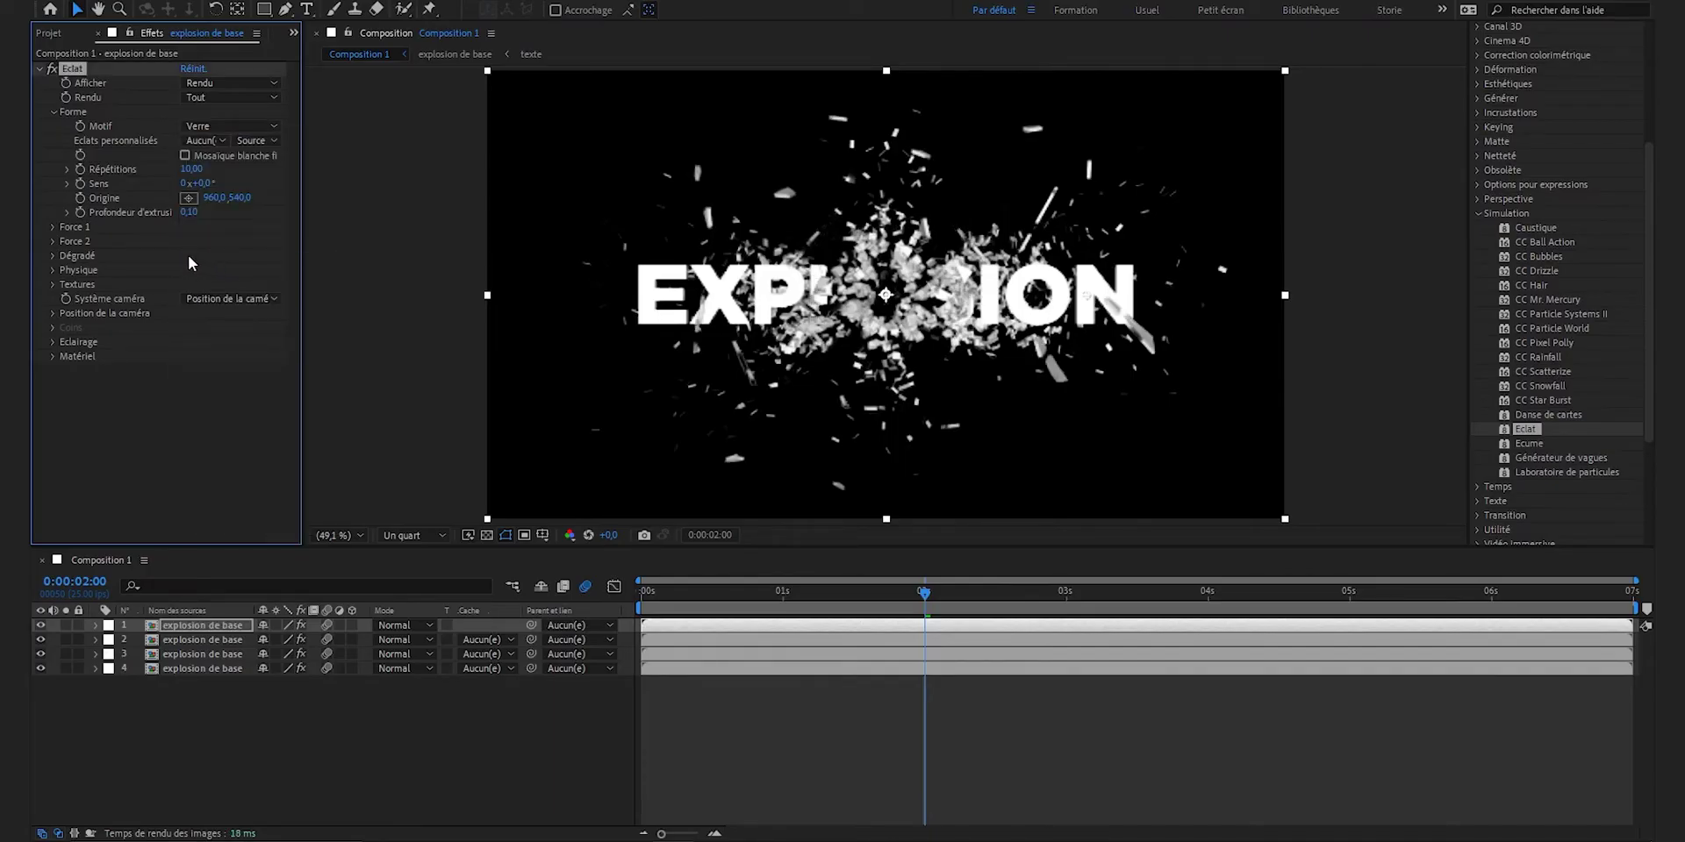
pyautogui.click(54, 228)
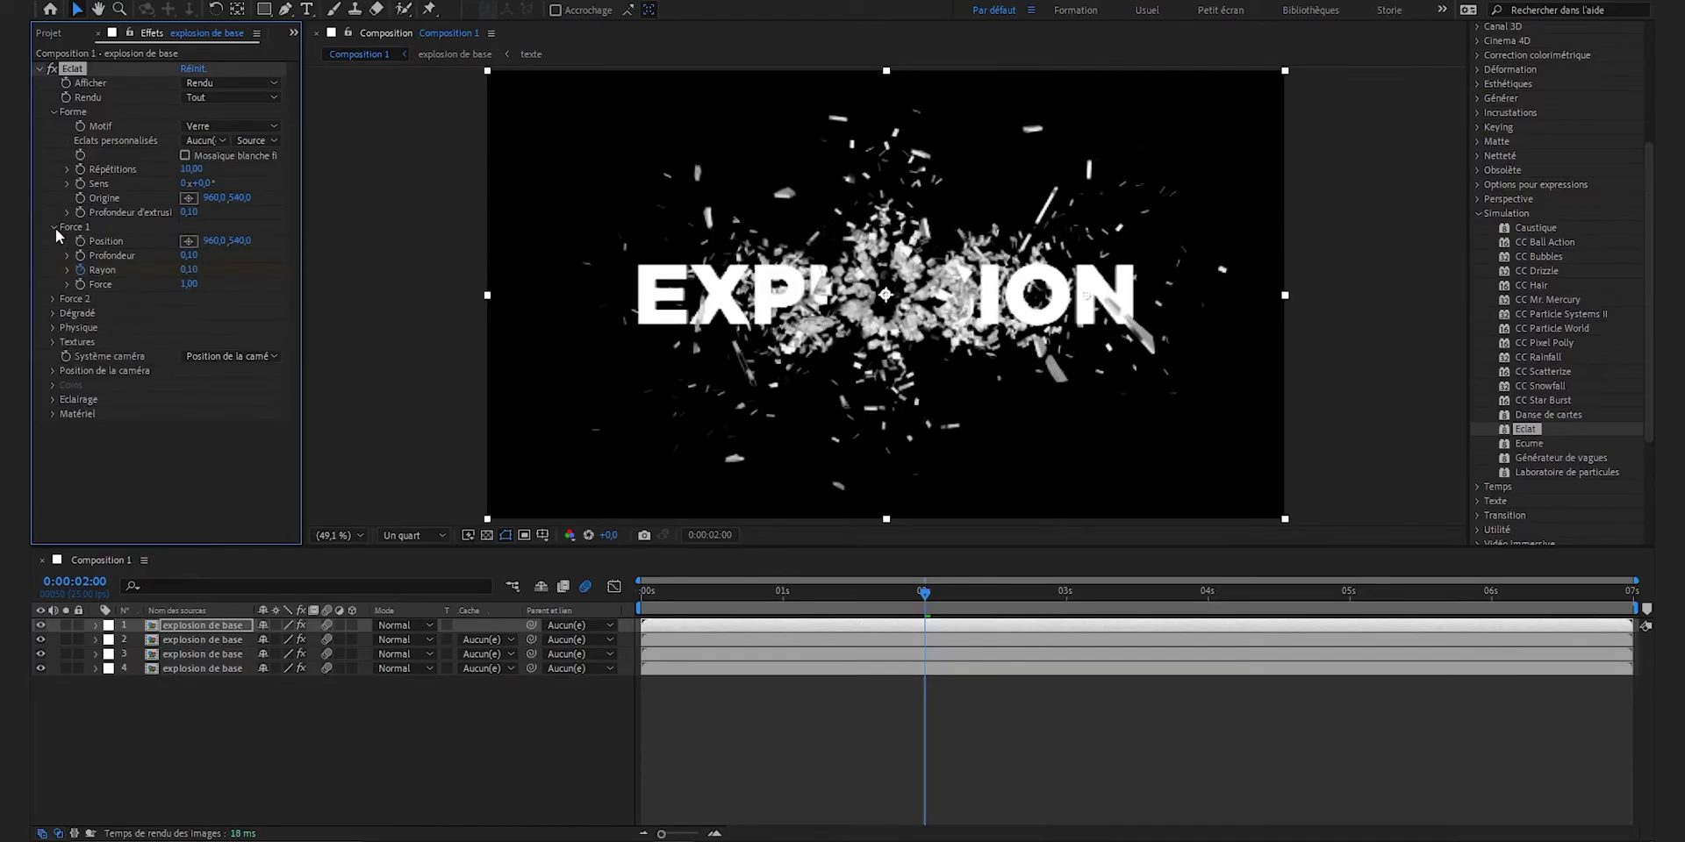
pyautogui.click(190, 285)
pyautogui.write('0.5')
pyautogui.press('Return')
# Step: Set the Vitesse de rotation in Physique to 0,2 on the top layer
pyautogui.click(58, 328)
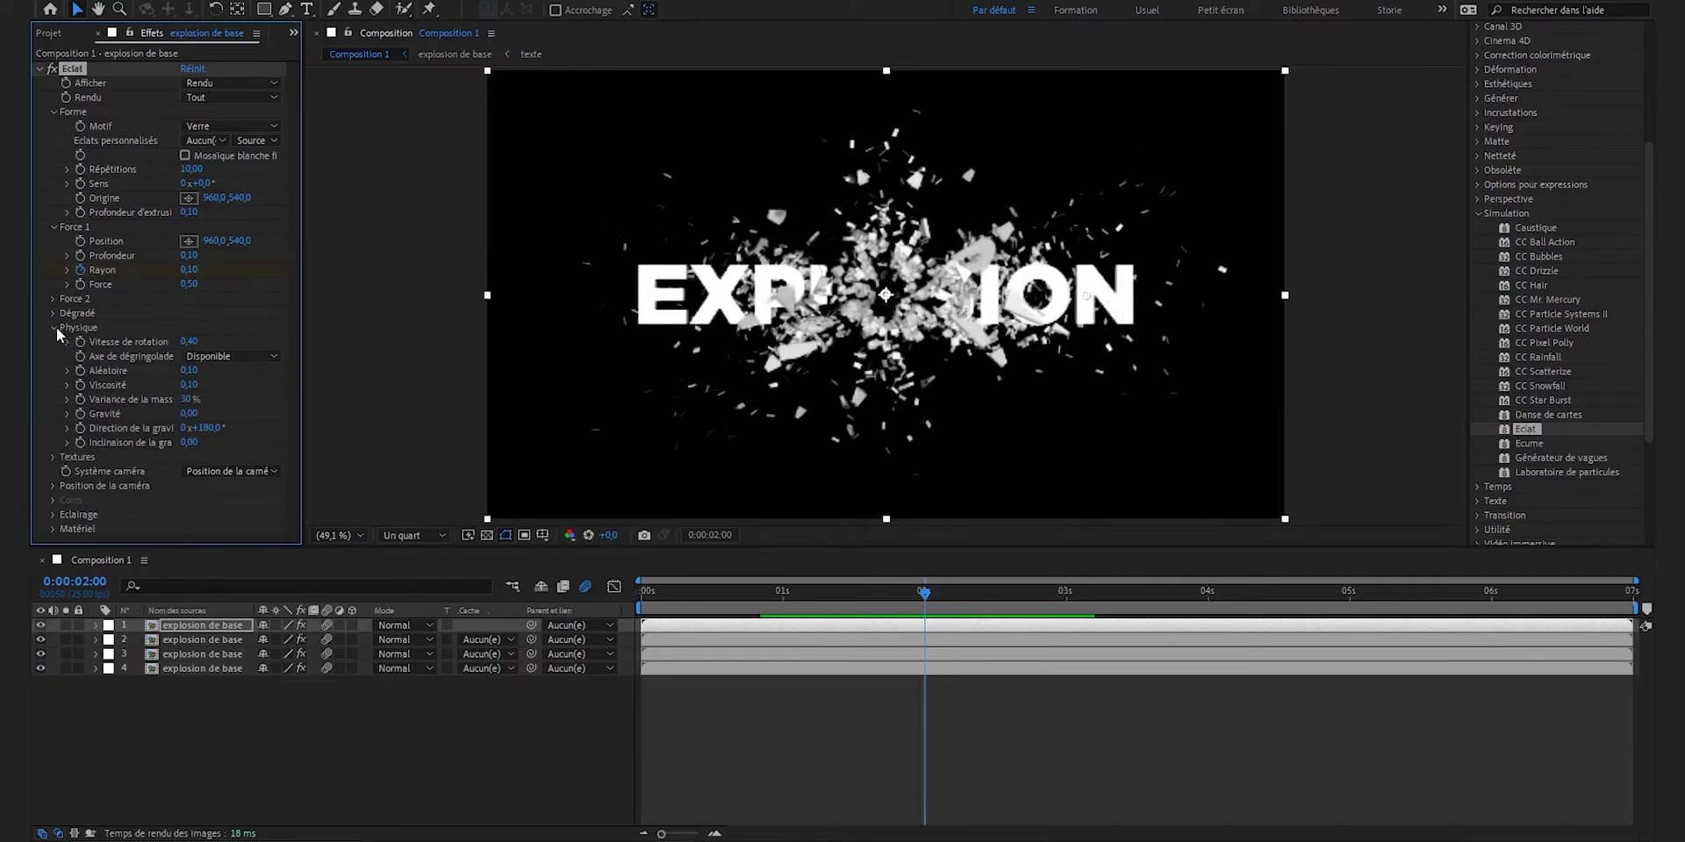
pyautogui.click(192, 343)
pyautogui.write('0.2')
pyautogui.press('Return')
pyautogui.click(193, 688)
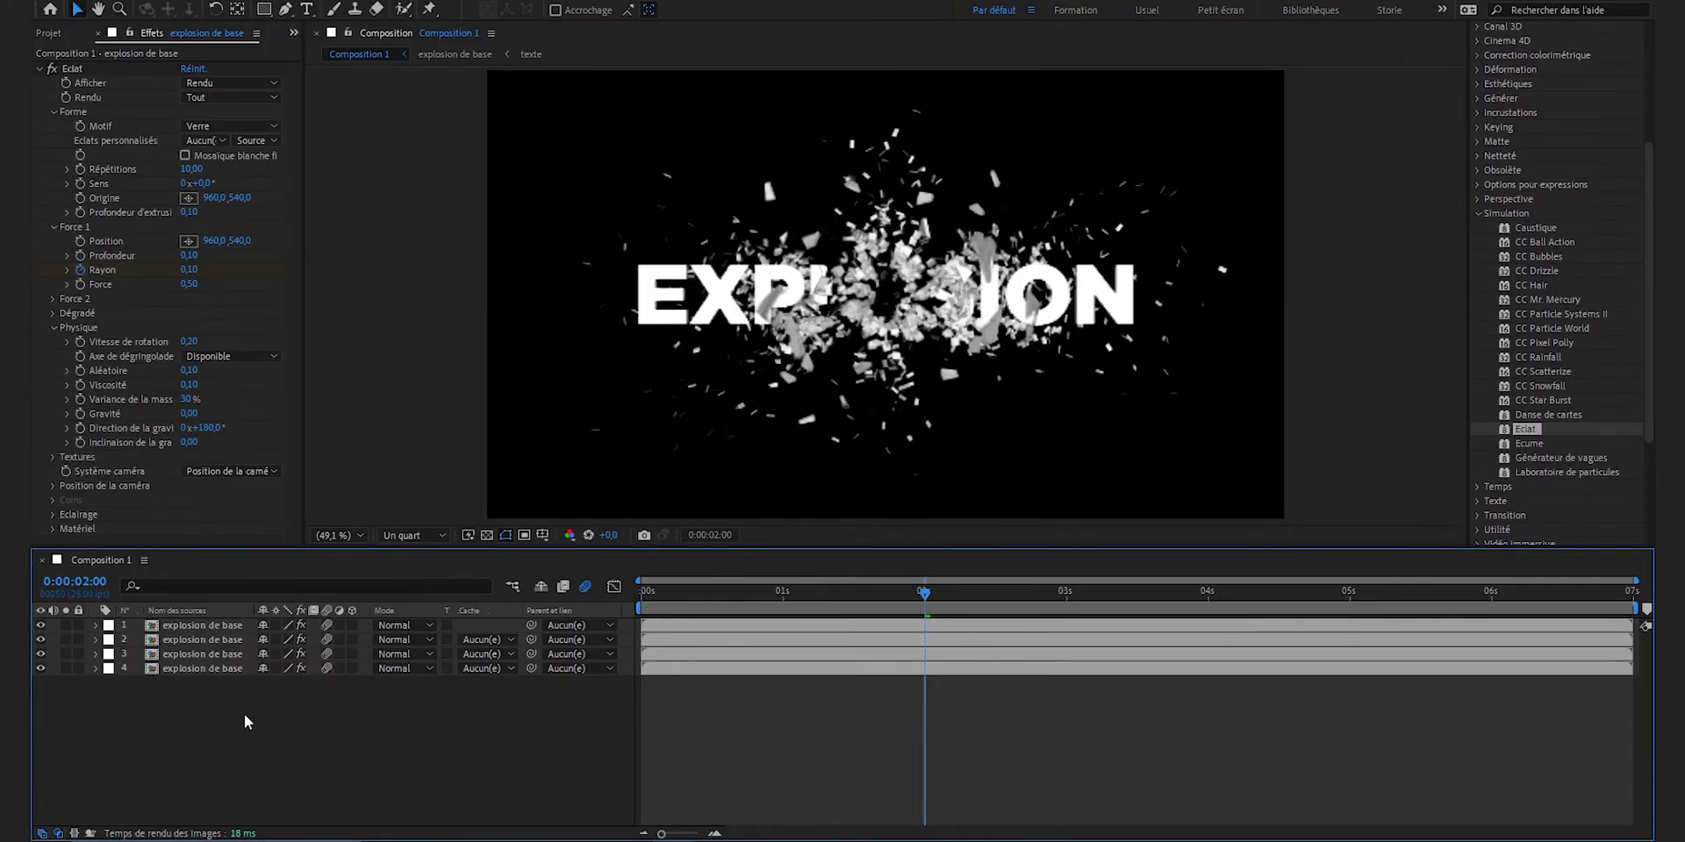
# Step: Precompose all four explosion de base layers into a new composition named "explosion avancée"
pyautogui.moveTo(251, 728); pyautogui.dragTo(192, 623)
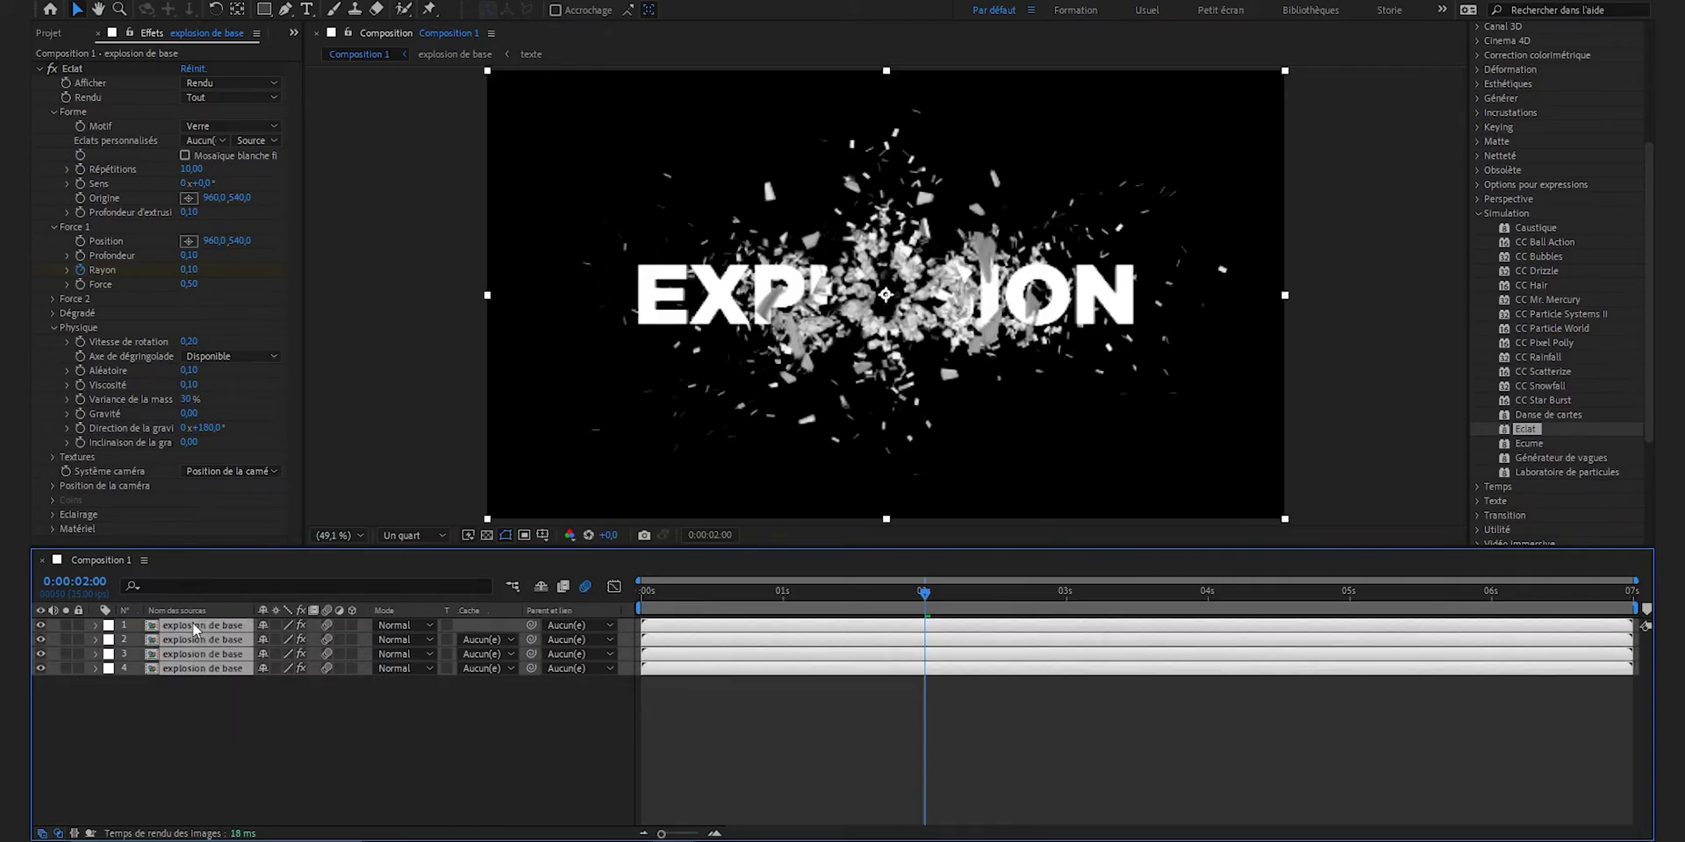
pyautogui.rightClick(185, 643)
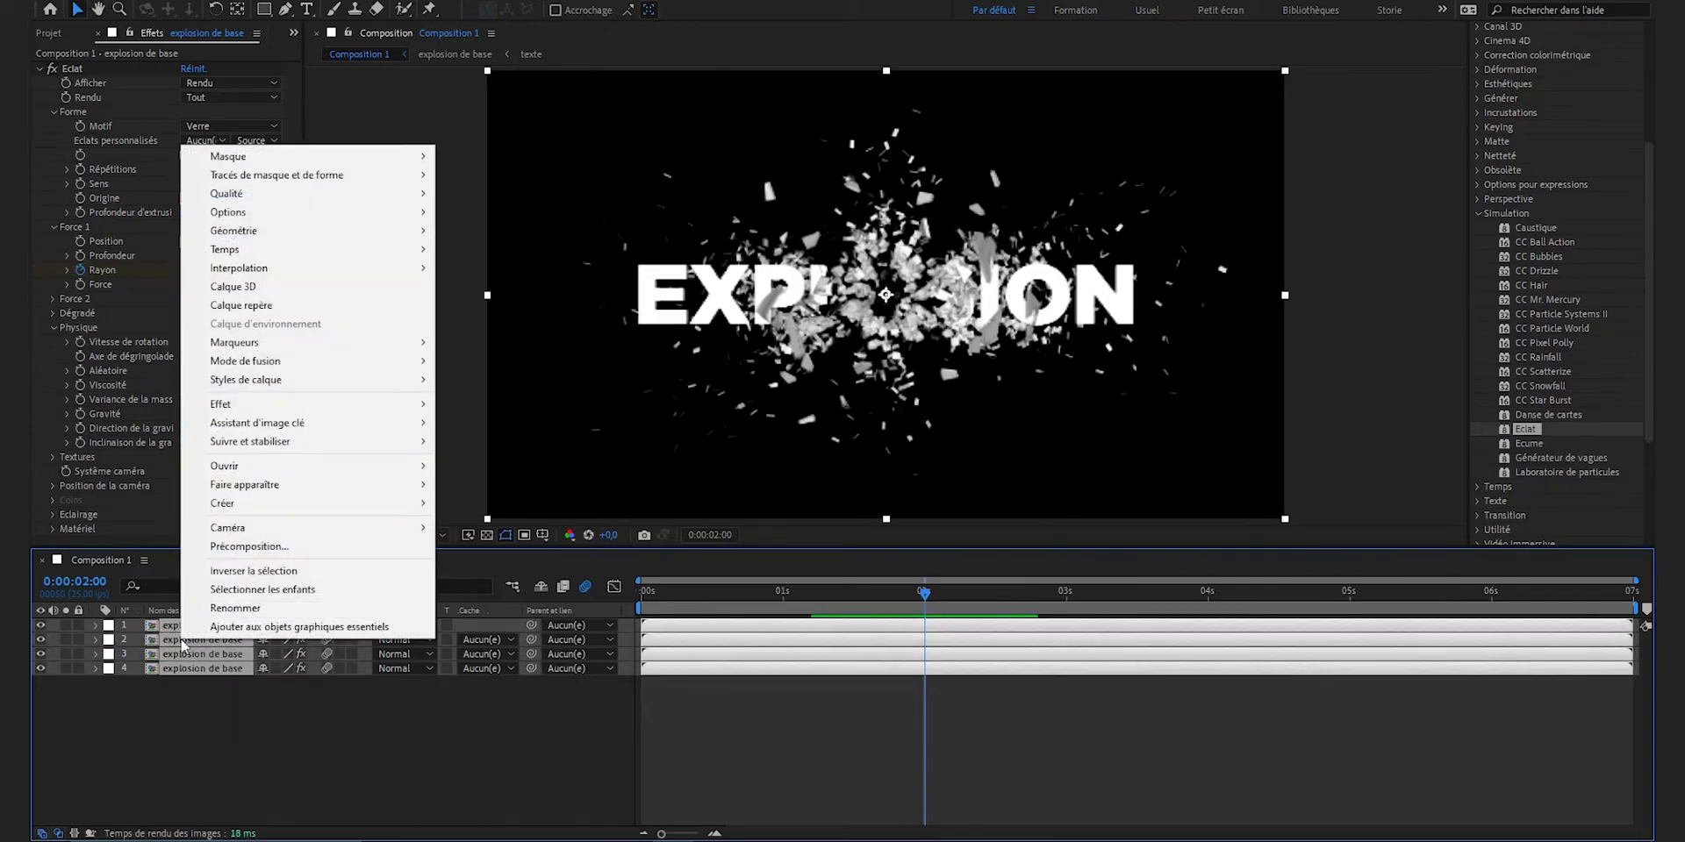
pyautogui.click(275, 548)
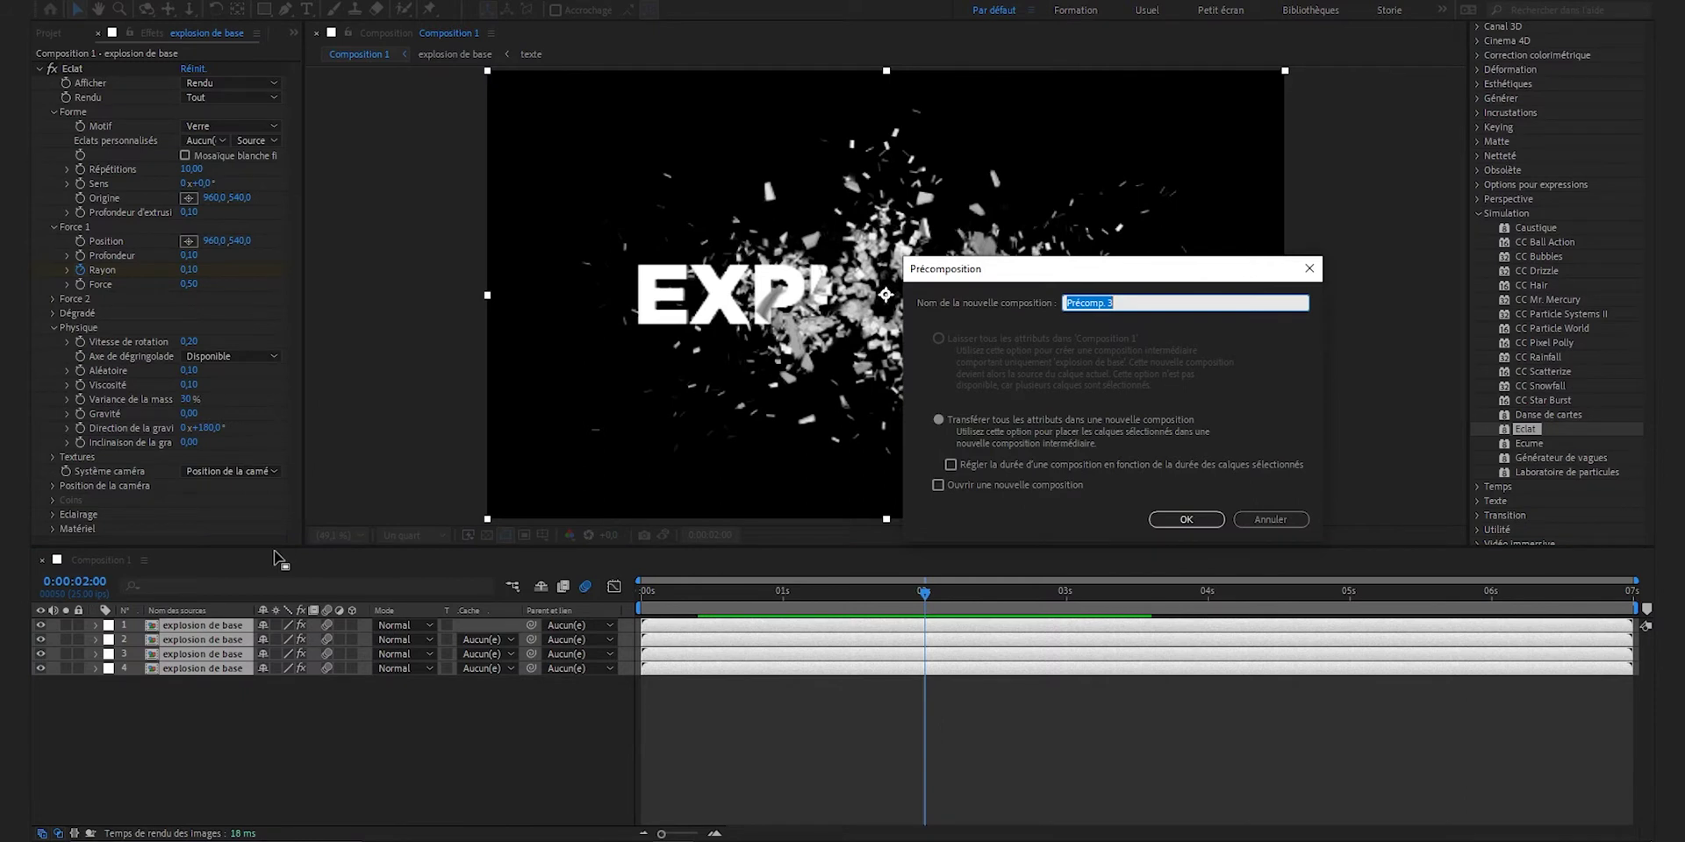
pyautogui.write('explosion avancée')
pyautogui.click(1181, 521)
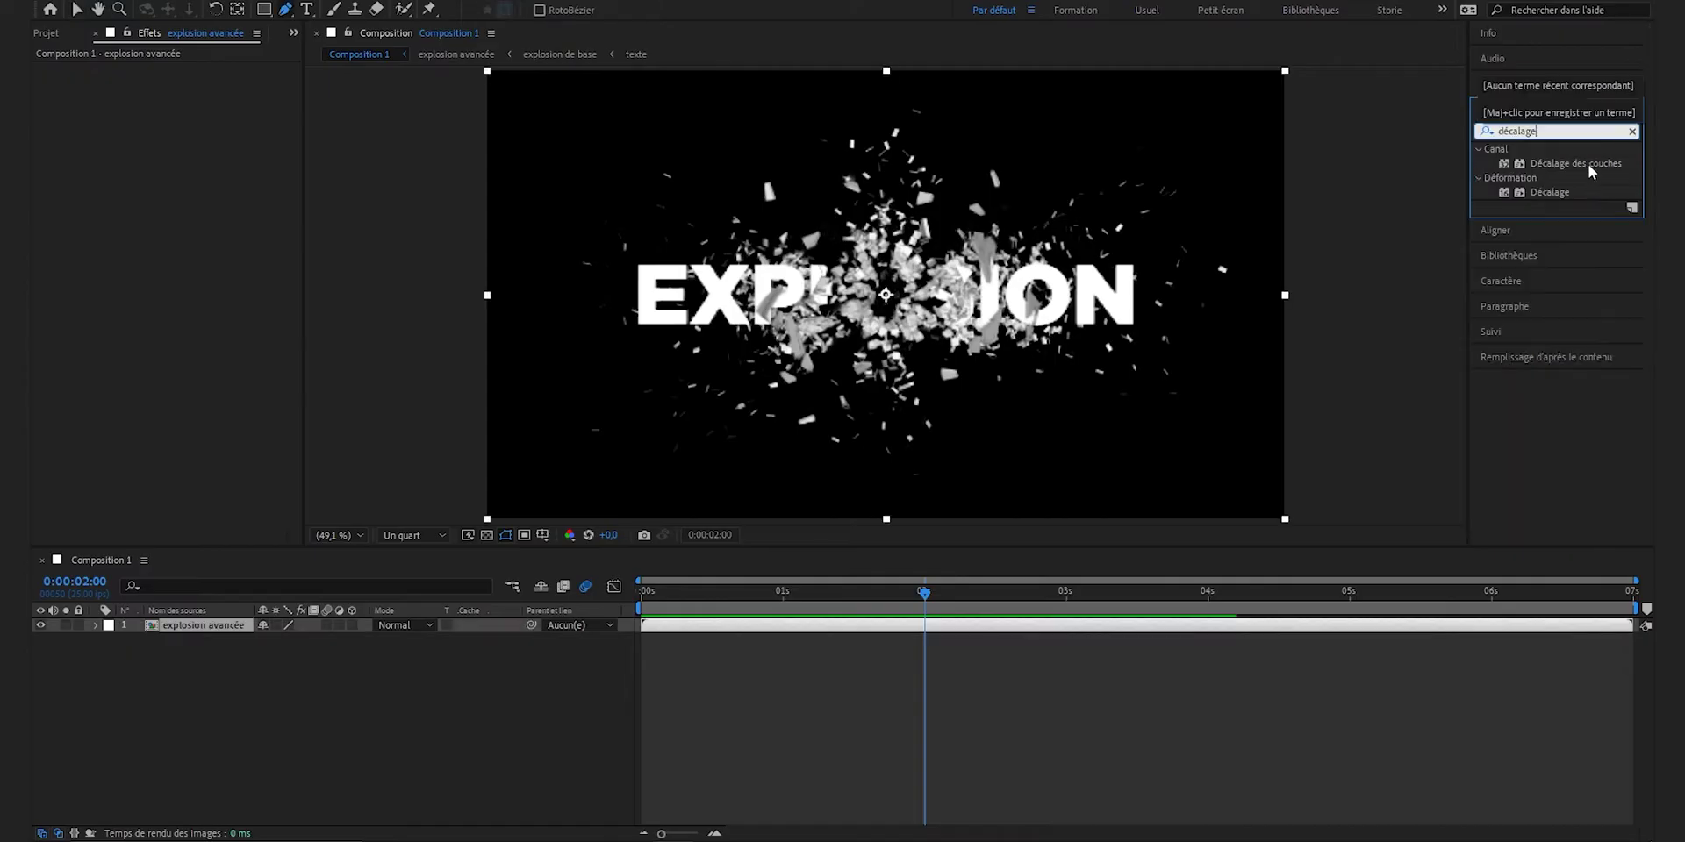
# Step: Apply the Décalage des couches effect to the explosion avancée layer and set its Vert and Bleu channels to Néant
pyautogui.moveTo(1588, 165); pyautogui.dragTo(981, 228)
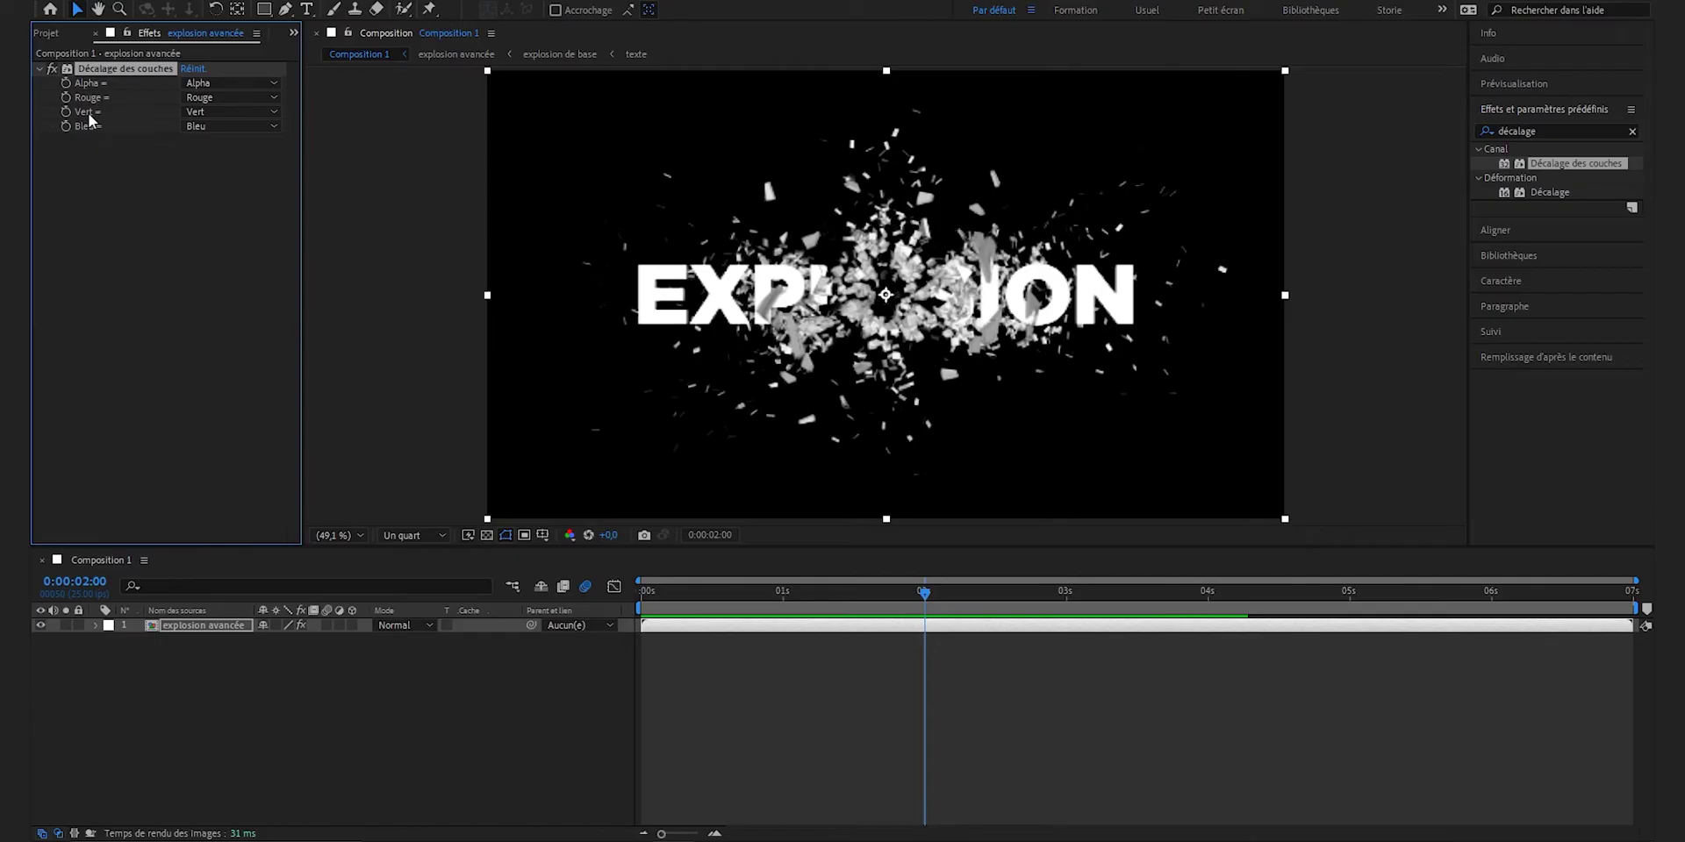
pyautogui.click(219, 111)
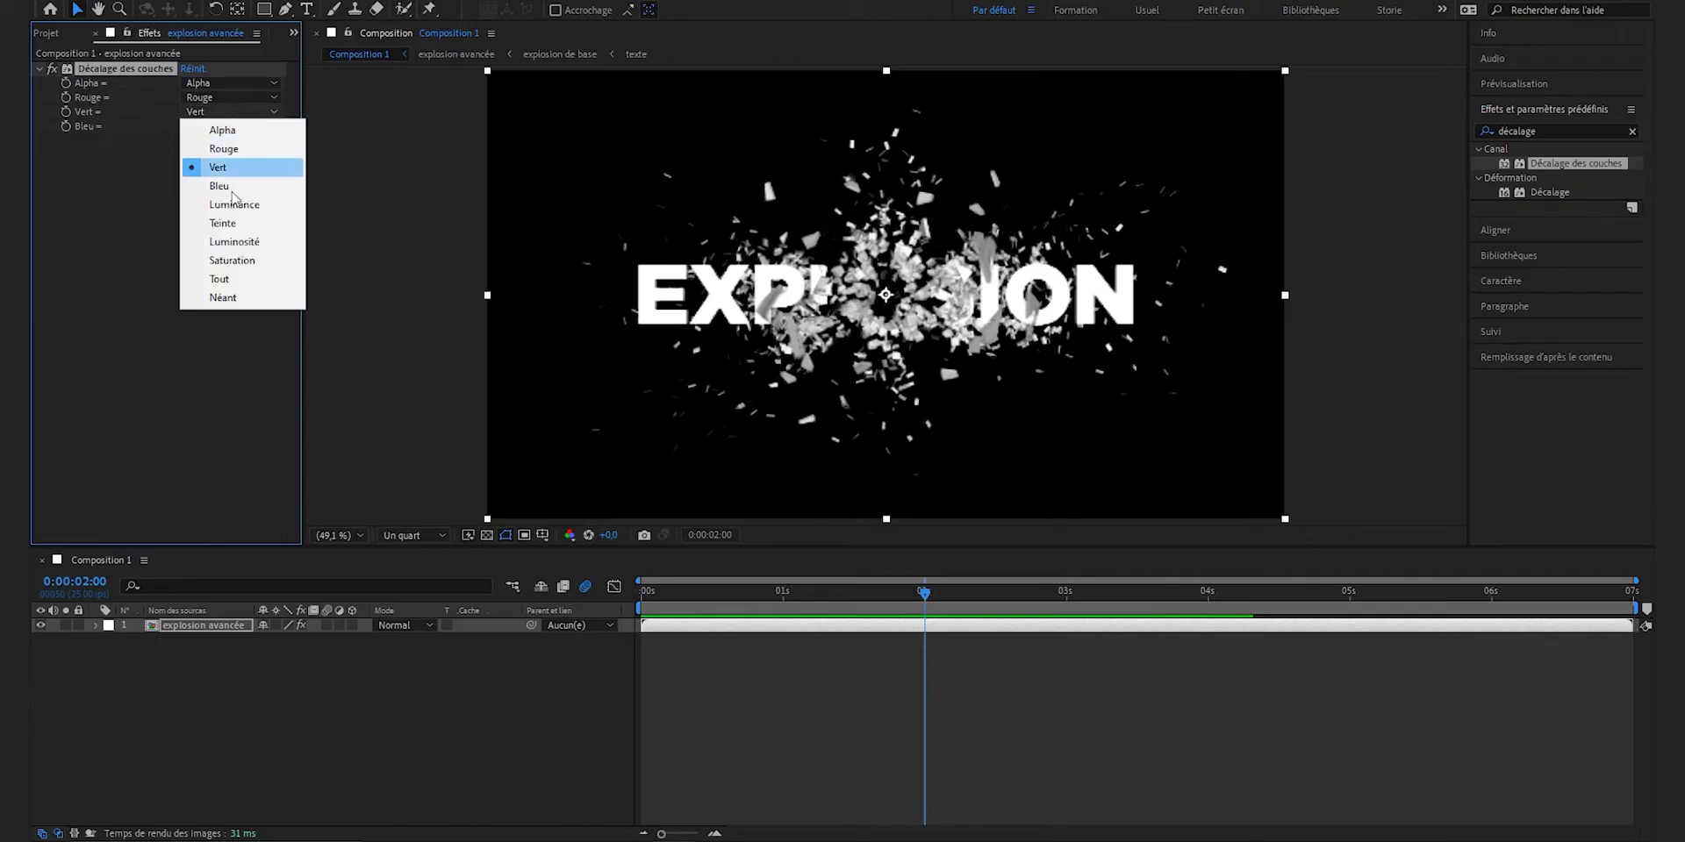
pyautogui.click(226, 298)
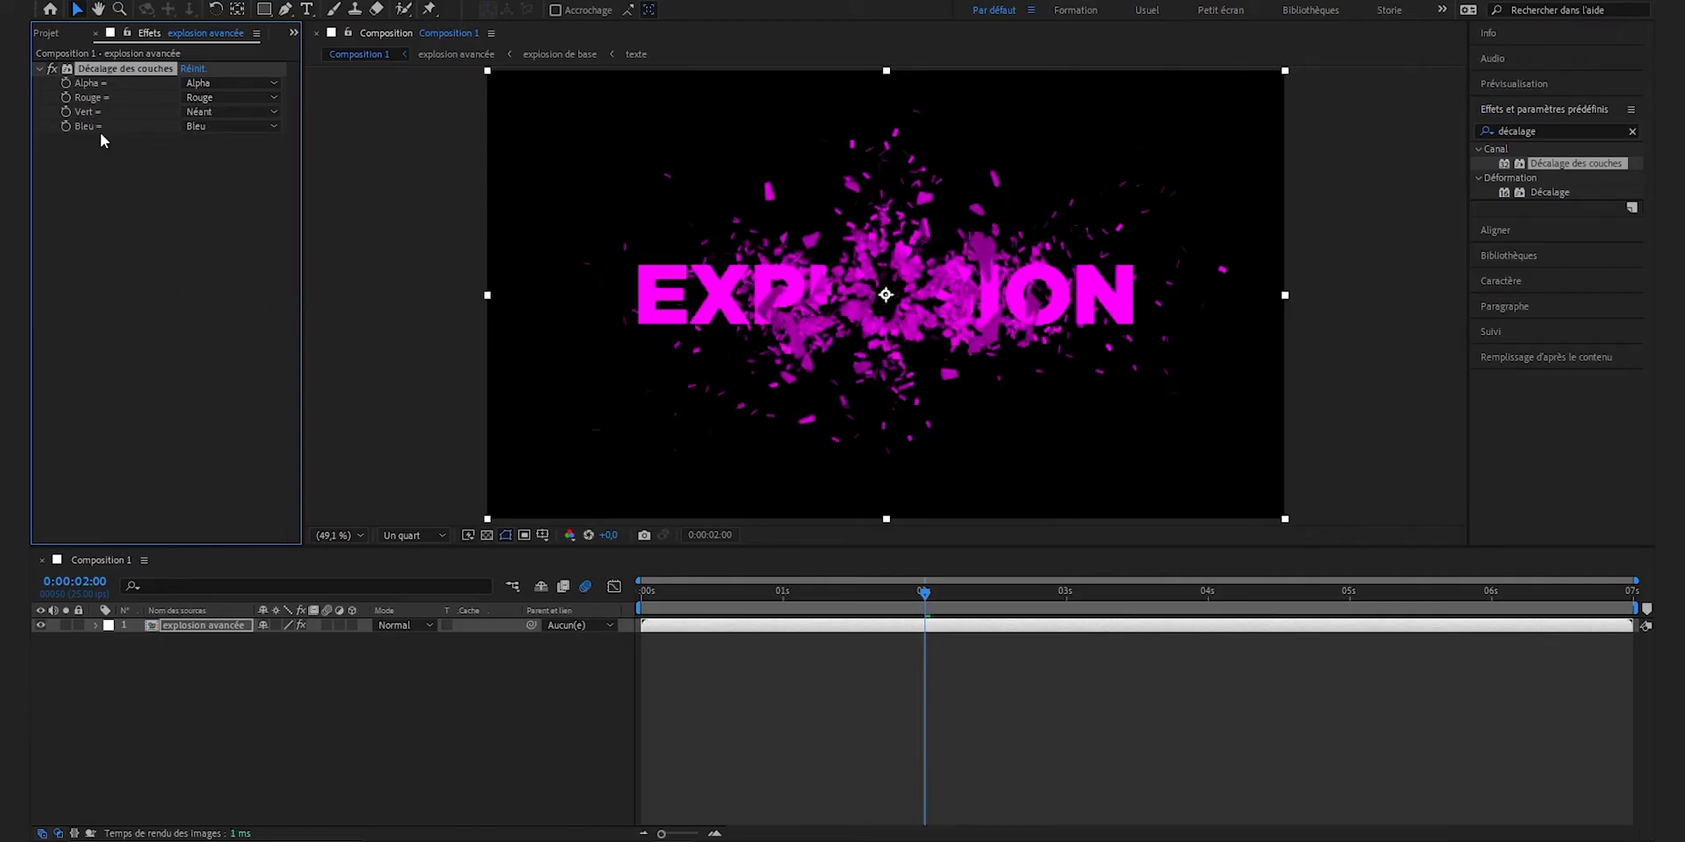
pyautogui.click(223, 128)
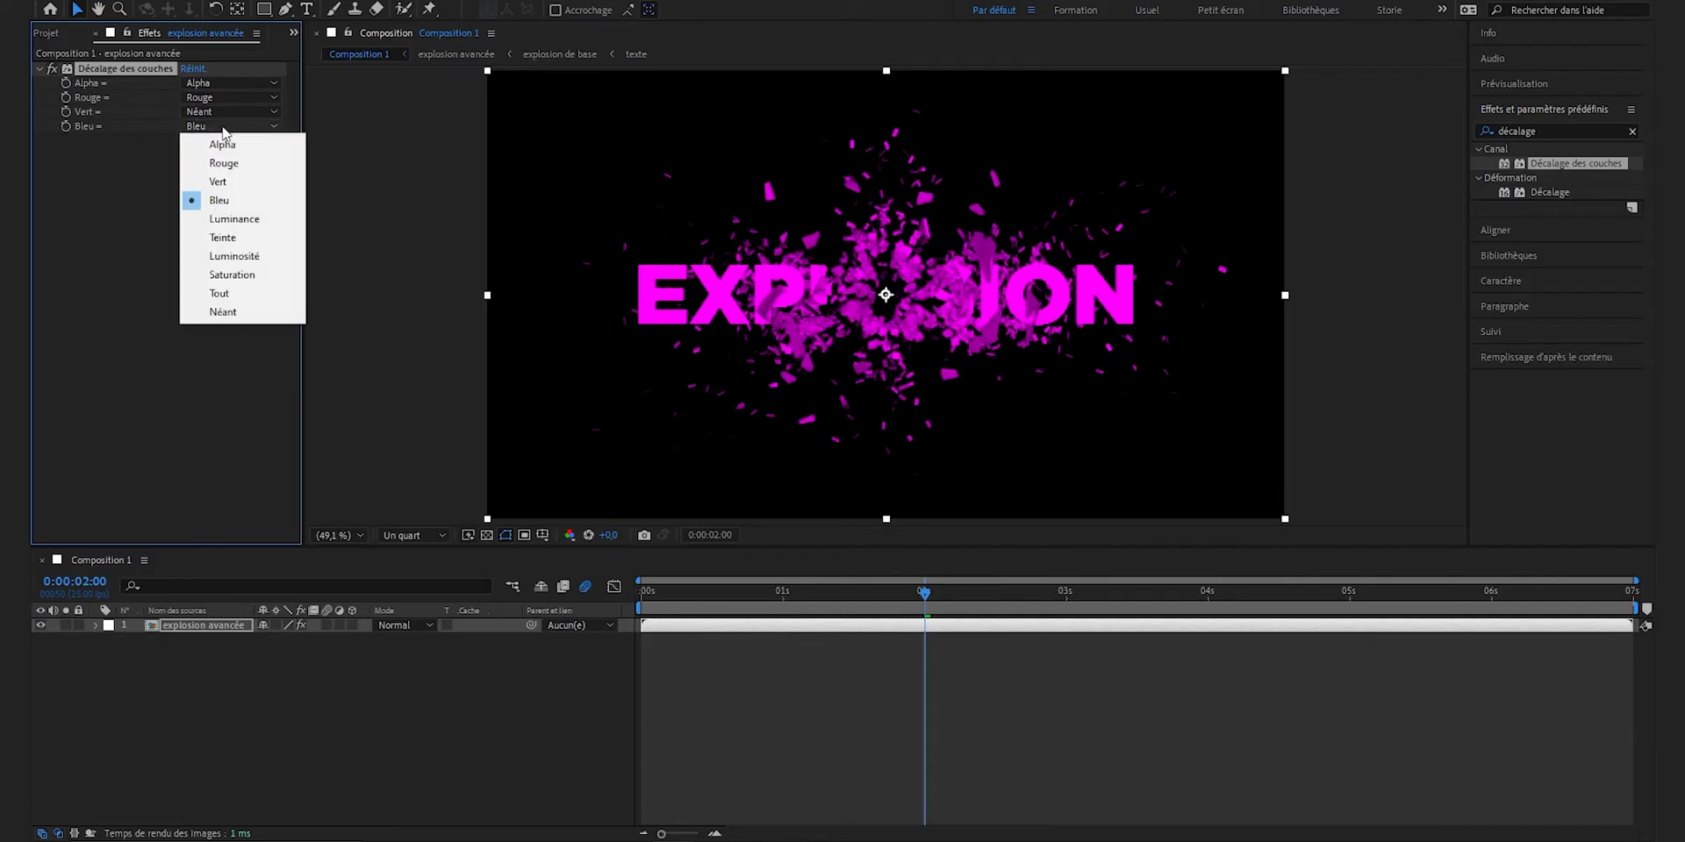
pyautogui.click(262, 313)
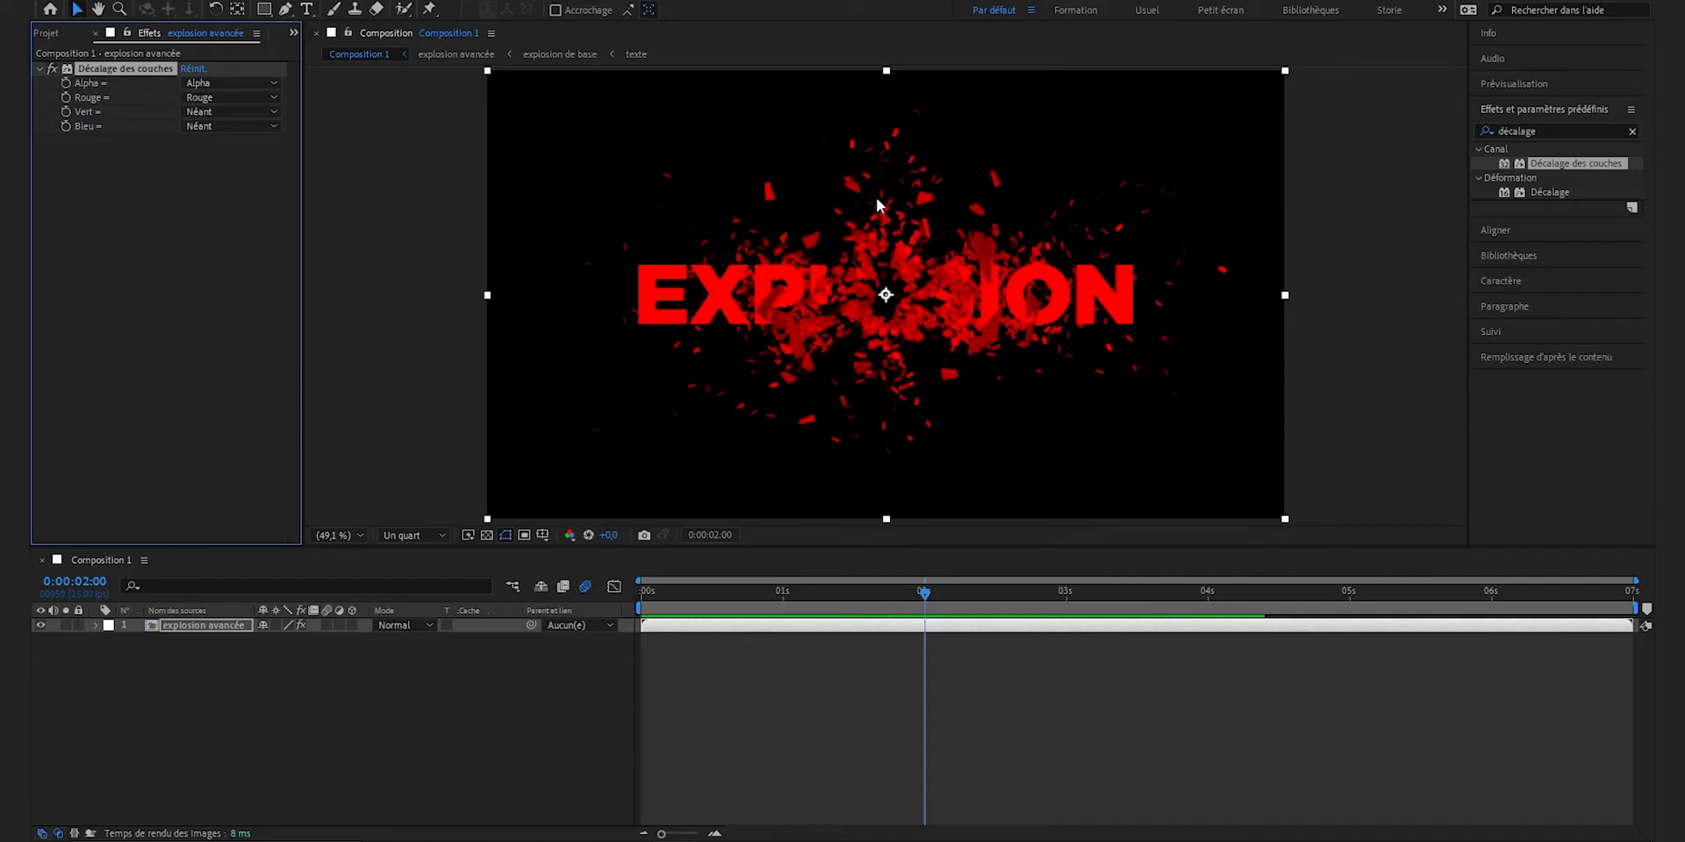
# Step: Duplicate the explosion avancée layer twice
pyautogui.click(201, 628)
pyautogui.click(204, 628)
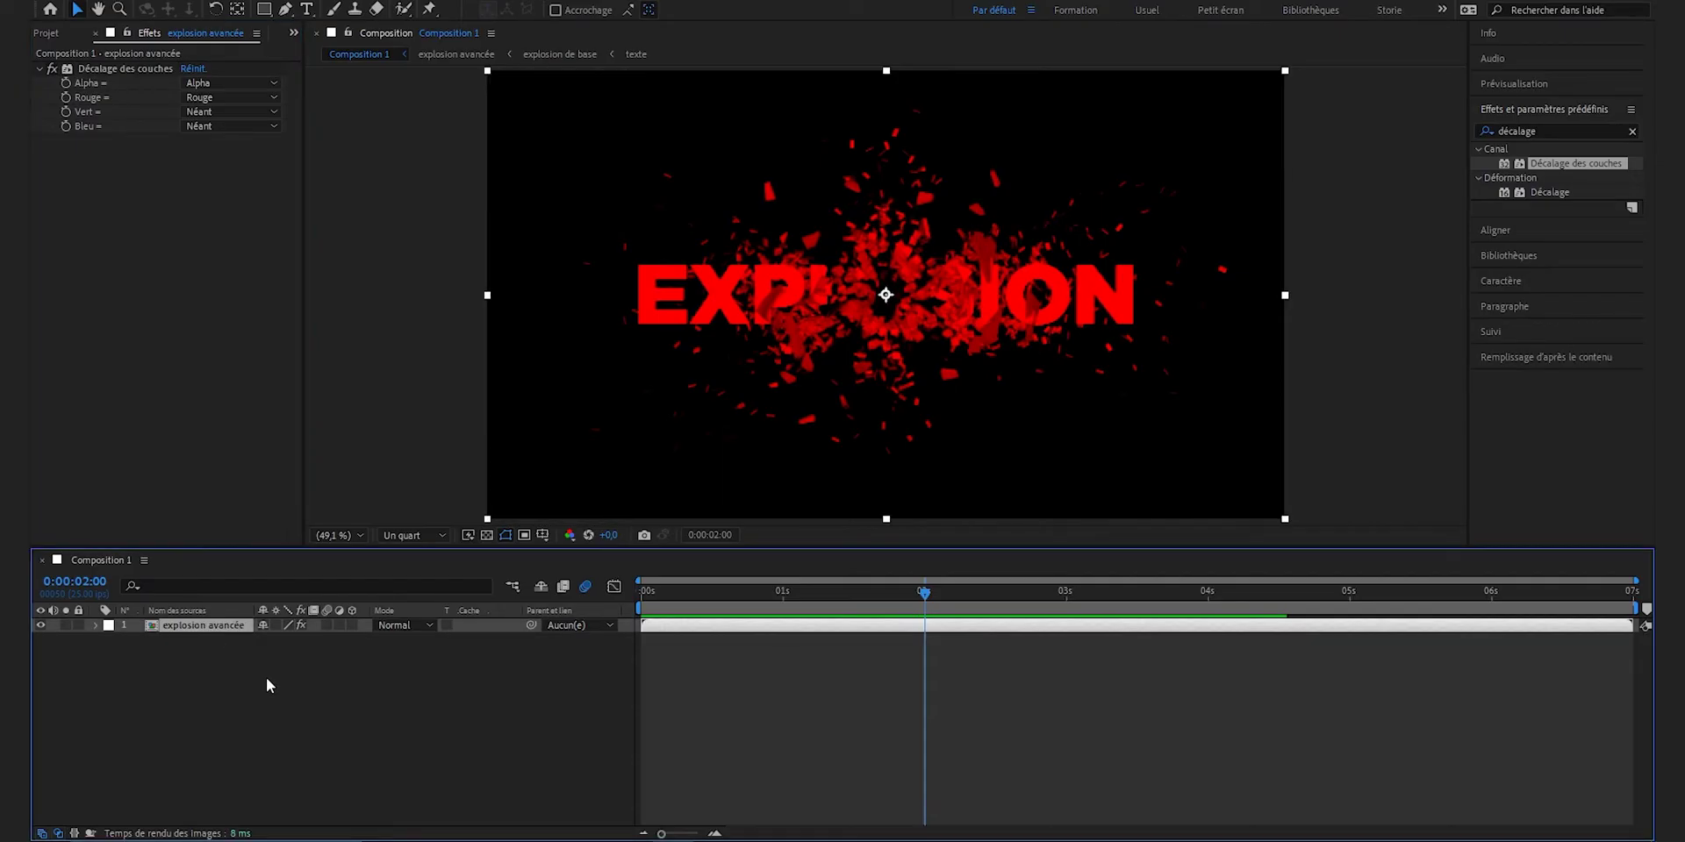
pyautogui.hotkey('ctrl', 'd')
pyautogui.hotkey('ctrl', 'd')
# Step: On the middle explosion avancée layer, set Décalage des couches to Néant for Rouge and Vert for the Vert channel
pyautogui.click(209, 640)
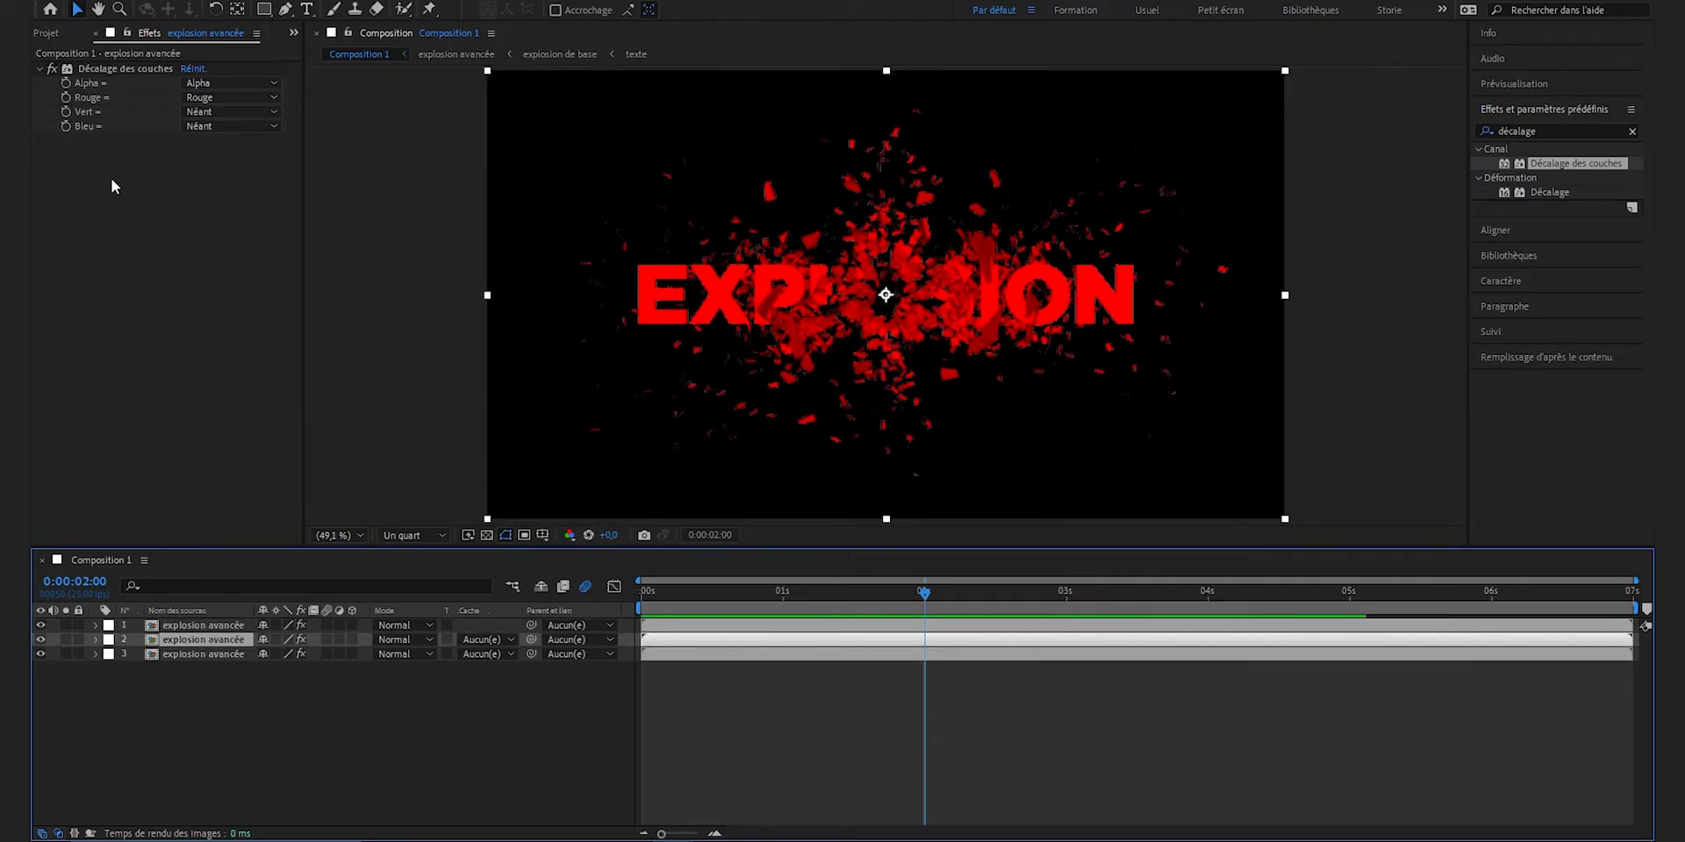
pyautogui.click(218, 98)
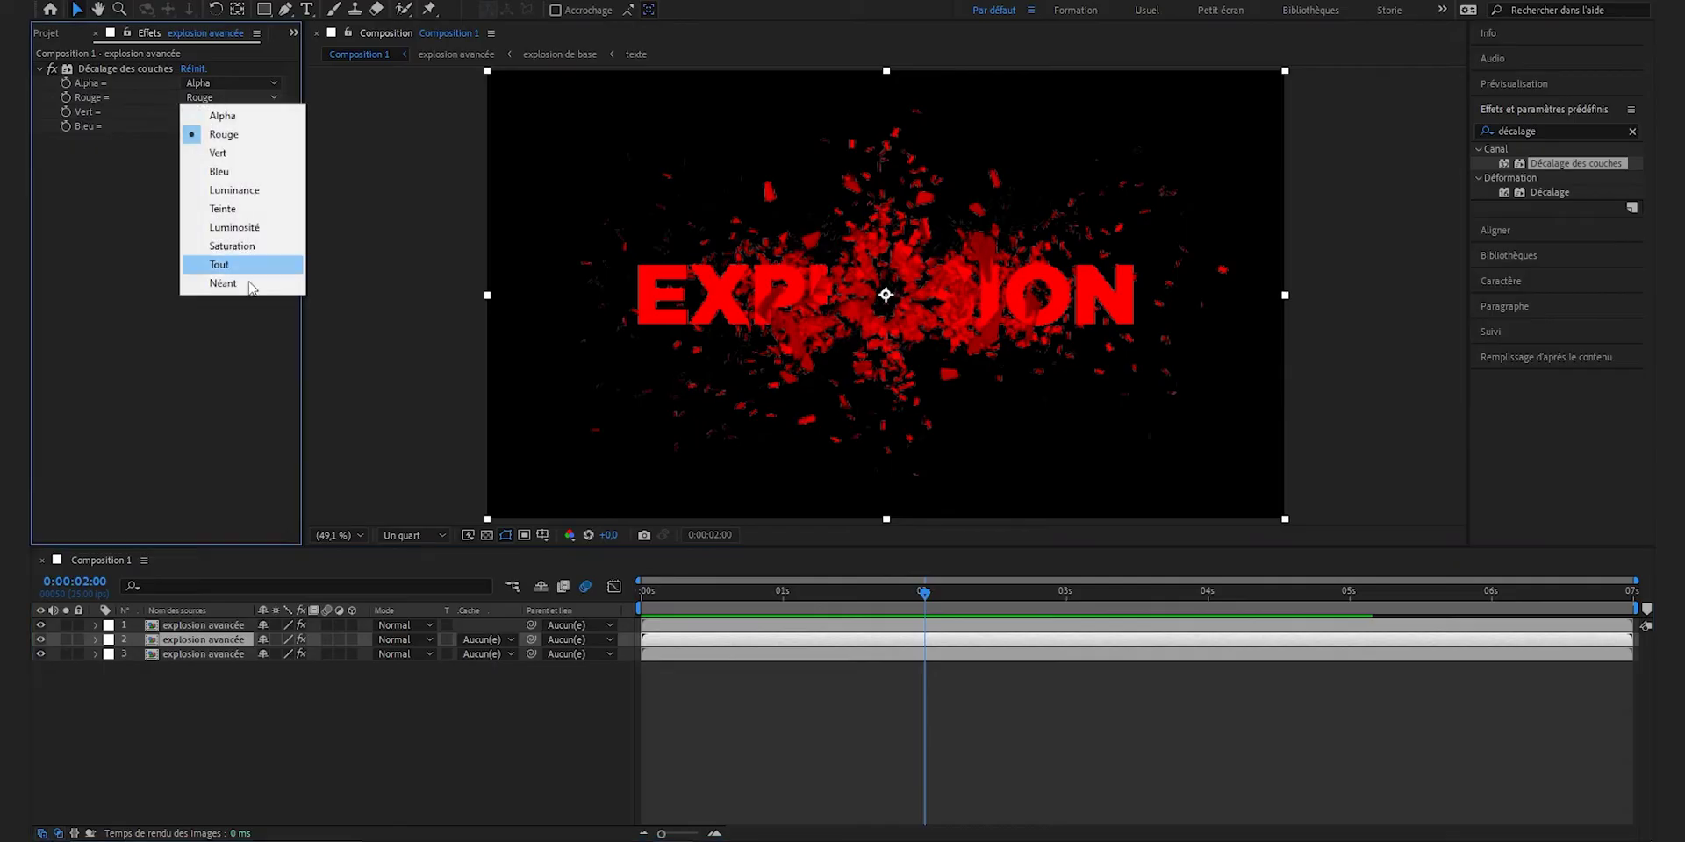
pyautogui.click(249, 286)
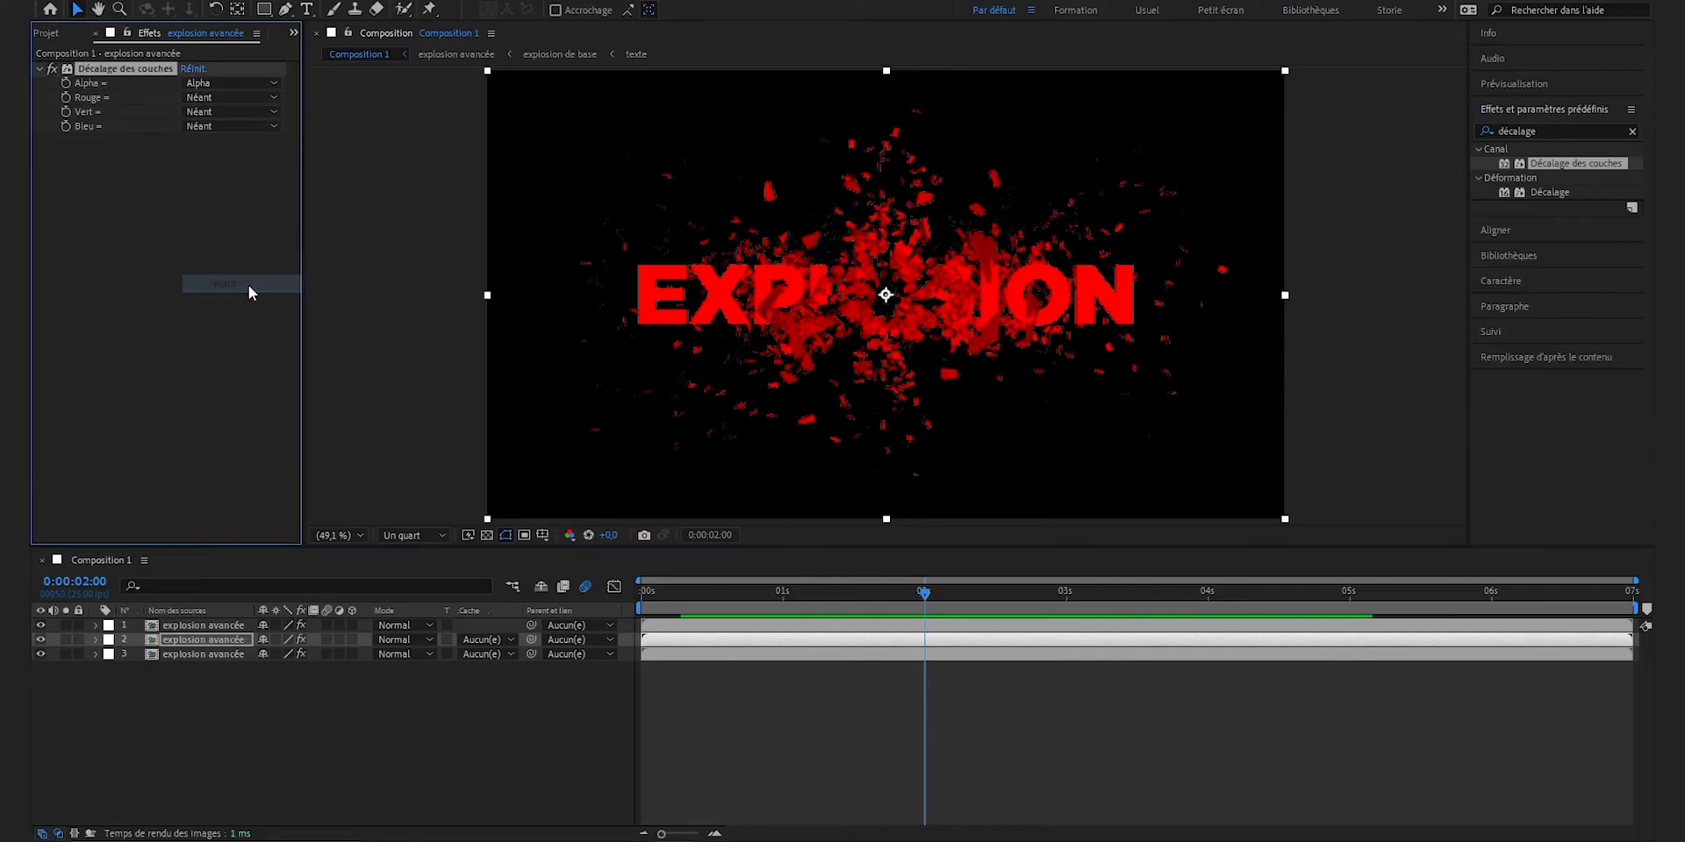
pyautogui.click(226, 112)
pyautogui.click(234, 168)
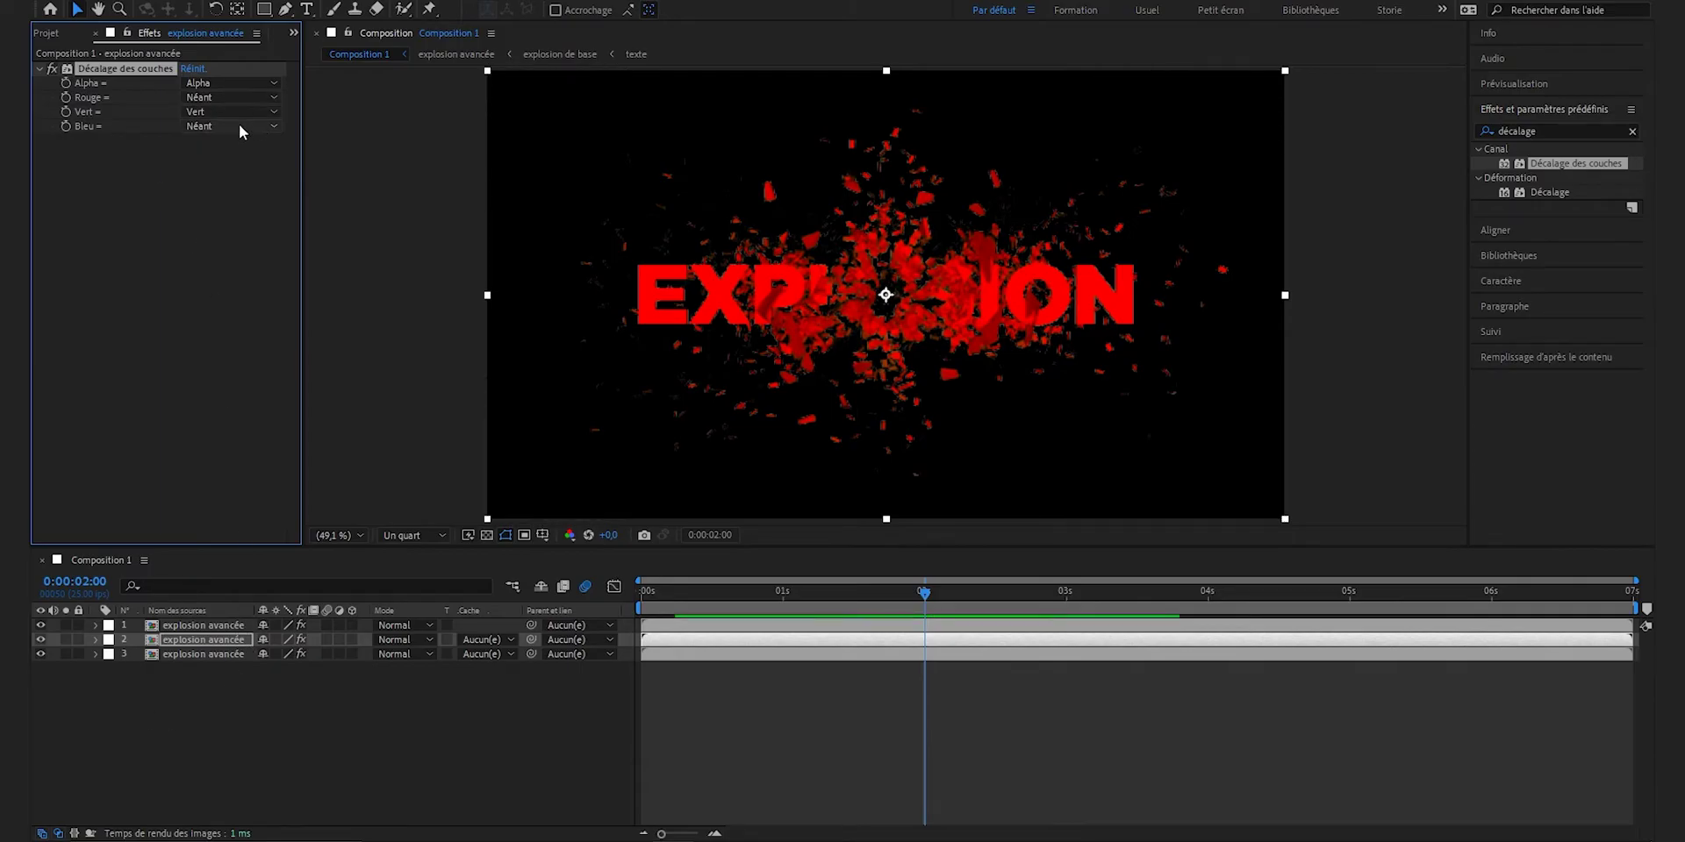
# Step: On the topmost explosion avancée layer, set Décalage des couches to Néant for Rouge and Bleu for the Bleu channel
pyautogui.click(185, 626)
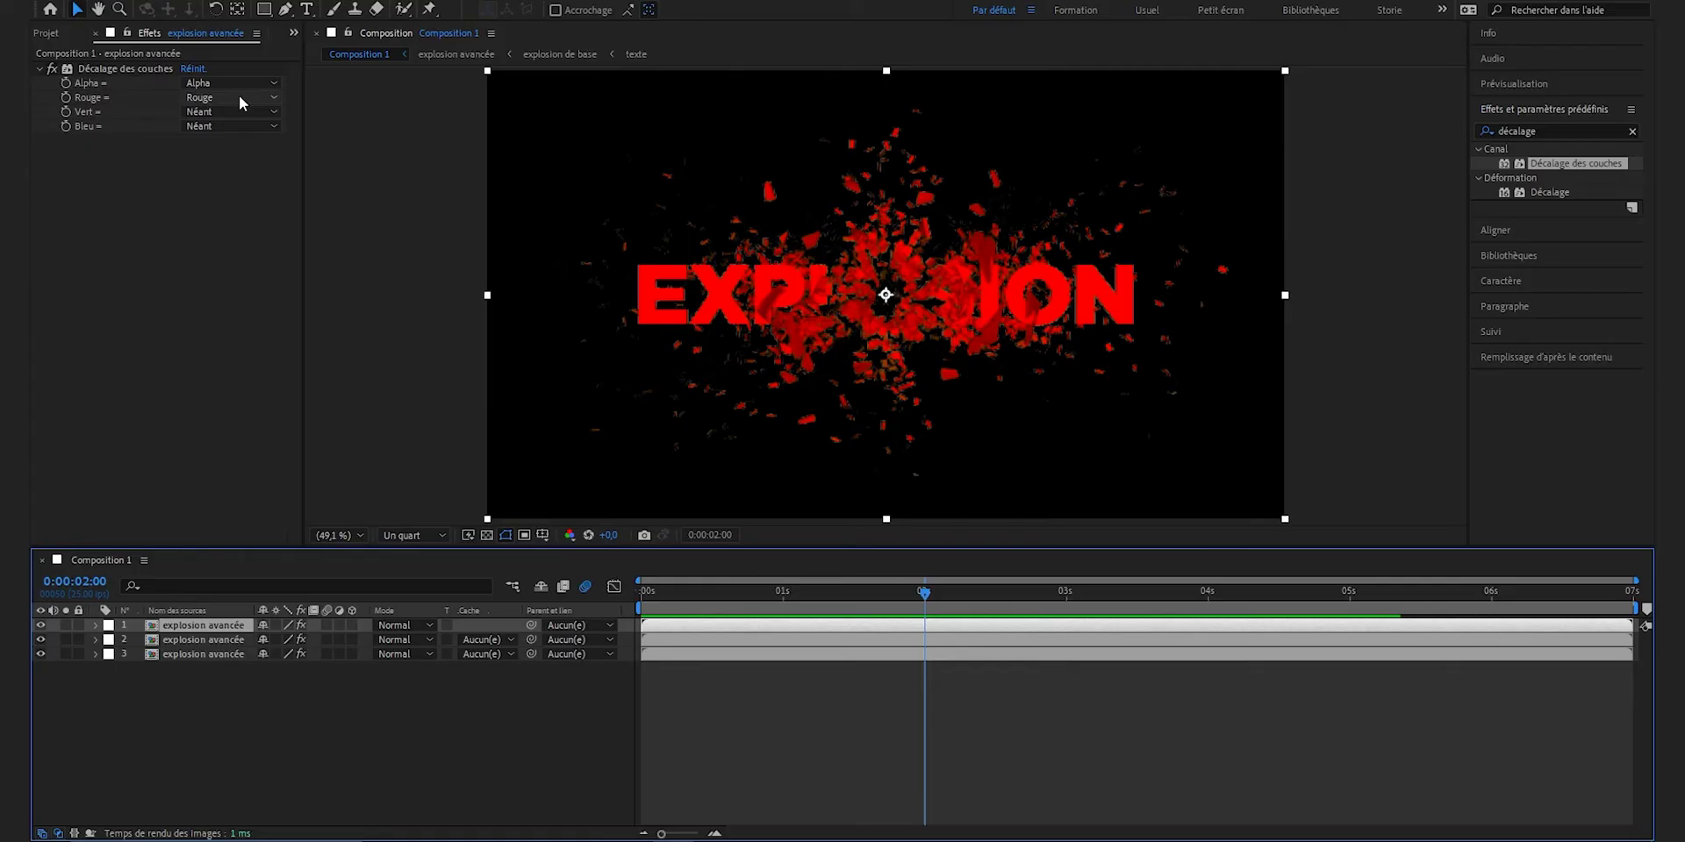
pyautogui.click(239, 94)
pyautogui.click(240, 288)
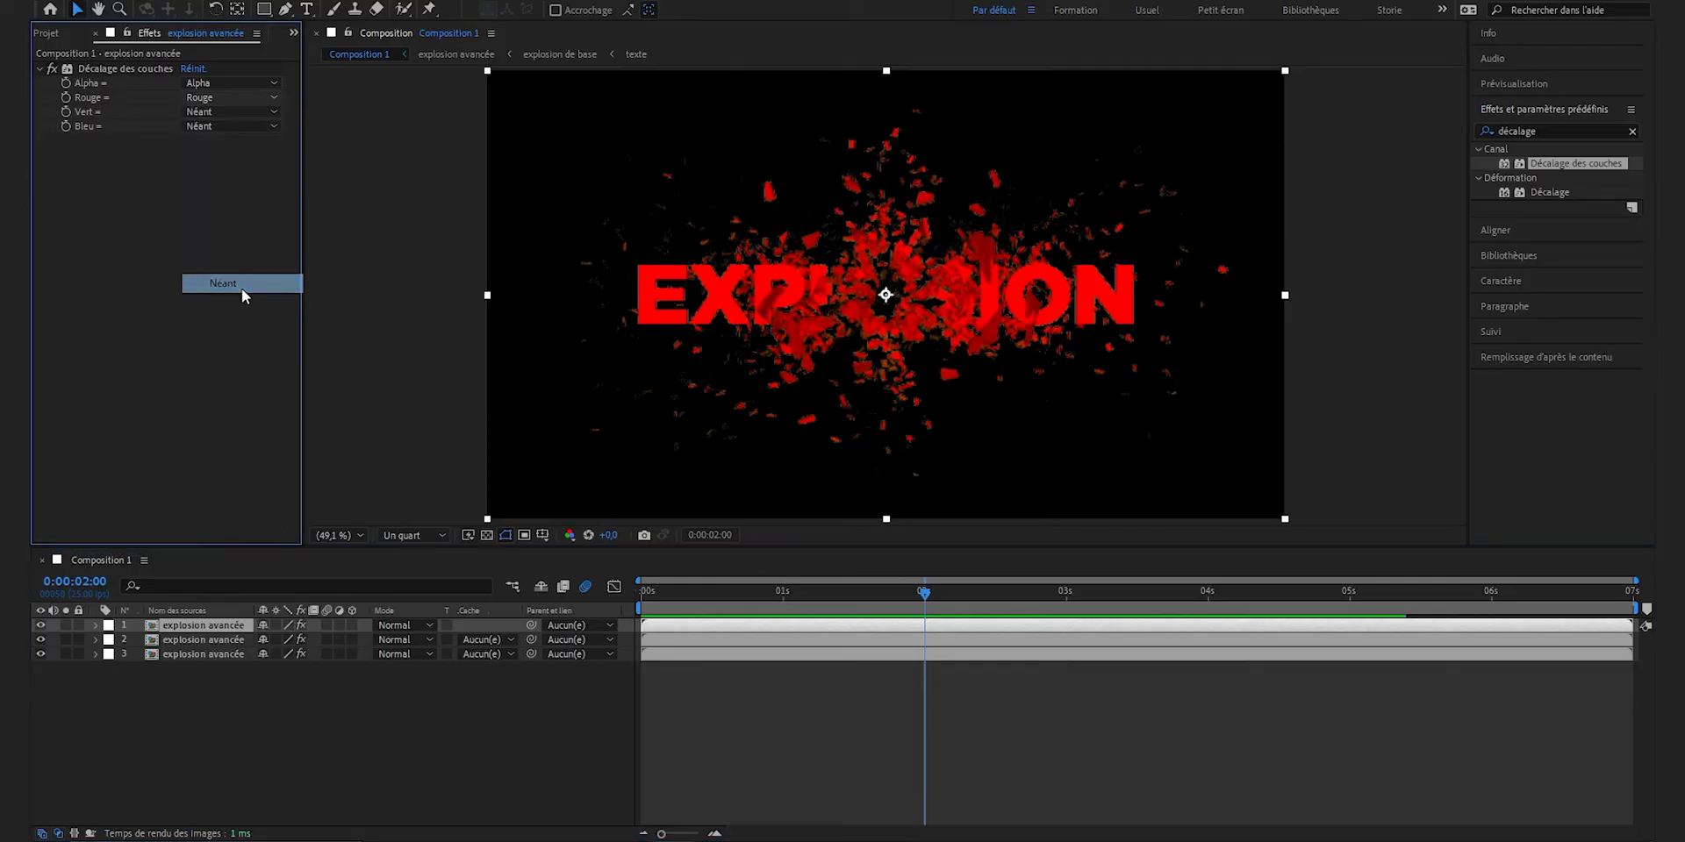
pyautogui.click(222, 126)
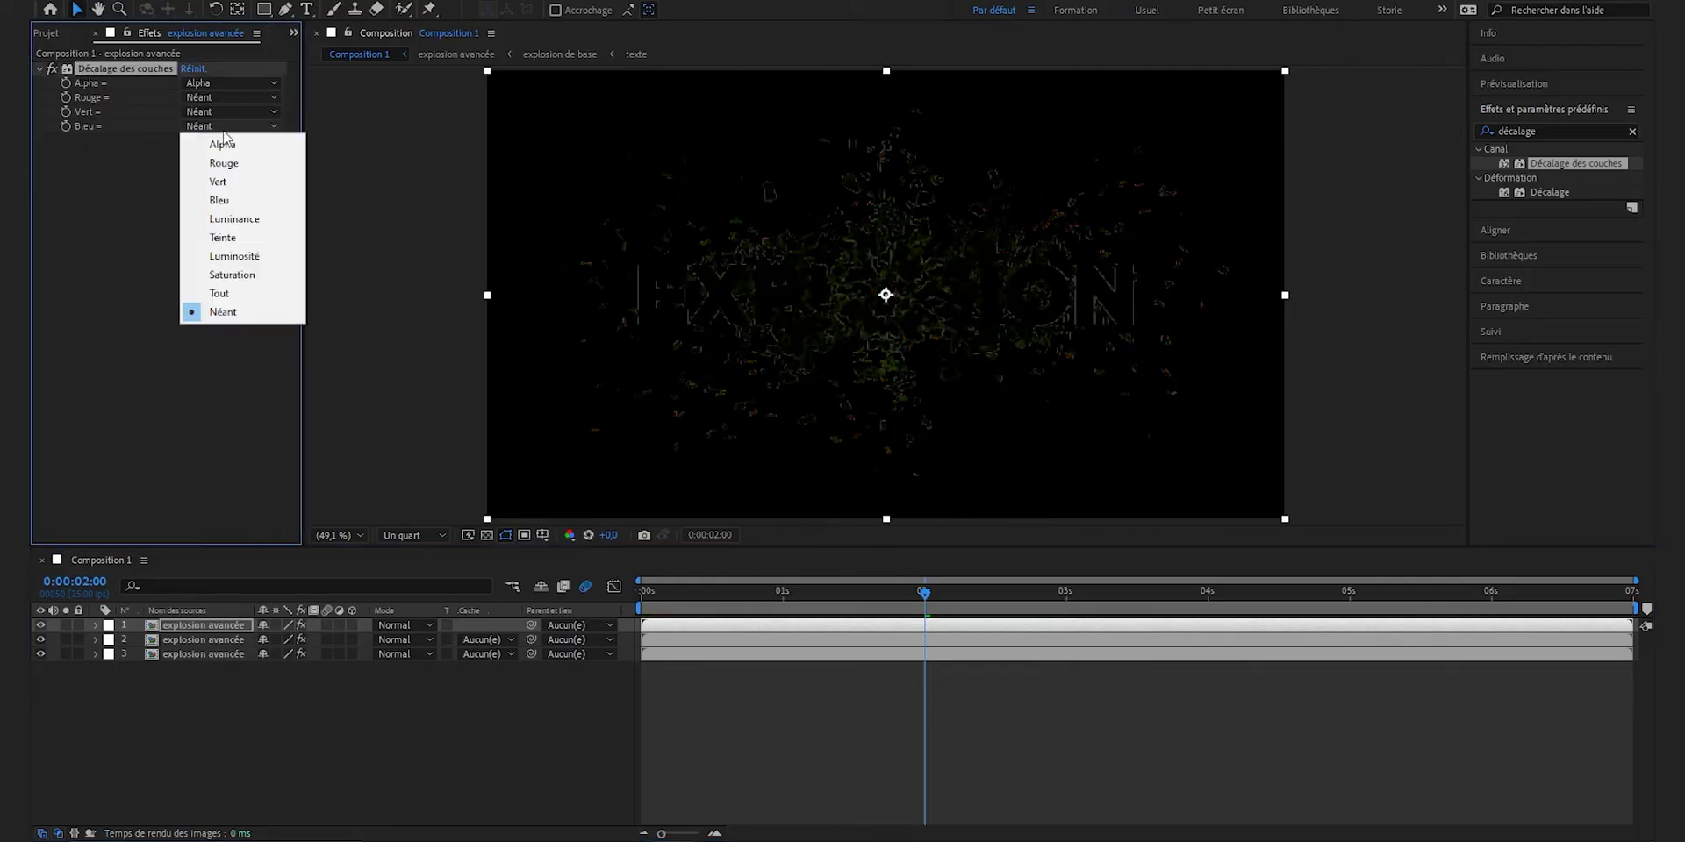
pyautogui.click(243, 201)
# Step: Hide the two upper layers and show them again one at a time to check each colour channel
pyautogui.moveTo(40, 626); pyautogui.dragTo(41, 639)
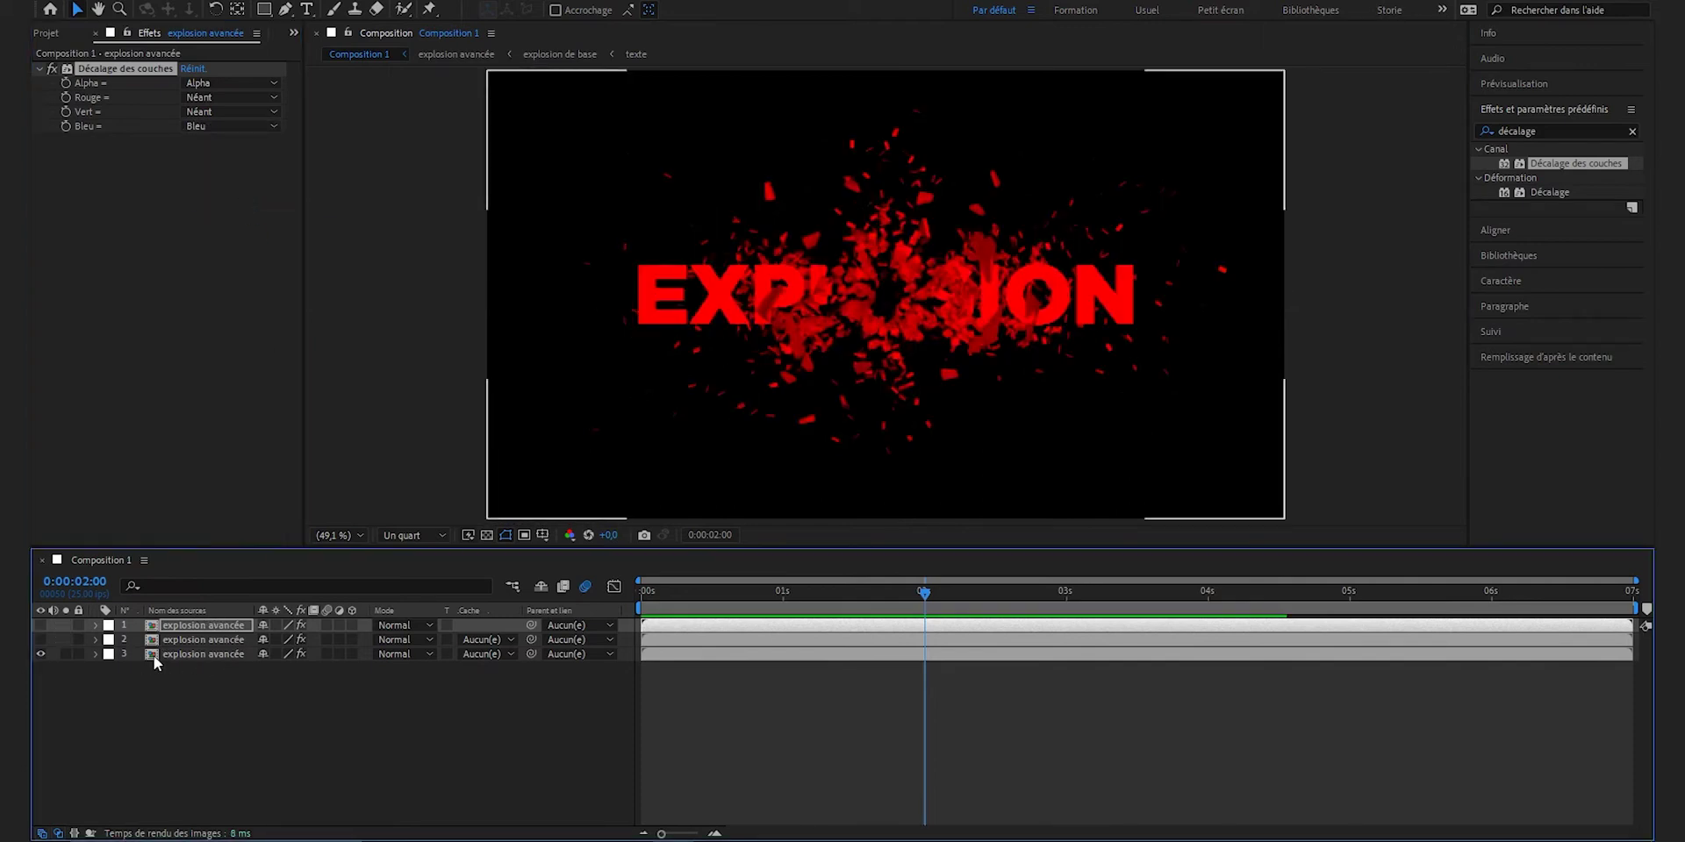
pyautogui.click(40, 640)
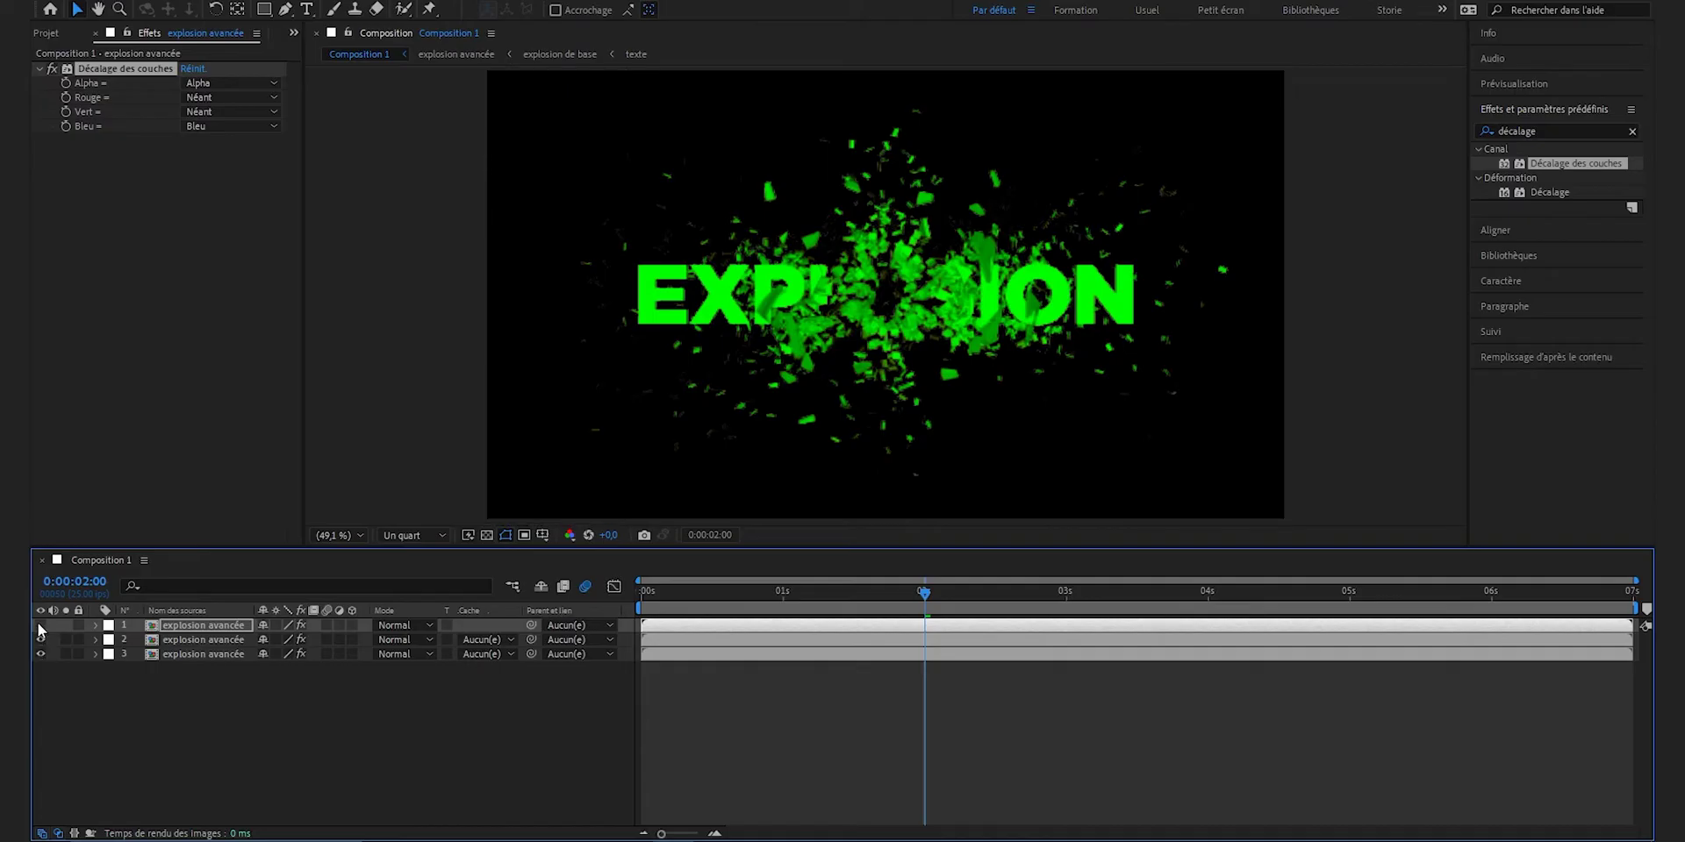
pyautogui.click(40, 626)
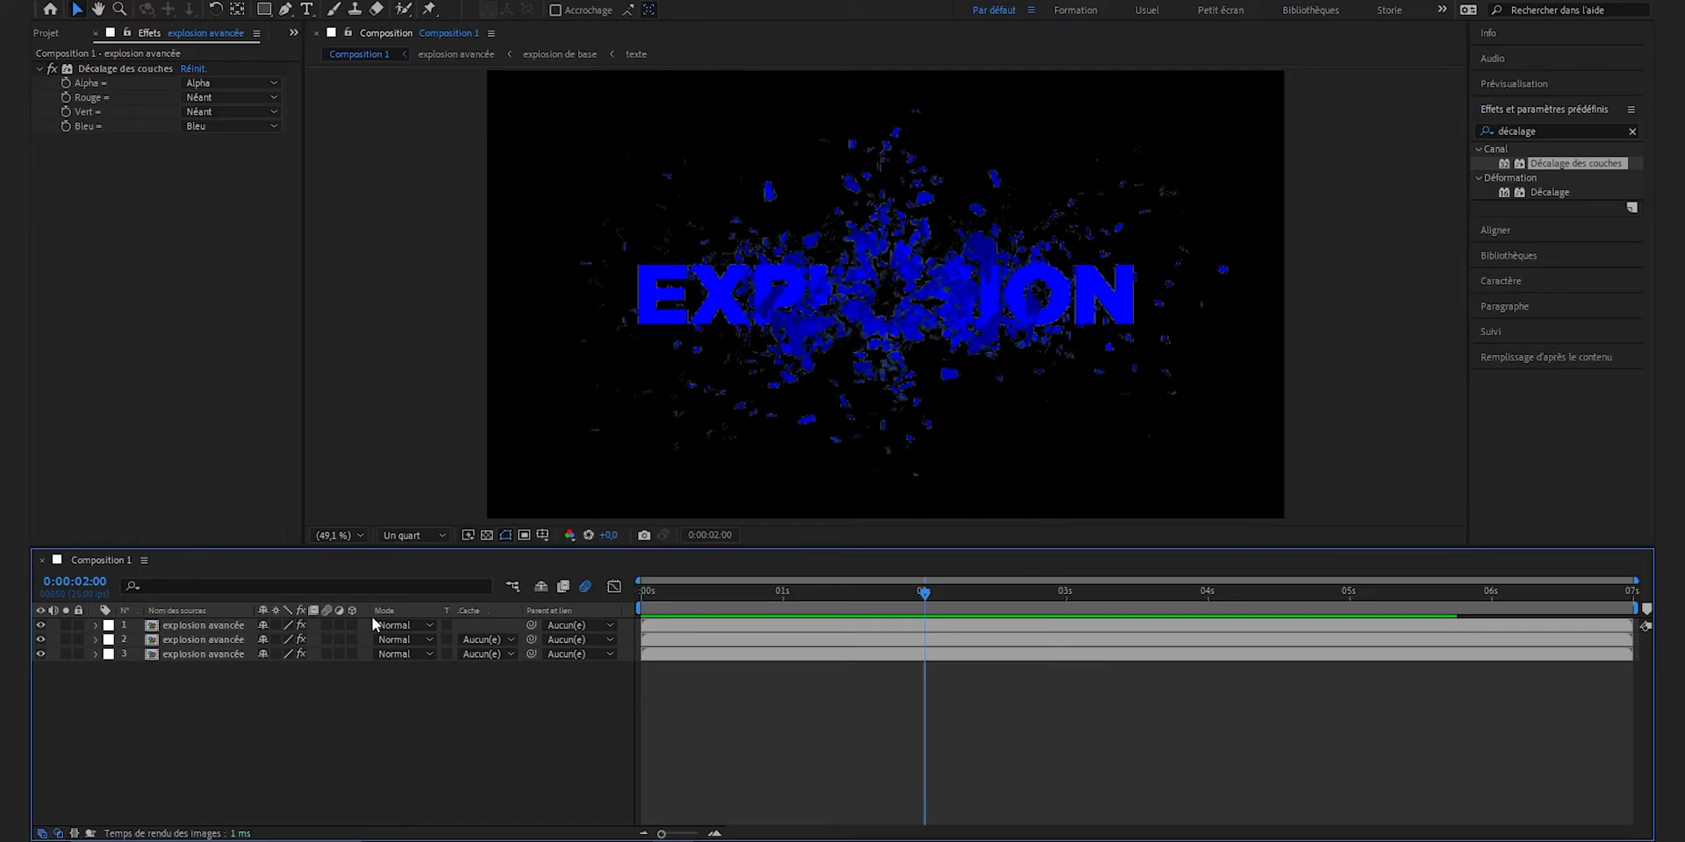
pyautogui.rightClick(415, 612)
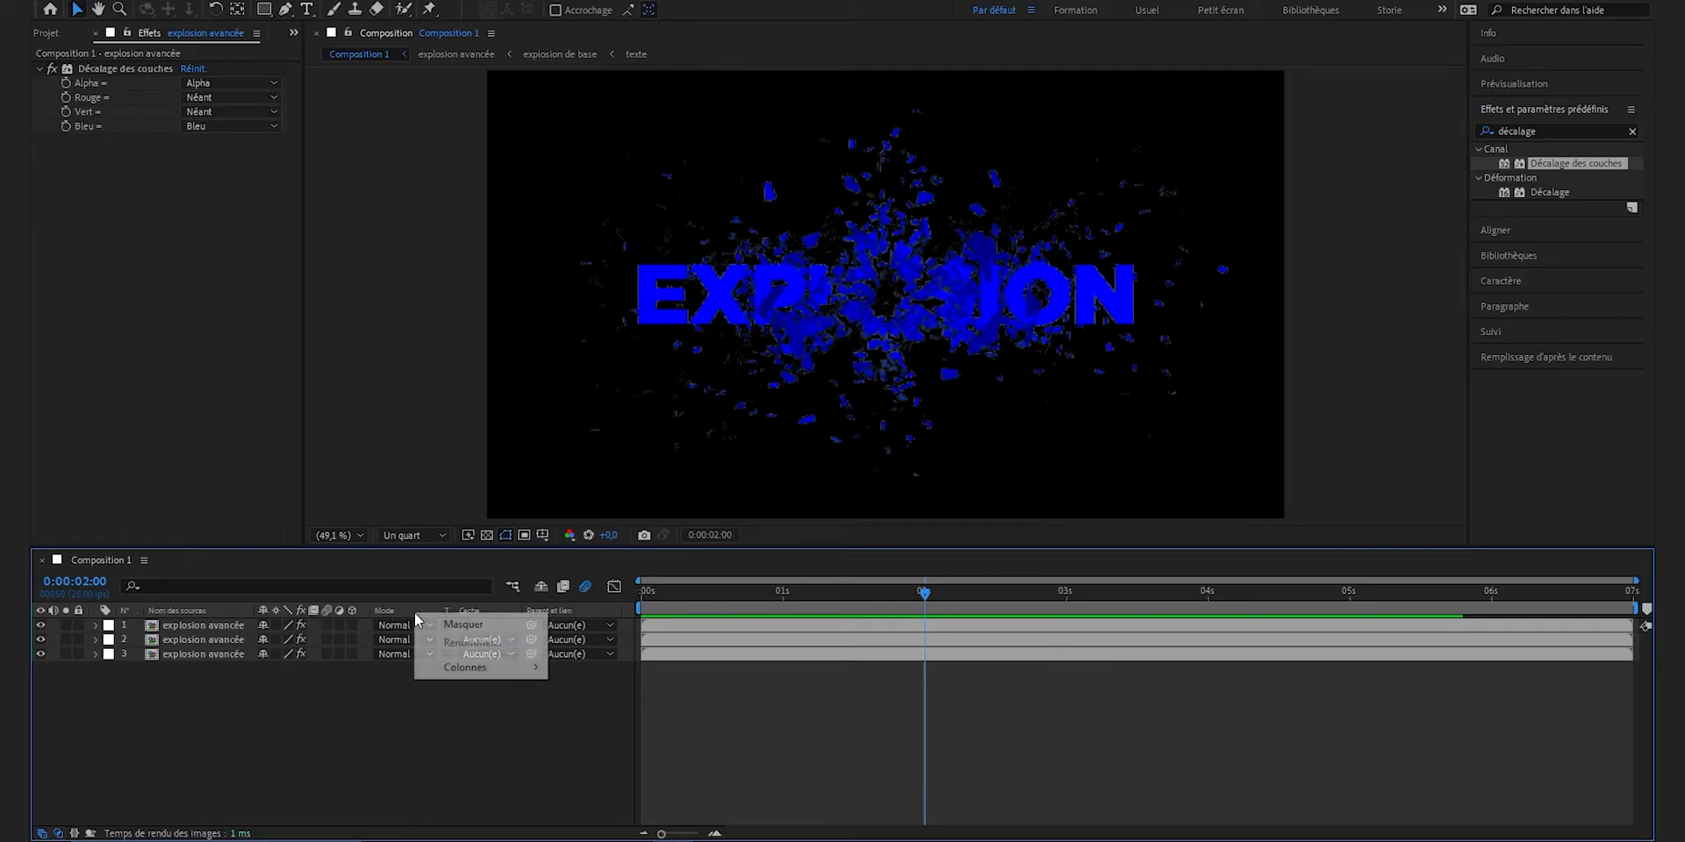
pyautogui.moveTo(478, 667)
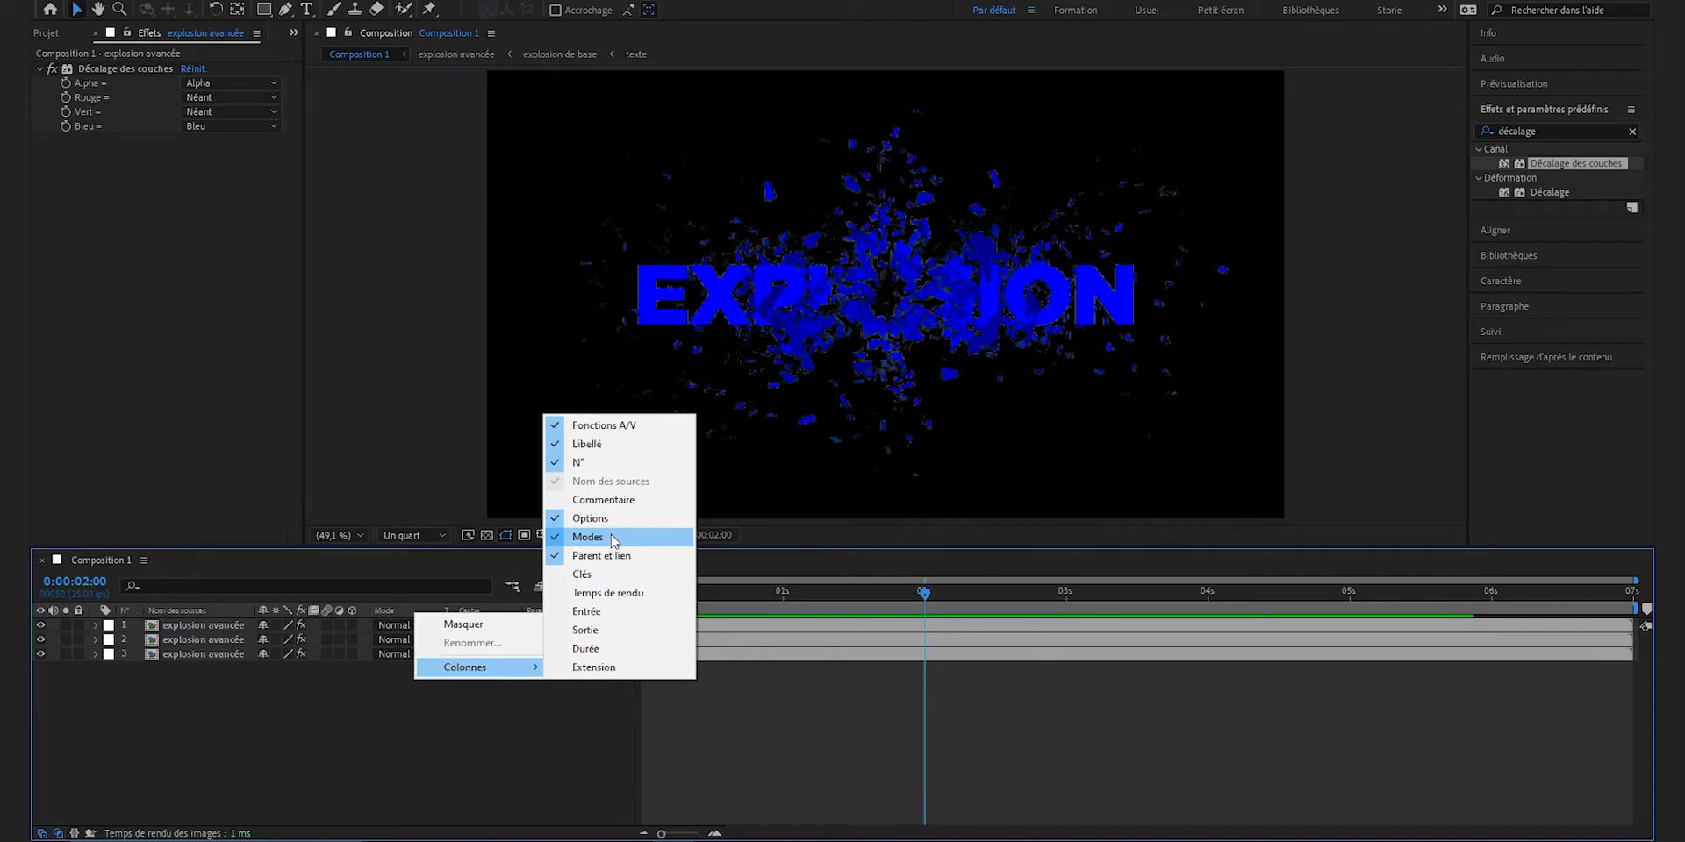
pyautogui.click(472, 747)
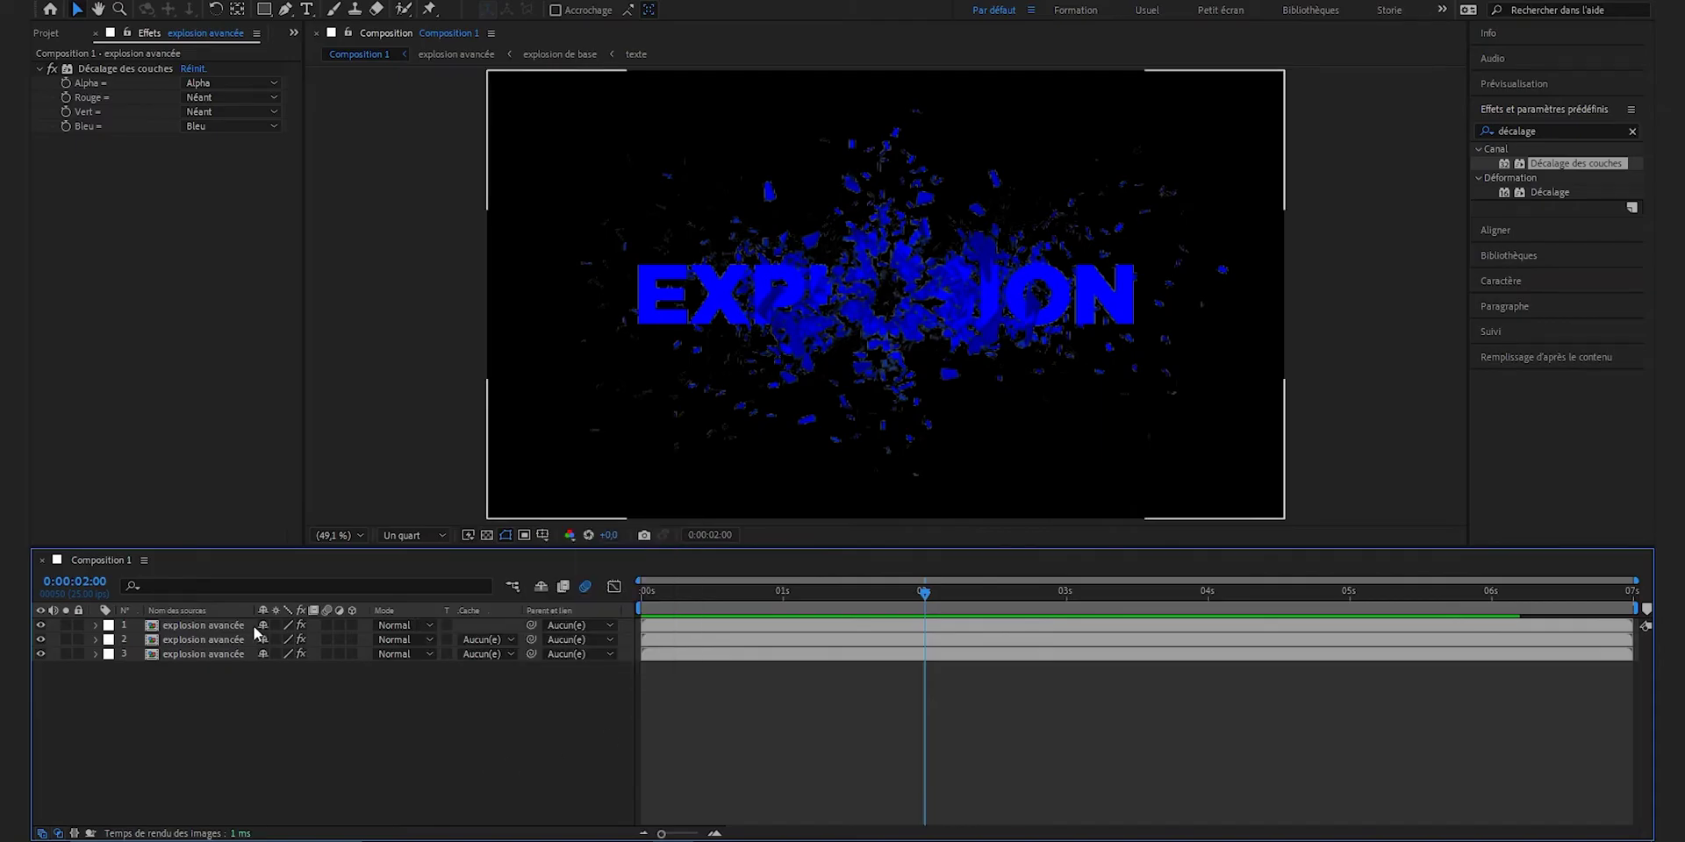
# Step: Set the blending mode of the two upper explosion avancée layers to Ecran
pyautogui.click(416, 639)
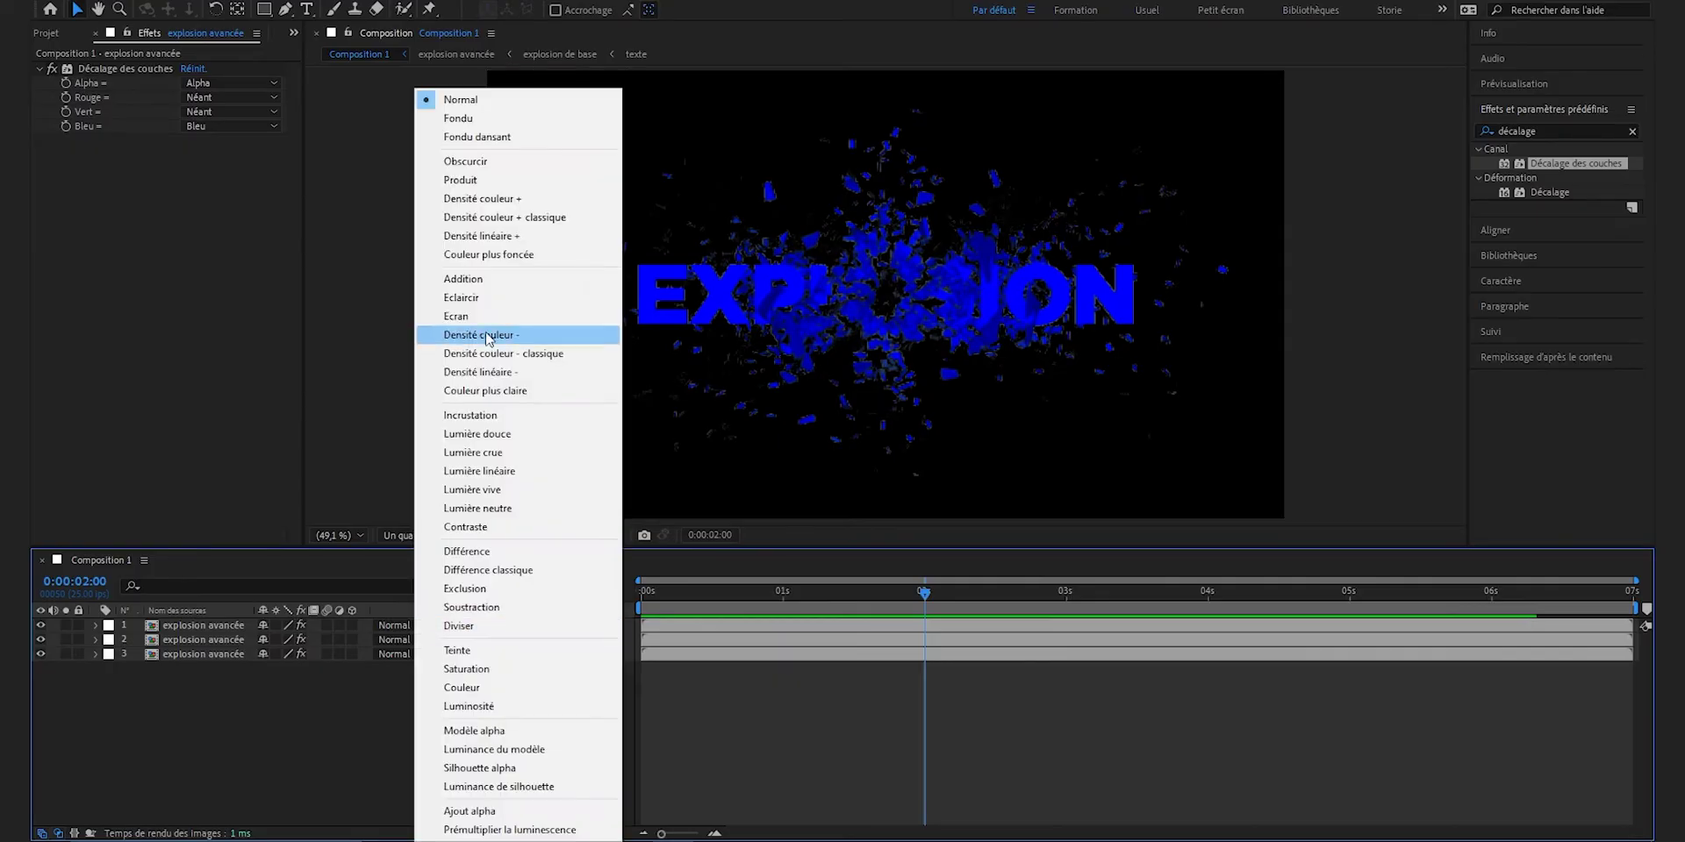
pyautogui.click(456, 316)
pyautogui.click(412, 641)
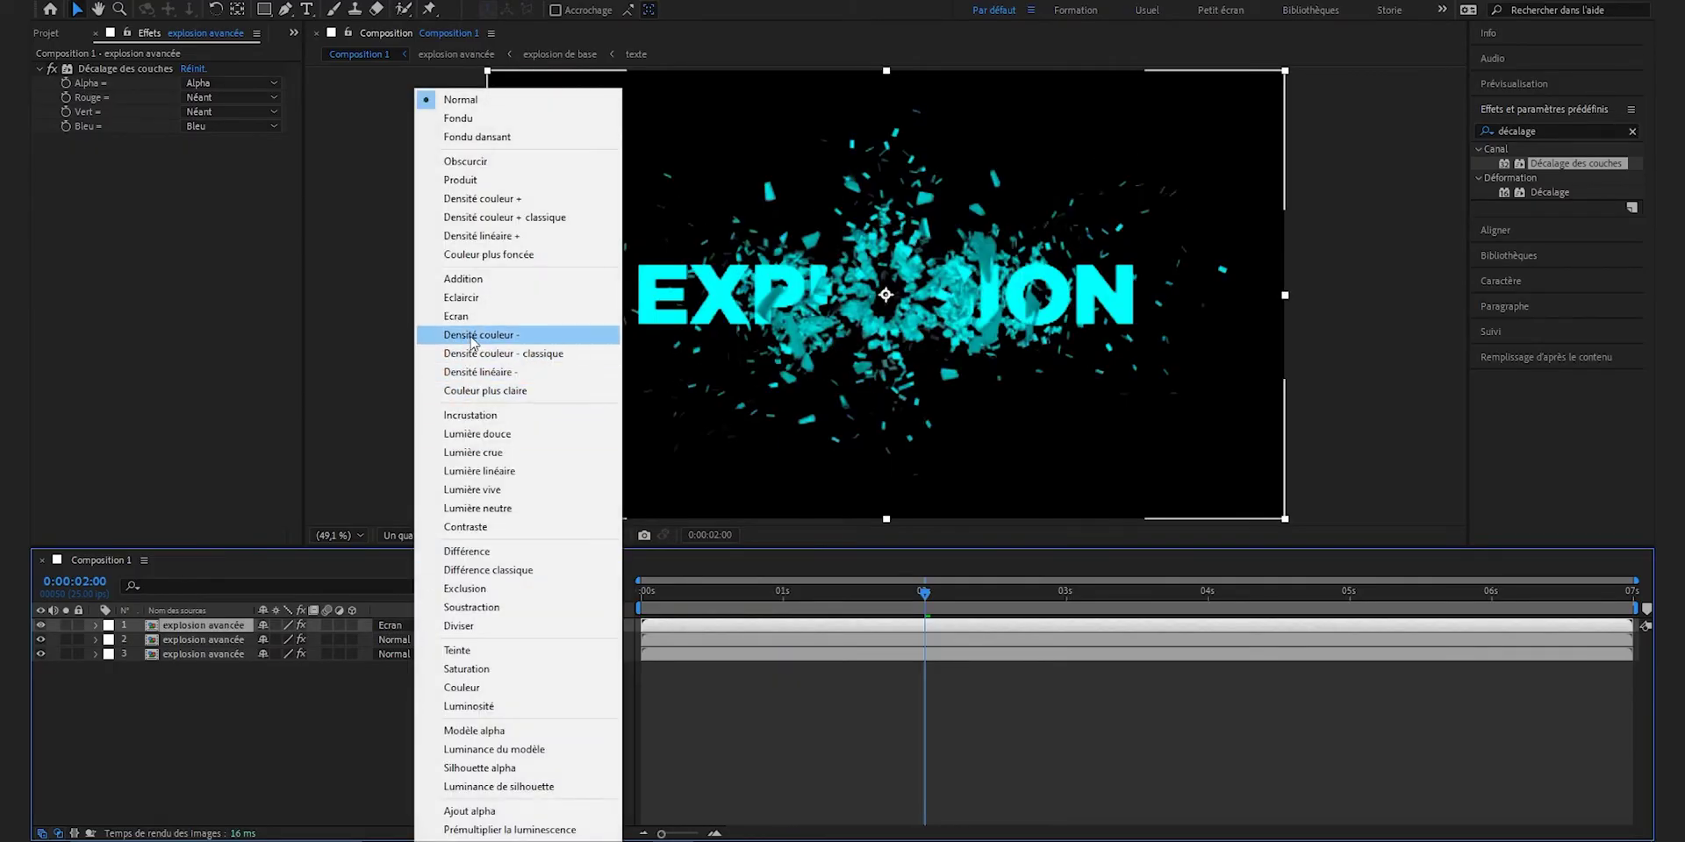
pyautogui.click(457, 316)
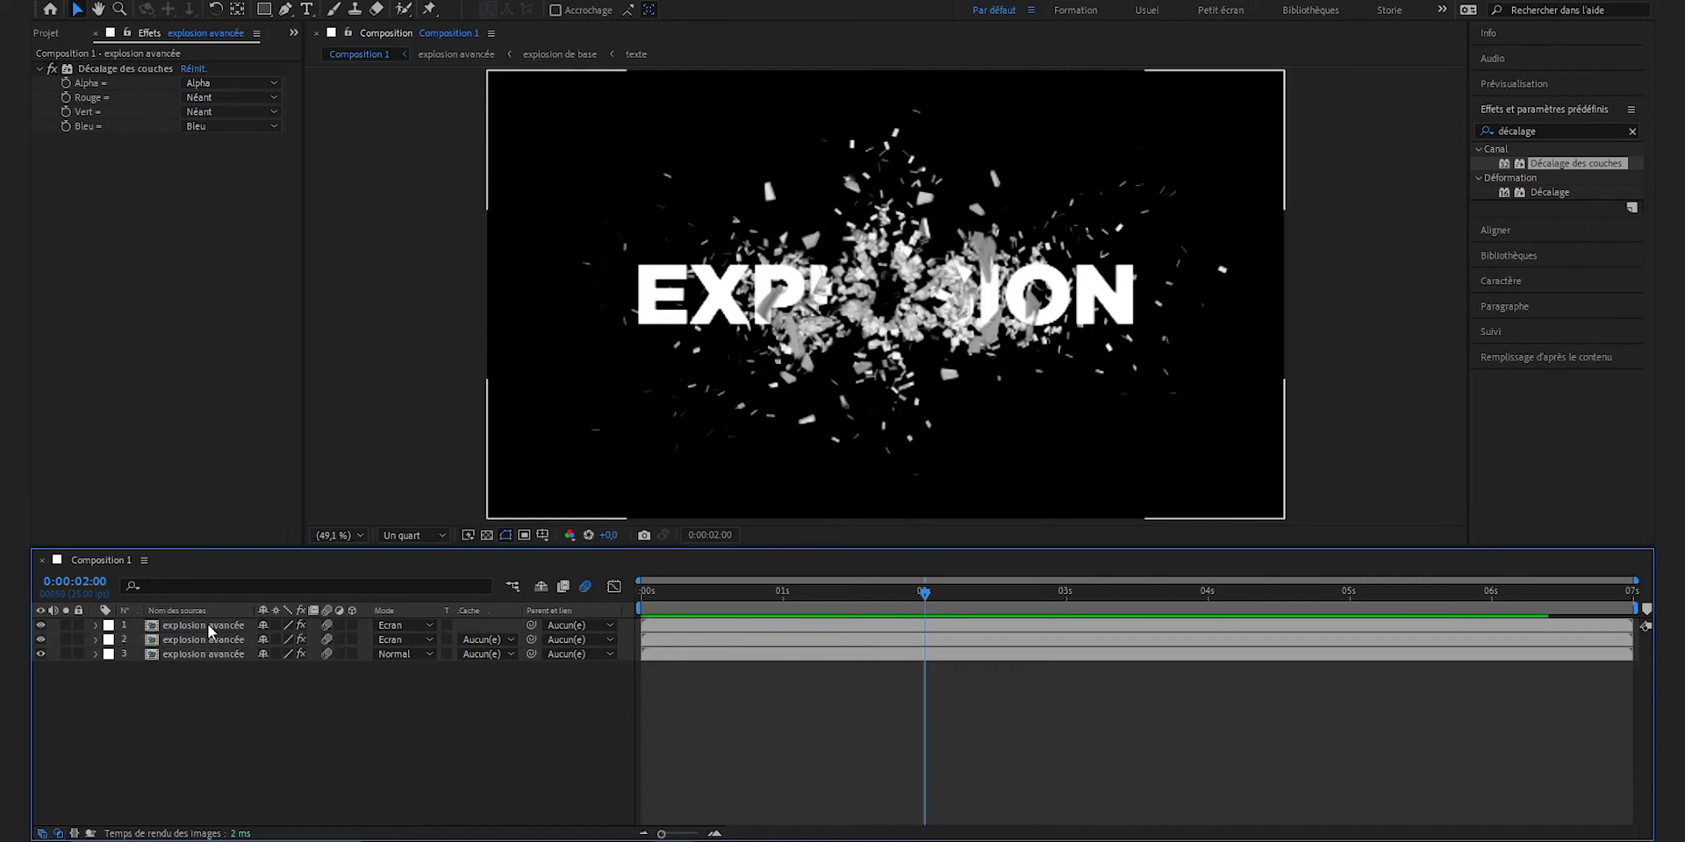
# Step: Set the topmost explosion avancée layer's horizontal Position to 954
pyautogui.click(209, 627)
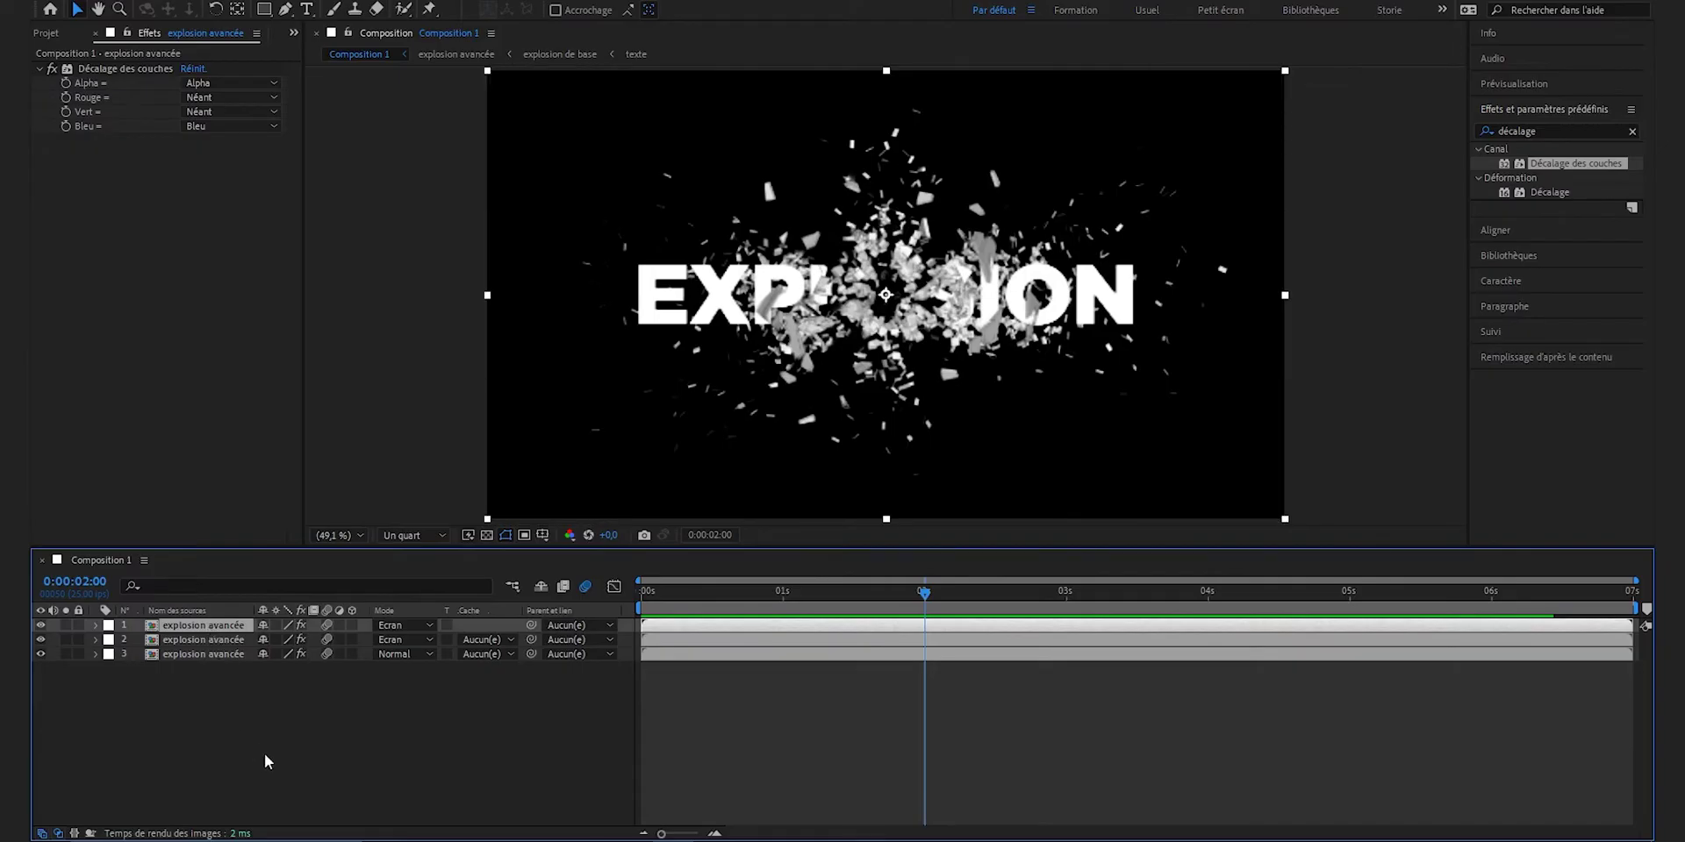
pyautogui.press('p')
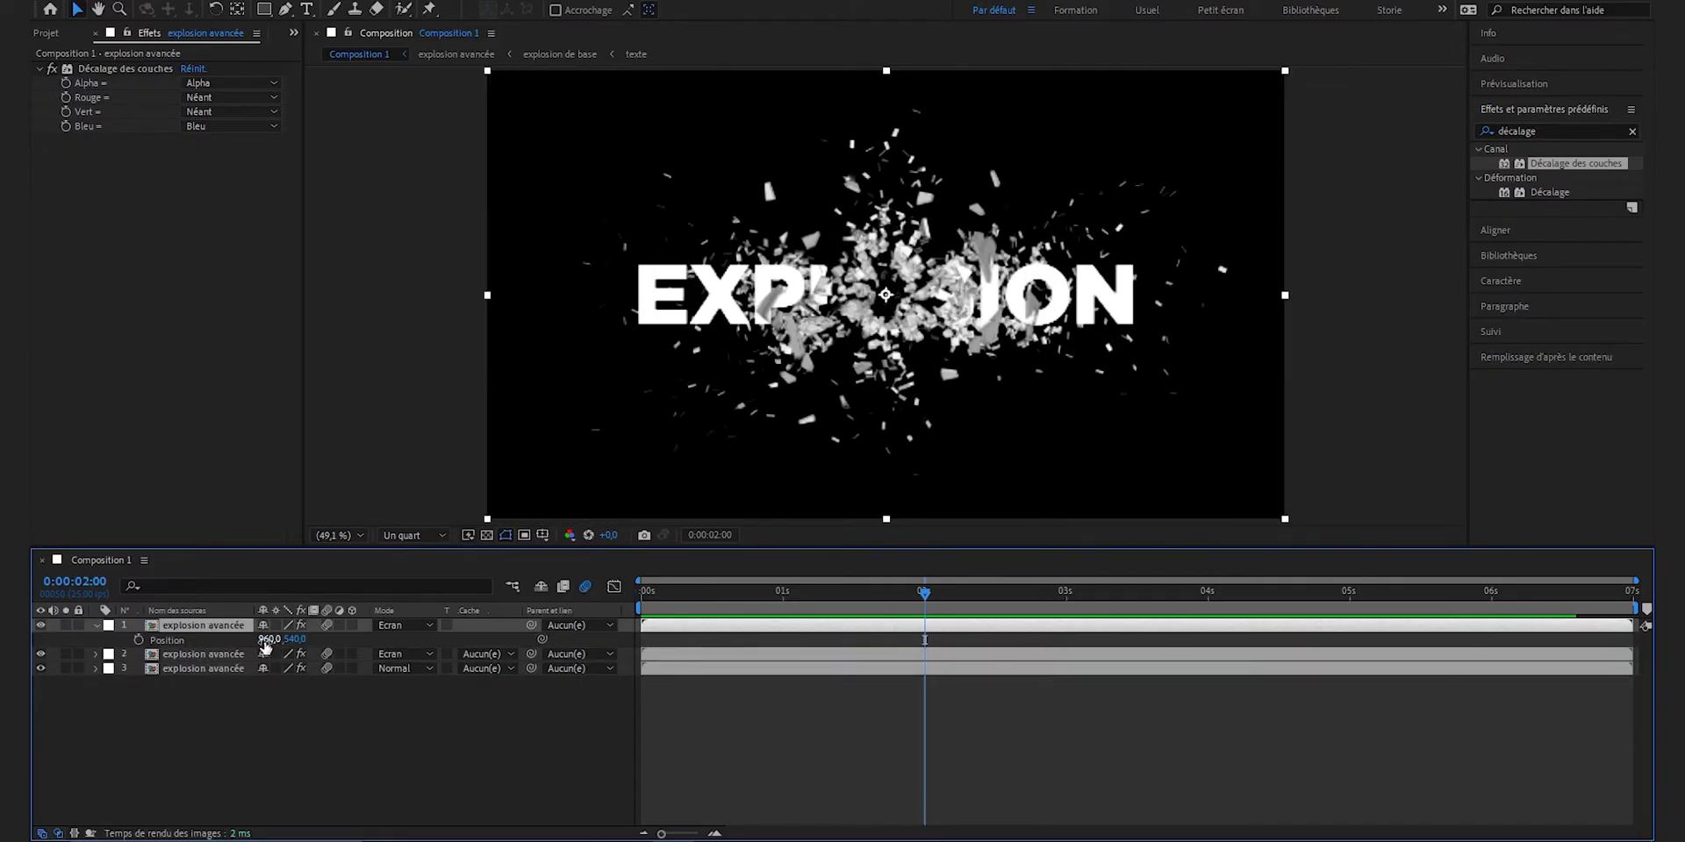
pyautogui.click(267, 640)
pyautogui.write('954')
pyautogui.click(237, 767)
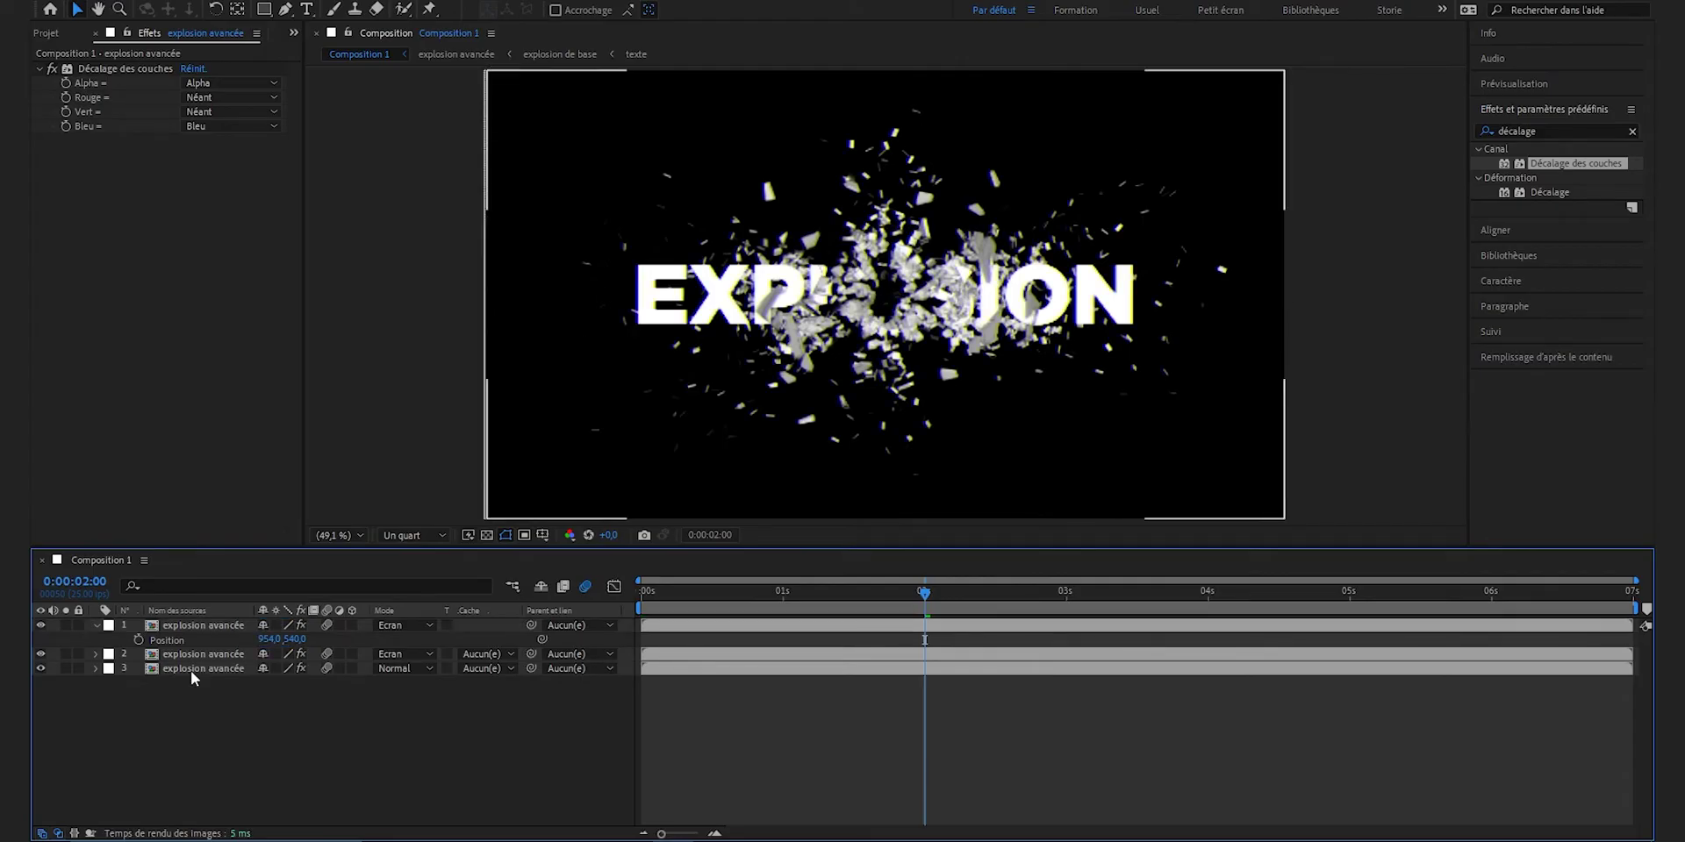
# Step: Set the bottommost explosion avancée layer's horizontal Position to 966 and deselect the layer
pyautogui.click(192, 670)
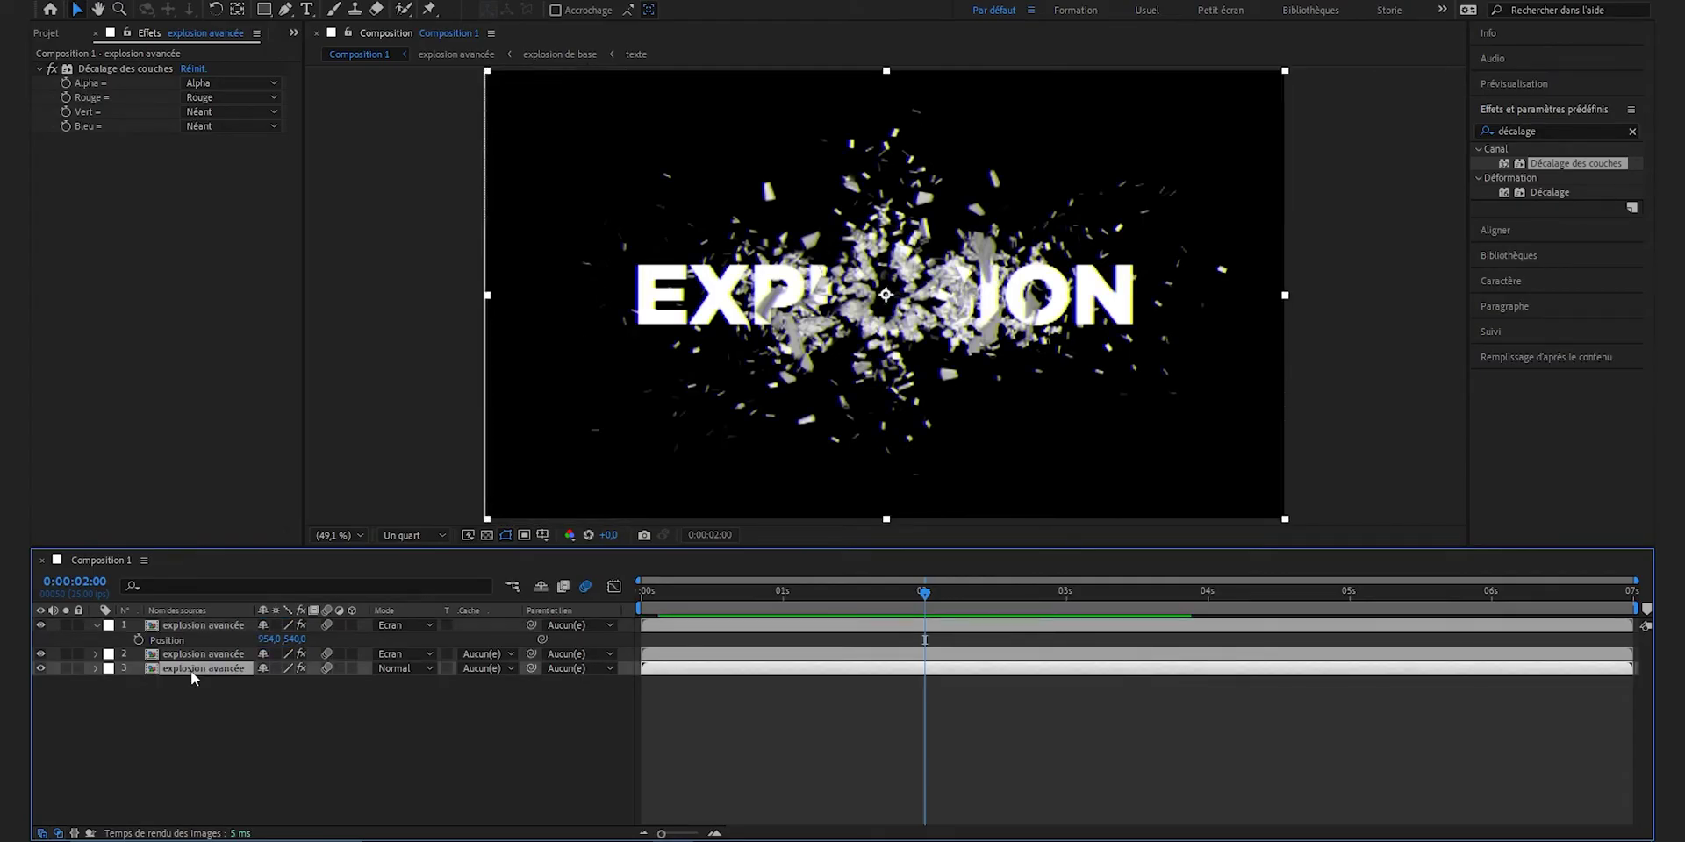
pyautogui.press('p')
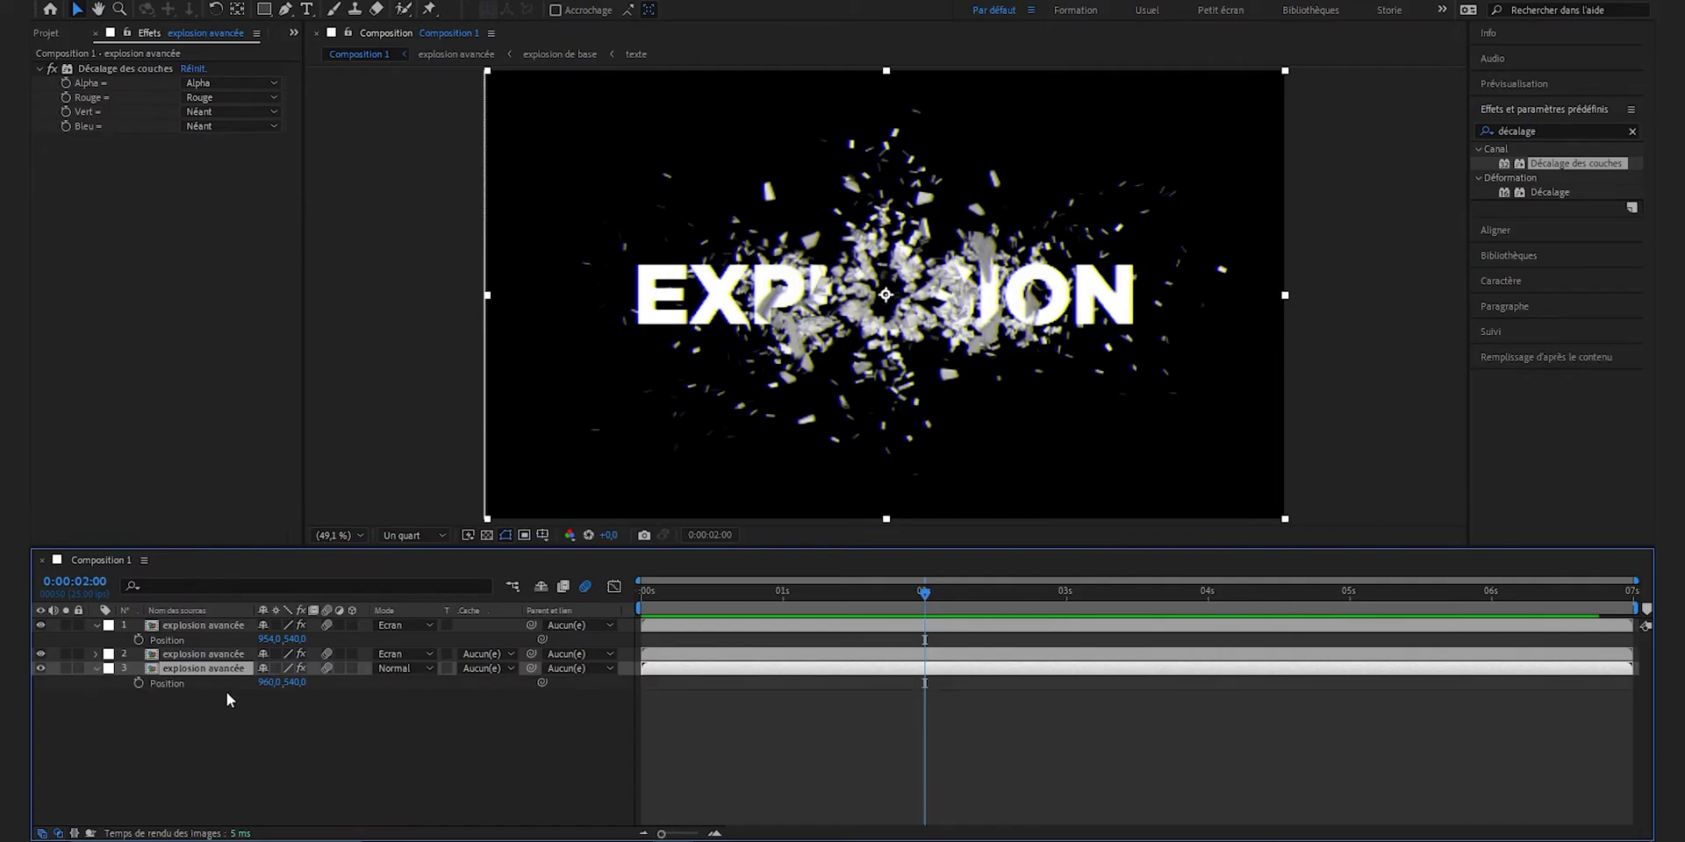
pyautogui.click(269, 683)
pyautogui.write('966')
pyautogui.press('Return')
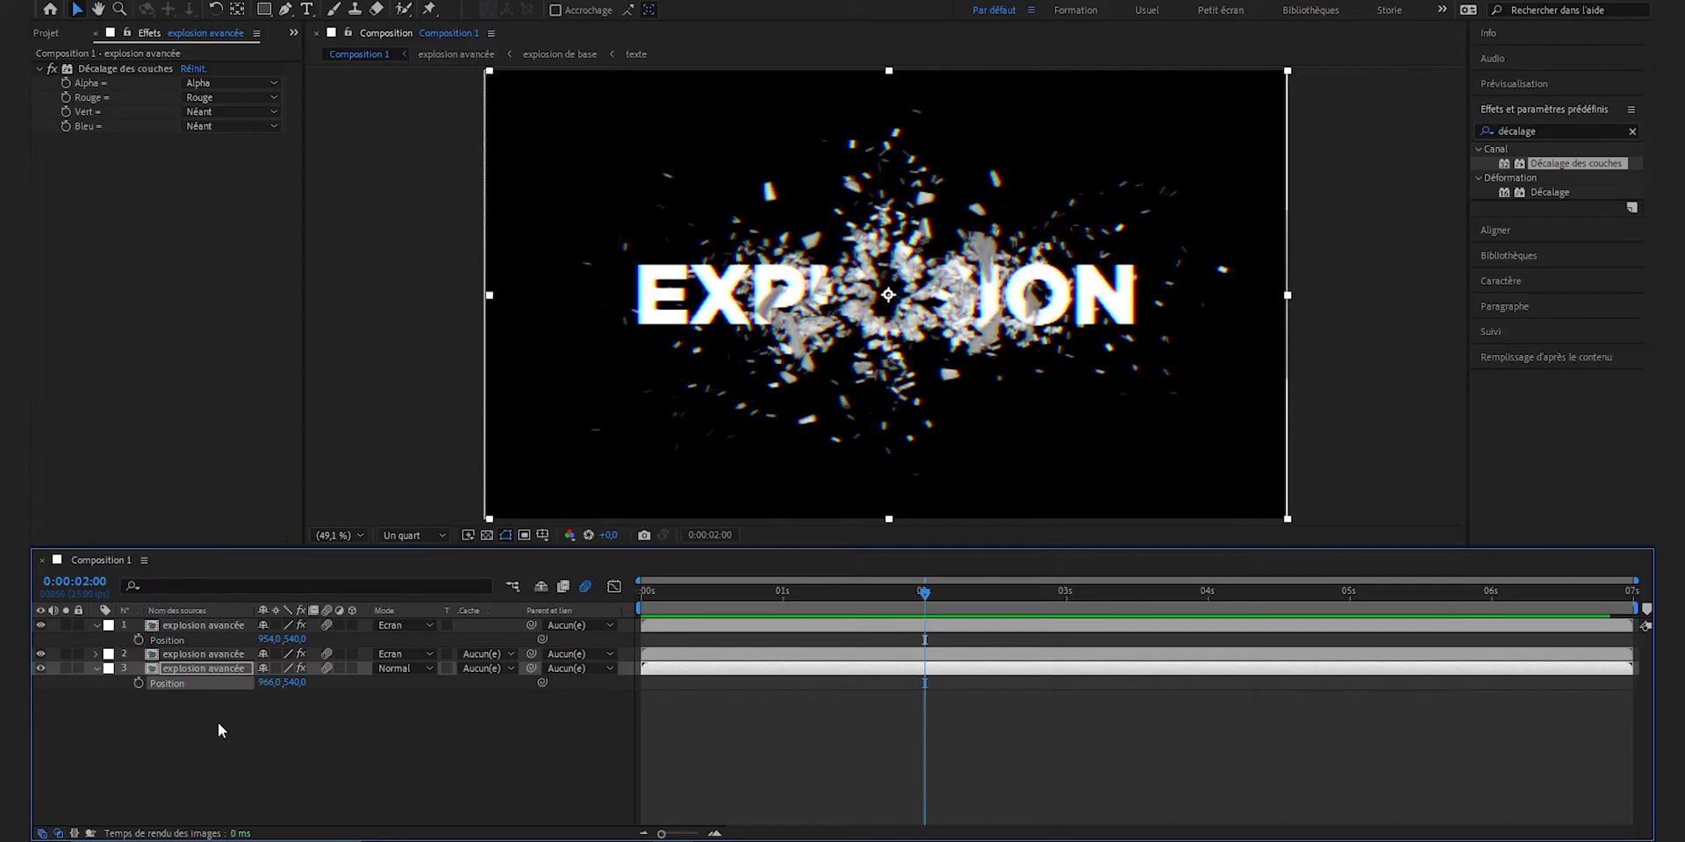
pyautogui.click(872, 503)
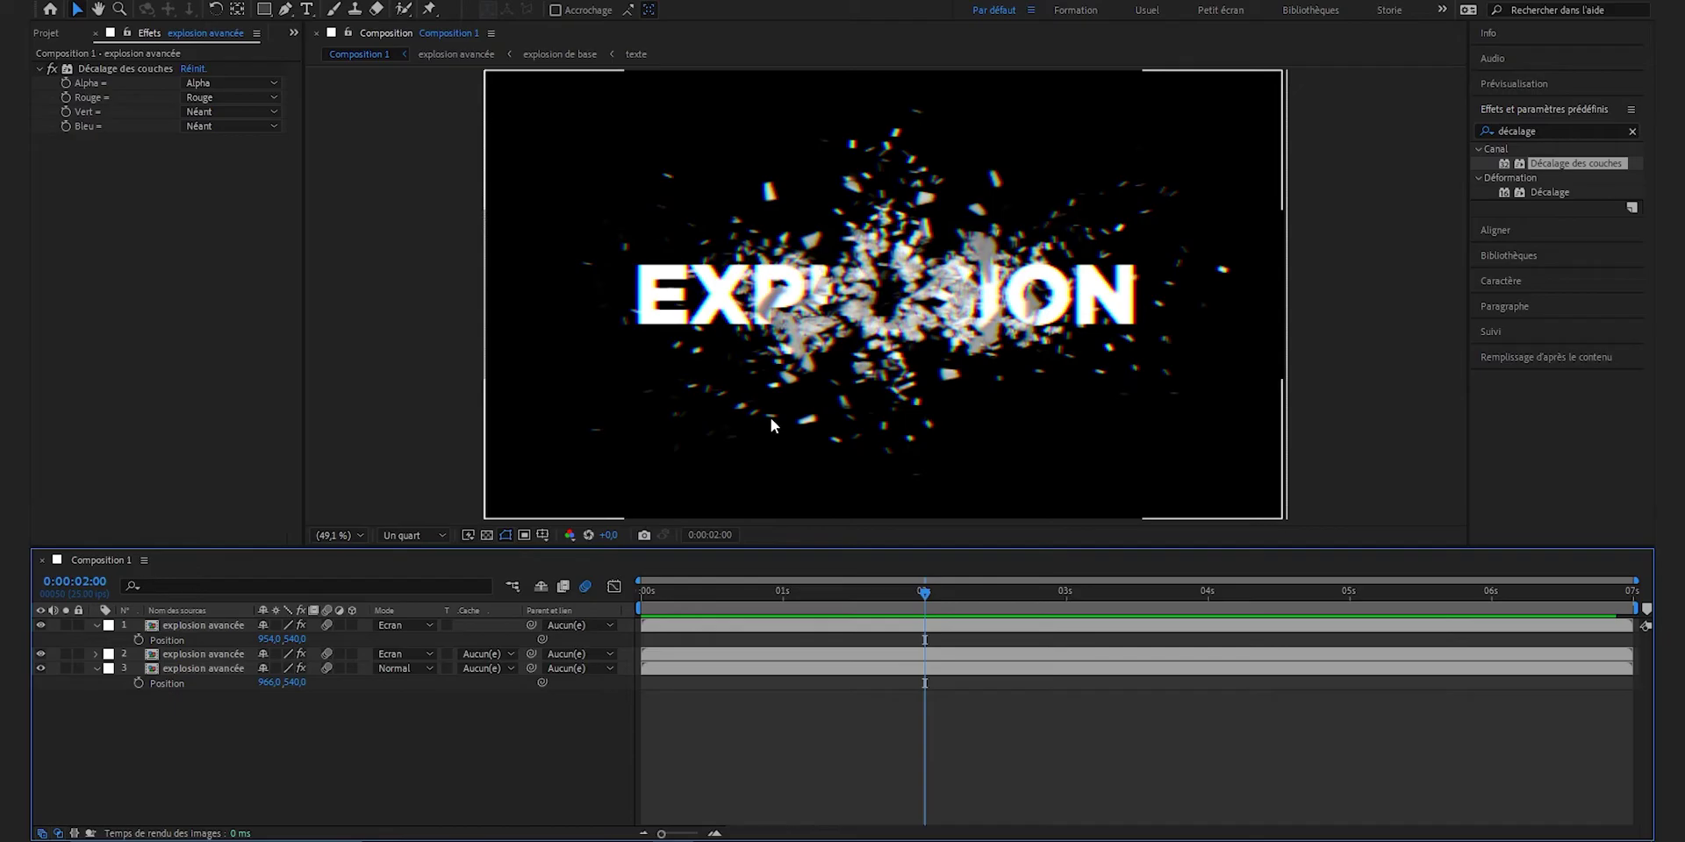
# Step: Collapse the layers' Position properties and preview the explosion animation from the first frame
pyautogui.click(196, 786)
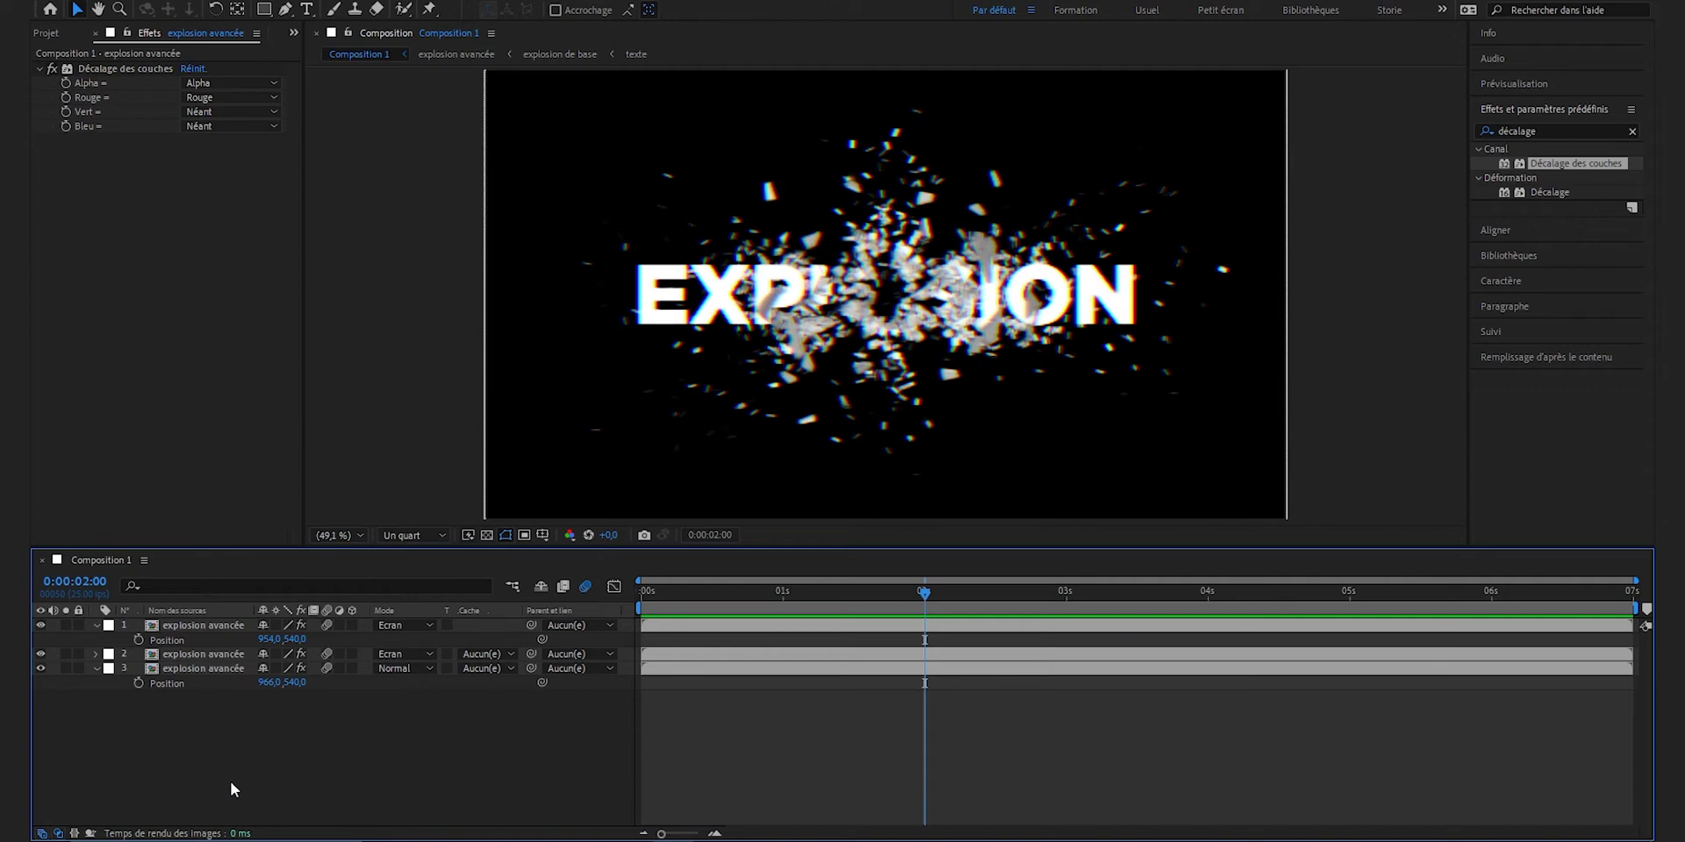
pyautogui.press('u')
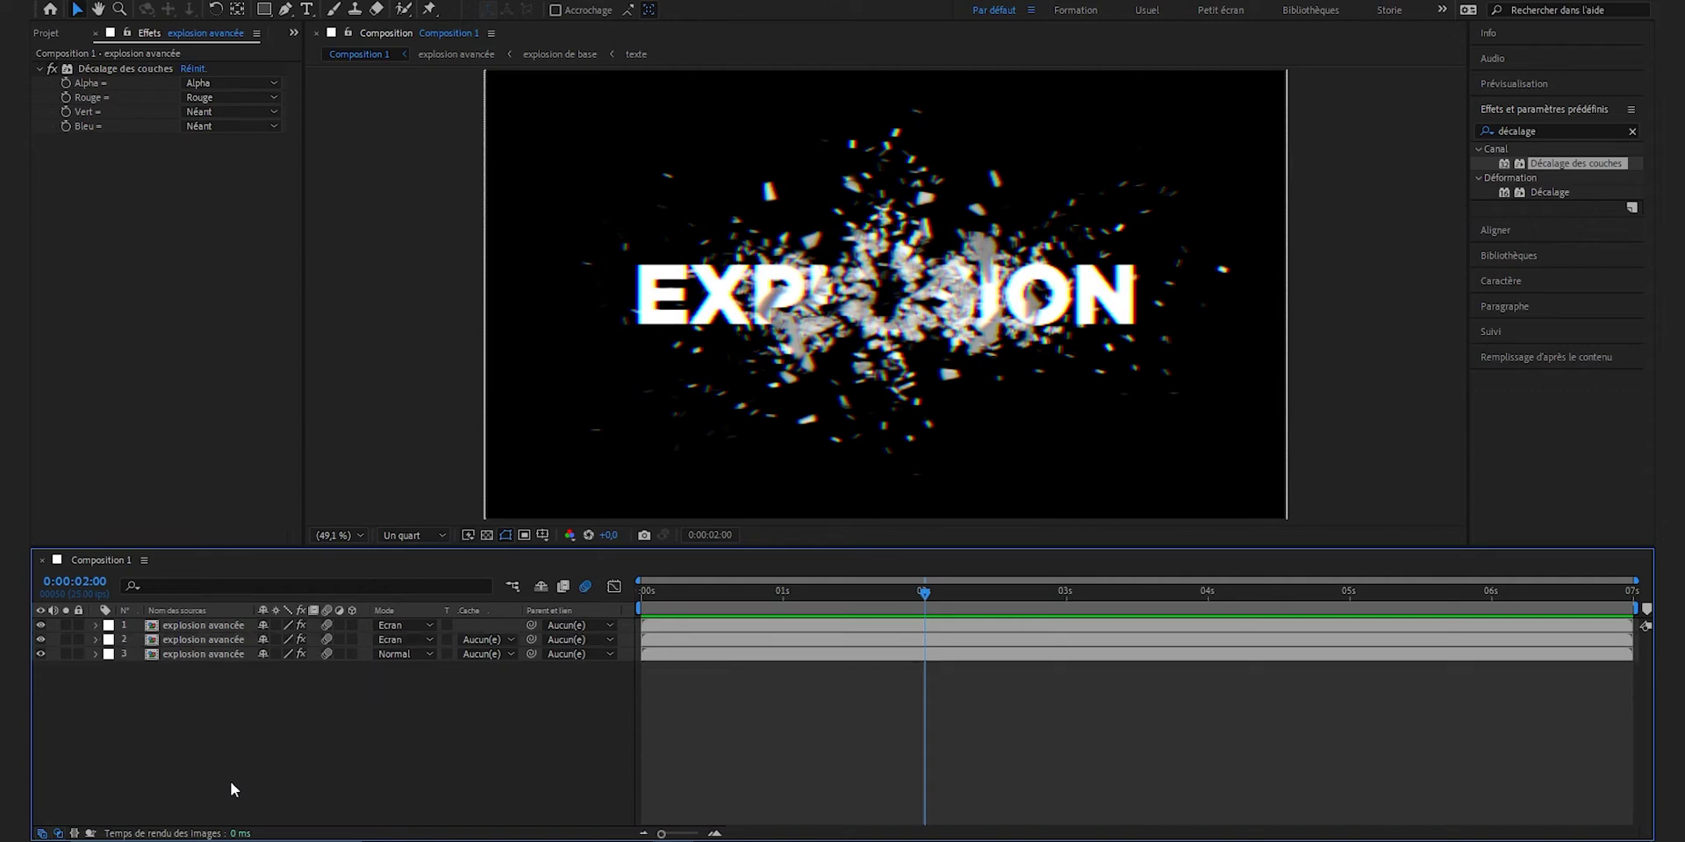
pyautogui.press('Home')
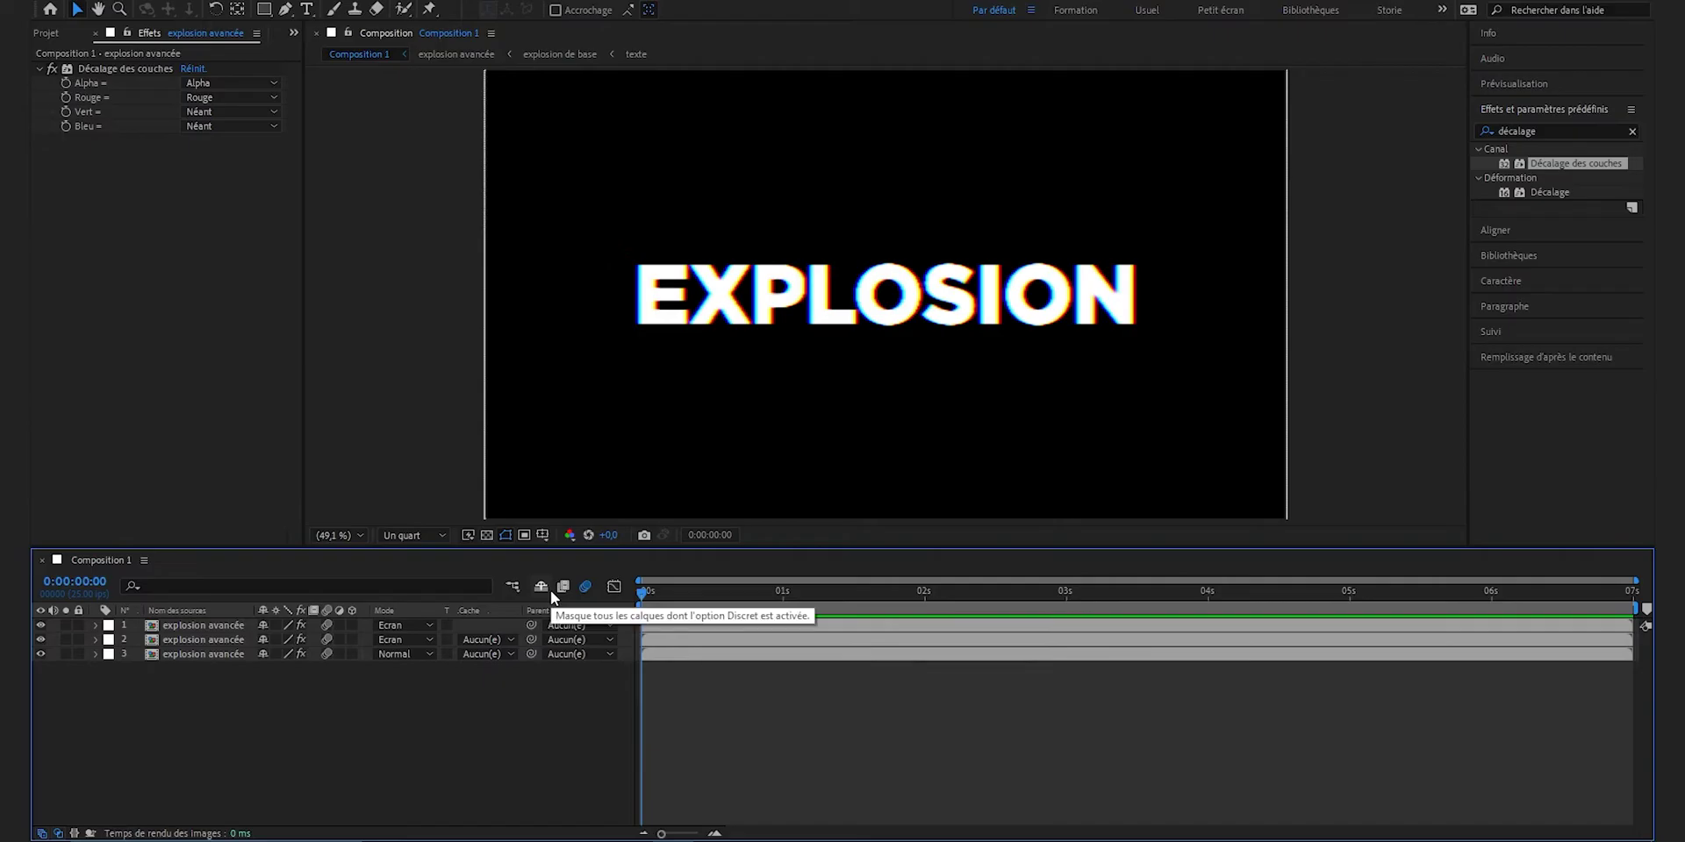
pyautogui.press('space')
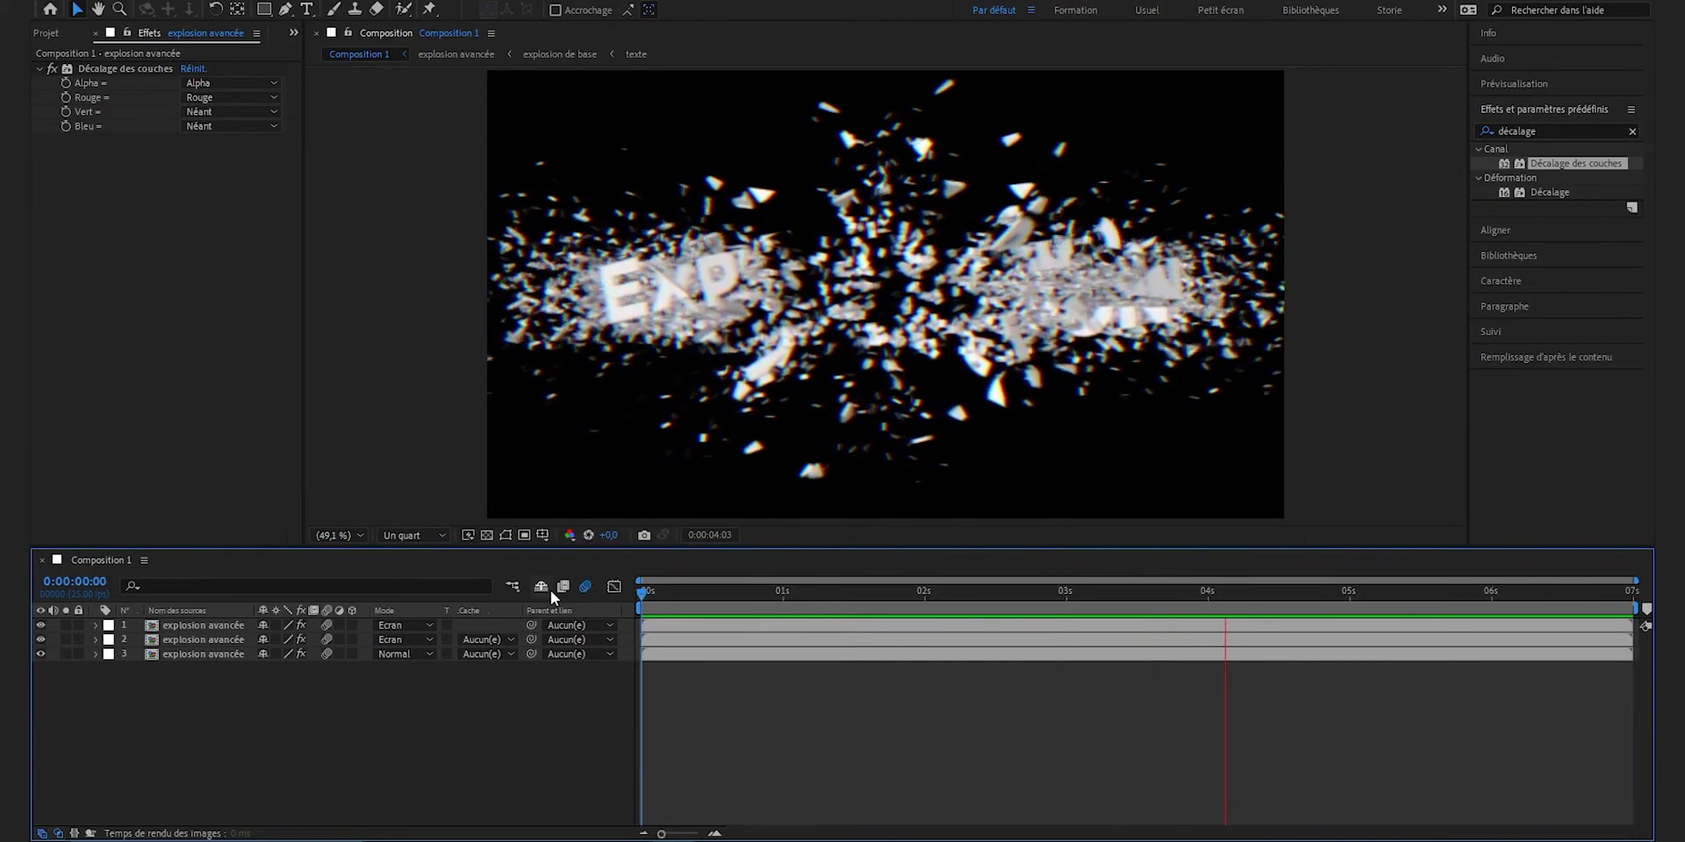
pyautogui.click(563, 486)
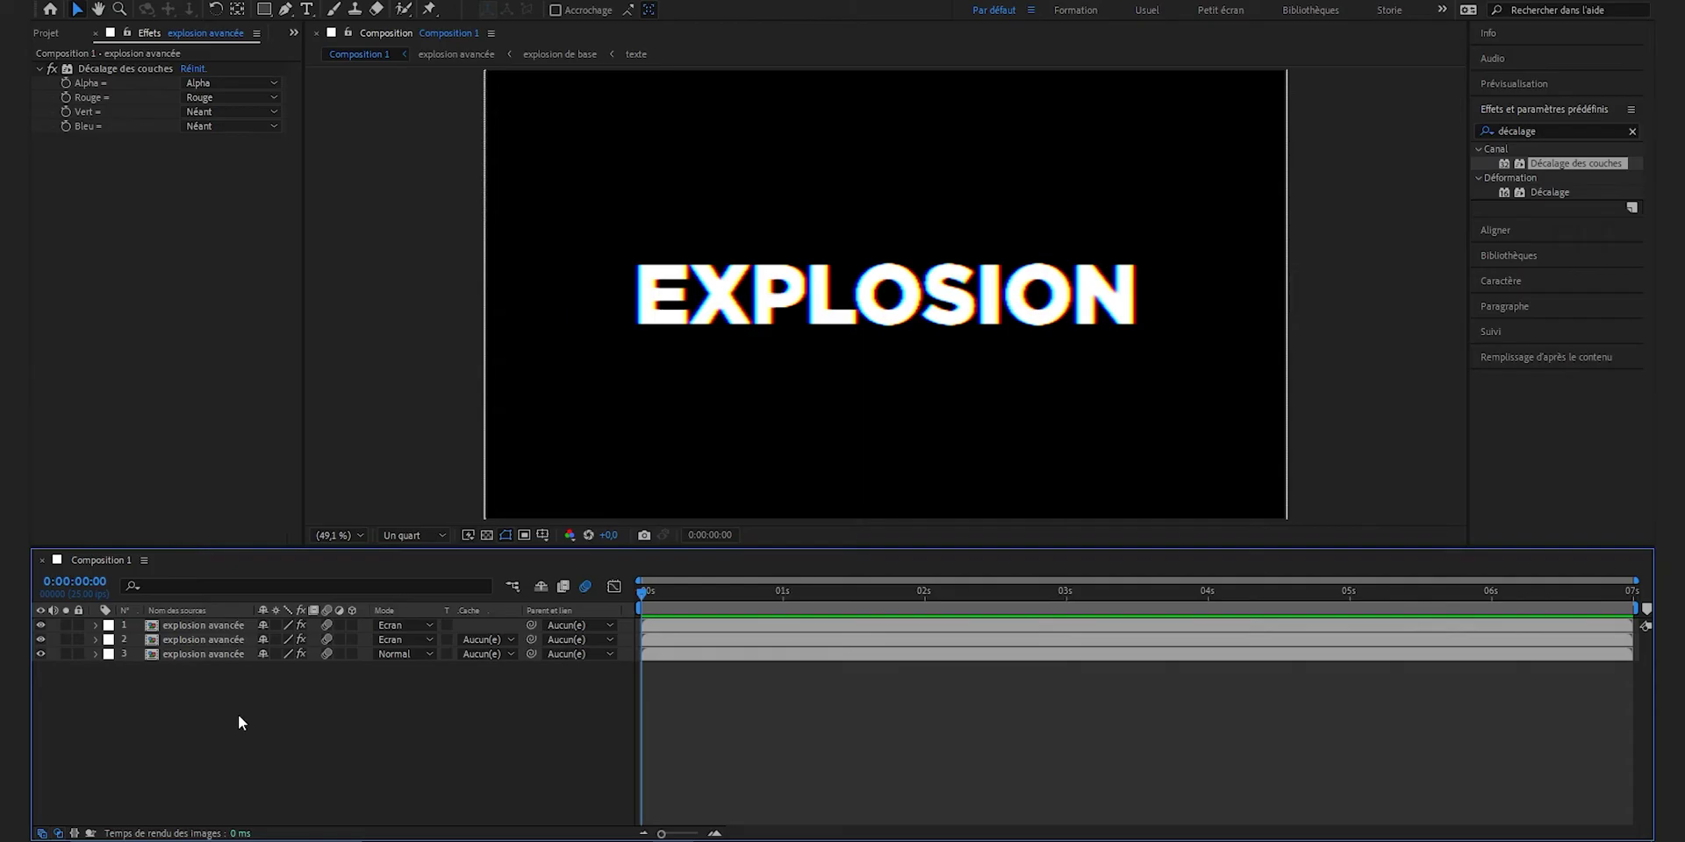
# Step: Create a white 1920 × 1080 px solid layer named solide 1 and deselect it
pyautogui.click(206, 0)
pyautogui.moveTo(399, 7)
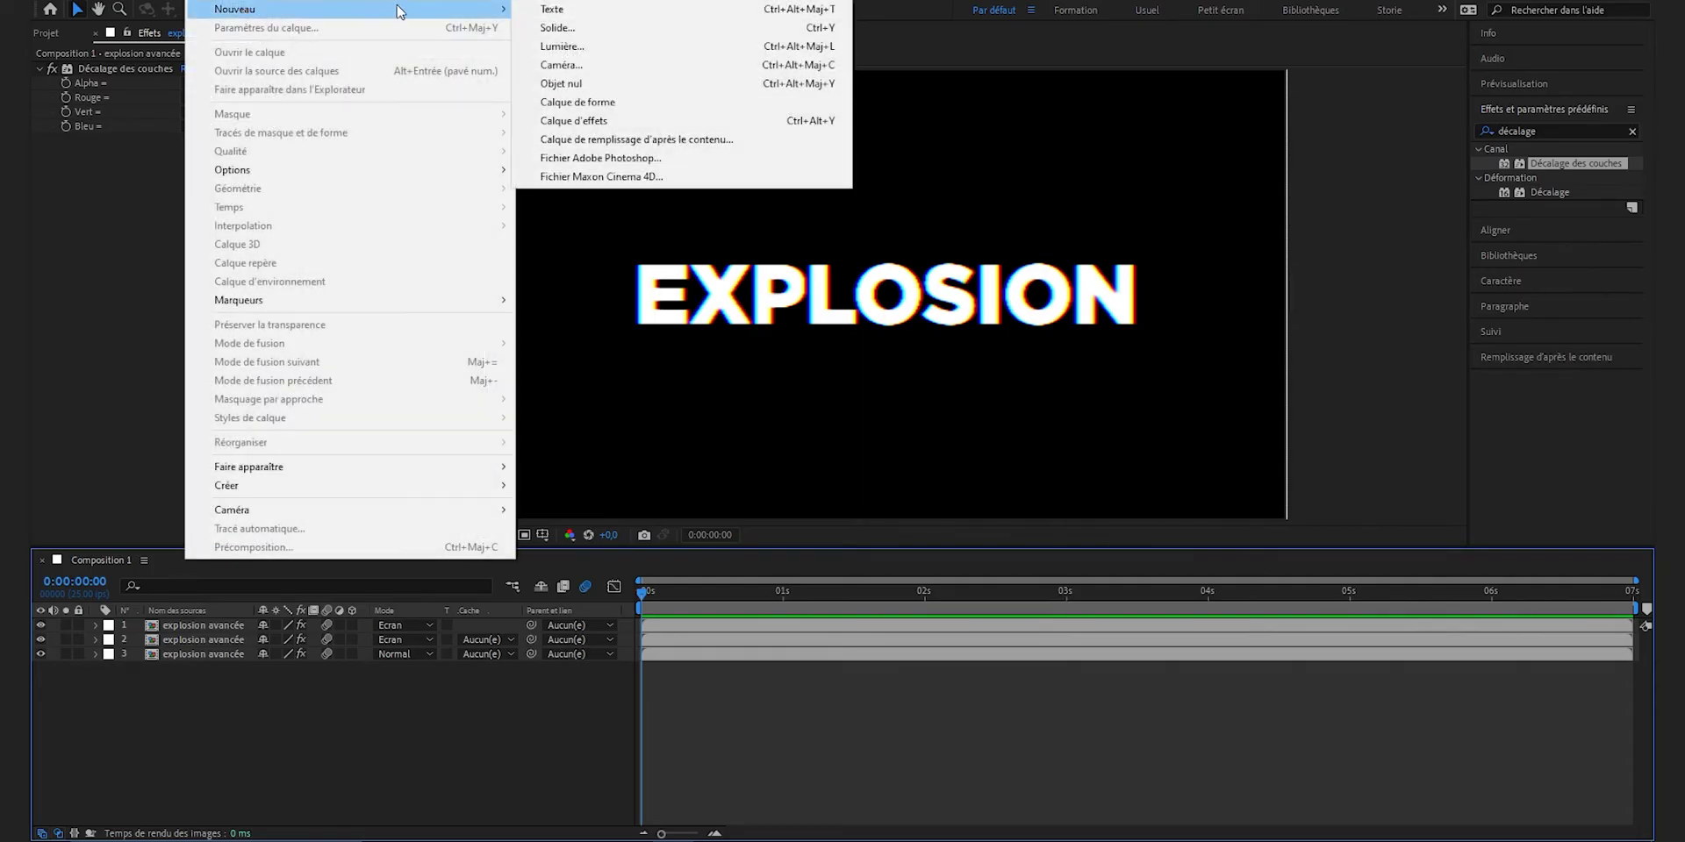
pyautogui.click(573, 32)
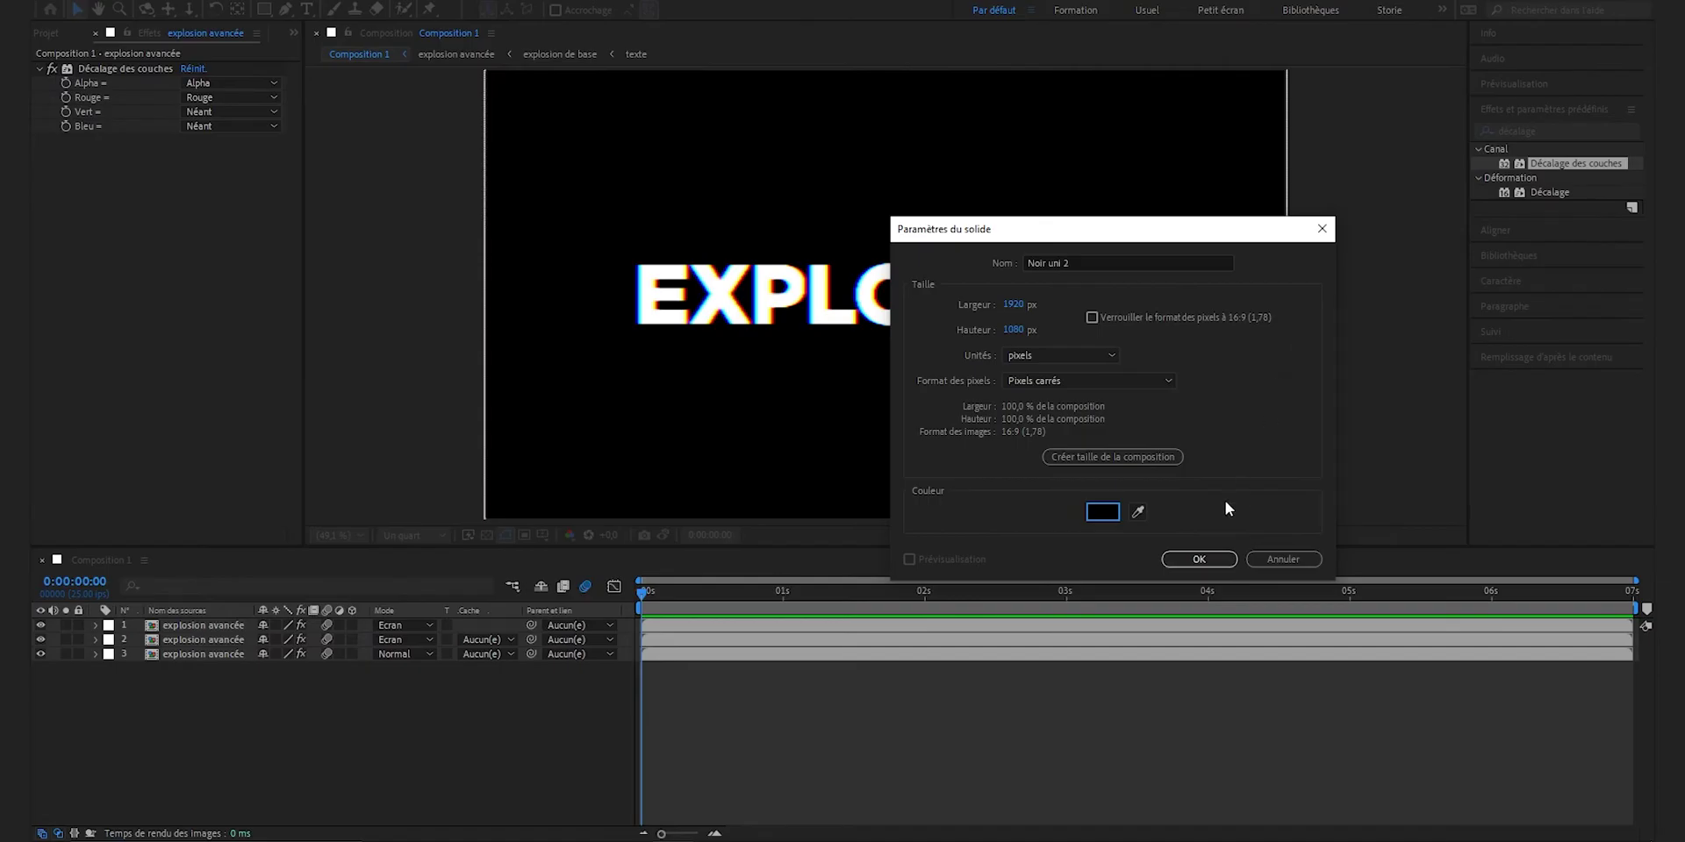
pyautogui.click(1104, 516)
pyautogui.moveTo(1072, 462); pyautogui.dragTo(899, 275)
pyautogui.click(1278, 308)
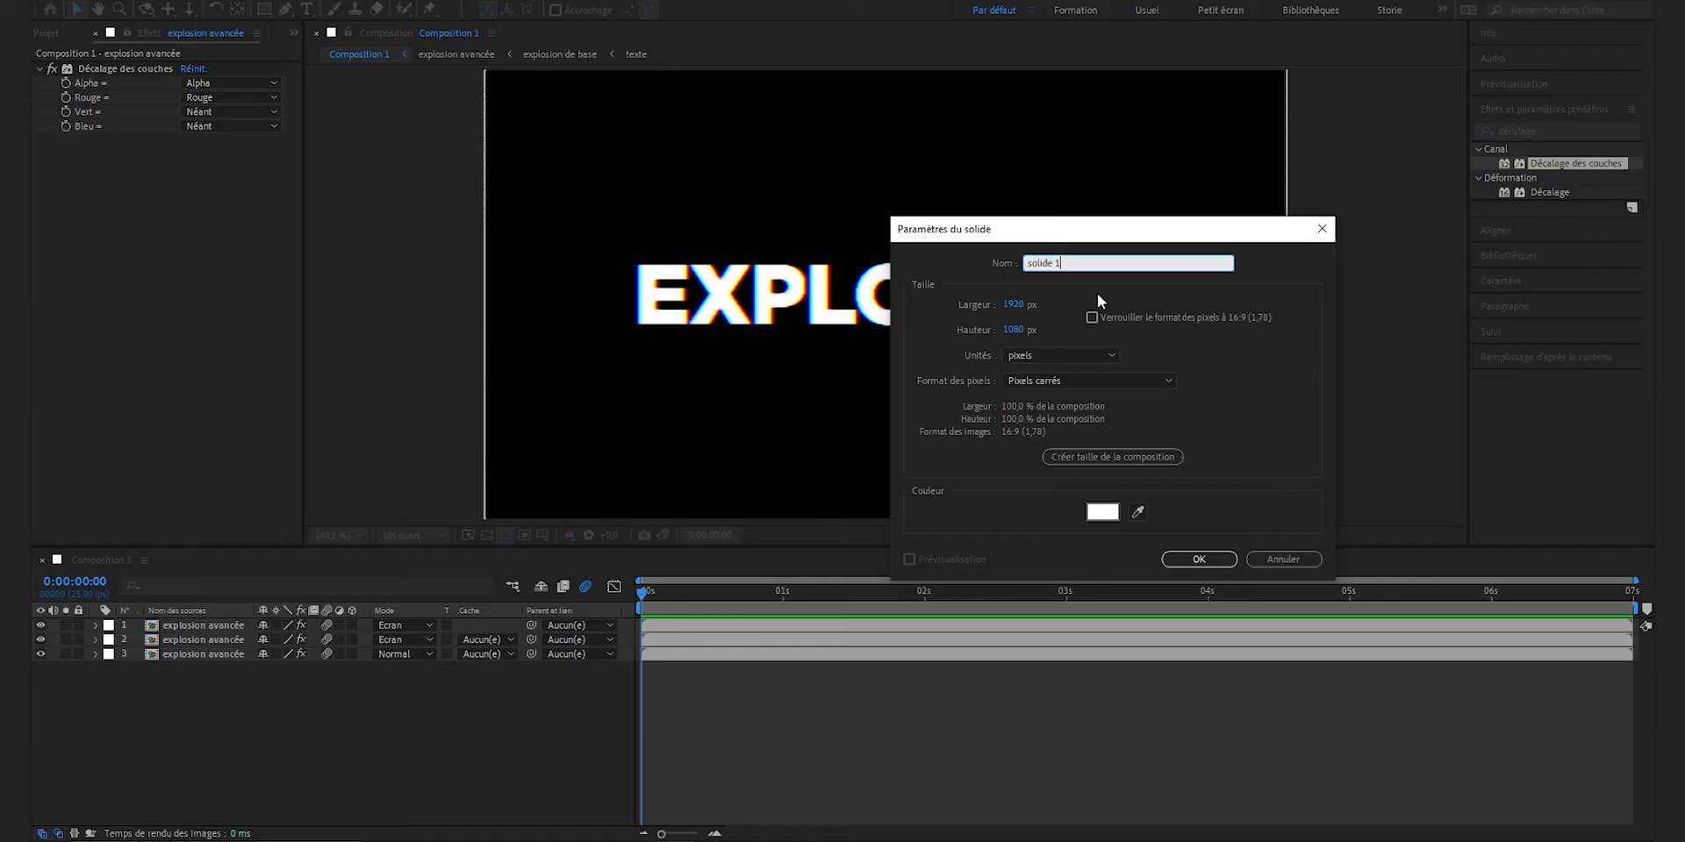
pyautogui.click(1211, 559)
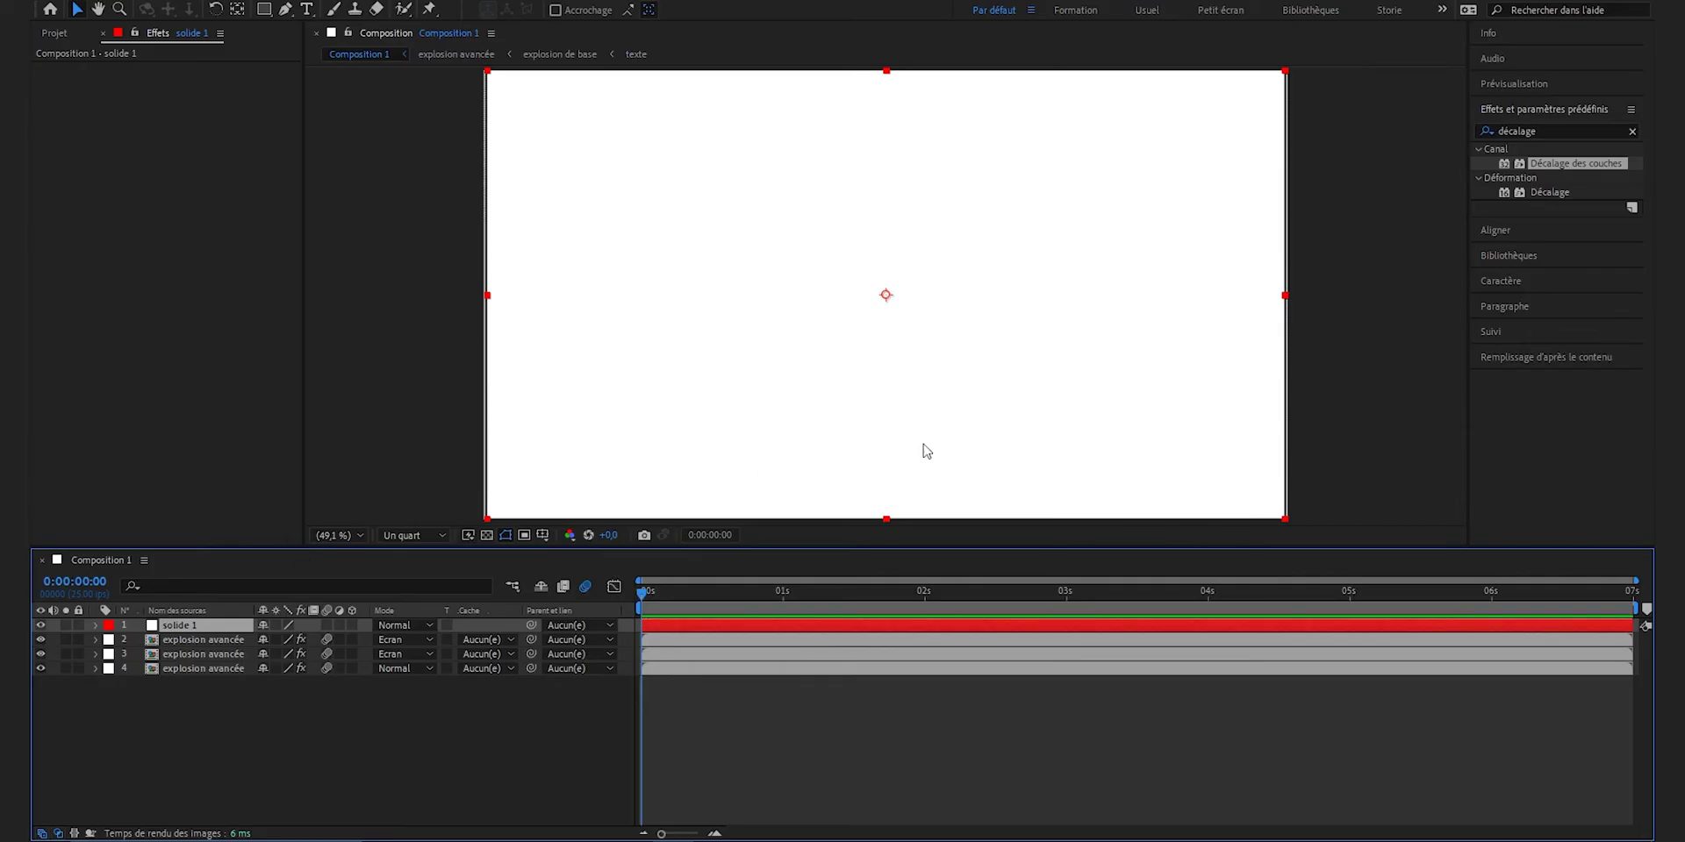
pyautogui.click(411, 751)
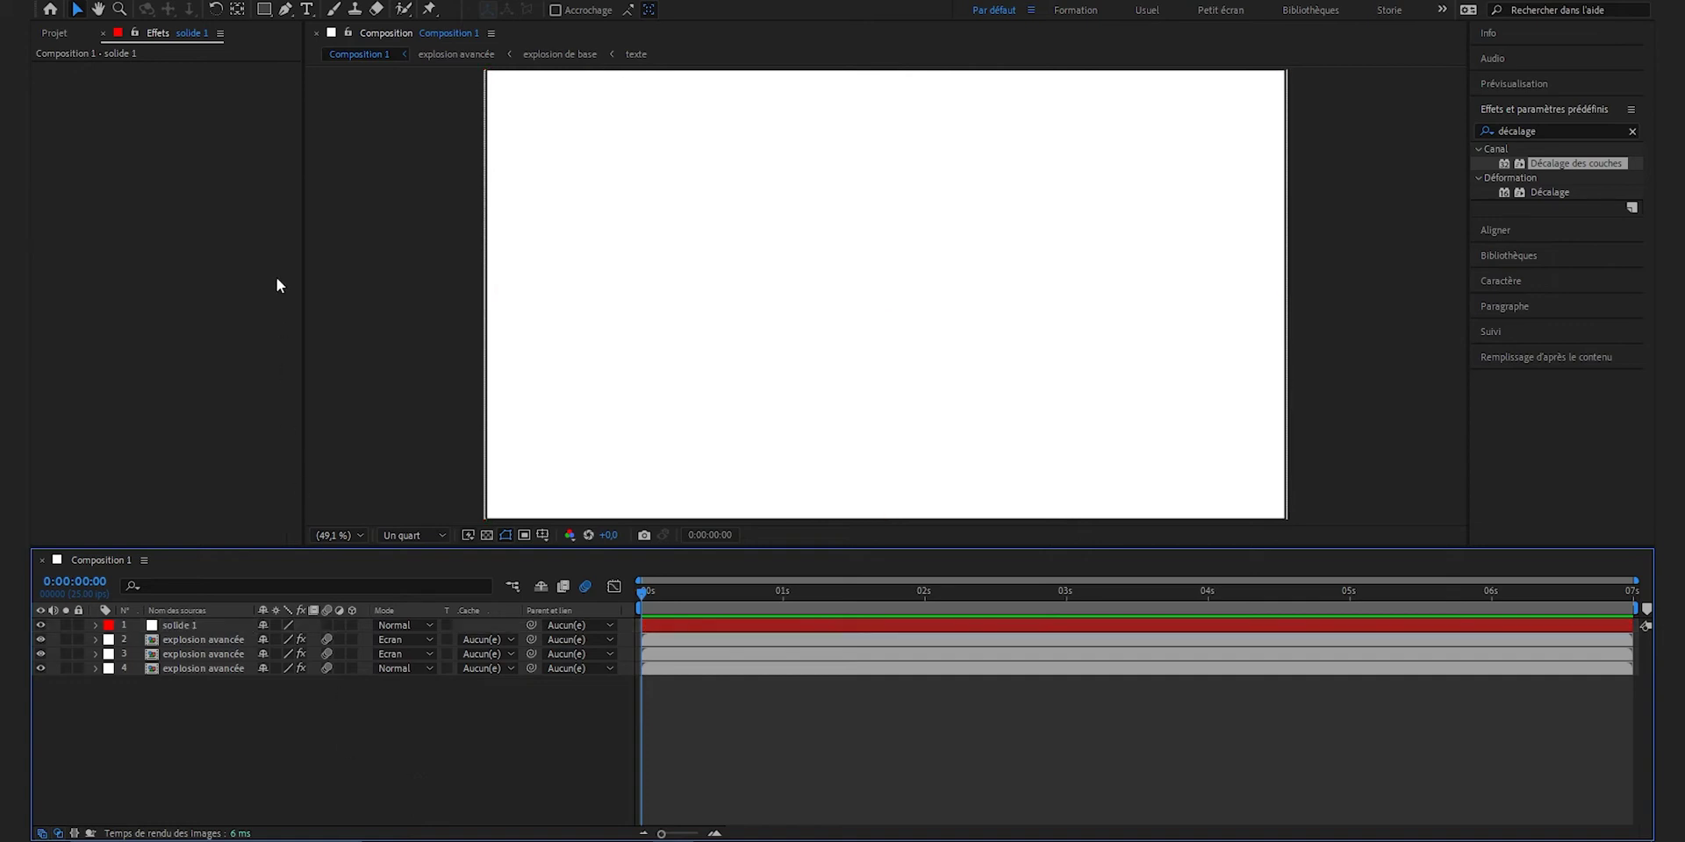
# Step: Draw a large black circle near the middle of the frame with the Ellipse tool, using a solid fill and no stroke
pyautogui.click(265, 11)
pyautogui.click(267, 10)
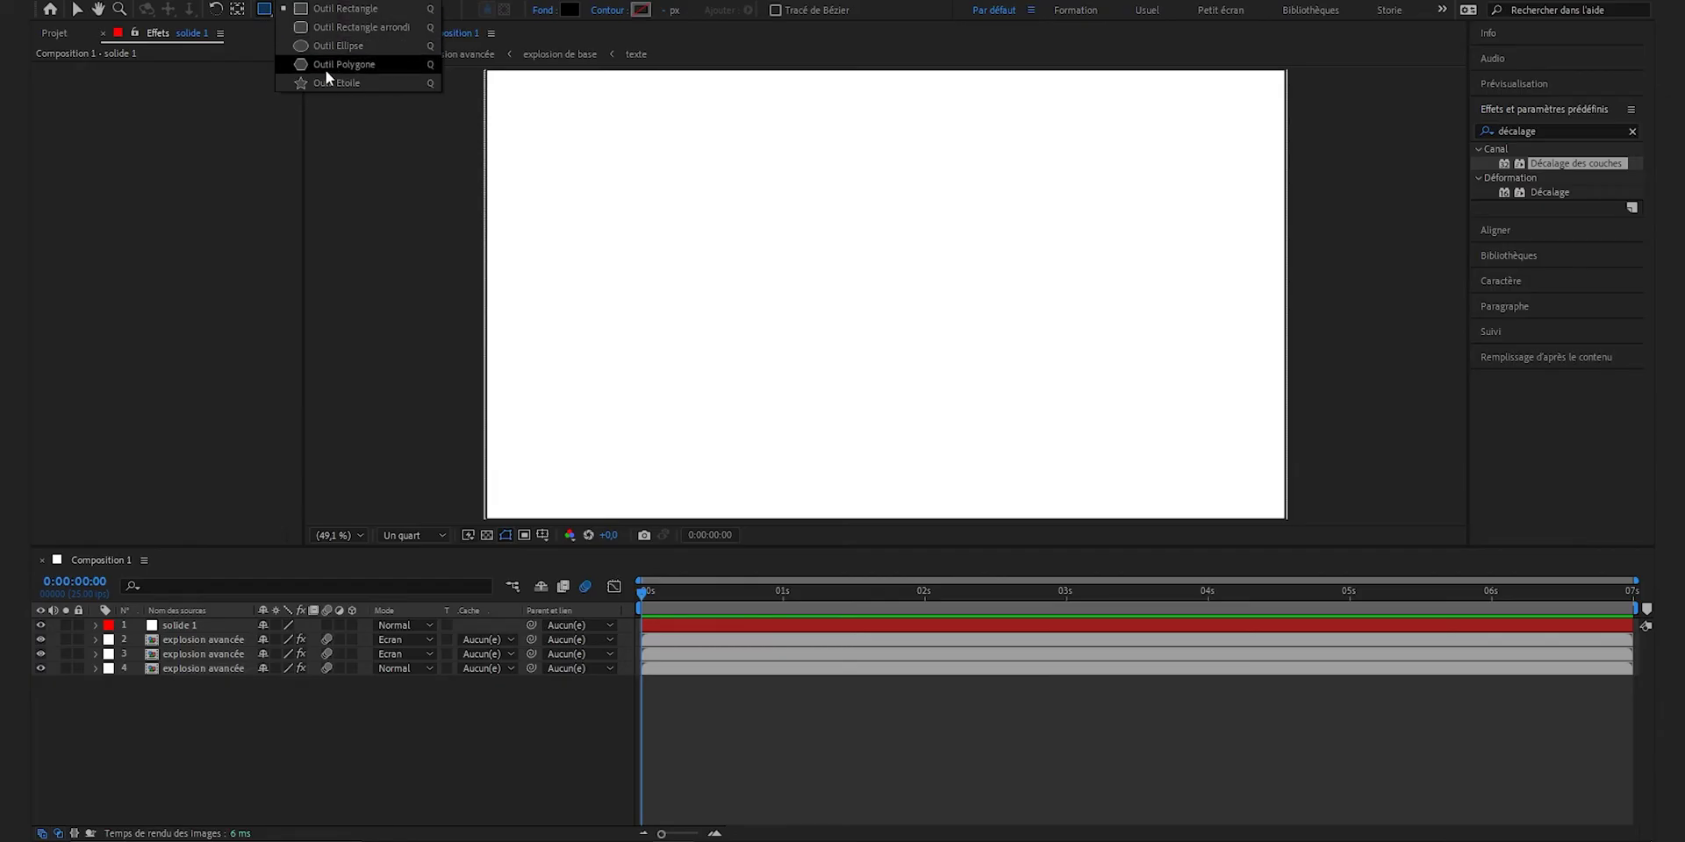
pyautogui.click(349, 45)
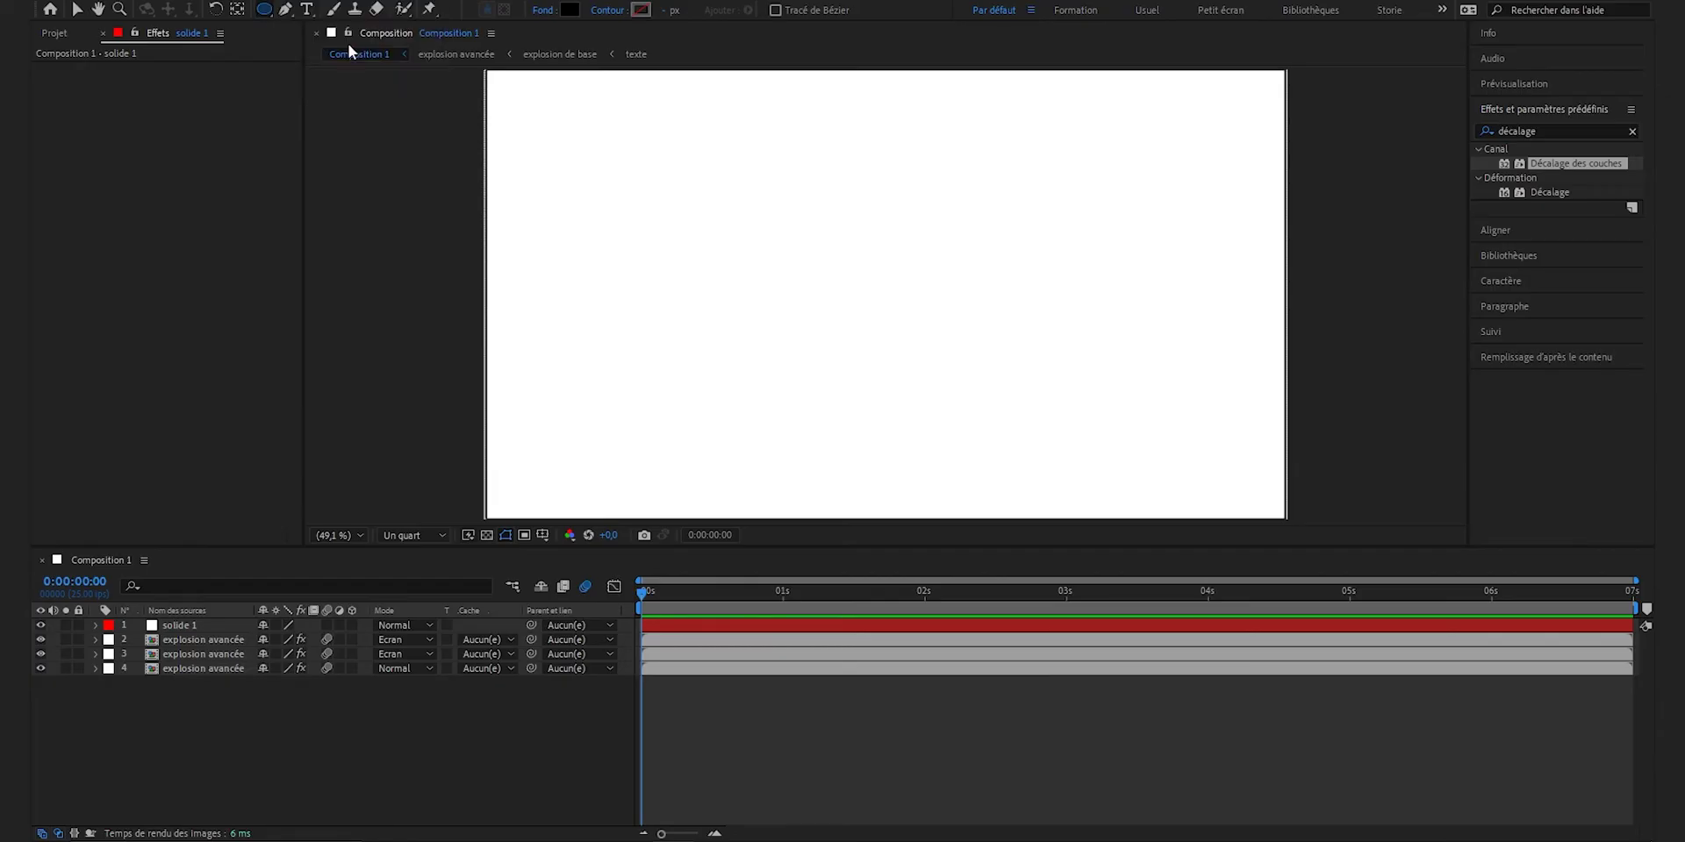
pyautogui.click(541, 12)
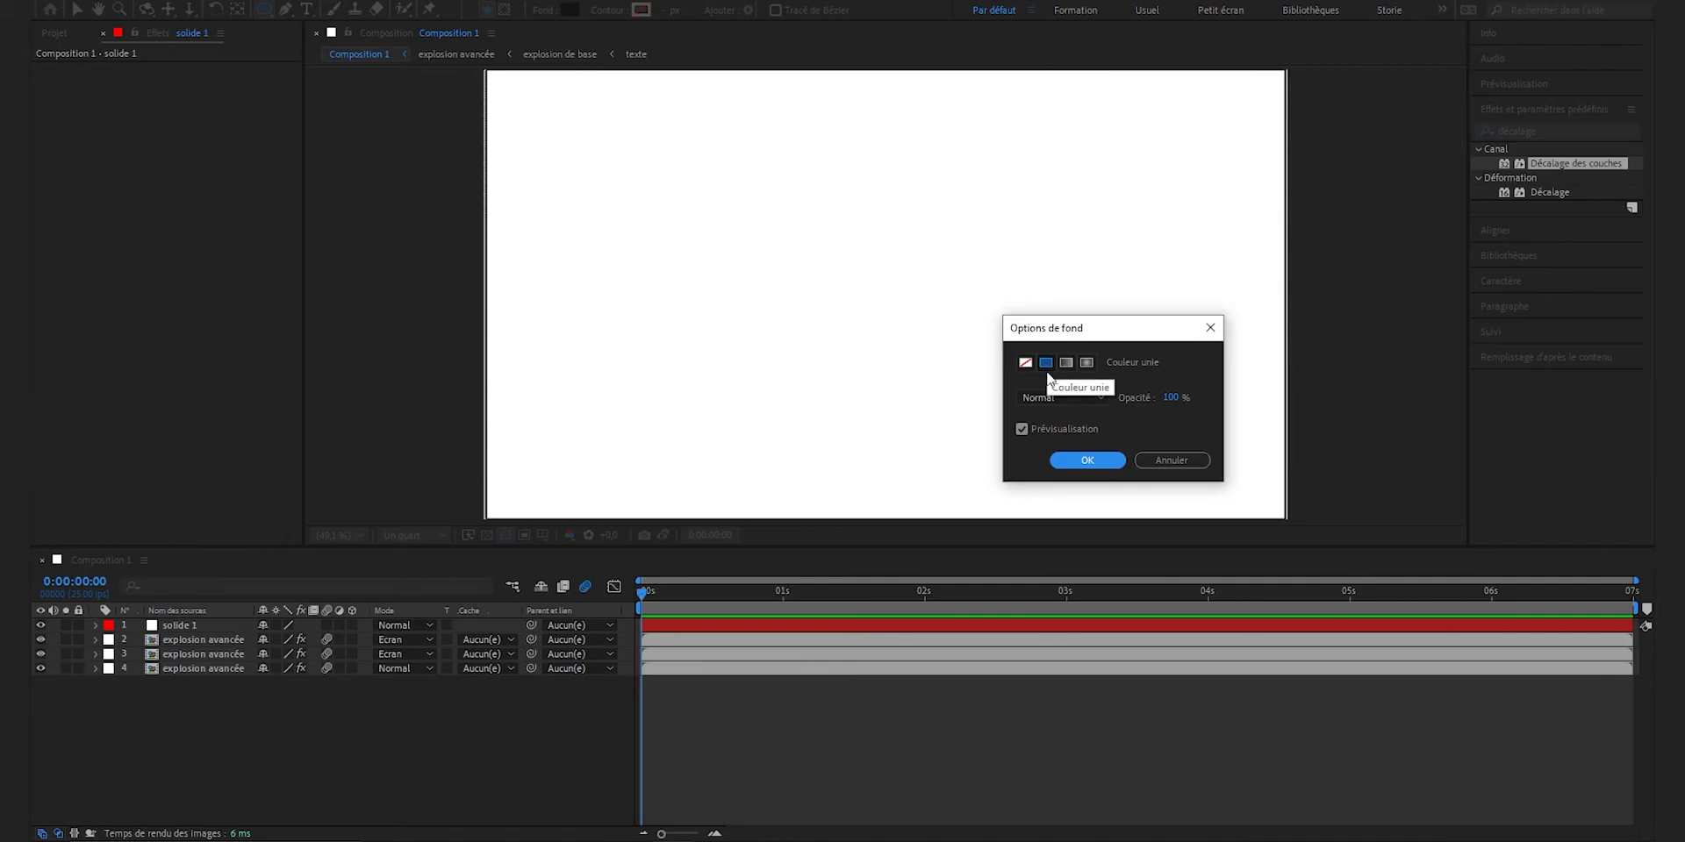
pyautogui.click(1077, 463)
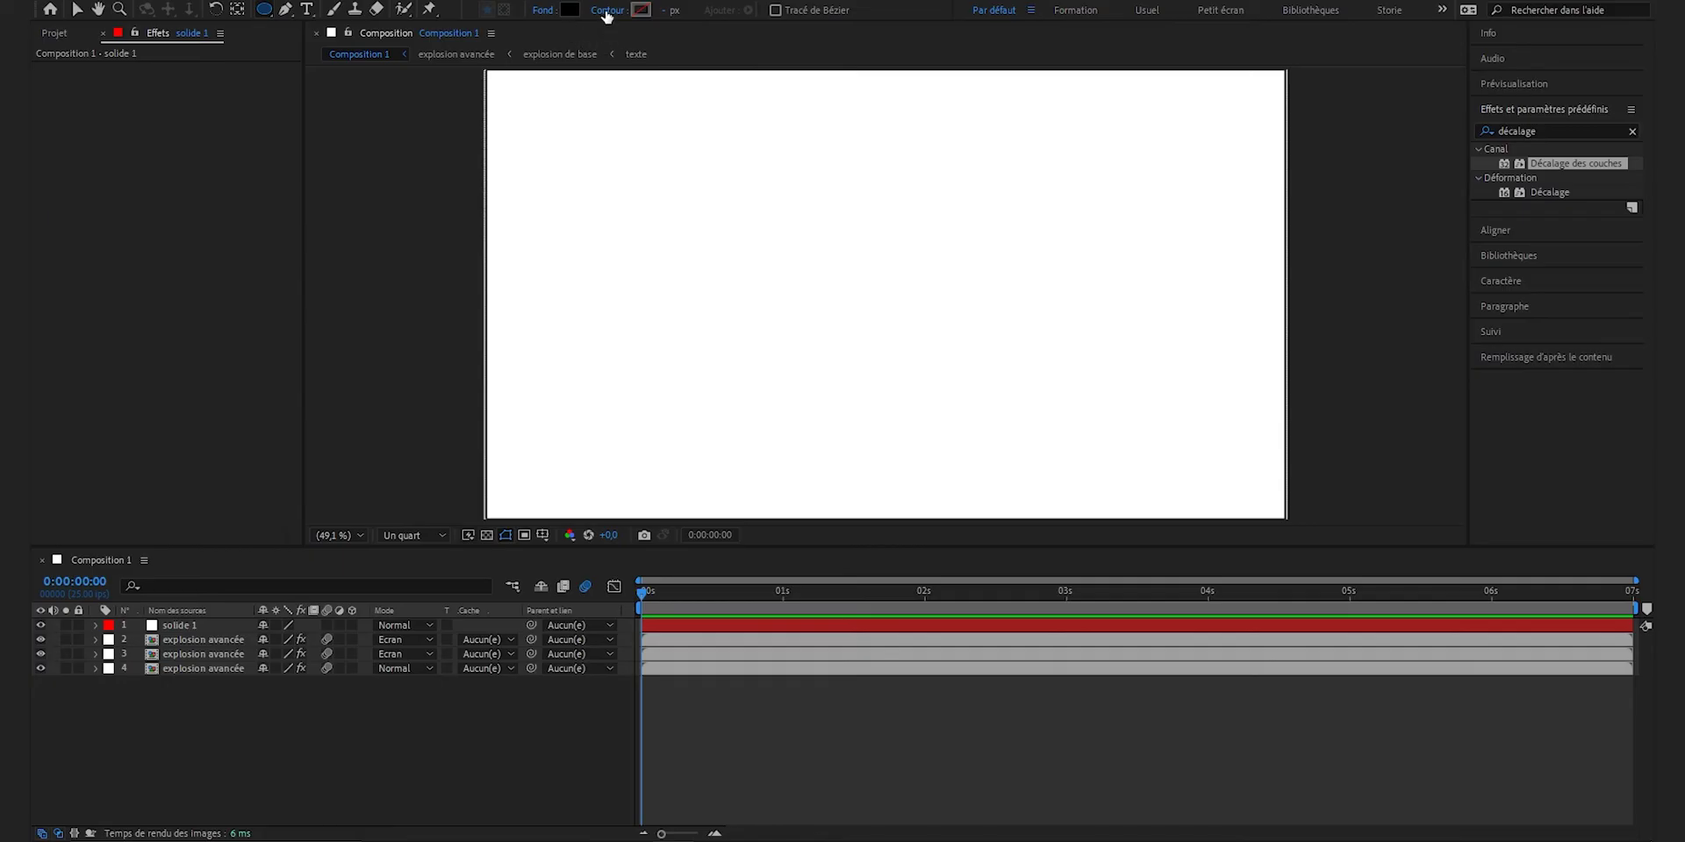
pyautogui.click(606, 11)
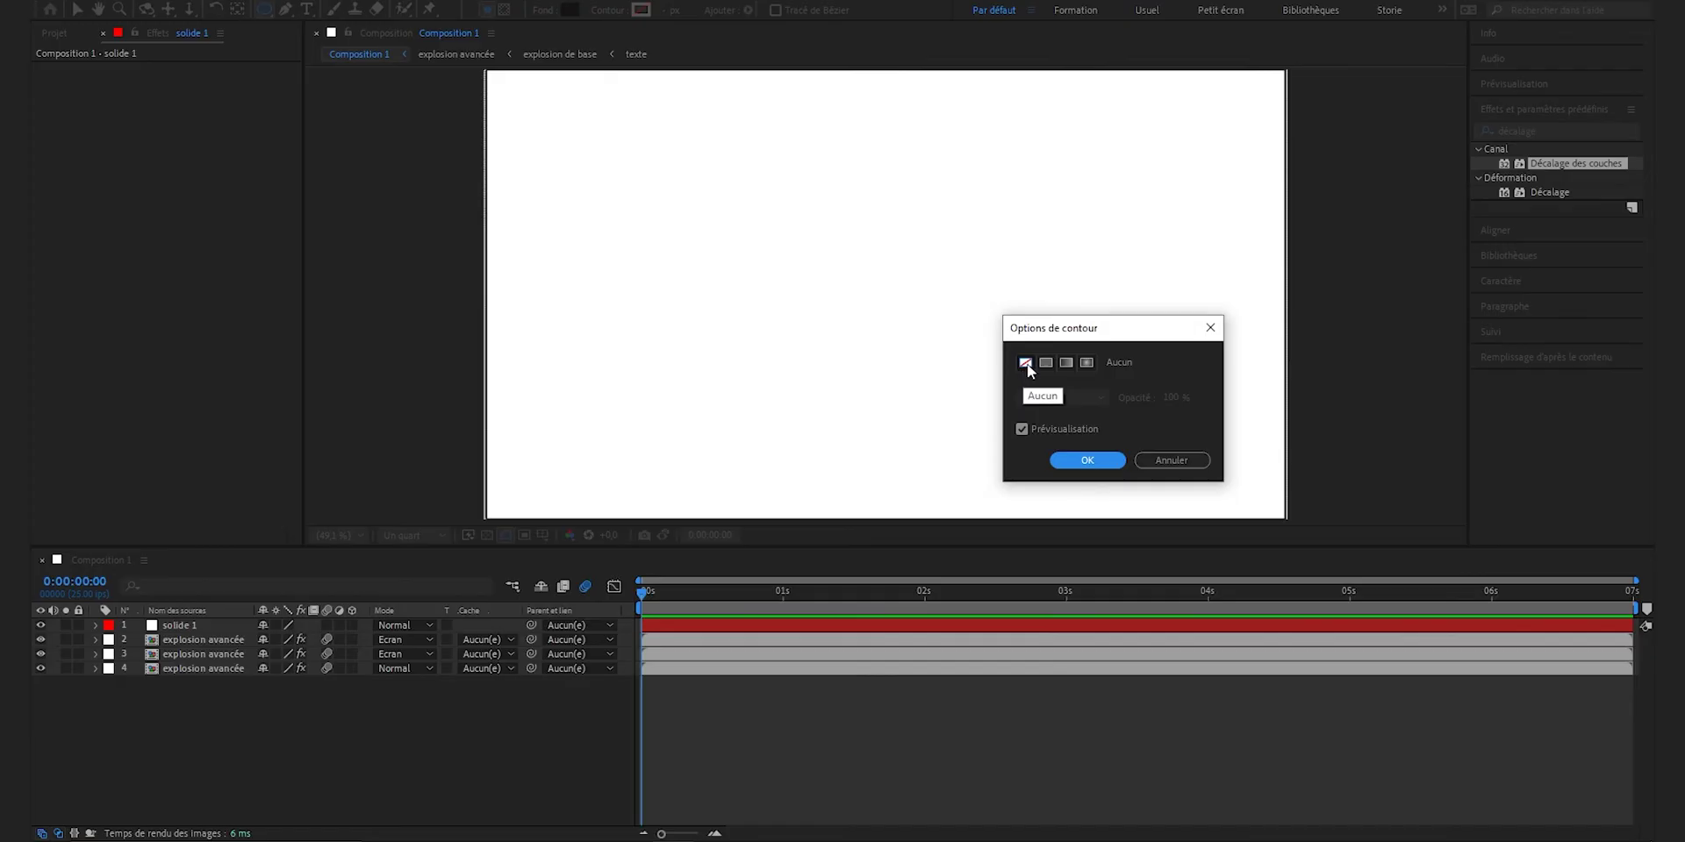
pyautogui.click(1087, 459)
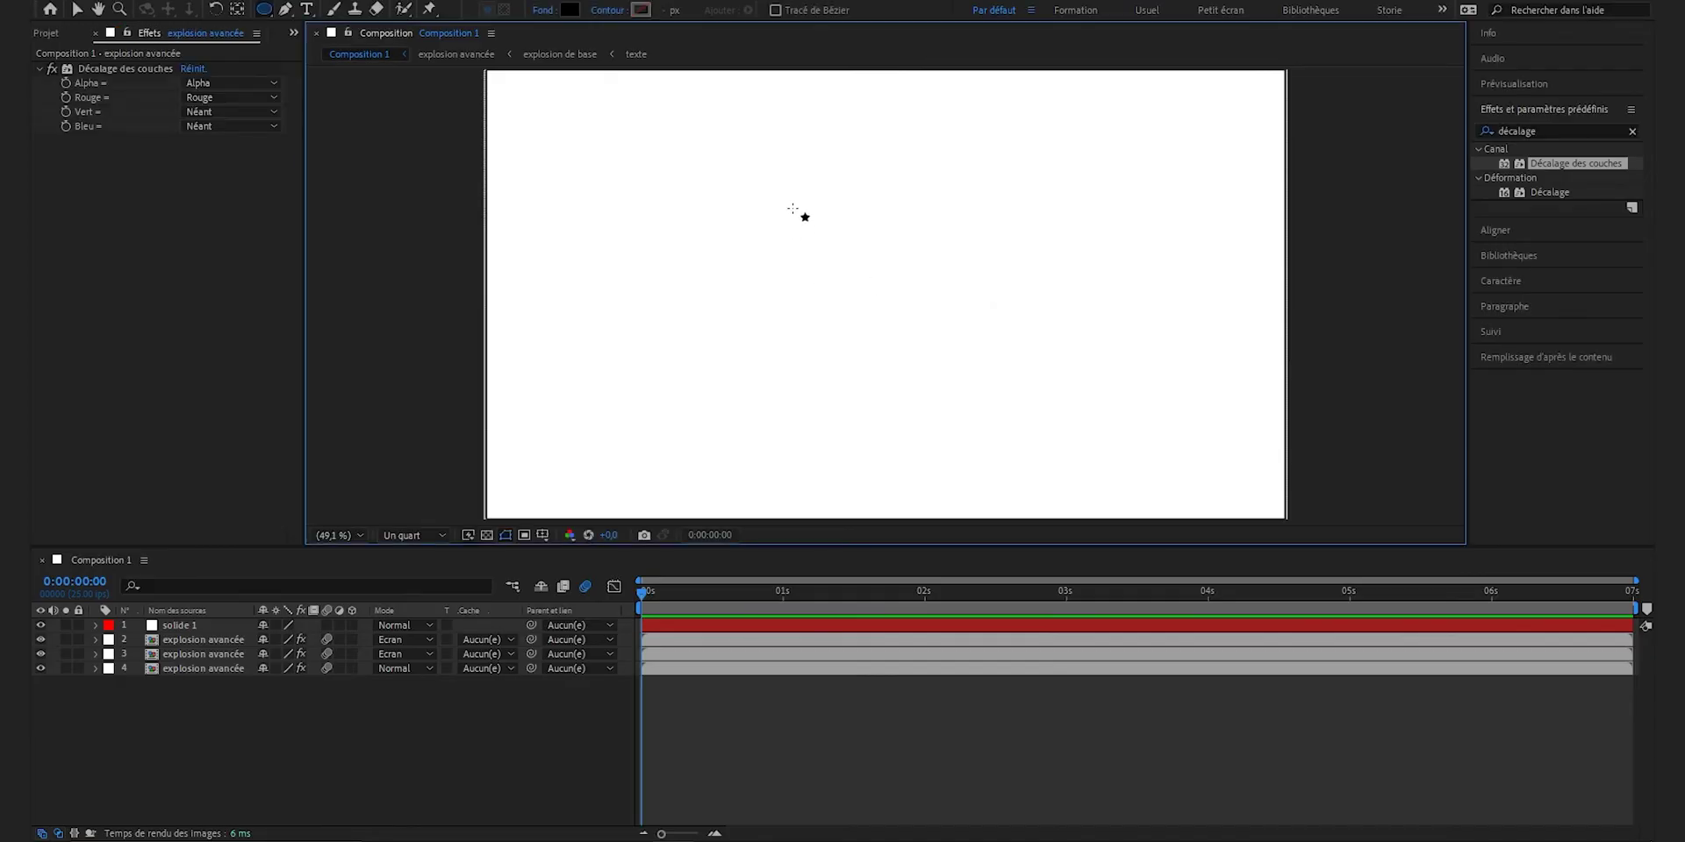
pyautogui.moveTo(739, 149)
pyautogui.mouseDown()
pyautogui.moveTo(830, 263)
pyautogui.moveTo(1054, 383)
pyautogui.mouseUp()
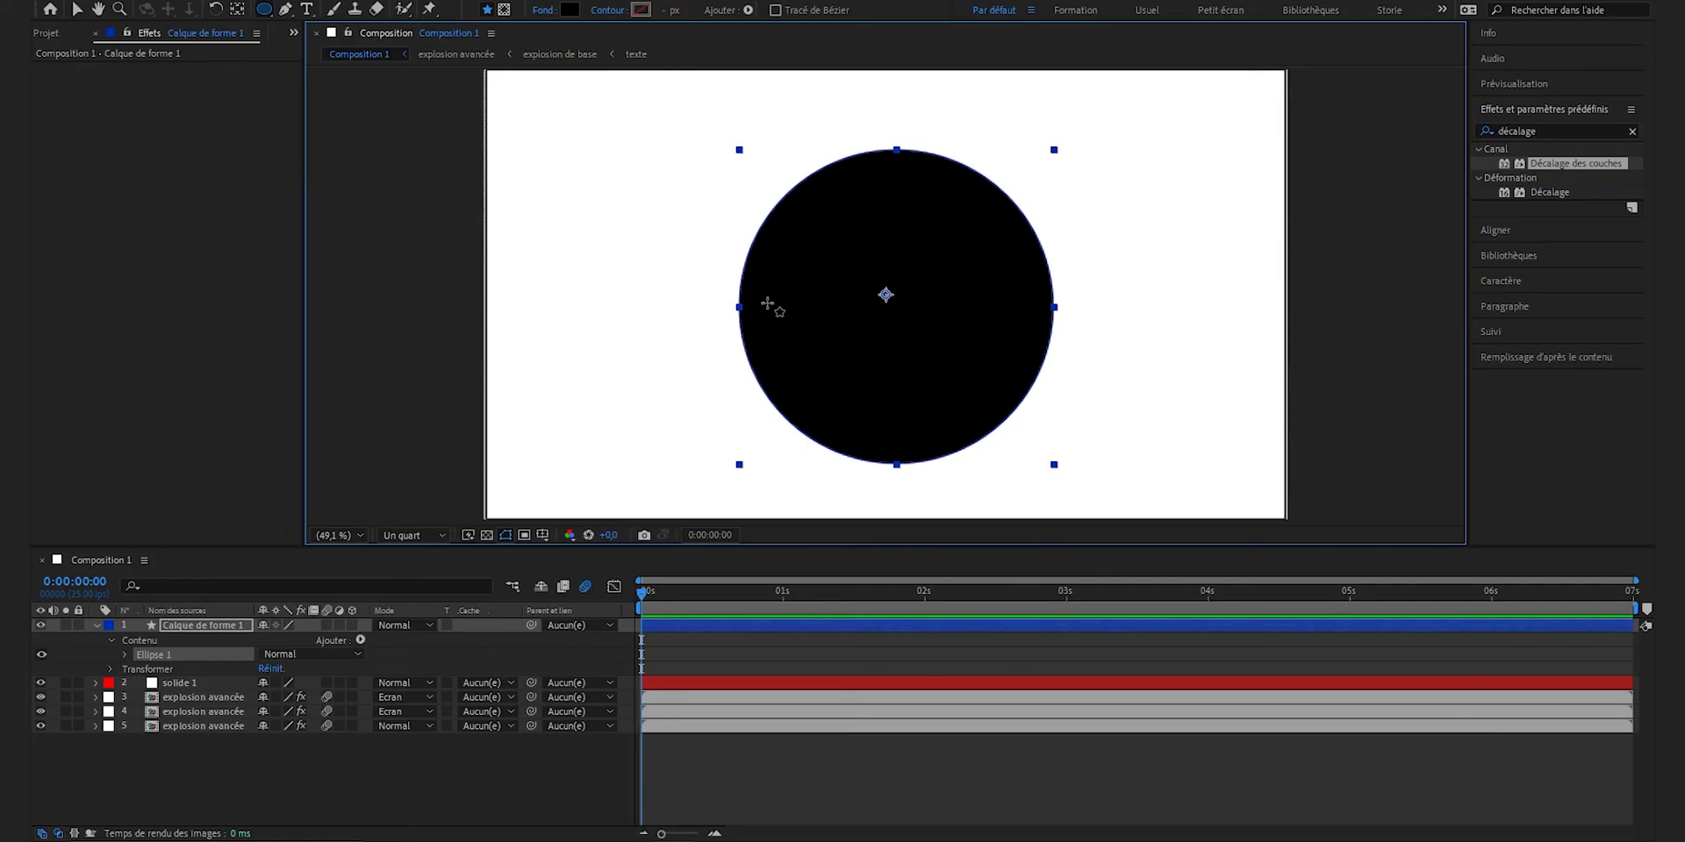
# Step: Center the circle horizontally and vertically in the composition
pyautogui.click(77, 10)
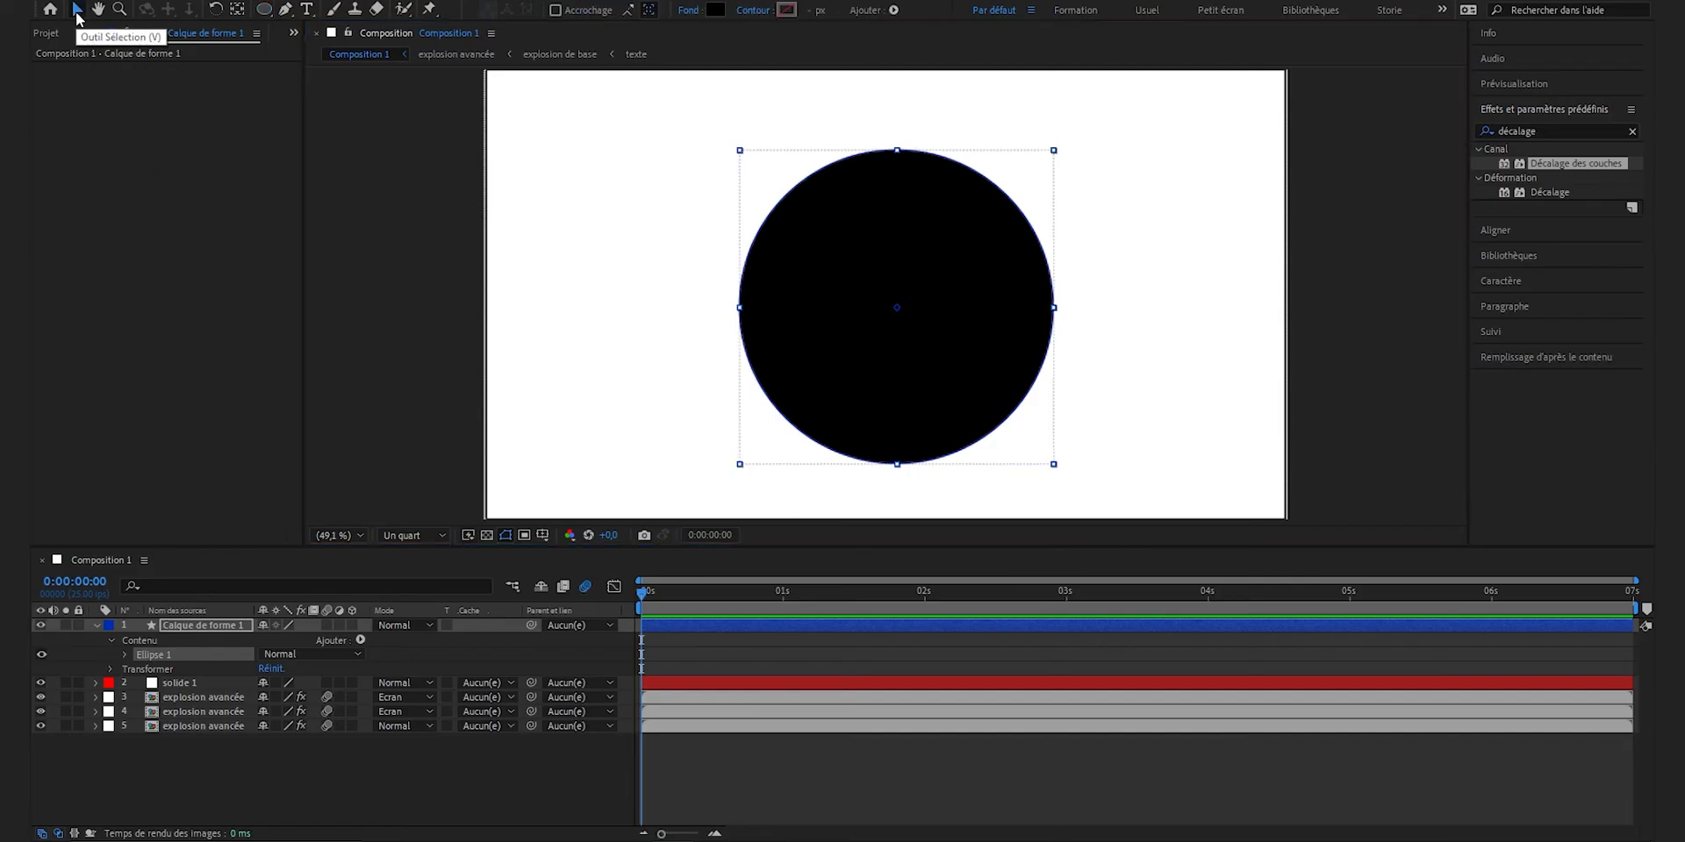
pyautogui.click(1501, 230)
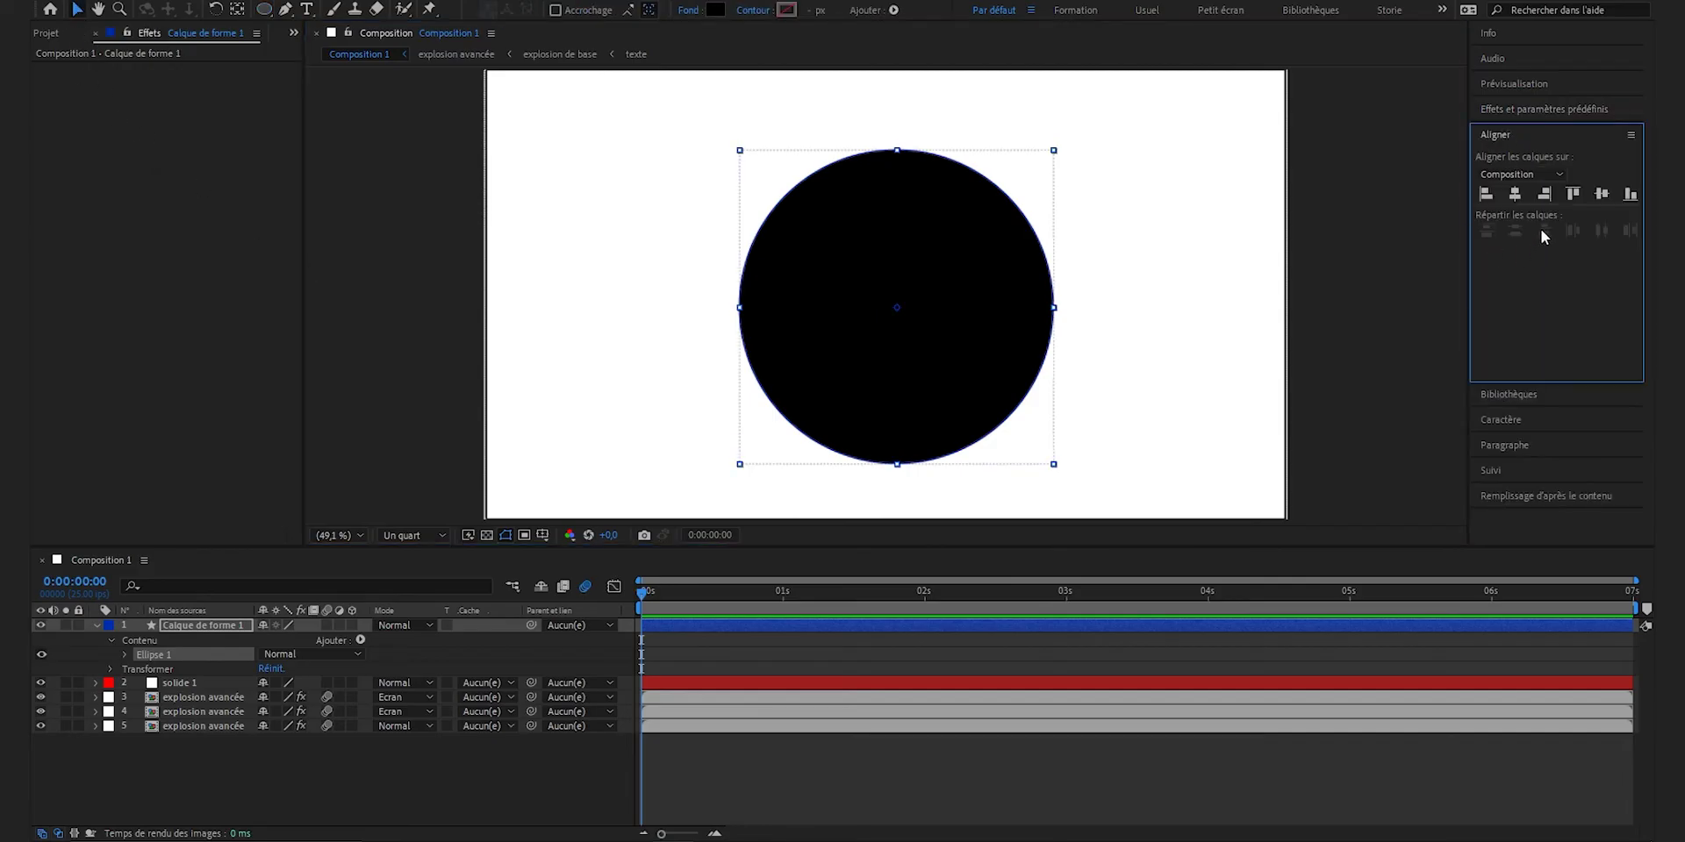
pyautogui.click(1516, 194)
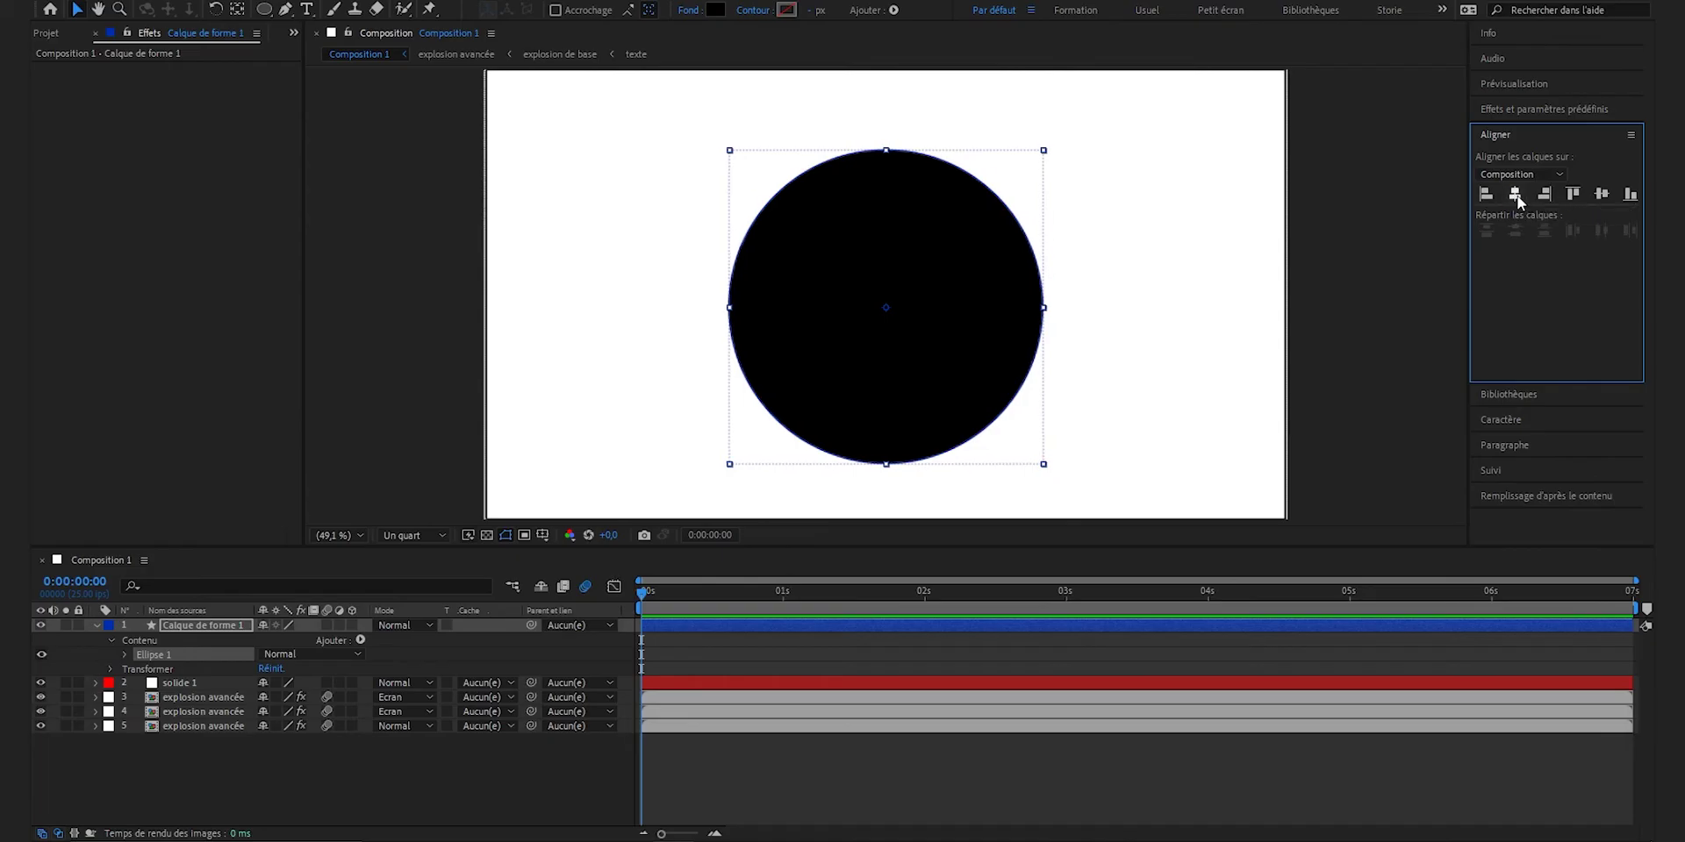
pyautogui.click(1604, 194)
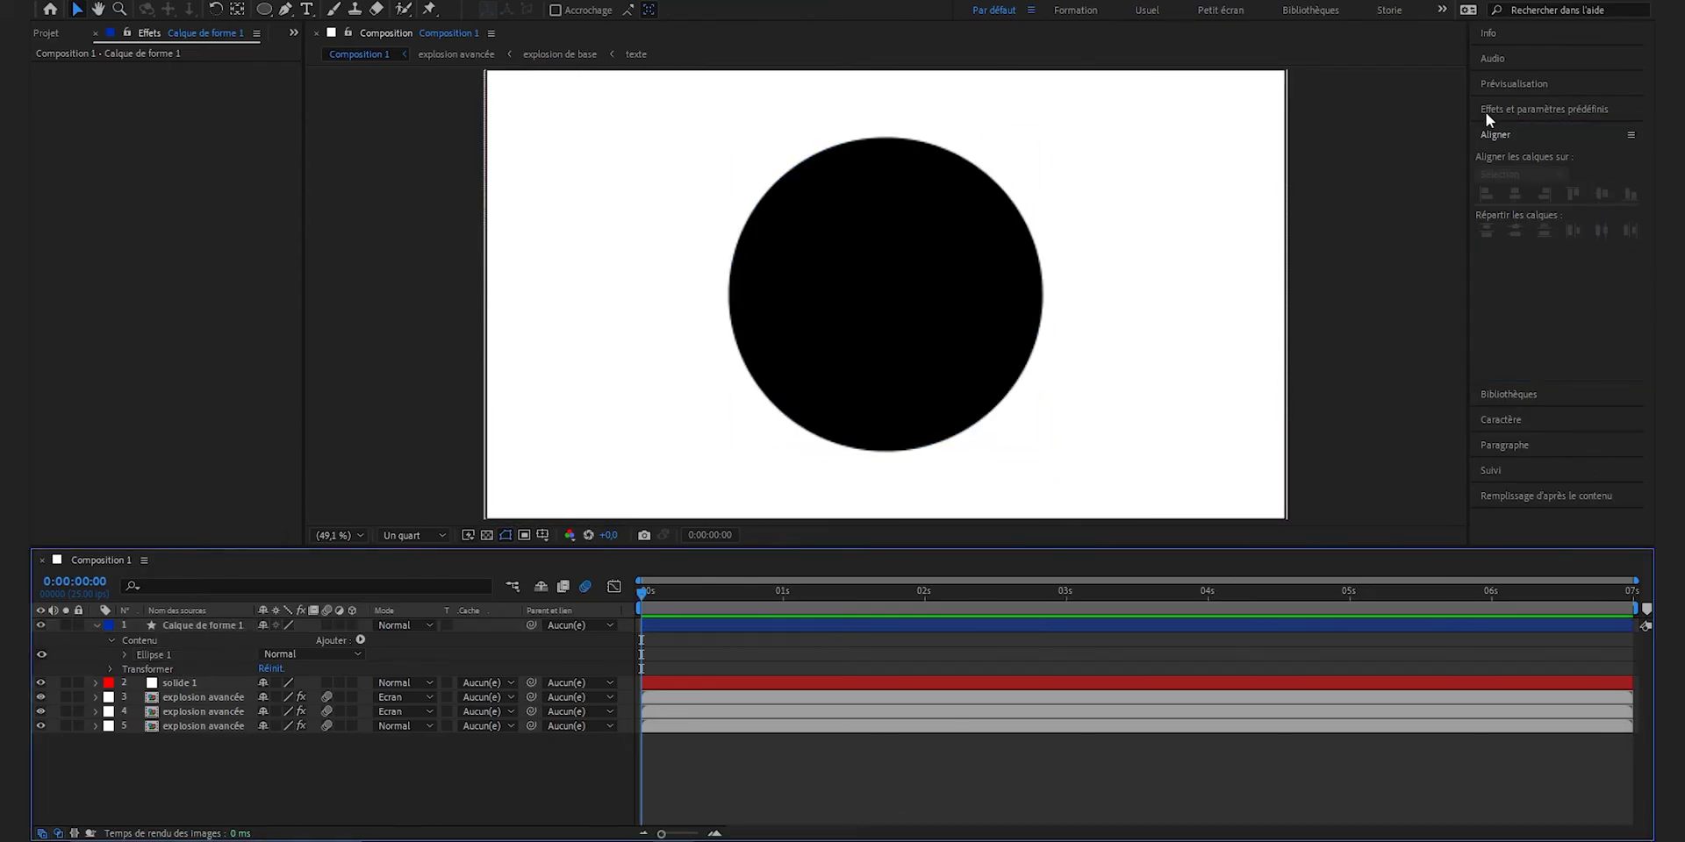
# Step: Search the effects for flou and apply Flou gaussien to the circle's shape layer
pyautogui.click(1524, 110)
pyautogui.click(1564, 132)
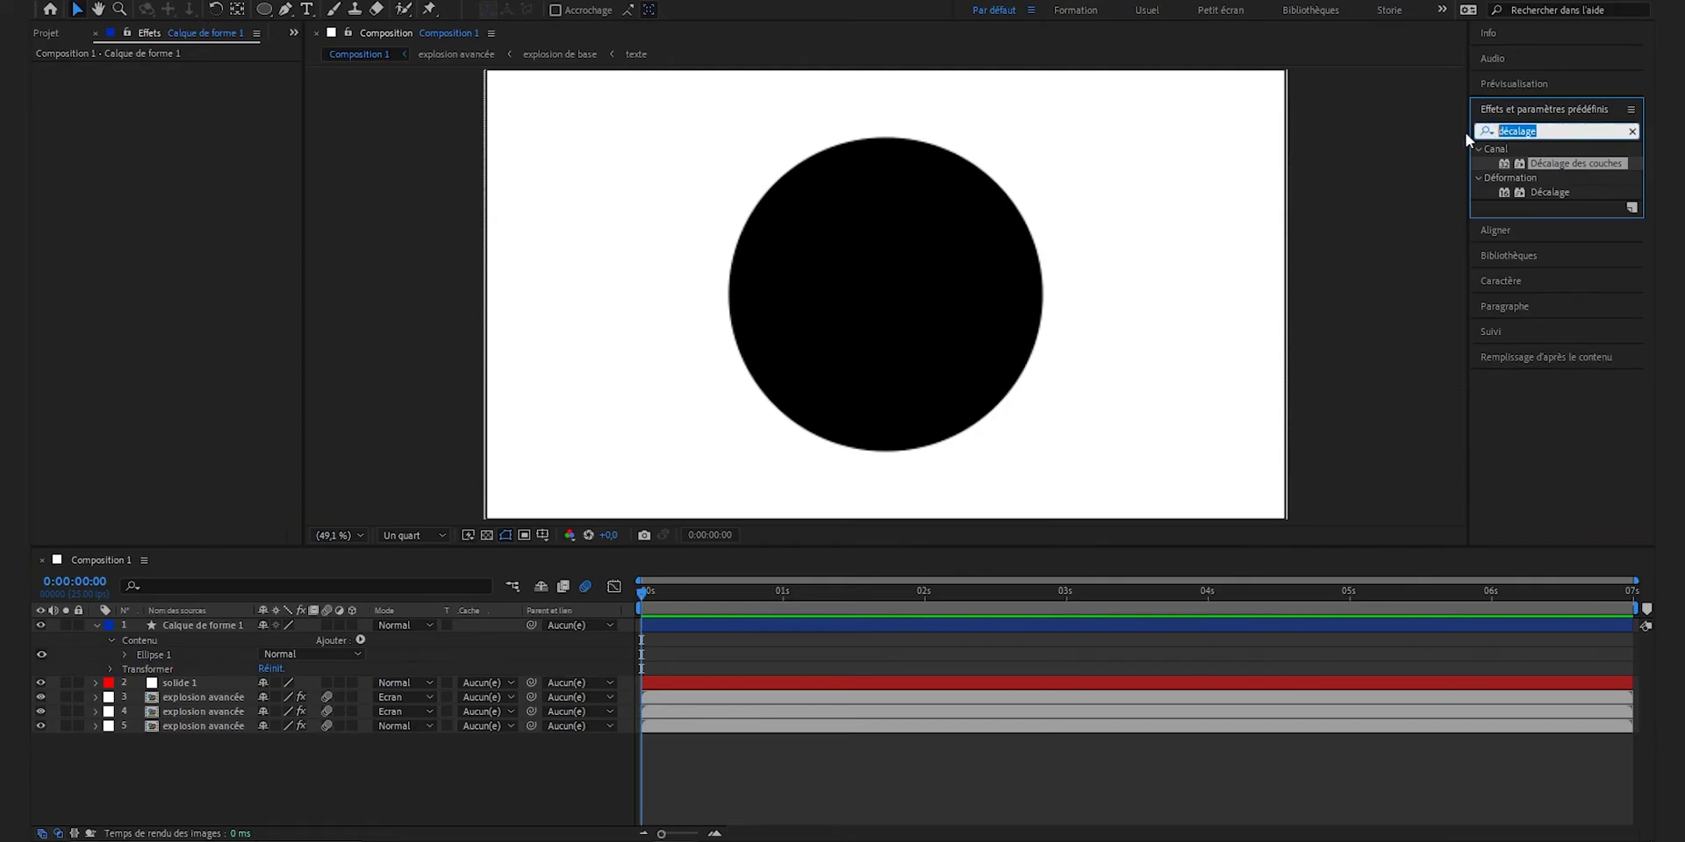
pyautogui.write('flou')
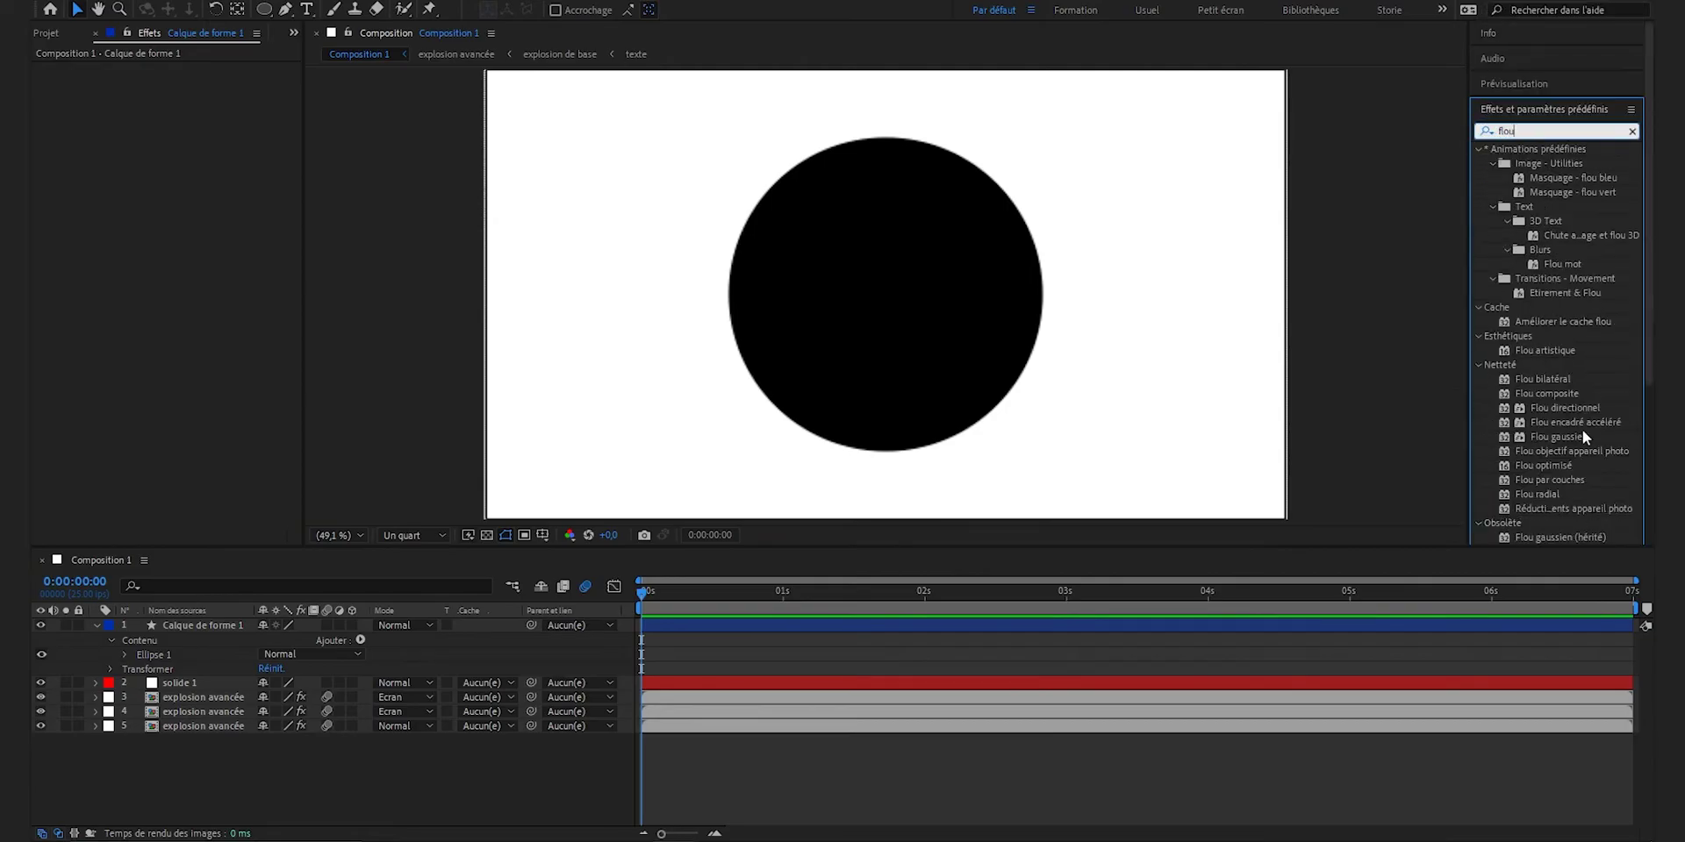
pyautogui.moveTo(1576, 436); pyautogui.dragTo(871, 281)
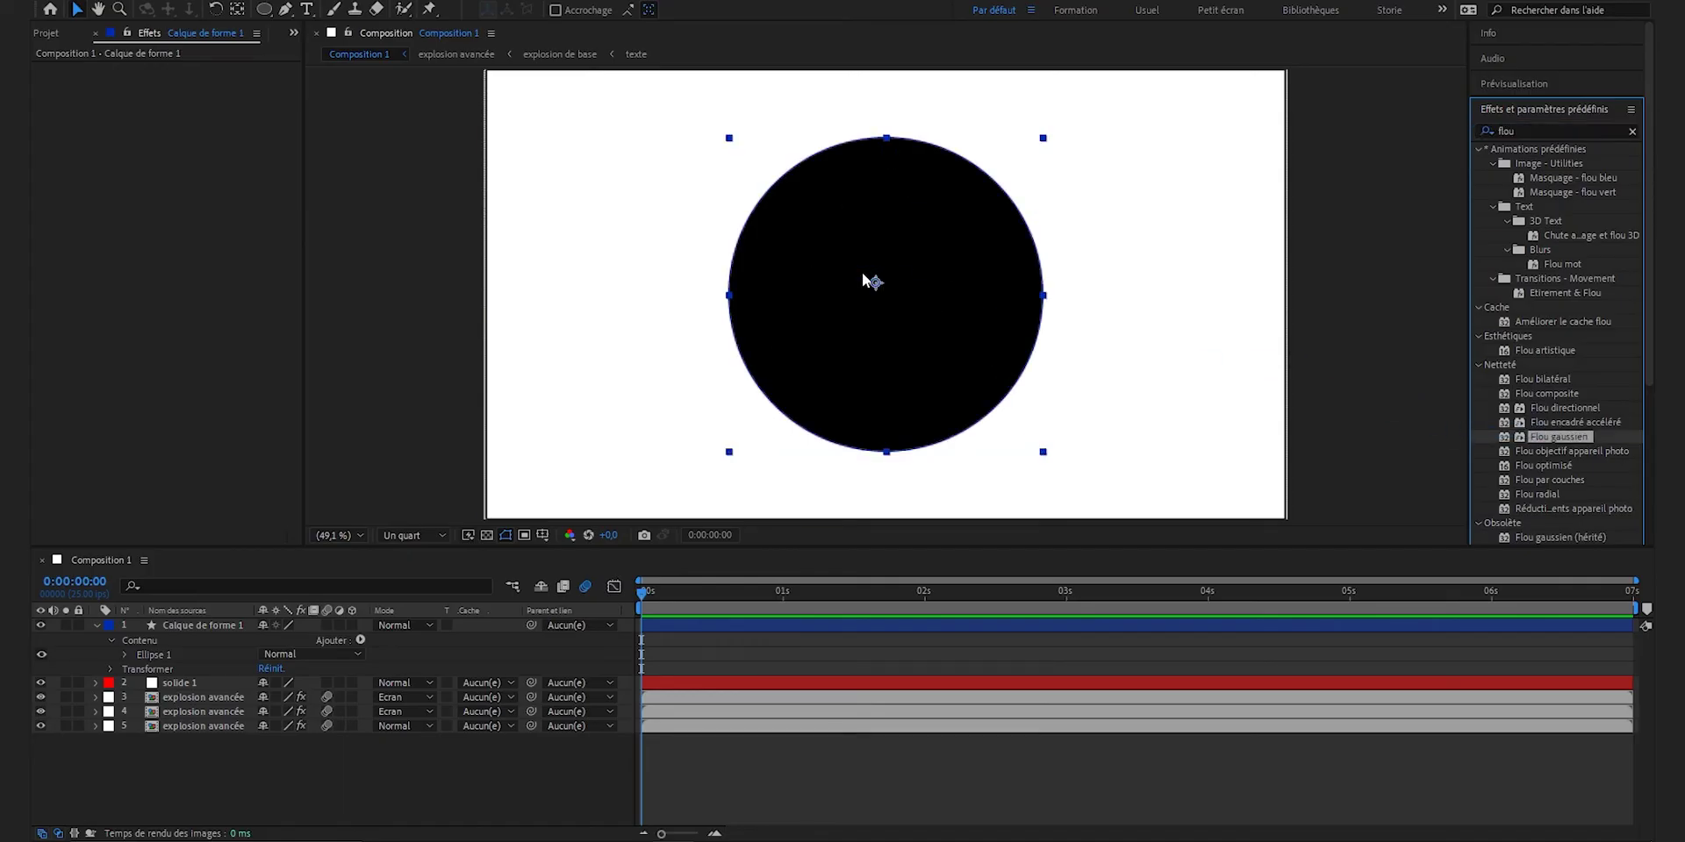
# Step: Set the circle's Gaussian blur to 550, disable repeating of the edge pixels, and deselect the layer
pyautogui.click(184, 85)
pyautogui.write('550')
pyautogui.press('Return')
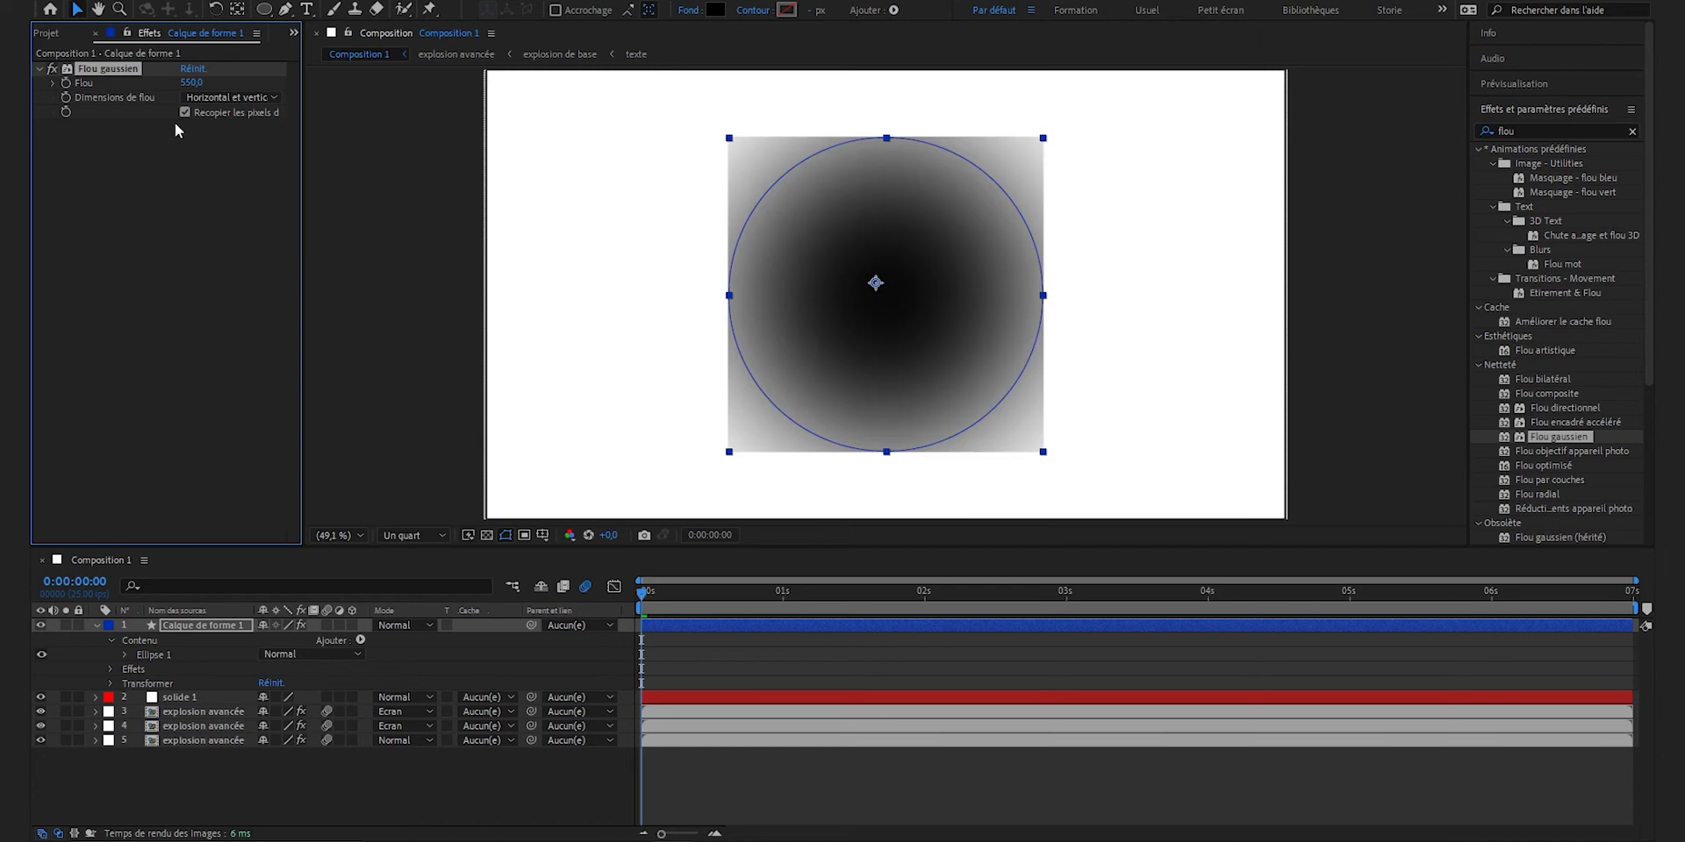
pyautogui.click(185, 112)
pyautogui.click(188, 282)
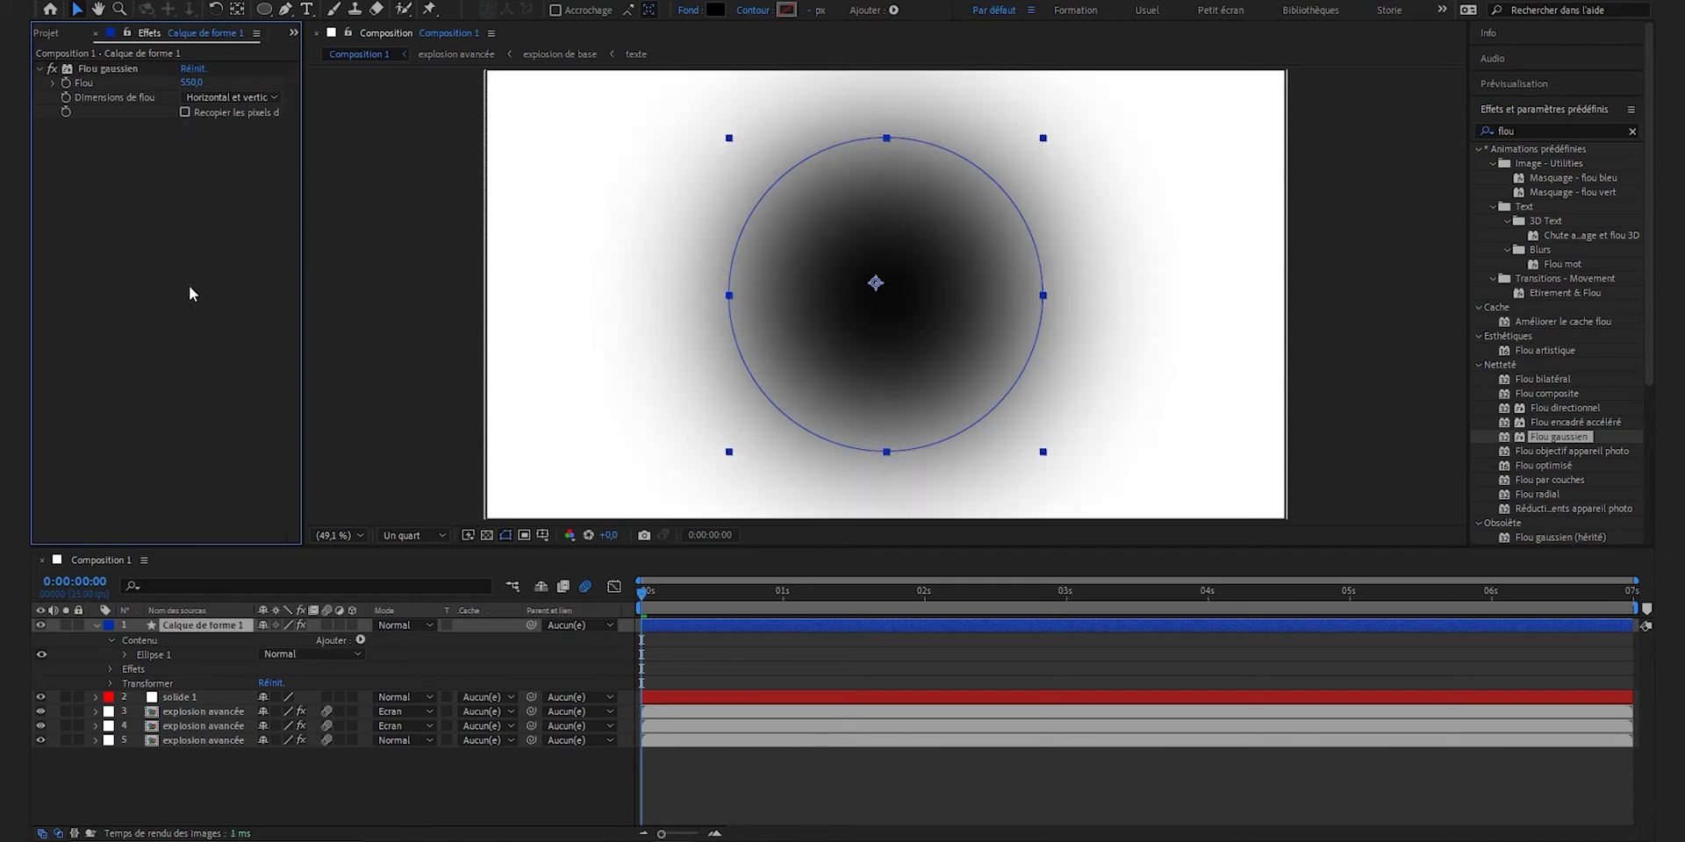
pyautogui.click(489, 783)
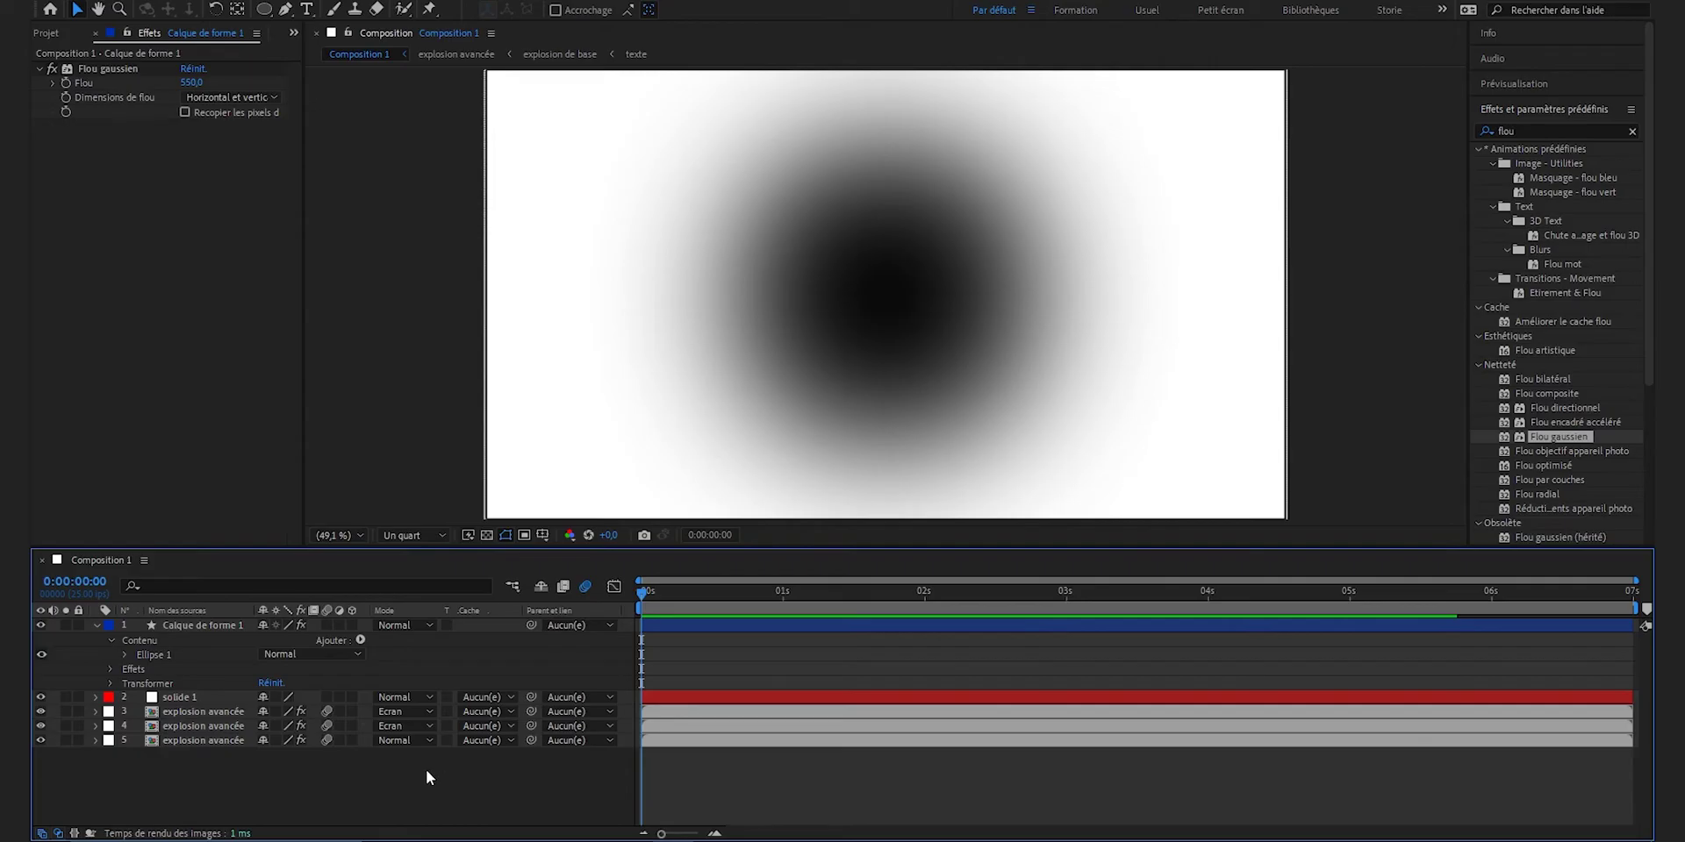
# Step: Scale the blurred circle up slightly from its center in the composition
pyautogui.click(205, 628)
pyautogui.click(208, 624)
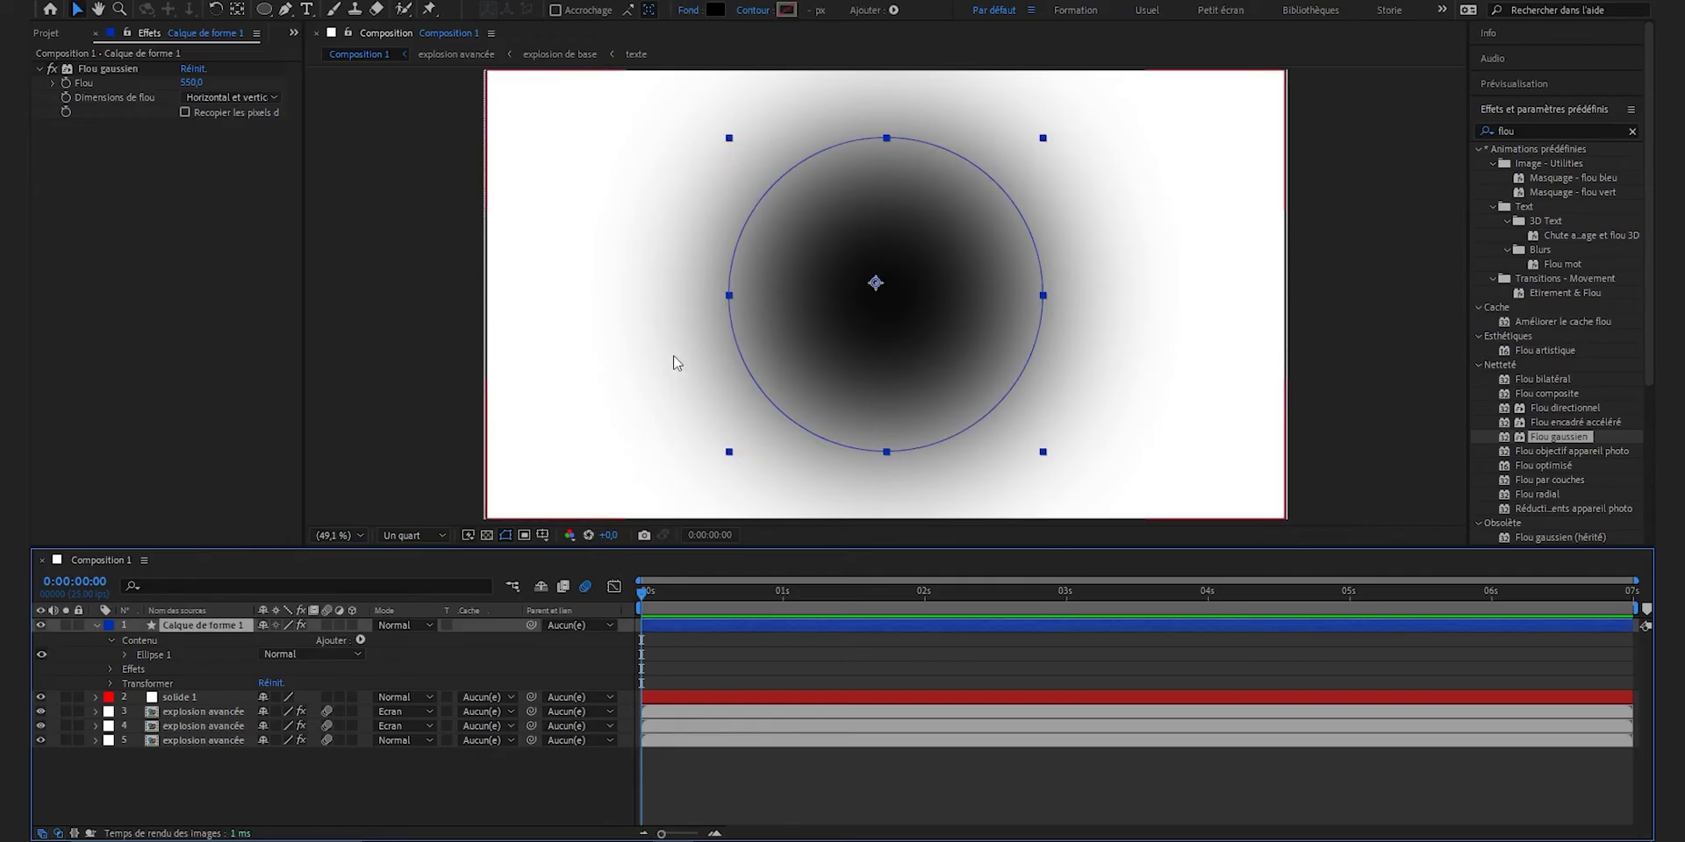
pyautogui.click(1044, 301)
pyautogui.moveTo(1043, 295); pyautogui.dragTo(1062, 297)
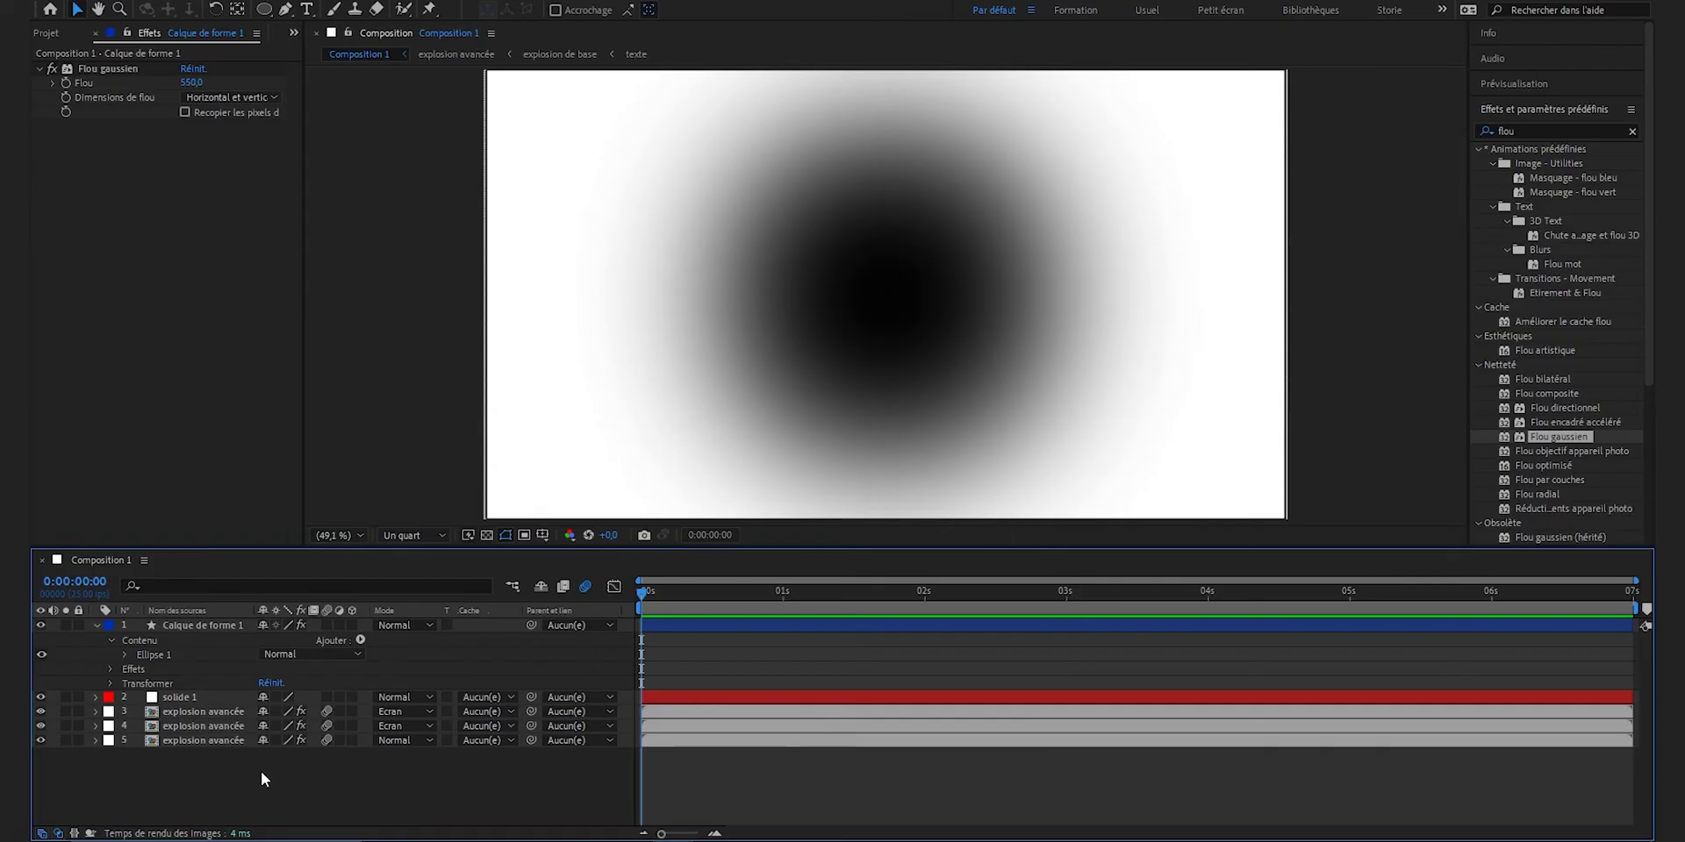
# Step: Precompose the circle's shape layer and solide 1 as flou, and hide the resulting layer
pyautogui.click(186, 697)
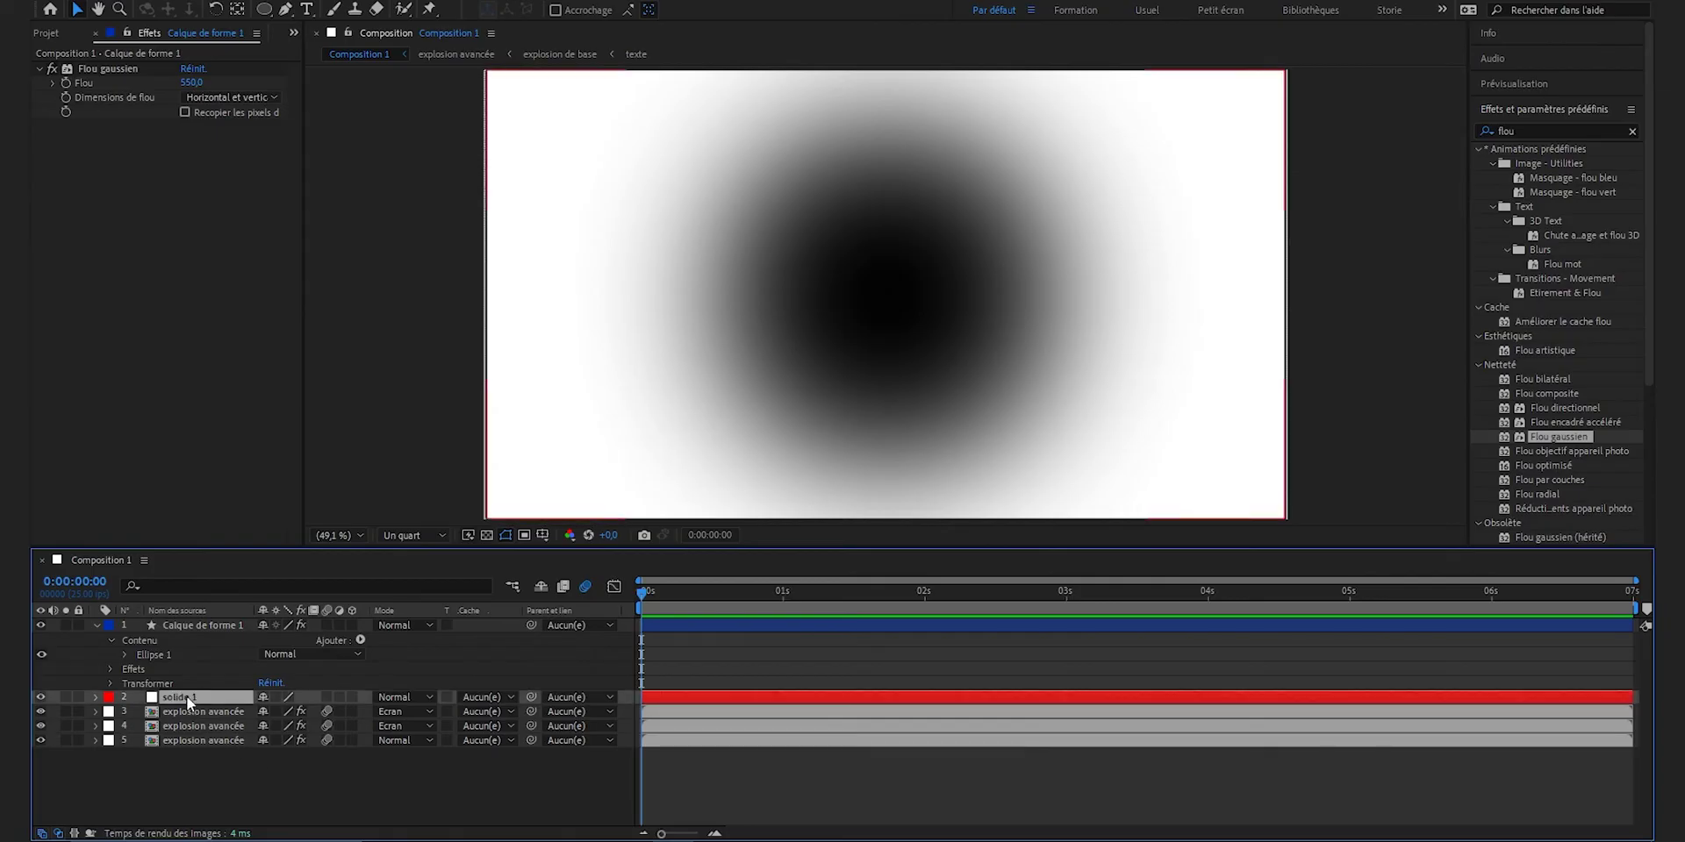
pyautogui.keyDown('ctrl'); pyautogui.click(208, 621); pyautogui.keyUp('ctrl')
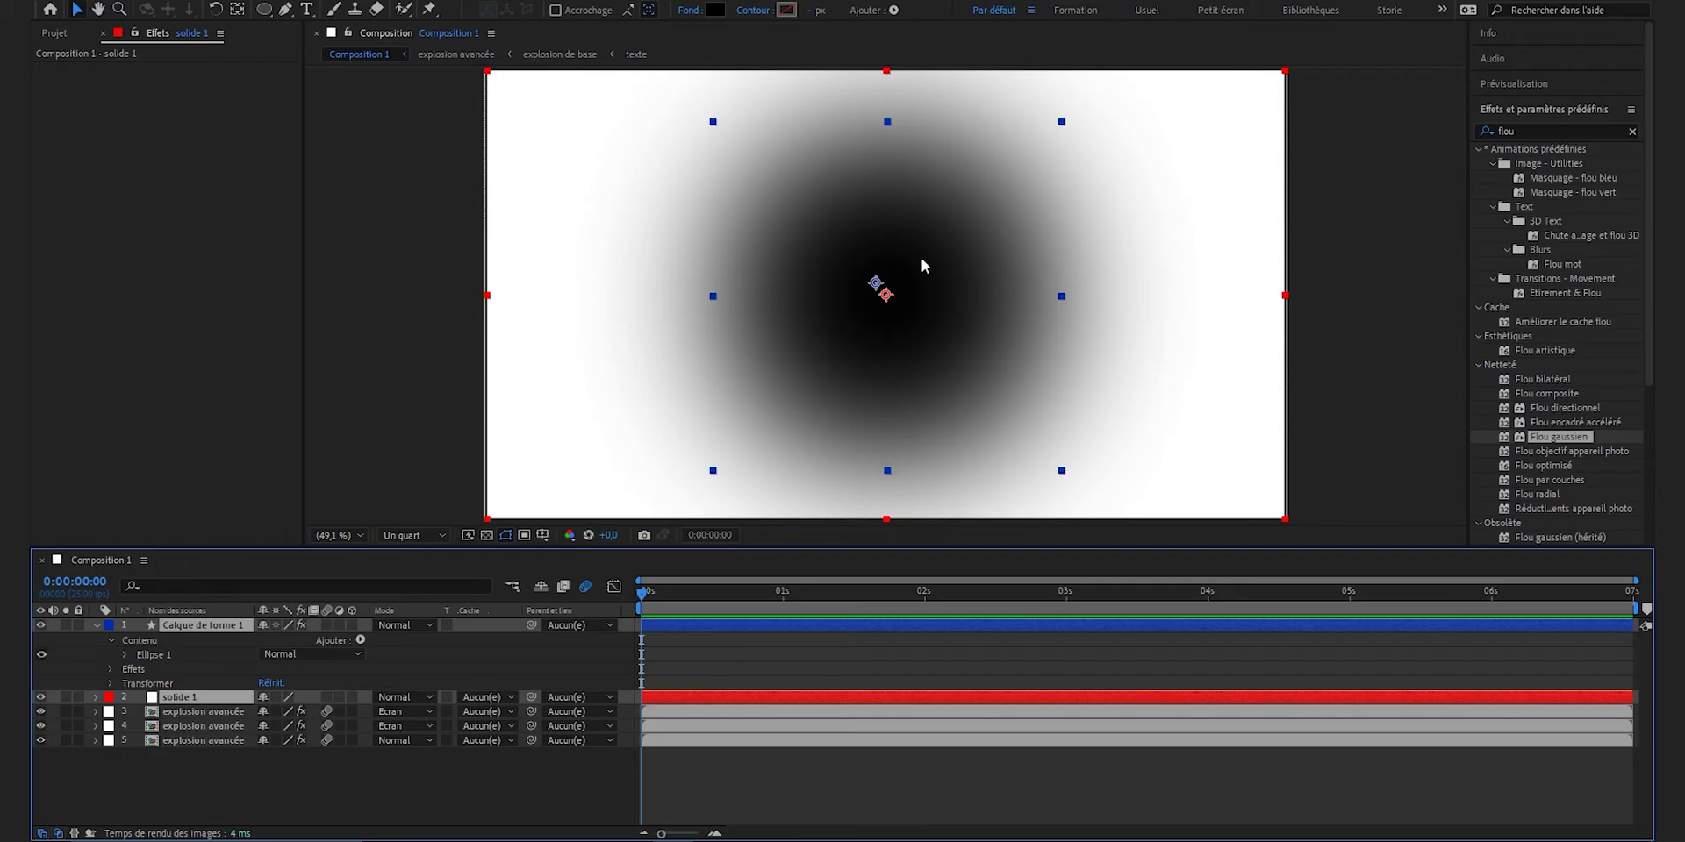
pyautogui.rightClick(202, 629)
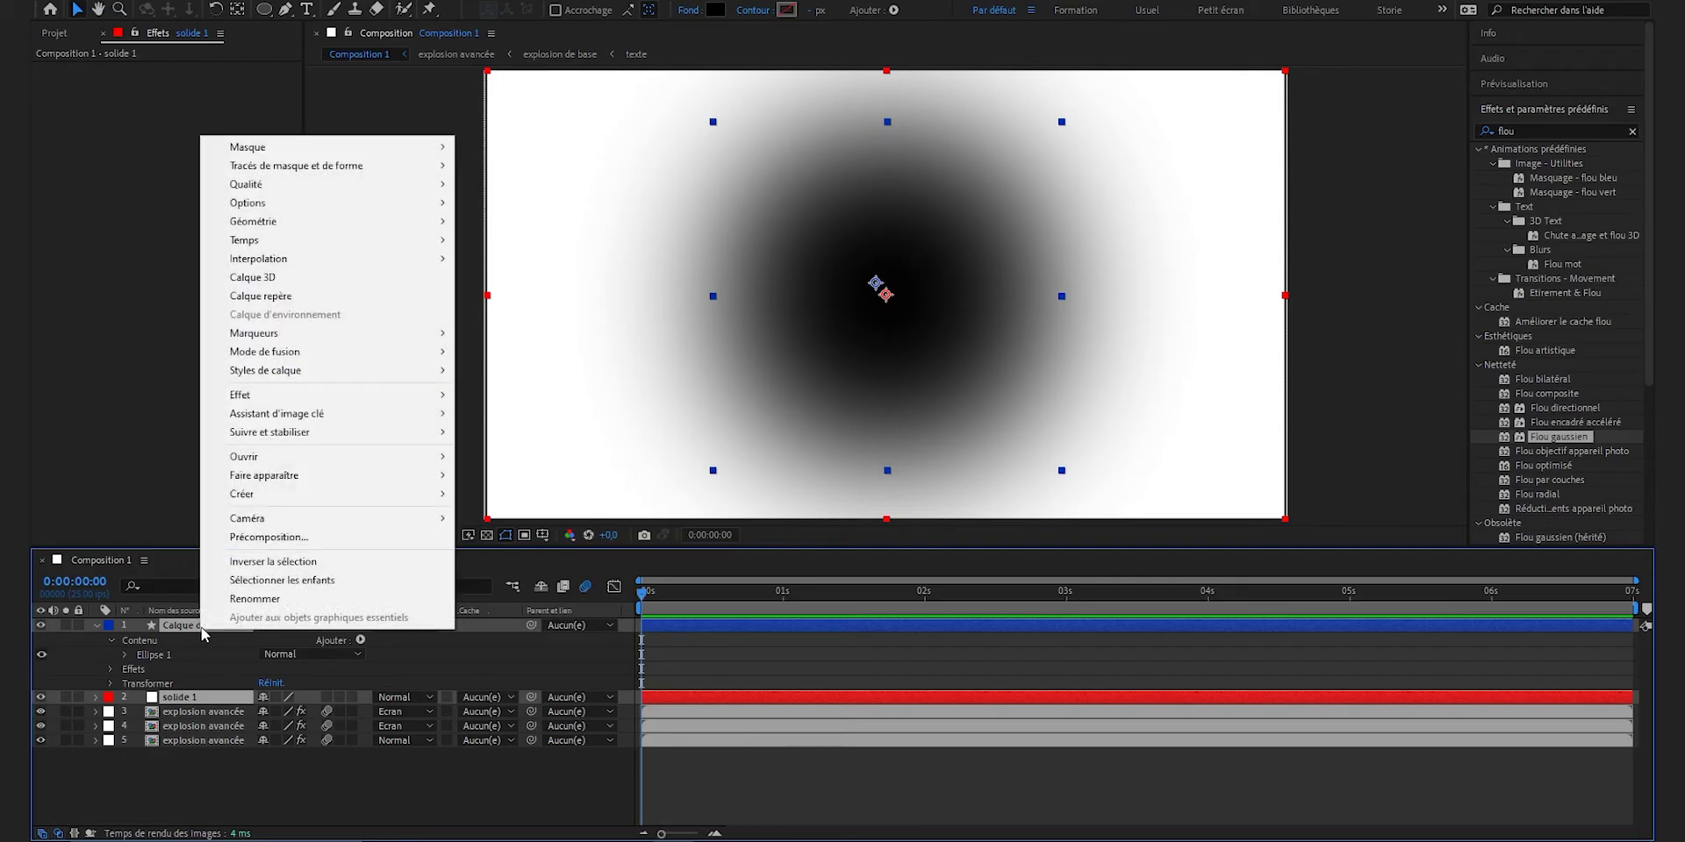
pyautogui.click(338, 538)
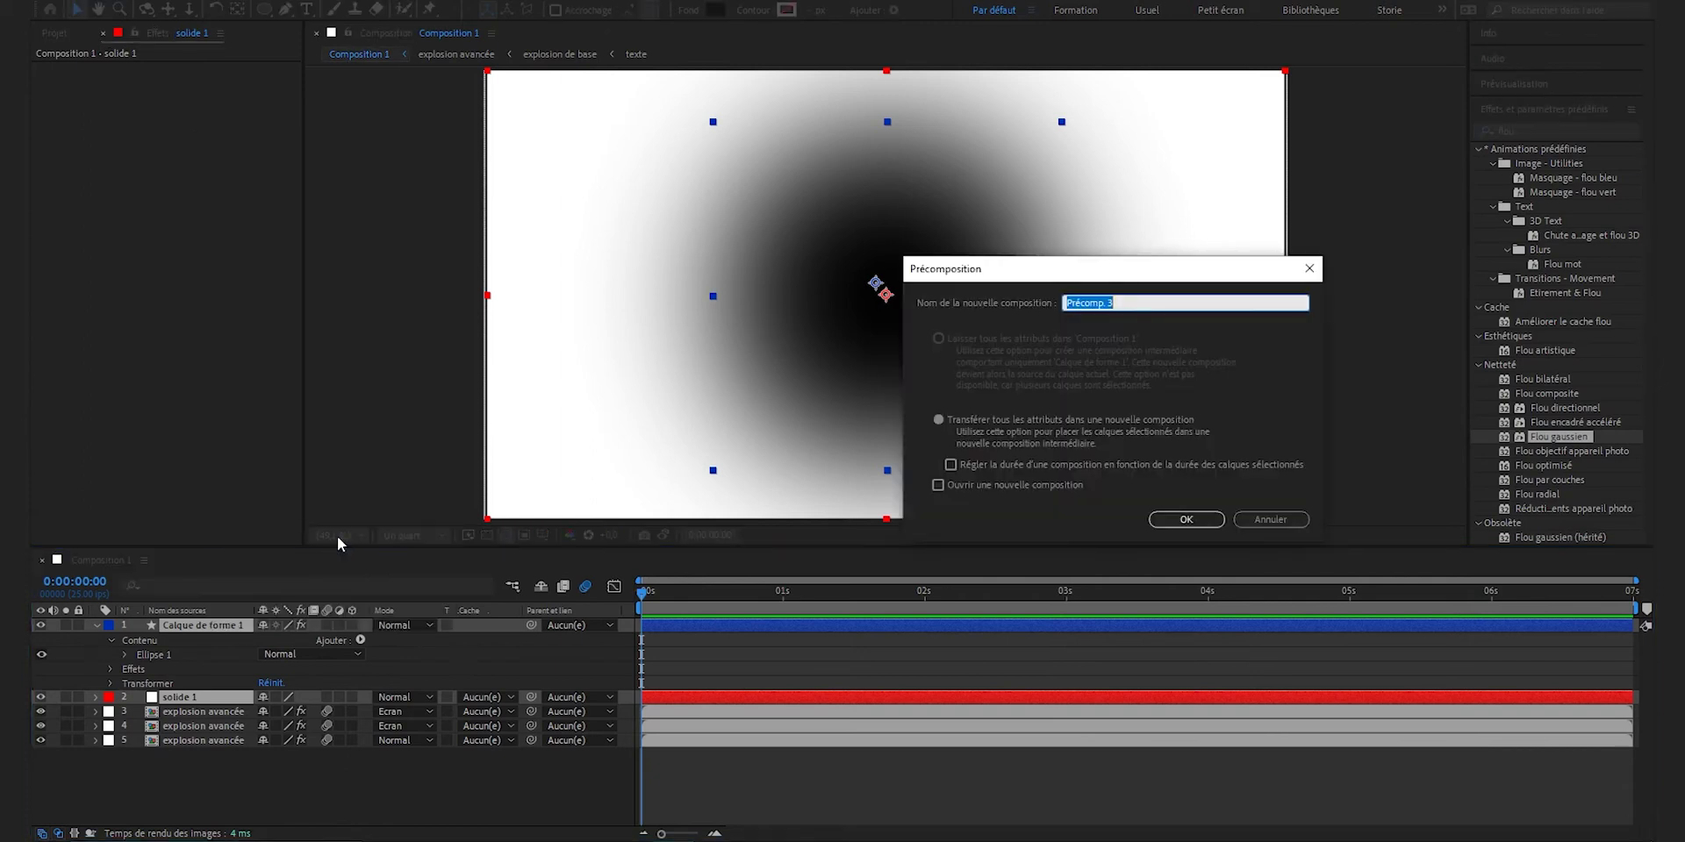
pyautogui.write('flou')
pyautogui.click(1176, 522)
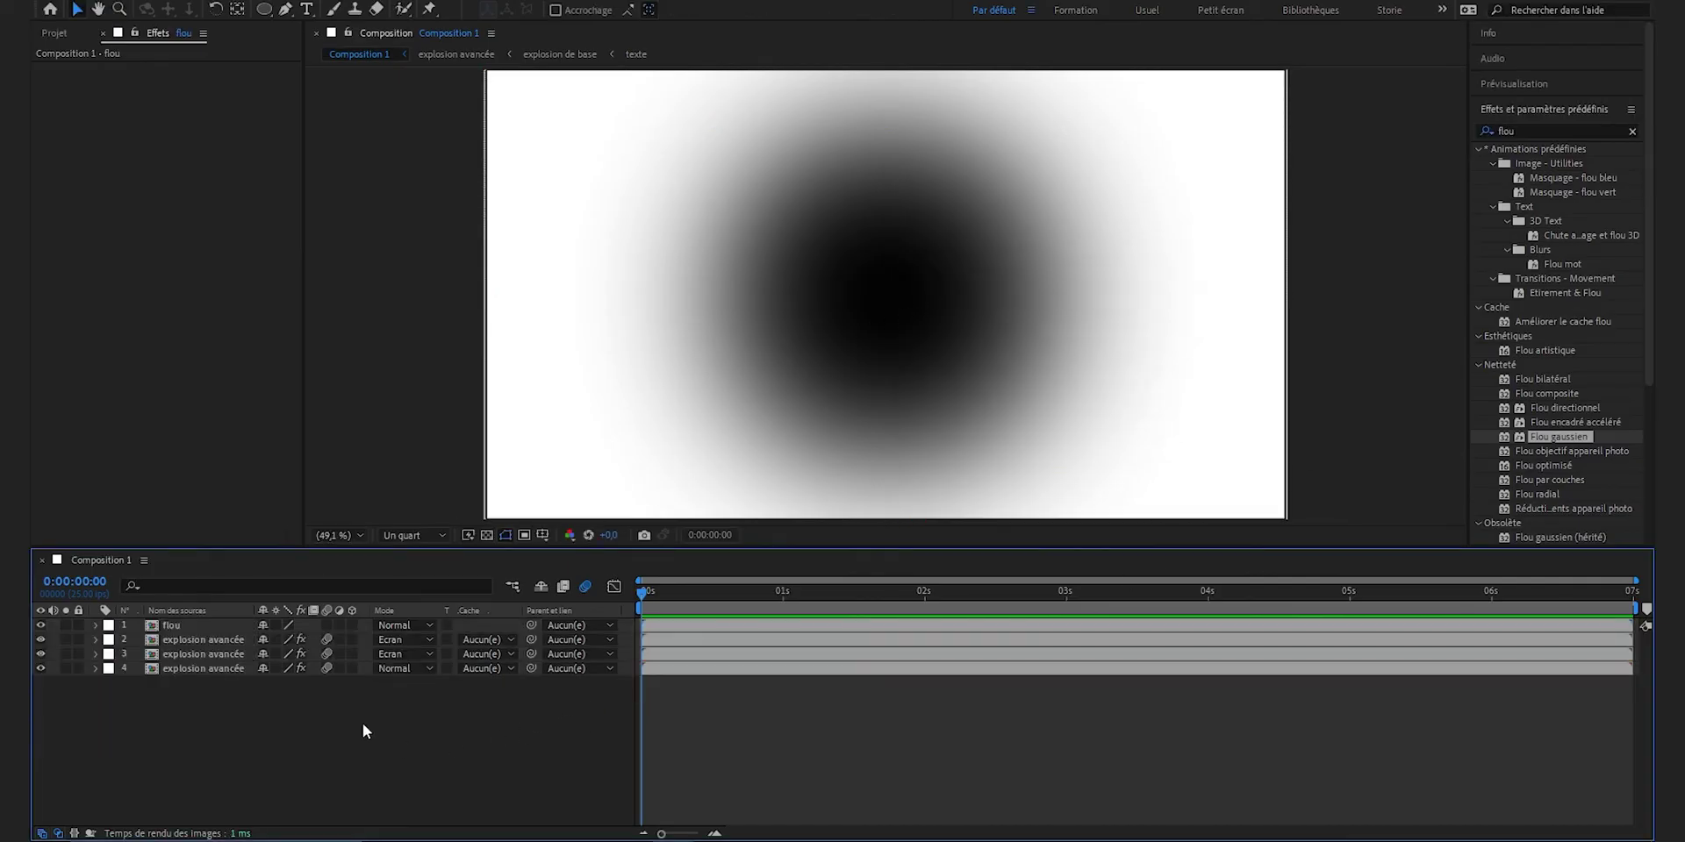
pyautogui.click(40, 625)
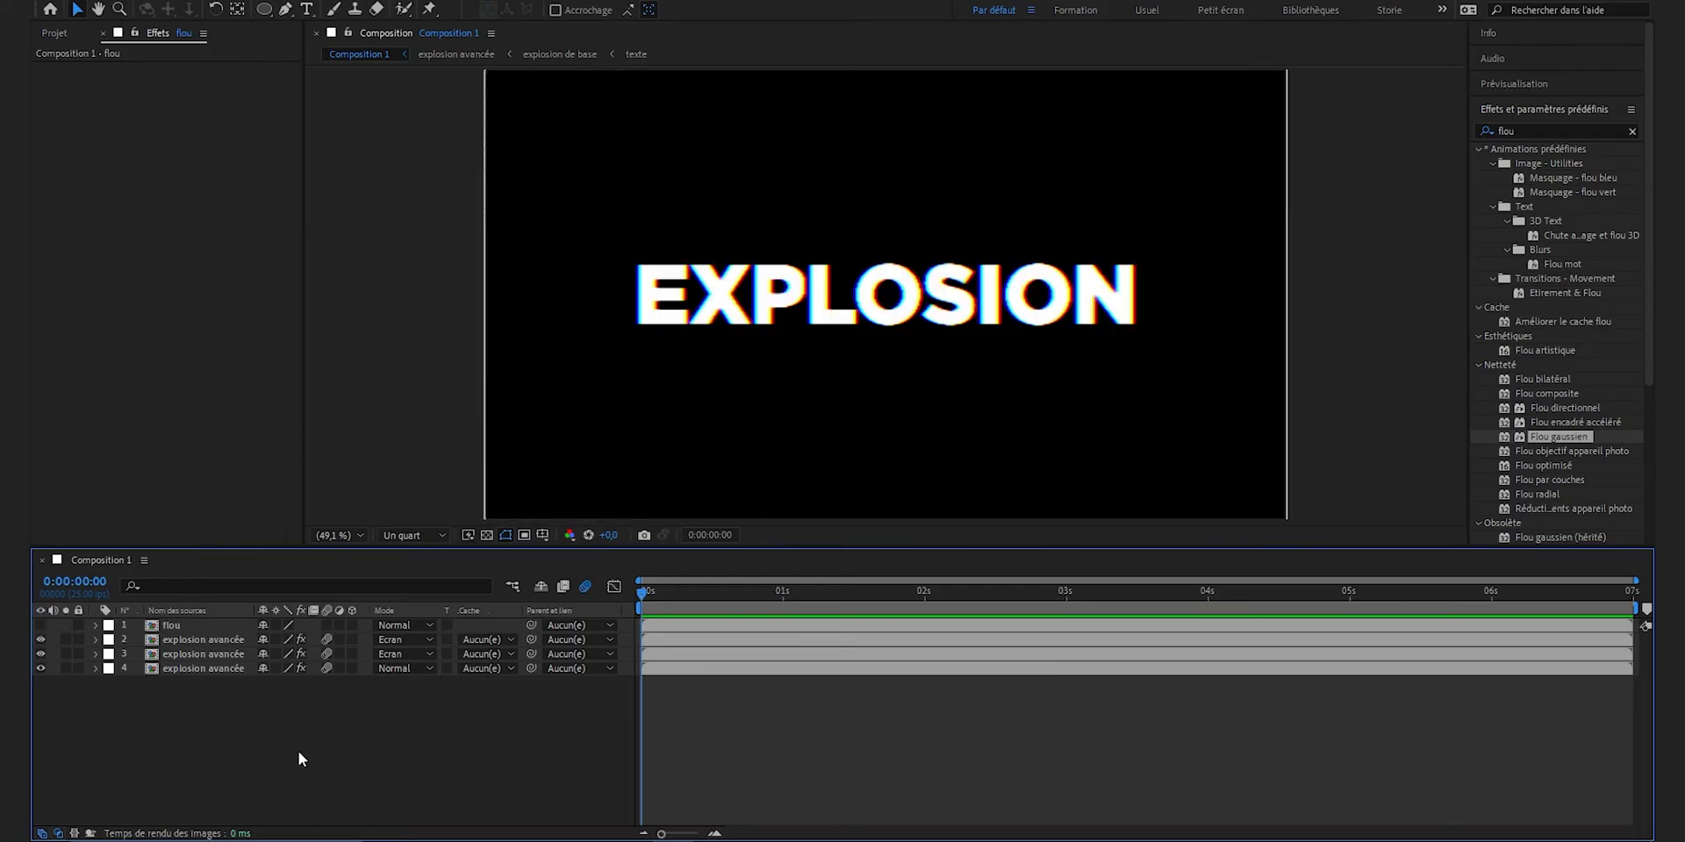
# Step: Add an adjustment layer above the flou layer and apply the Flou objectif appareil photo effect to it
pyautogui.click(216, 2)
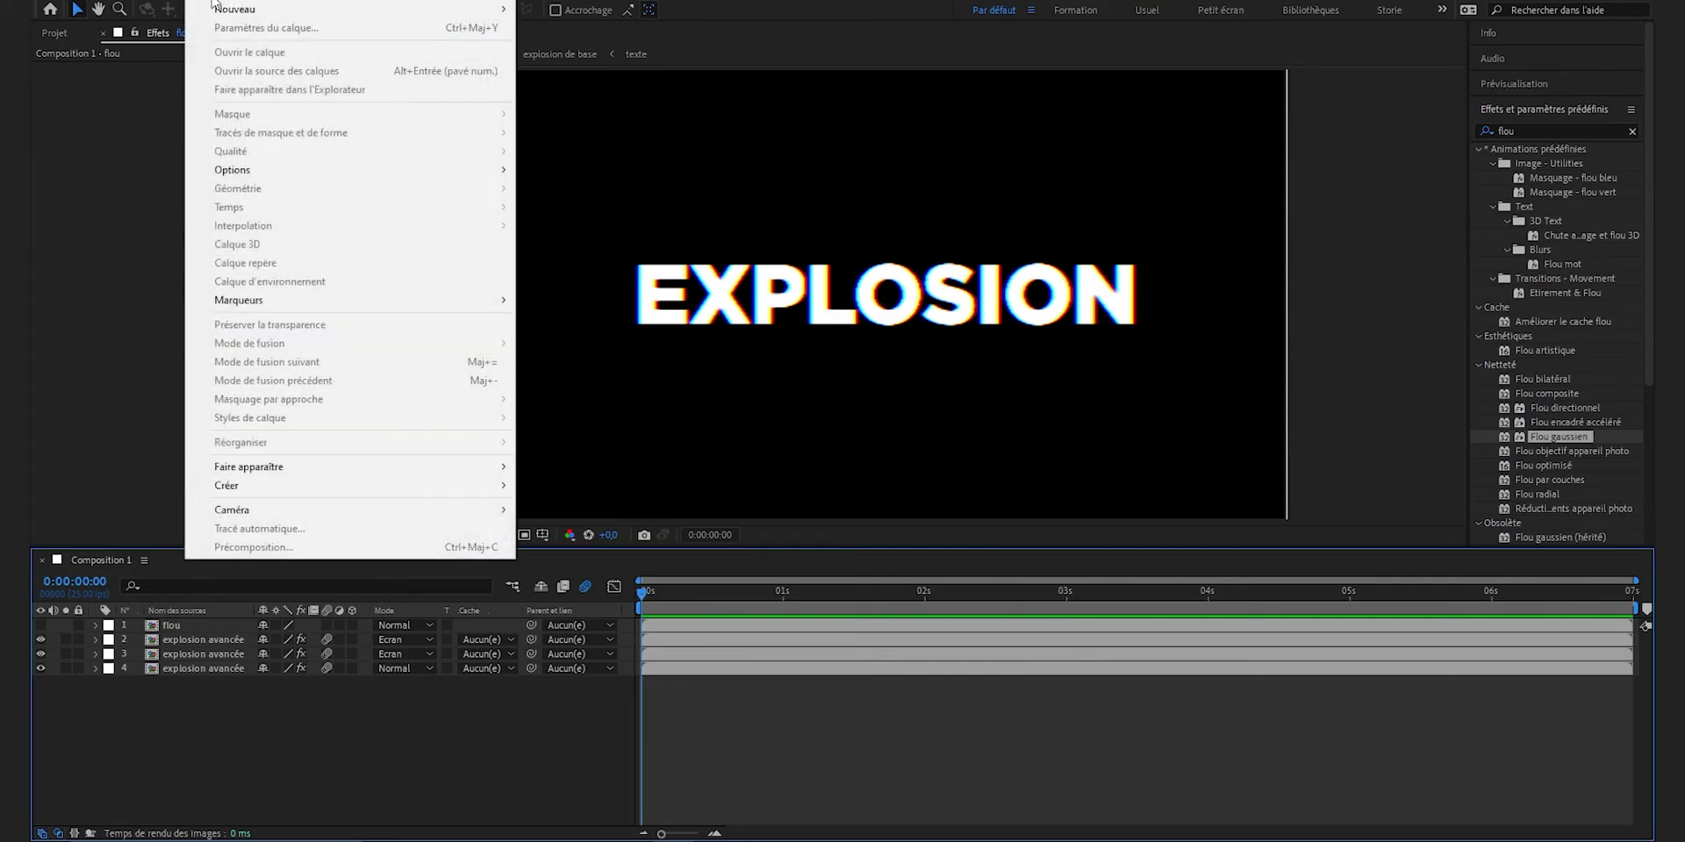
pyautogui.moveTo(233, 11)
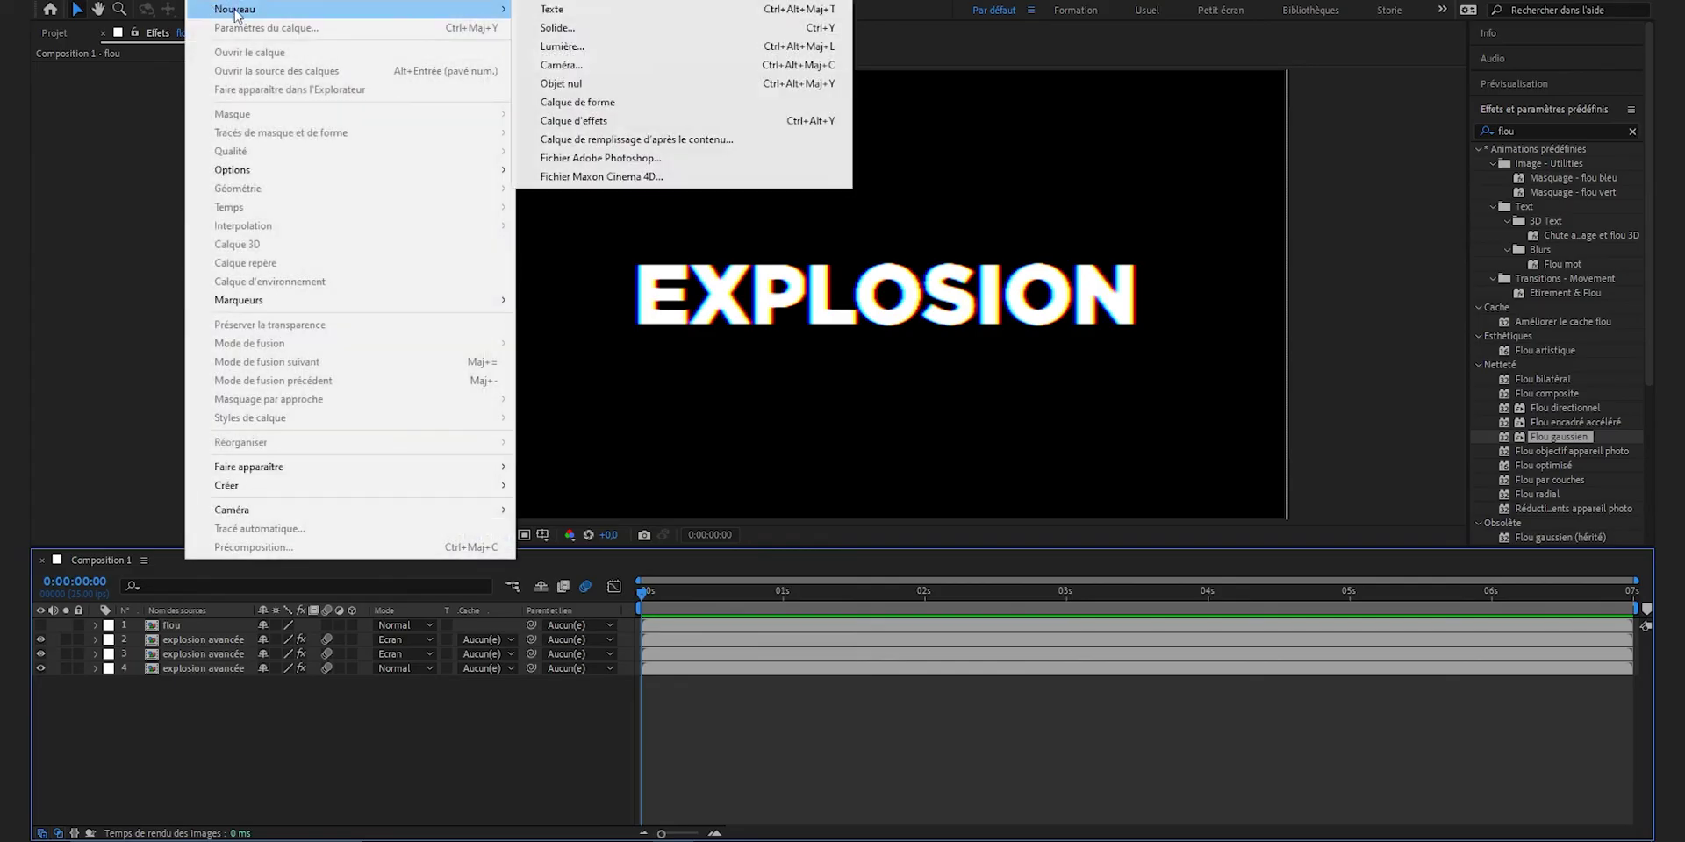
pyautogui.click(611, 125)
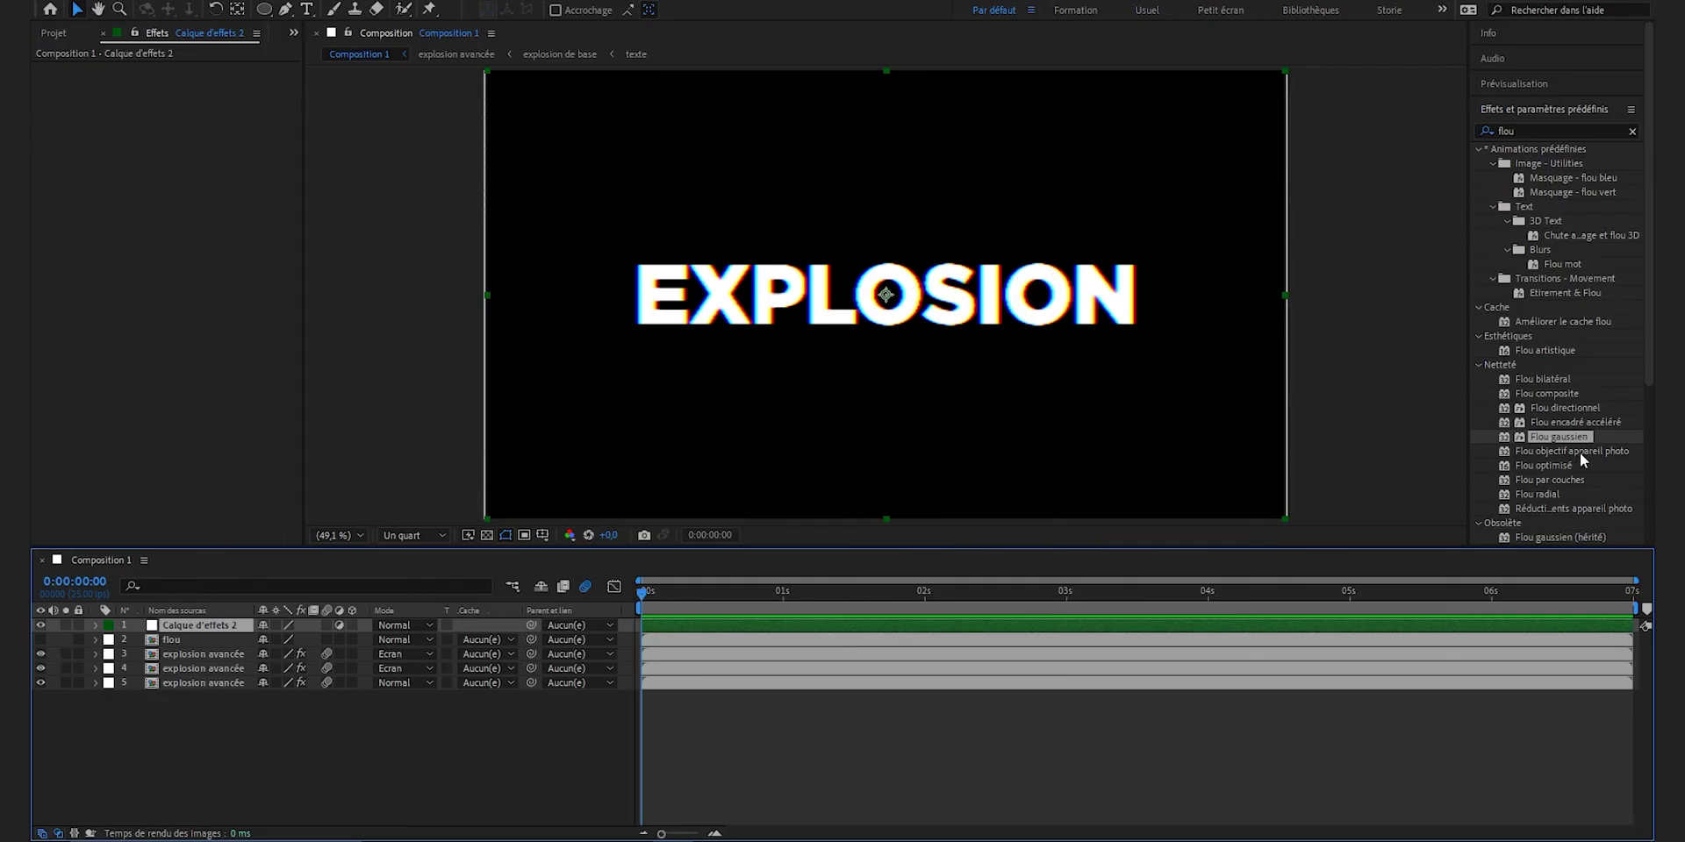
pyautogui.moveTo(1585, 451); pyautogui.dragTo(974, 285)
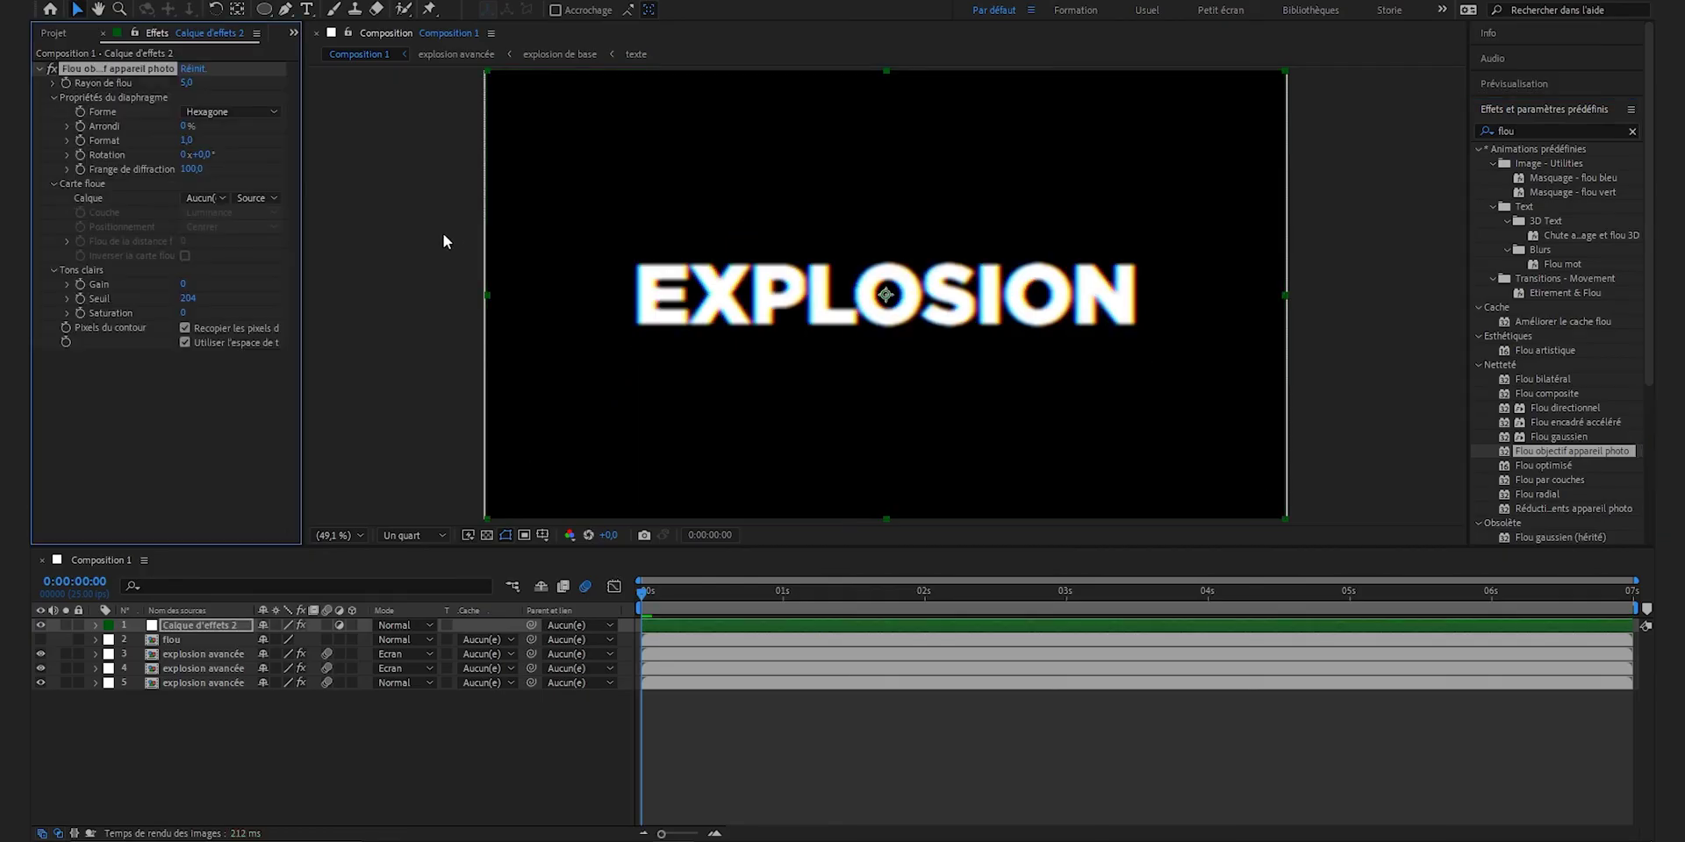
# Step: Set the blur radius of the adjustment layer's camera lens blur to 20
pyautogui.click(186, 83)
pyautogui.write('20')
pyautogui.press('Return')
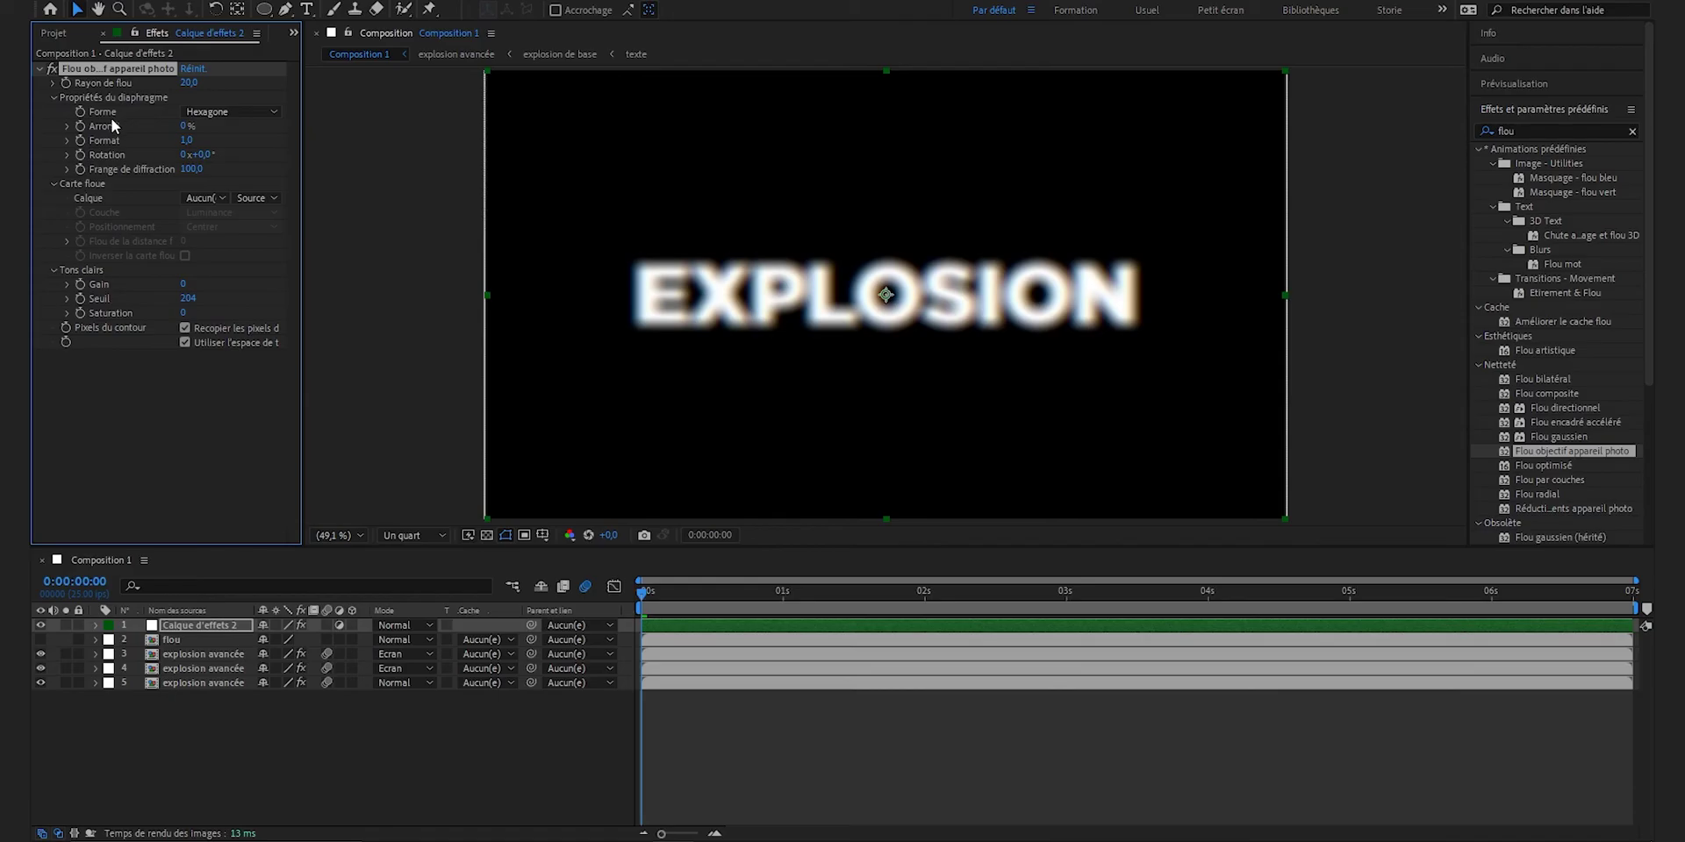
# Step: Set the camera lens blur's diaphragm shape to Octogone and use the flou layer as its blur map
pyautogui.click(249, 112)
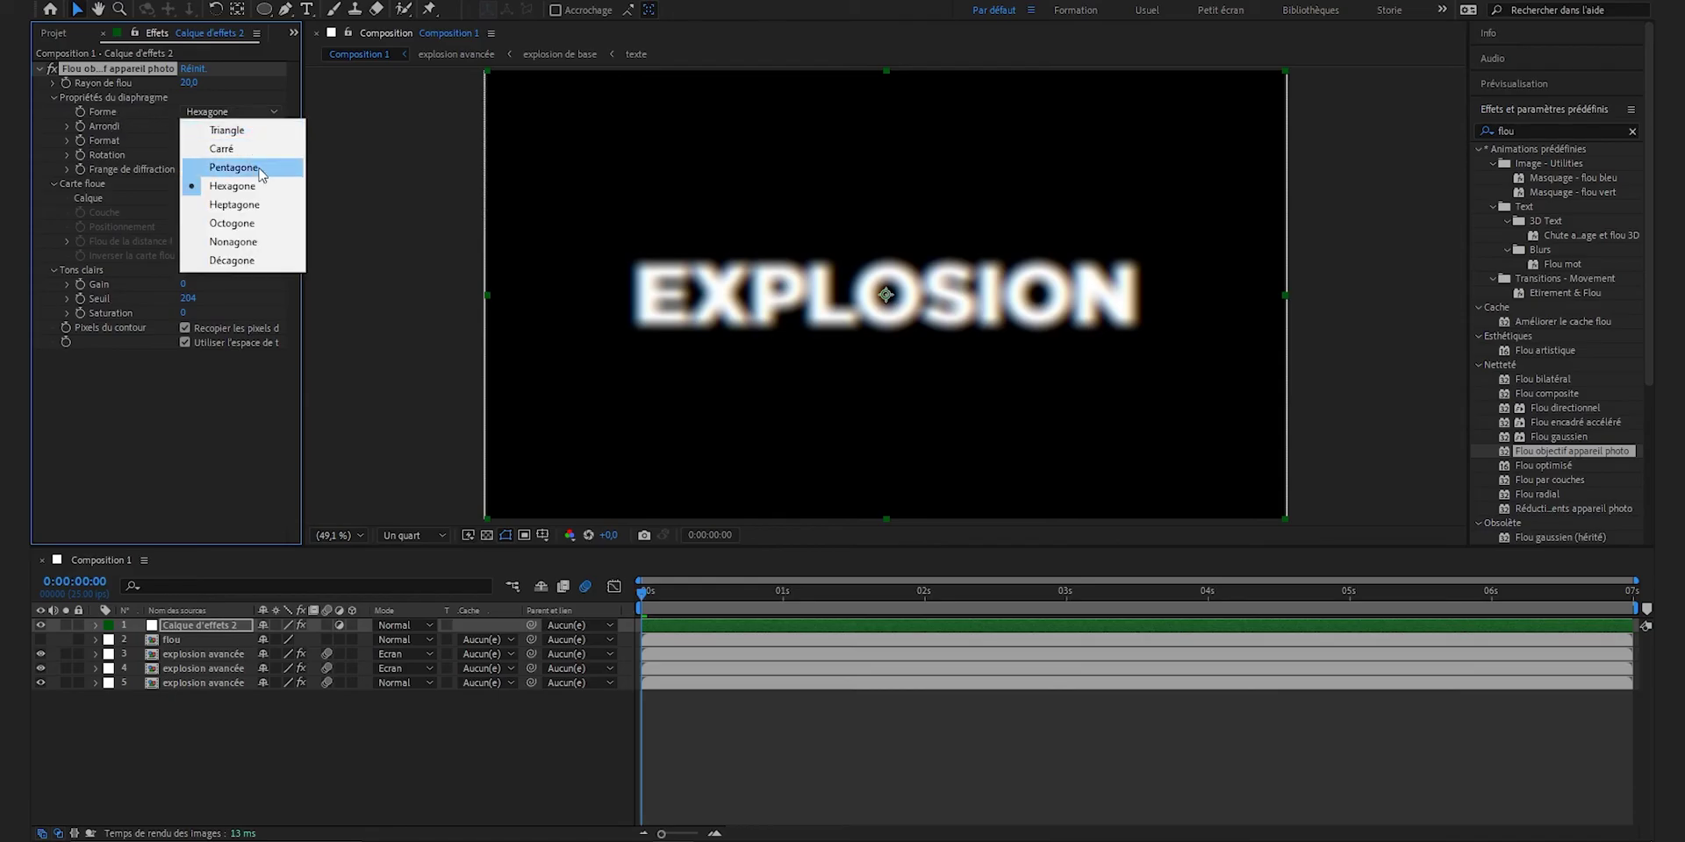
pyautogui.click(266, 225)
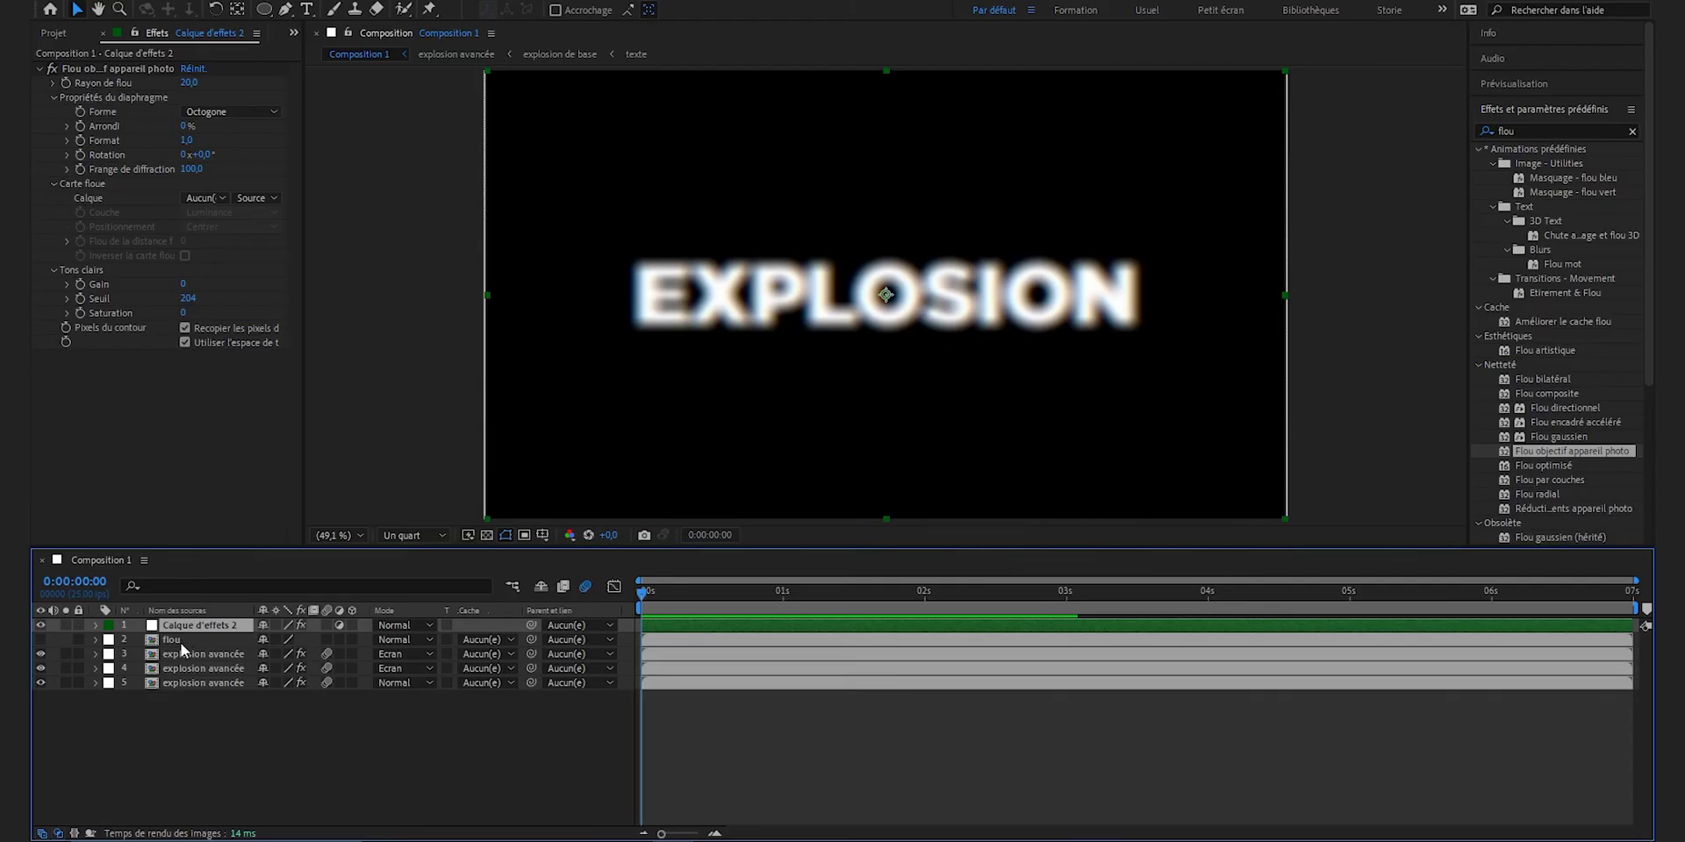
pyautogui.click(40, 640)
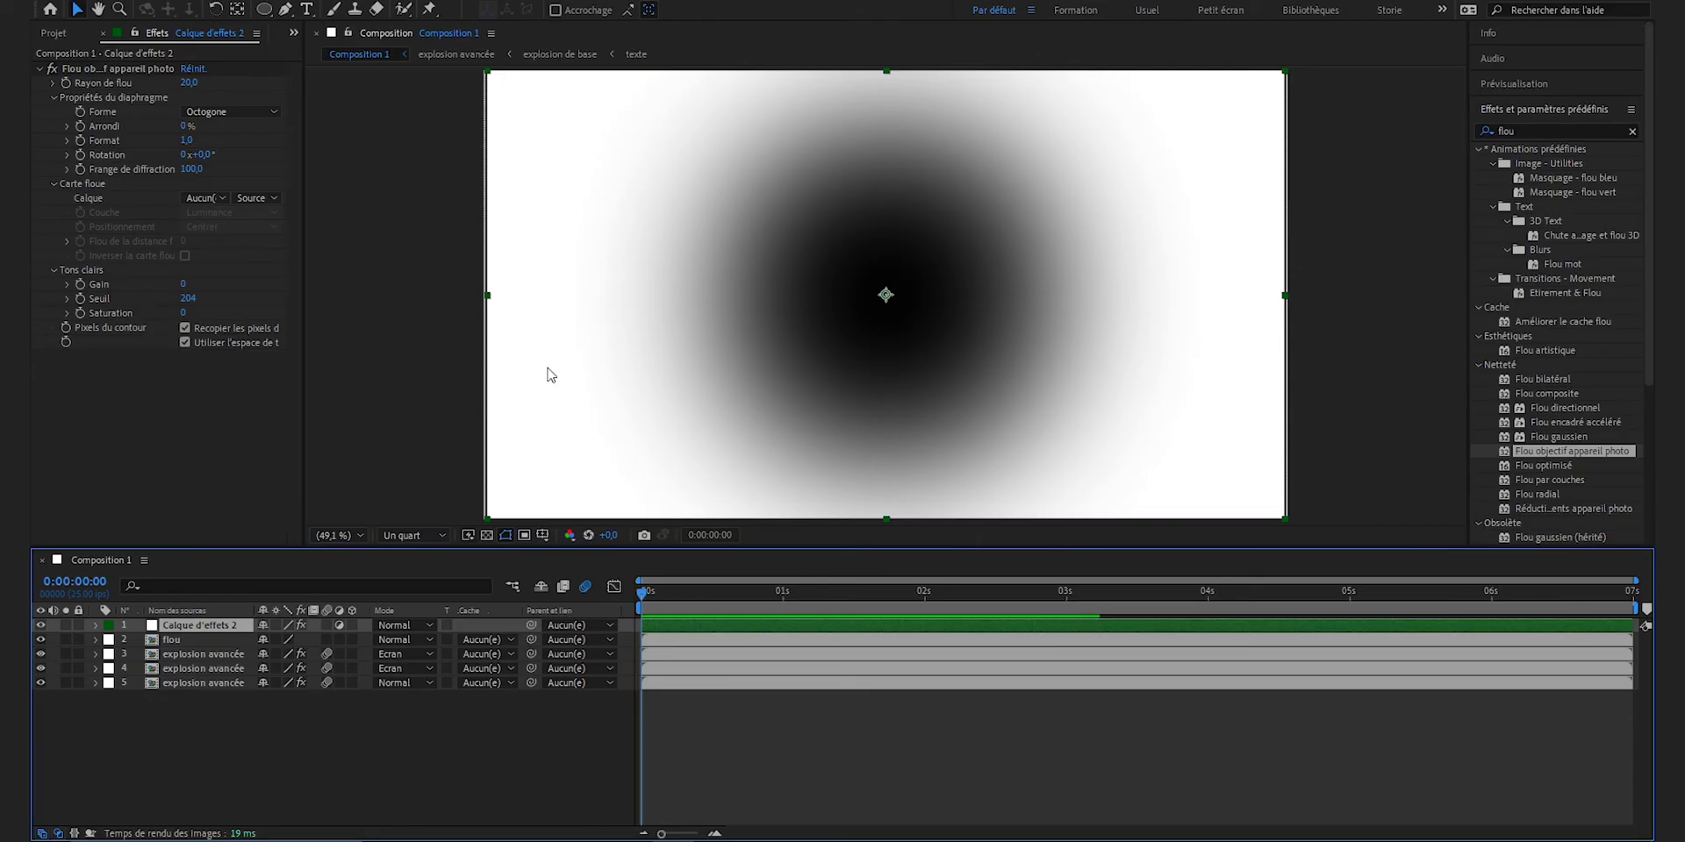
pyautogui.click(40, 639)
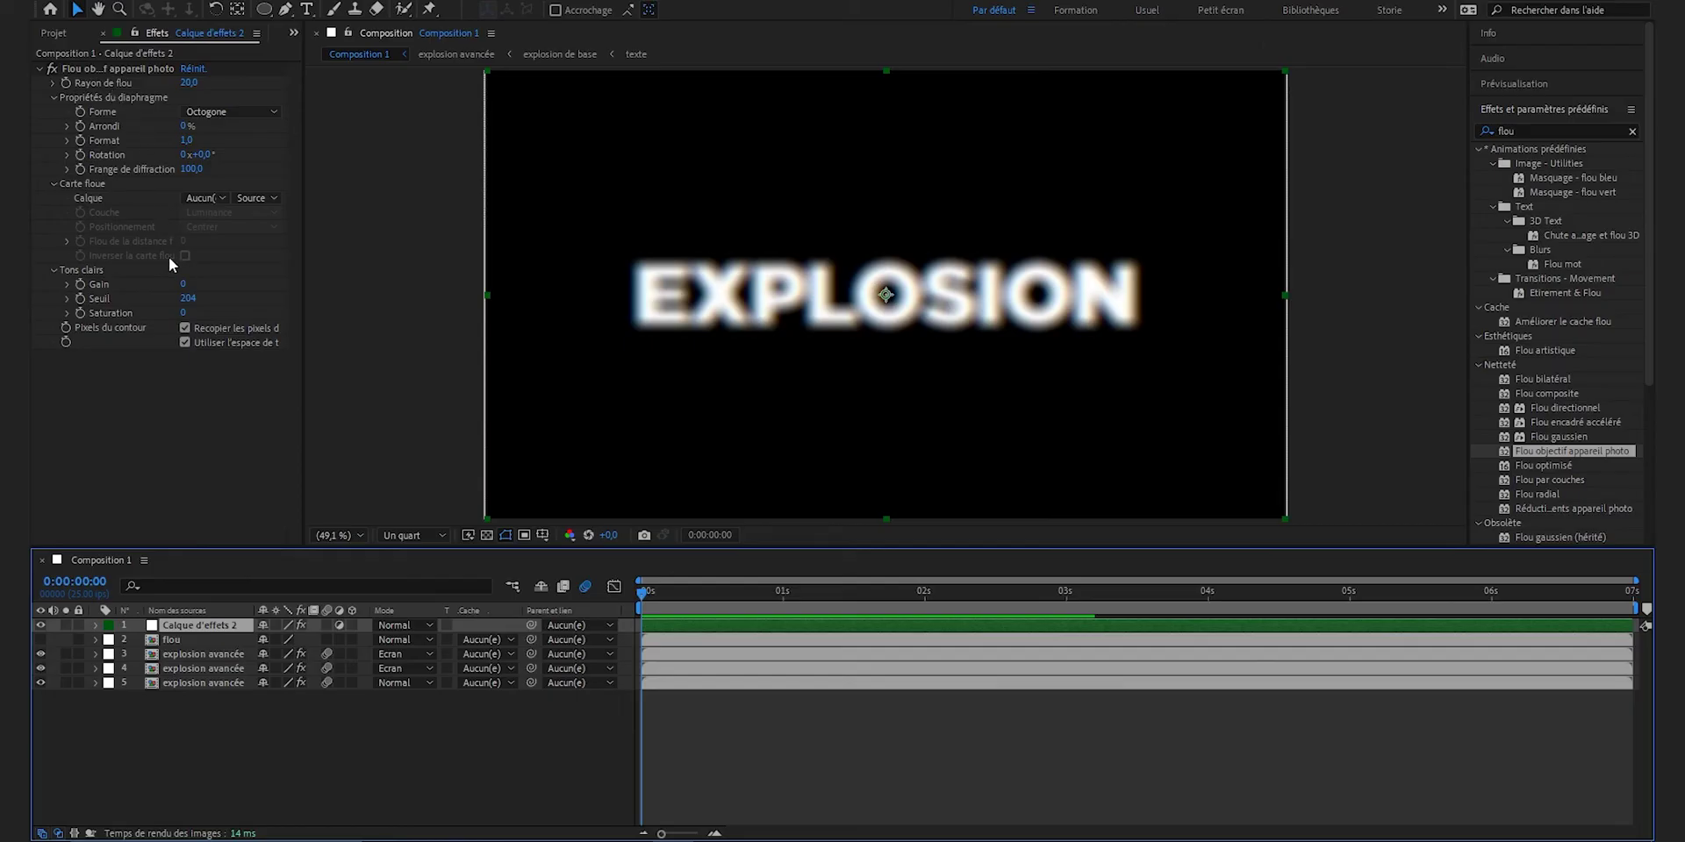
pyautogui.click(214, 196)
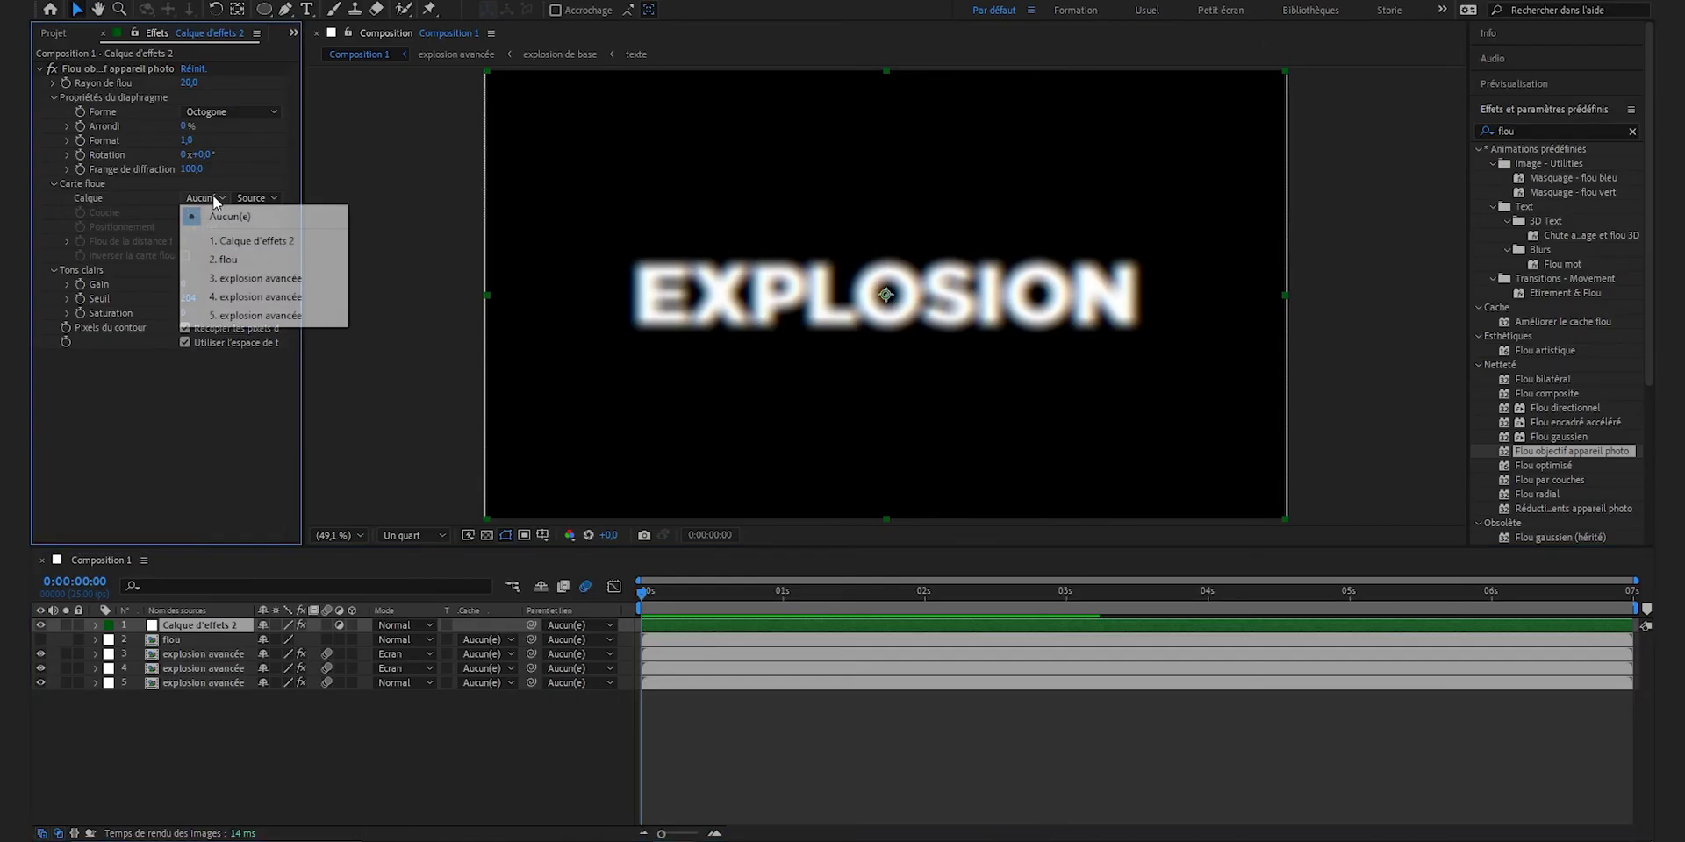
pyautogui.click(255, 260)
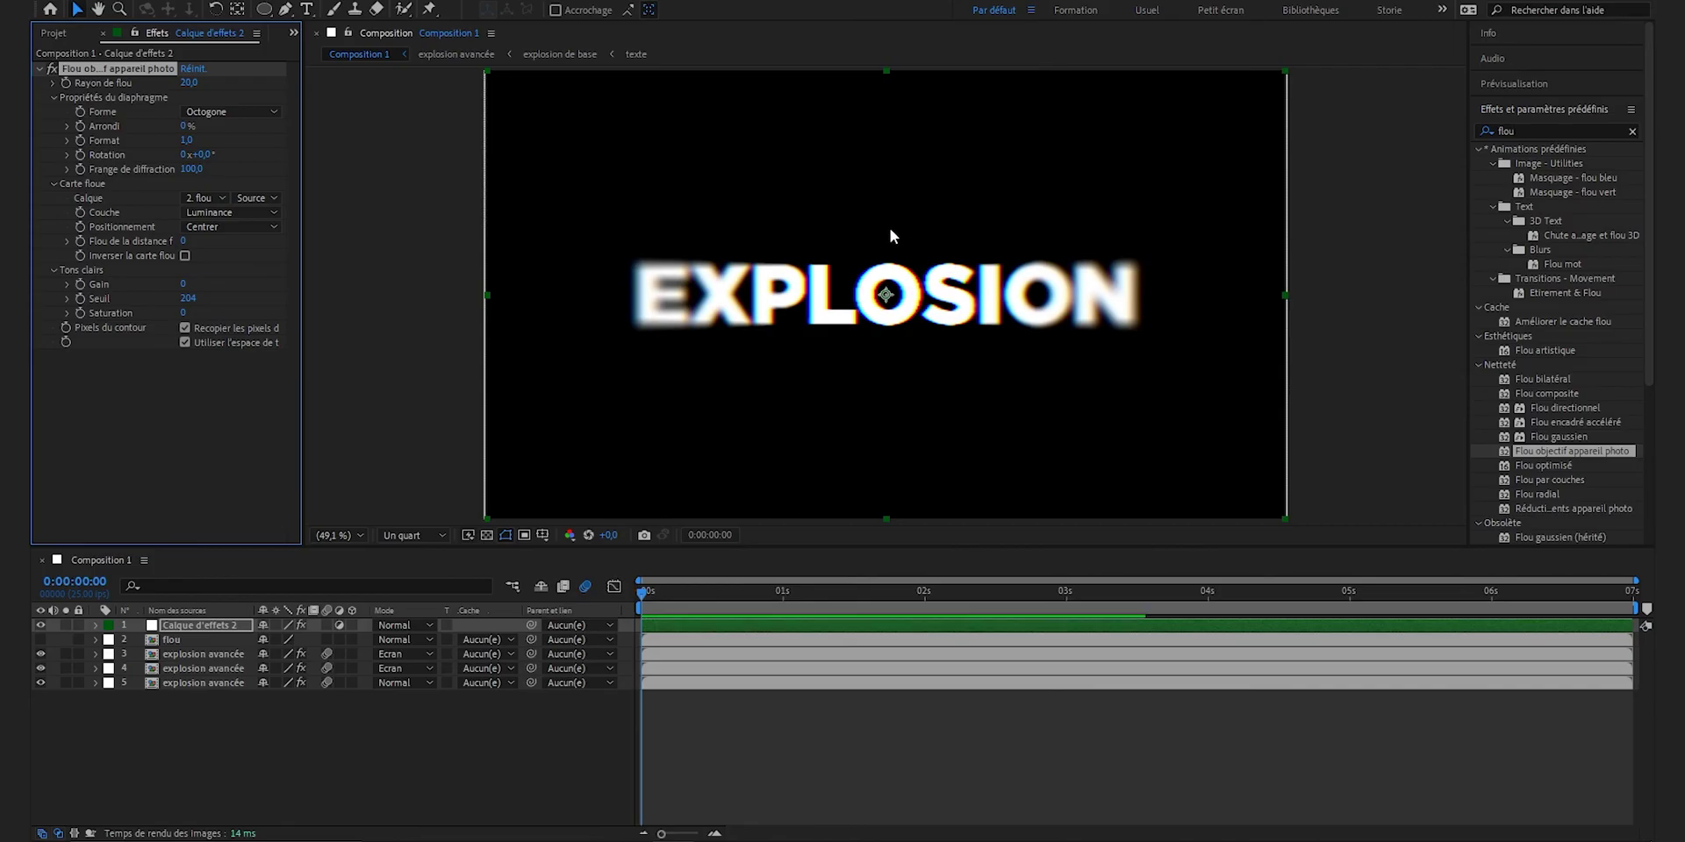
# Step: Briefly show the flou layer to check its radial gradient against the blurred text, and hide it again
pyautogui.click(41, 639)
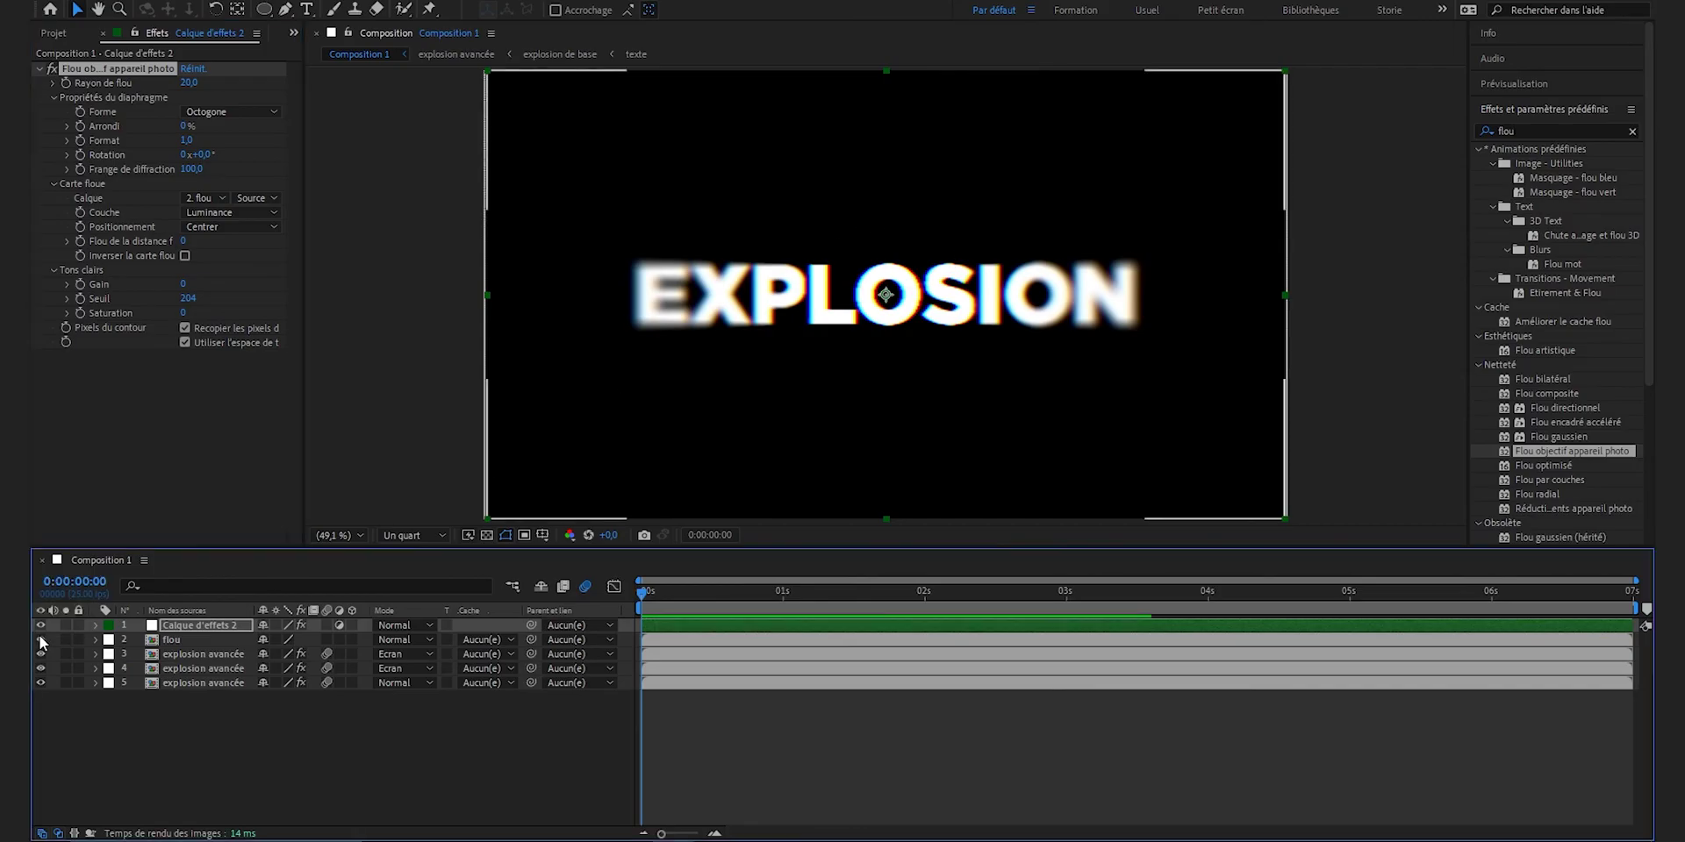
pyautogui.click(40, 639)
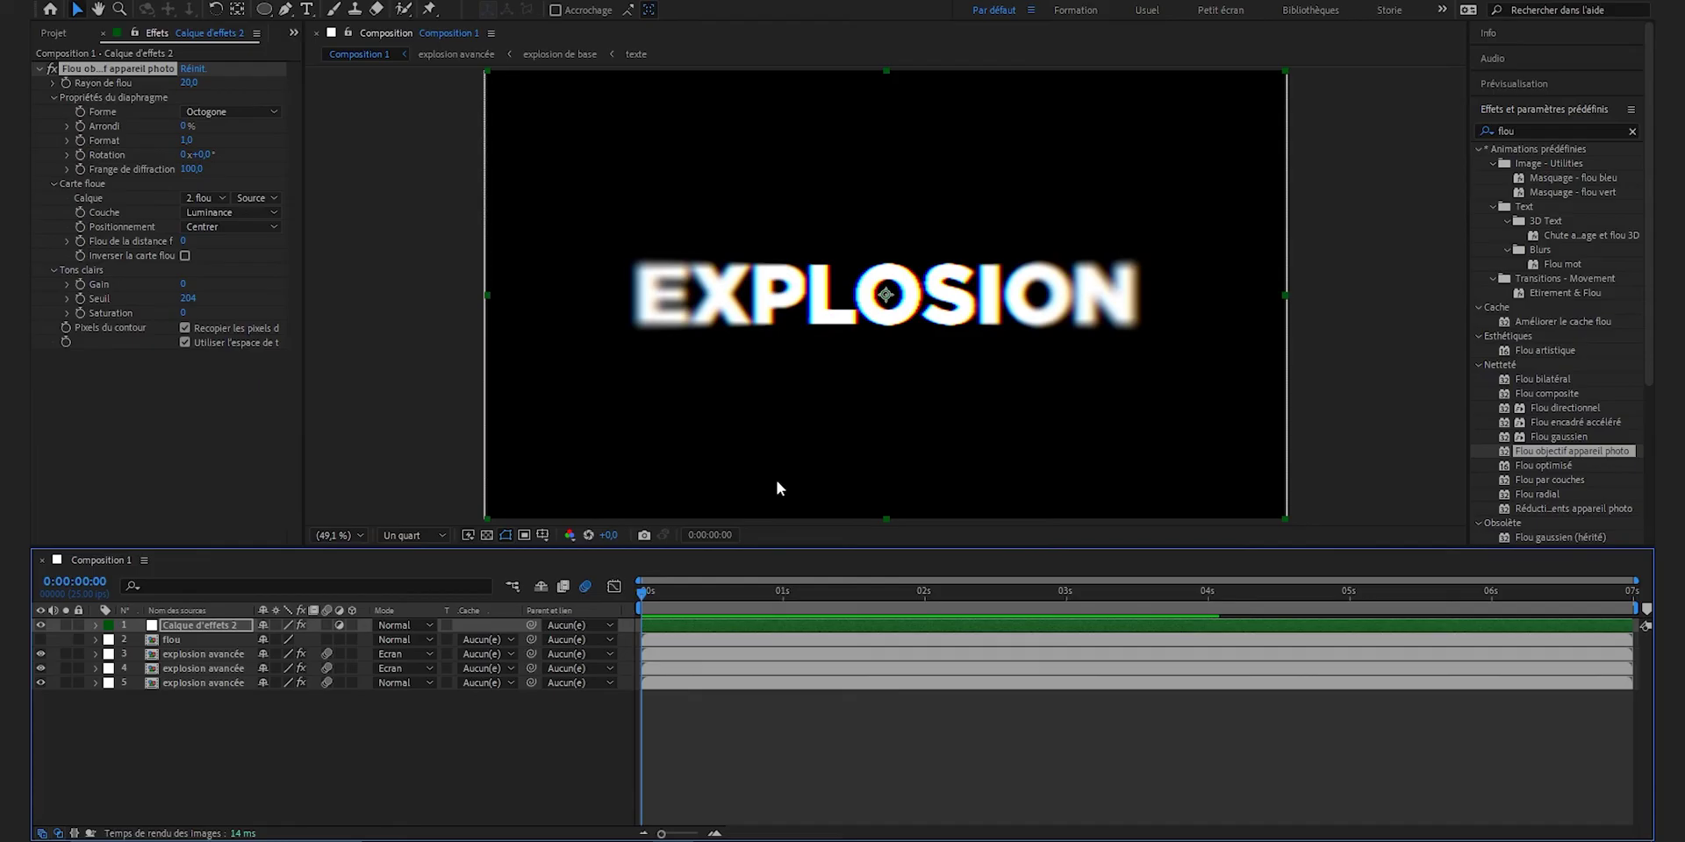
pyautogui.click(170, 369)
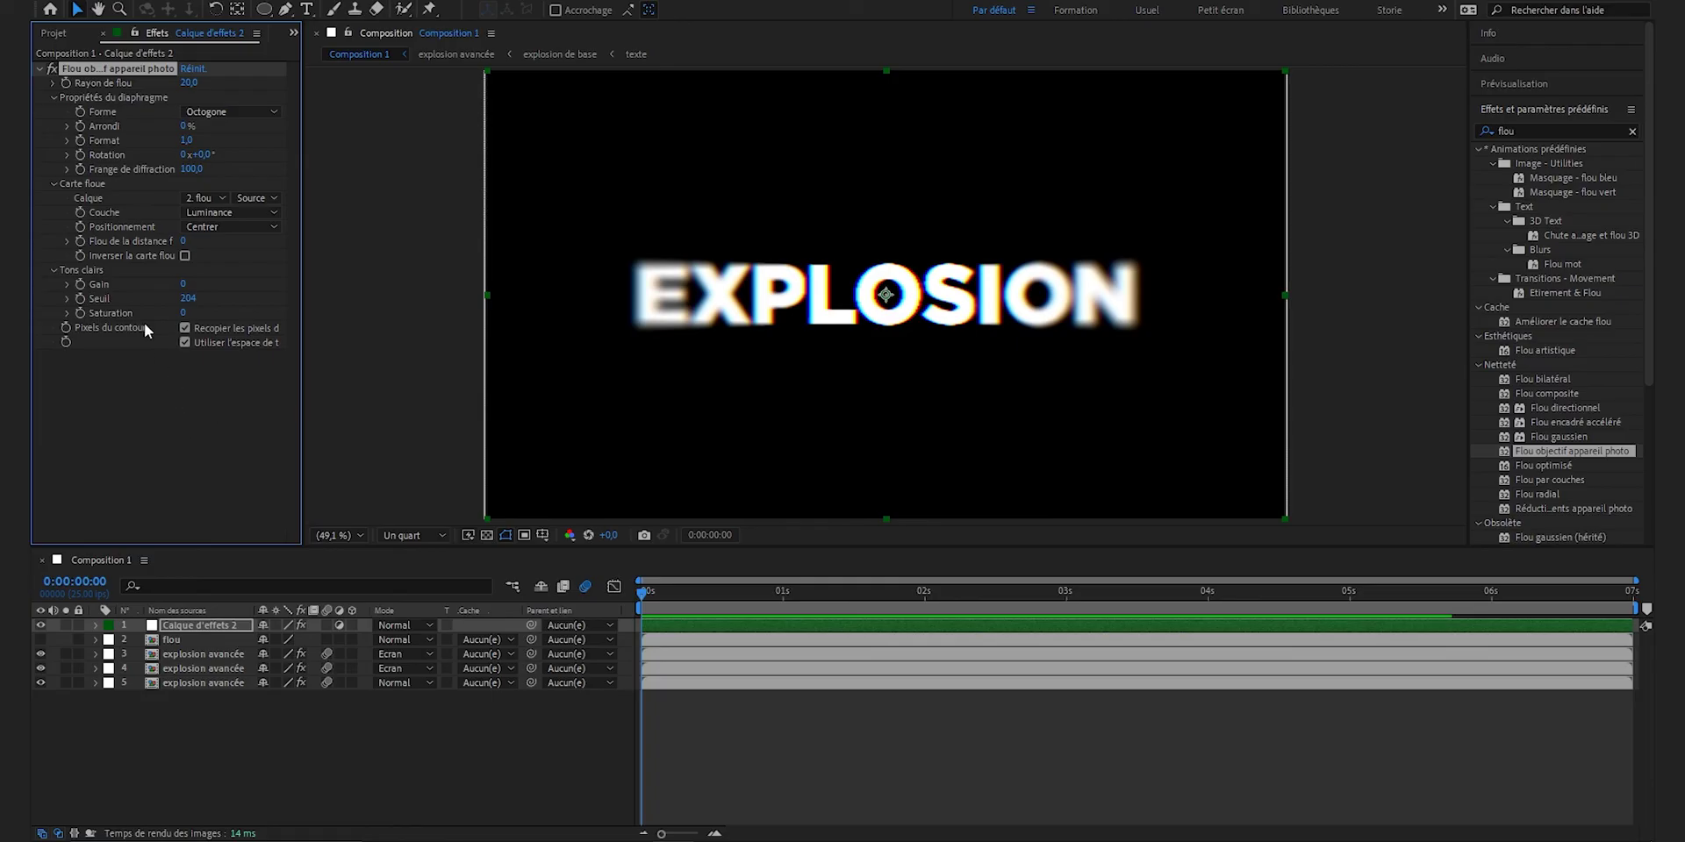
# Step: Add the expression wiggle(0.5,20) to the blur radius of the camera lens blur and collapse the adjustment layer's properties
pyautogui.keyDown('alt'); pyautogui.click(66, 82); pyautogui.keyUp('alt')
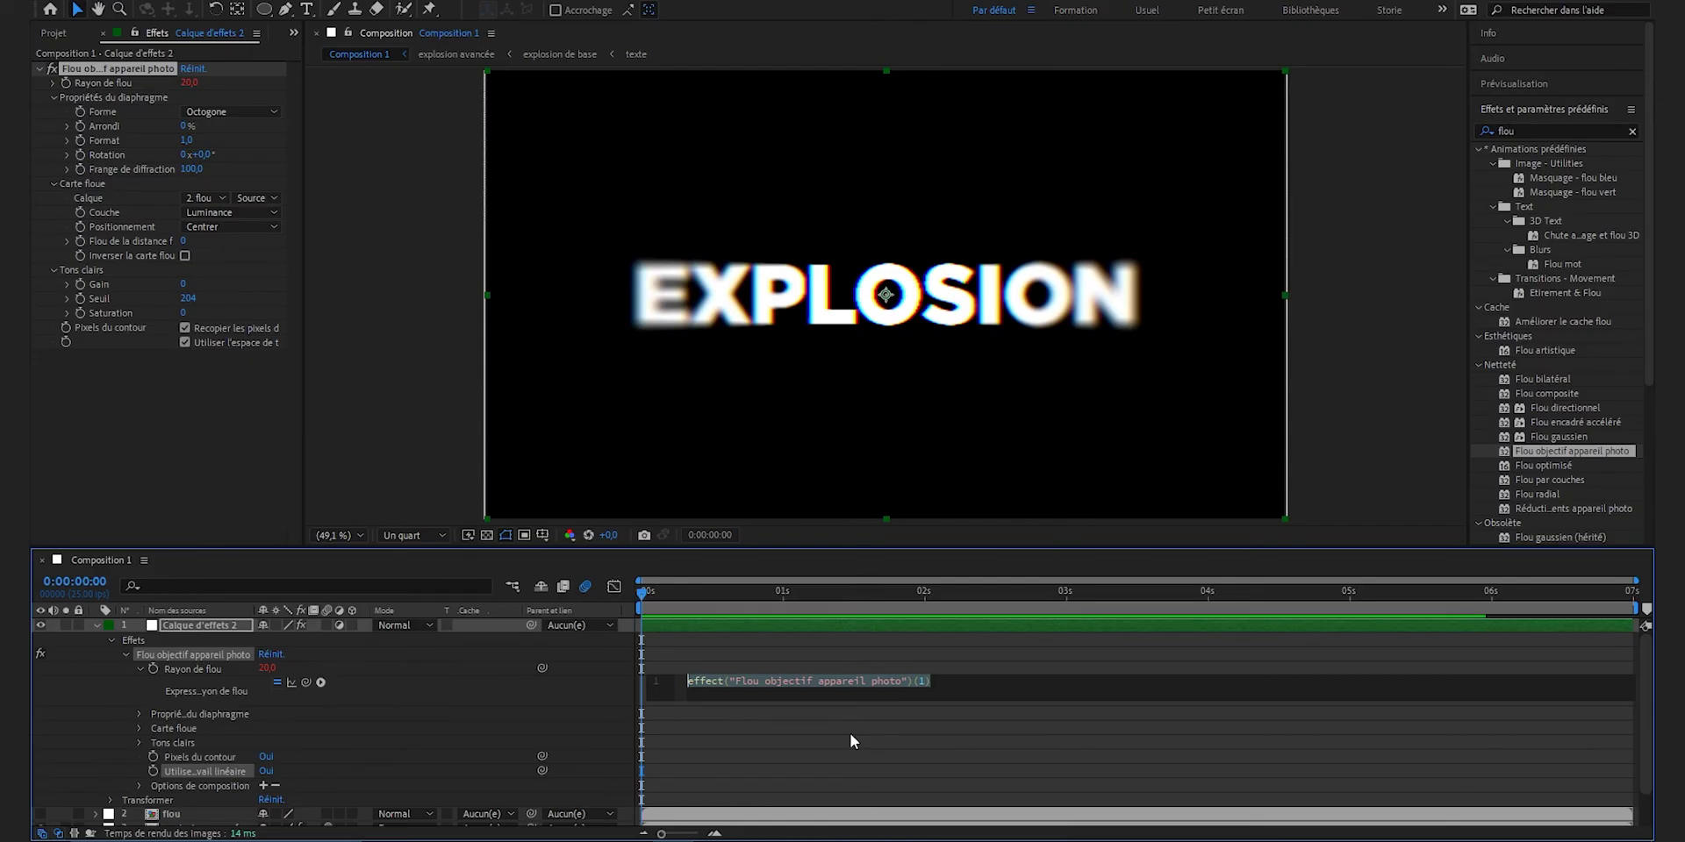
pyautogui.write('wi')
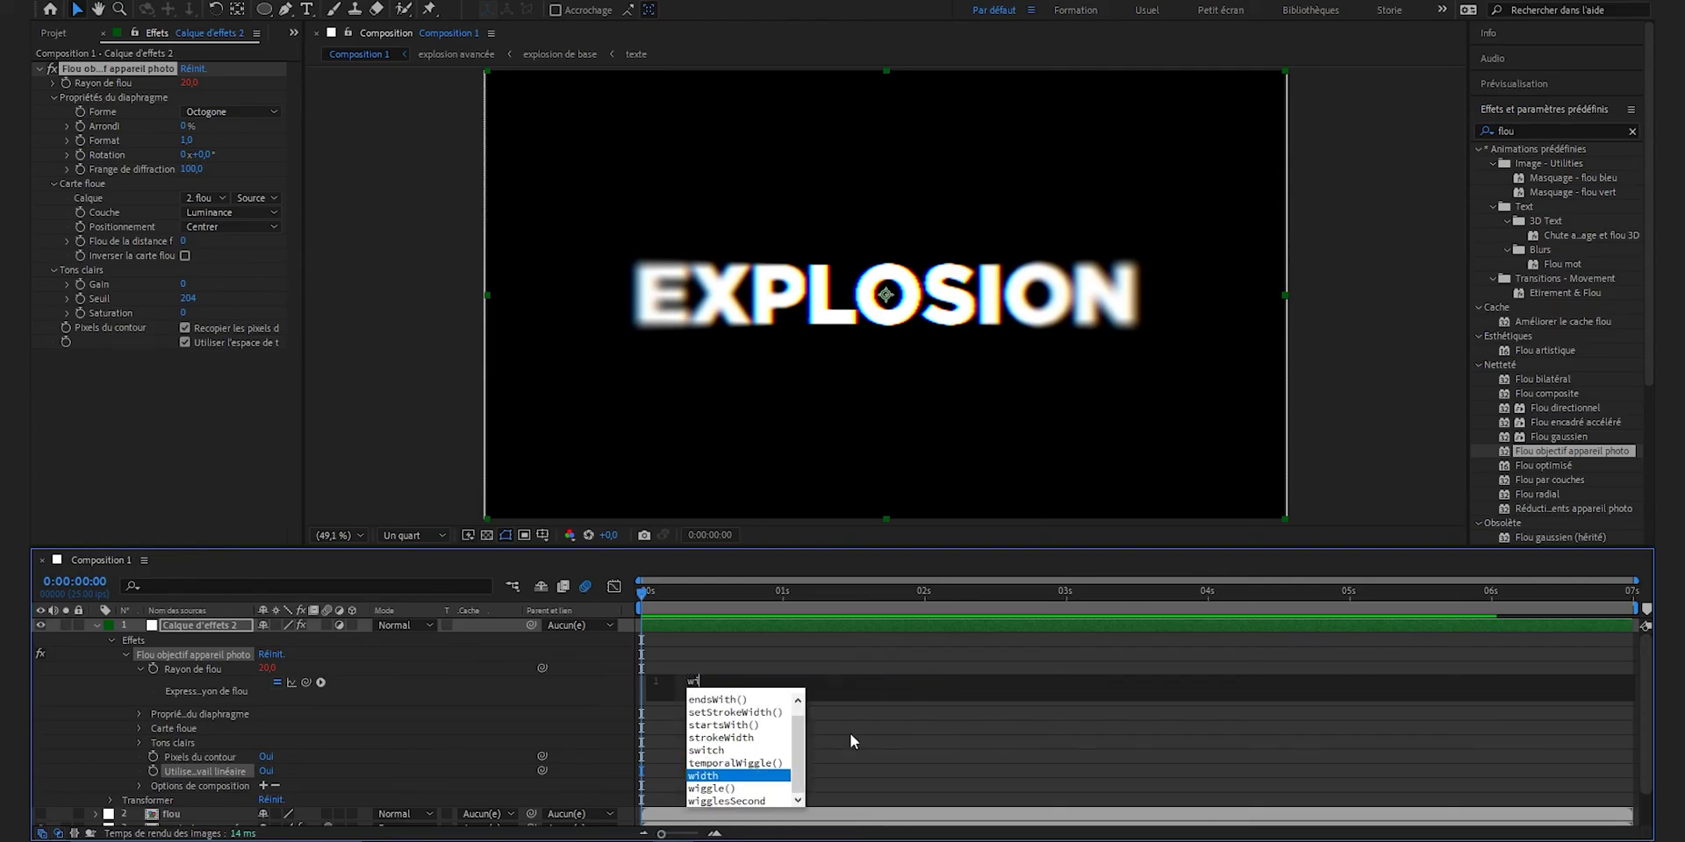
pyautogui.write('ggle')
pyautogui.doubleClick(724, 714)
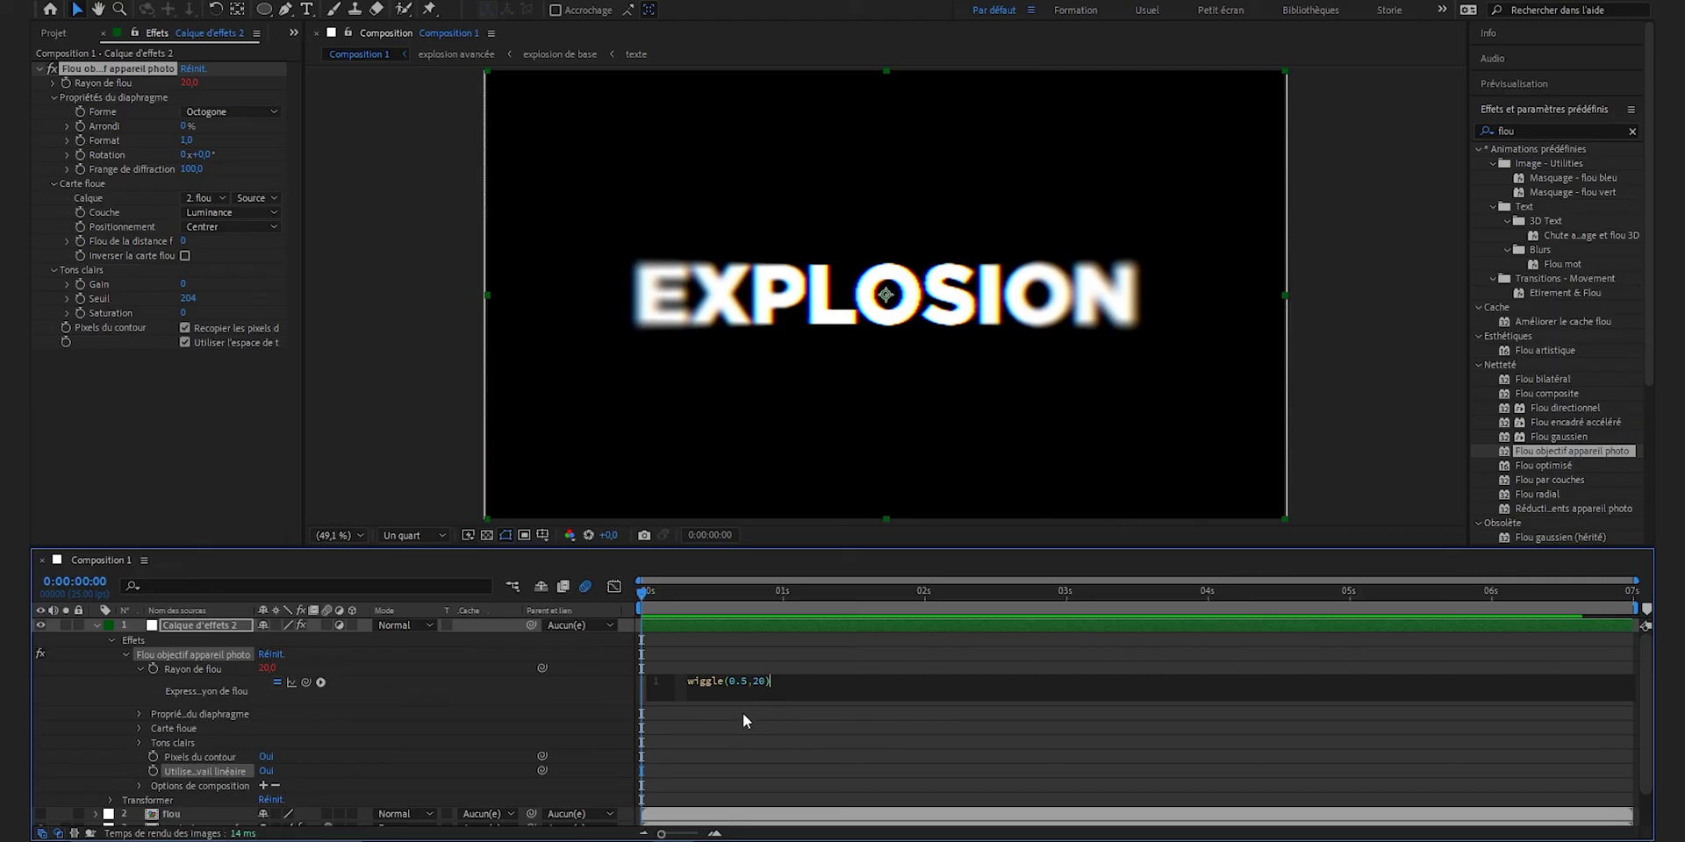
pyautogui.click(787, 776)
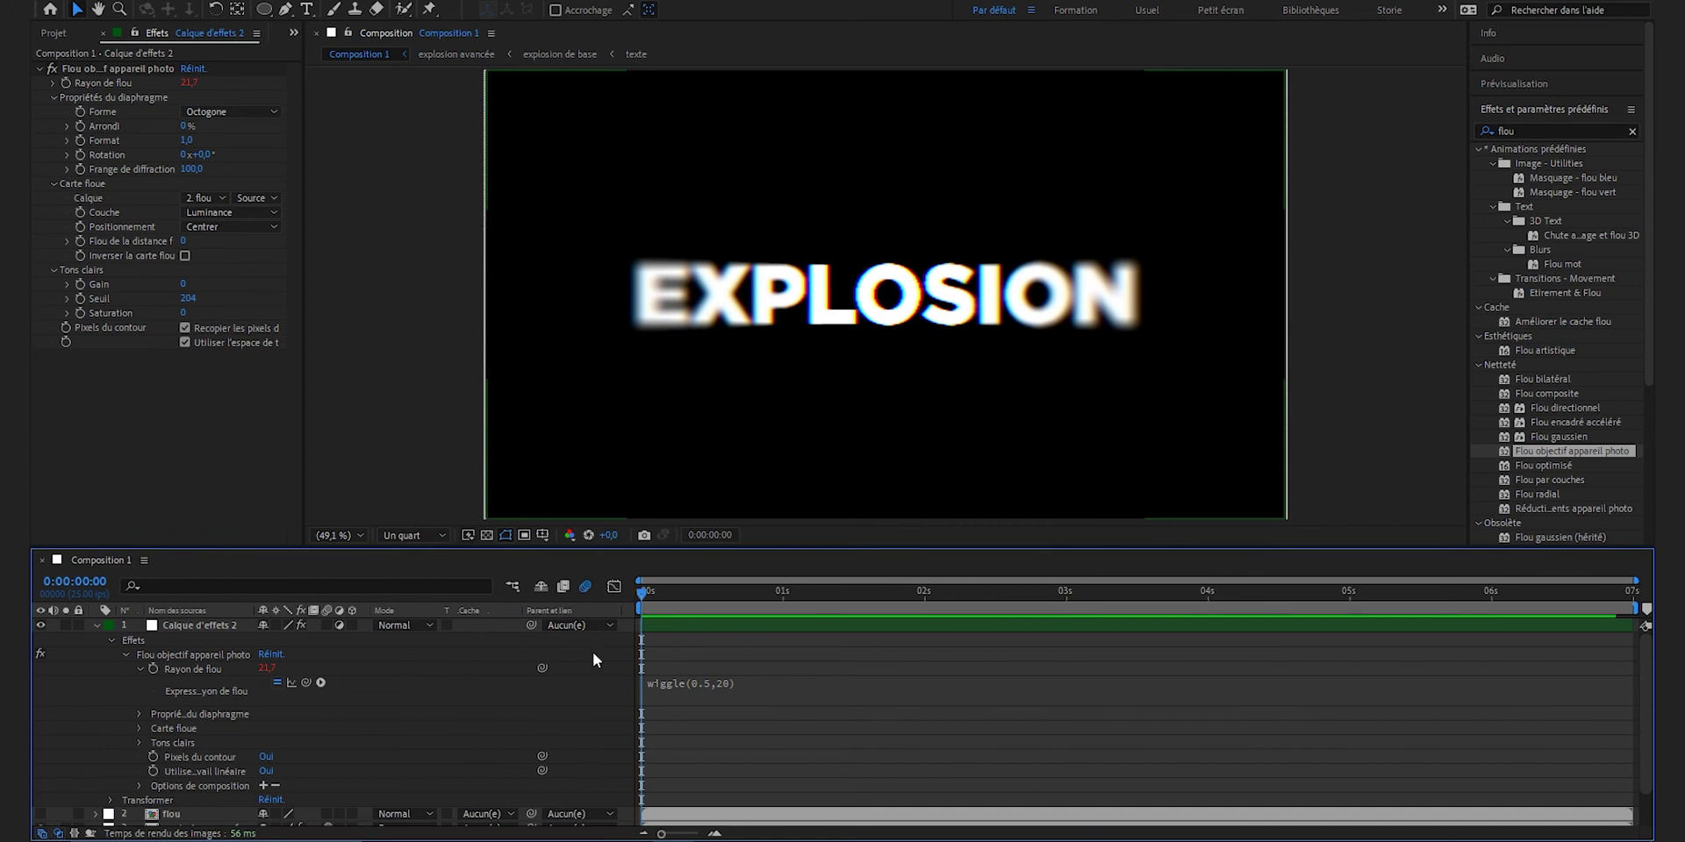
pyautogui.click(102, 624)
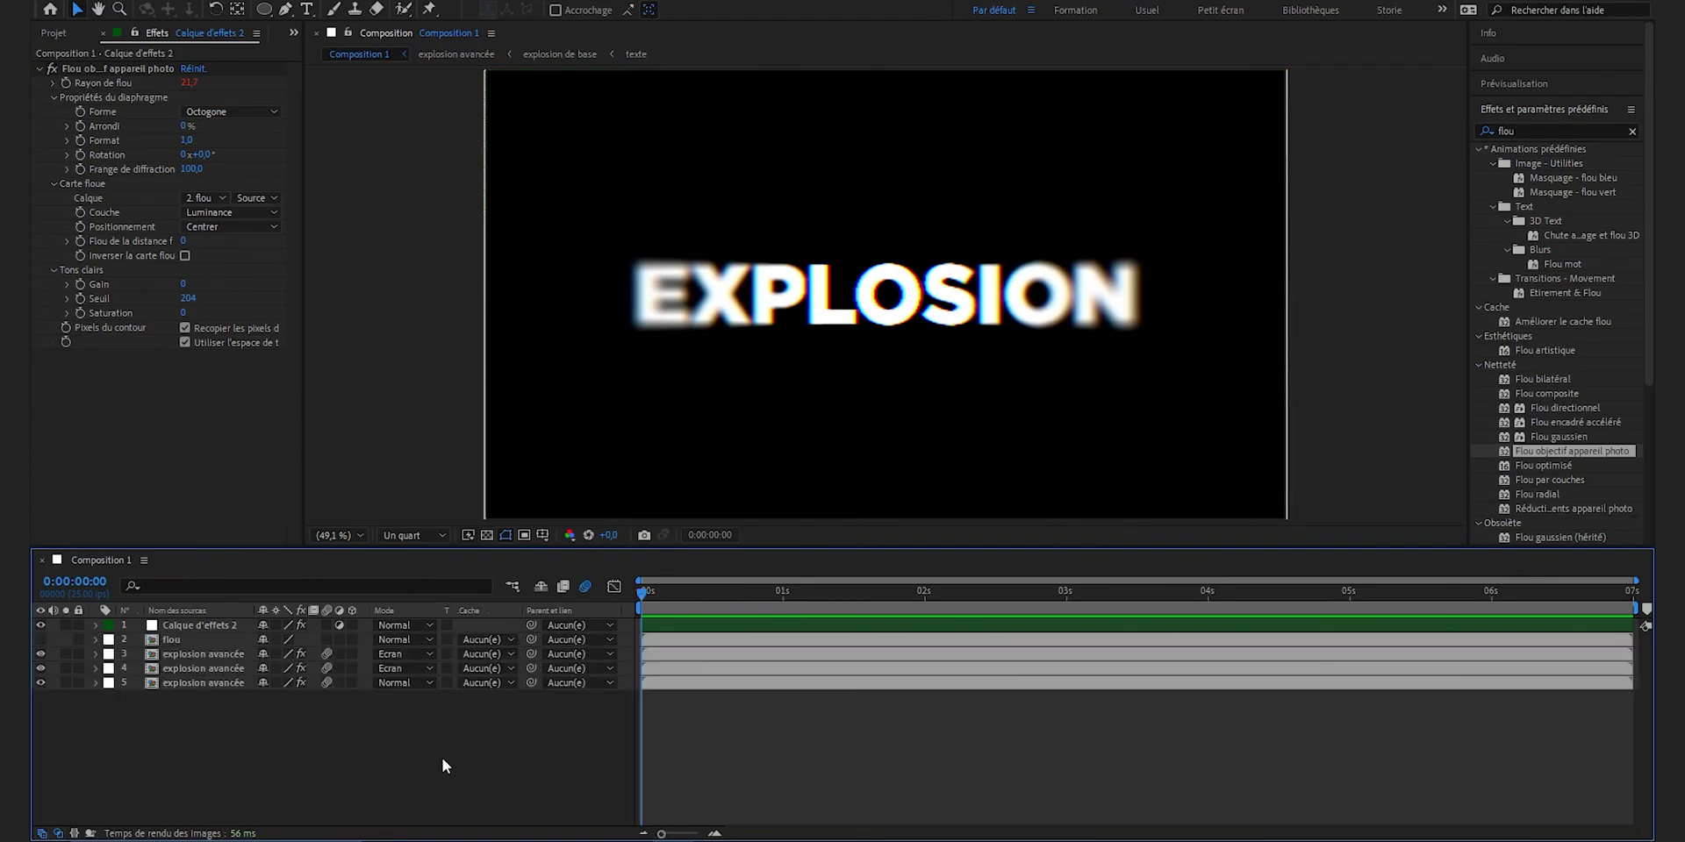